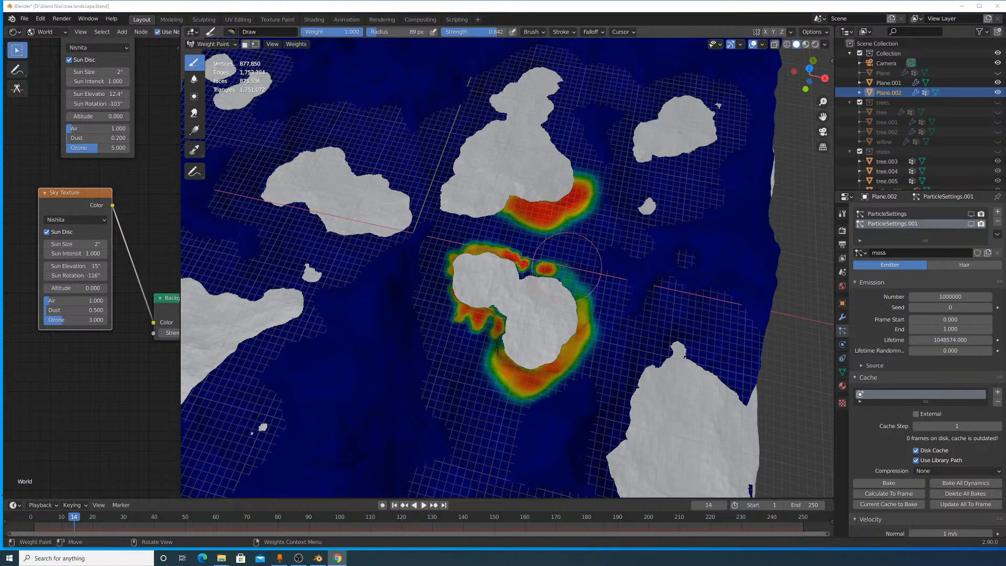
Paint weight around the large white patch at the terrain's edge with brush strength 0.667, going over the border again at 0.865.
left_click_drag(500, 34, 499, 34)
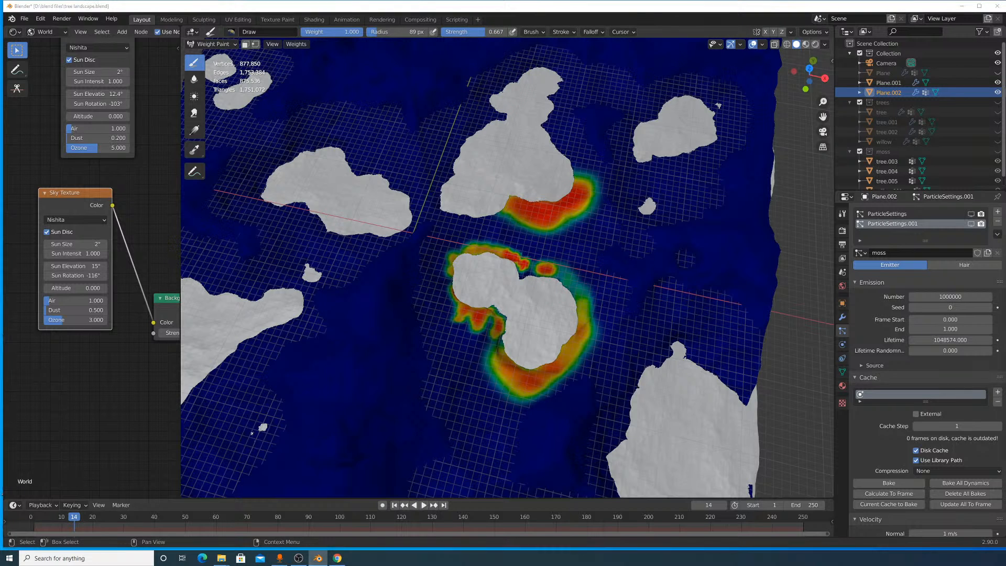
mouse_move(552, 276)
left_mouse_down()
mouse_move(590, 293)
mouse_move(618, 356)
left_mouse_up()
middle_click_drag(623, 356, 681, 313)
mouse_move(682, 309)
left_mouse_down()
mouse_move(666, 335)
mouse_move(660, 314)
left_mouse_up()
middle_click_drag(660, 314, 642, 290)
mouse_move(642, 290)
left_mouse_down()
mouse_move(631, 259)
mouse_move(650, 222)
mouse_move(676, 216)
mouse_move(705, 241)
left_mouse_up()
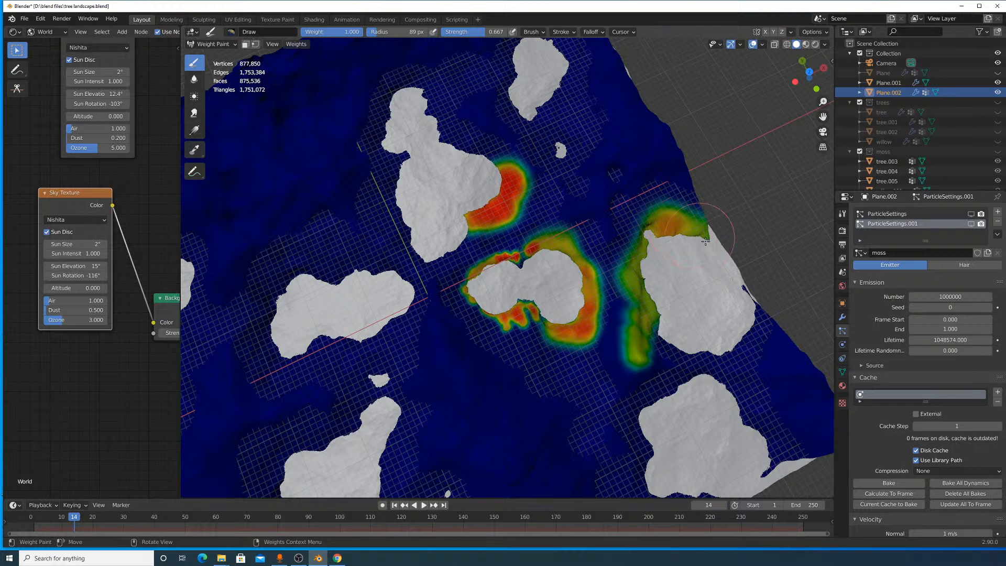
mouse_move(755, 322)
left_mouse_down()
mouse_move(731, 365)
mouse_move(682, 349)
left_mouse_up()
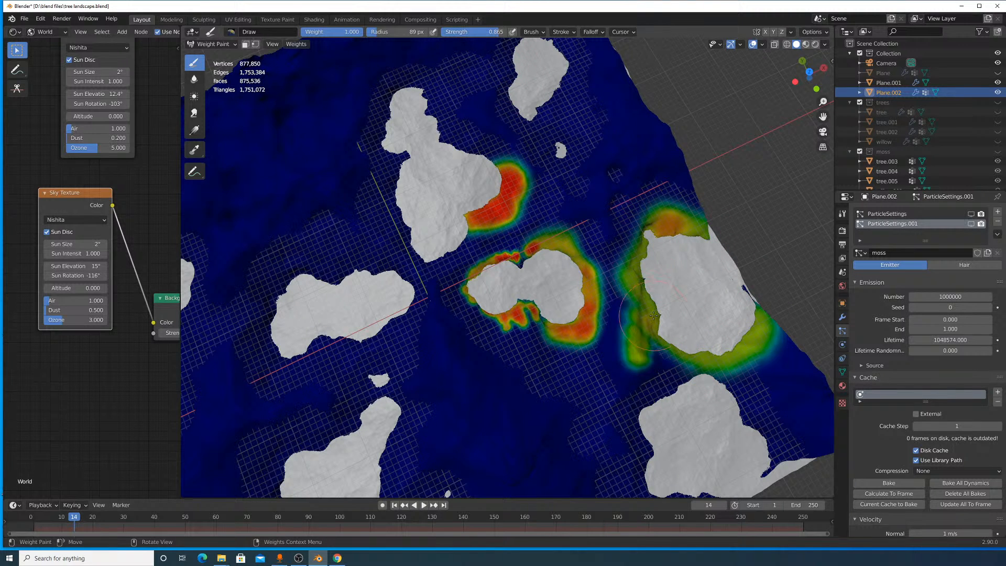
mouse_move(654, 316)
left_mouse_down()
mouse_move(631, 275)
mouse_move(652, 217)
mouse_move(681, 231)
left_mouse_up()
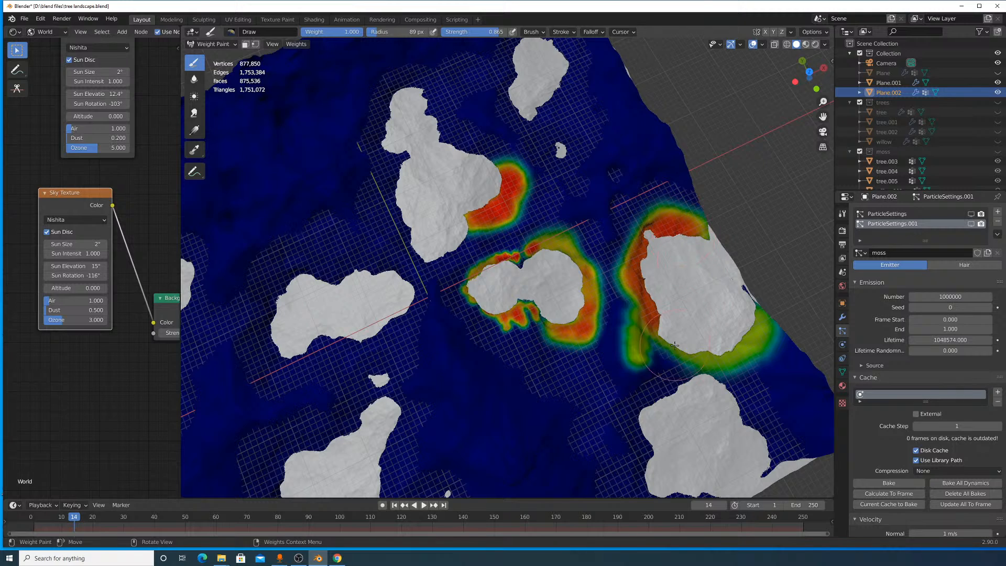
mouse_move(675, 344)
left_mouse_down()
mouse_move(681, 369)
mouse_move(739, 370)
mouse_move(757, 330)
left_mouse_up()
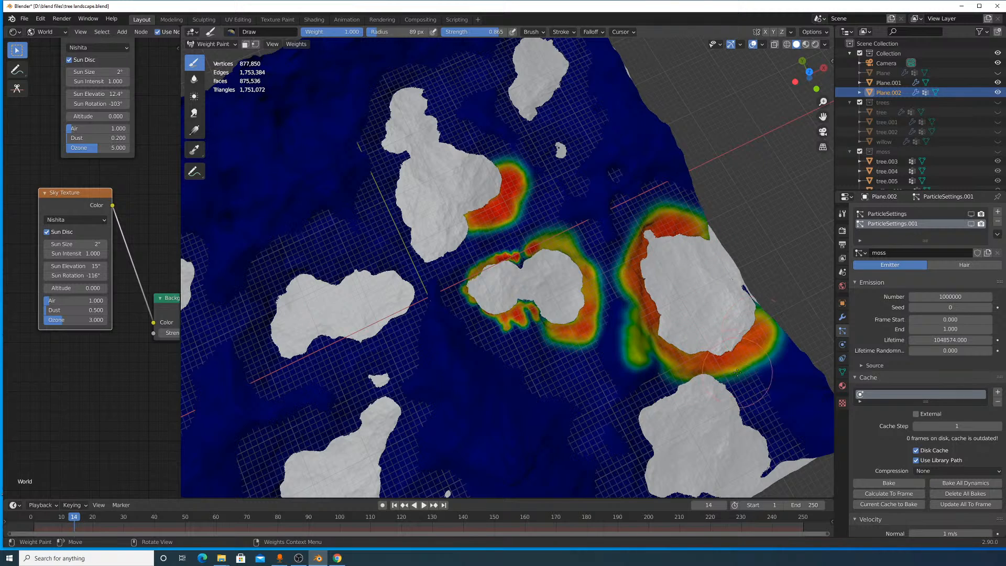
Paint a full-weight border around the neighbouring white patch closer to the terrain's corner.
scroll(737, 372, "down", 6)
middle_click_drag(733, 388, 728, 419)
scroll(724, 438, "up", 6)
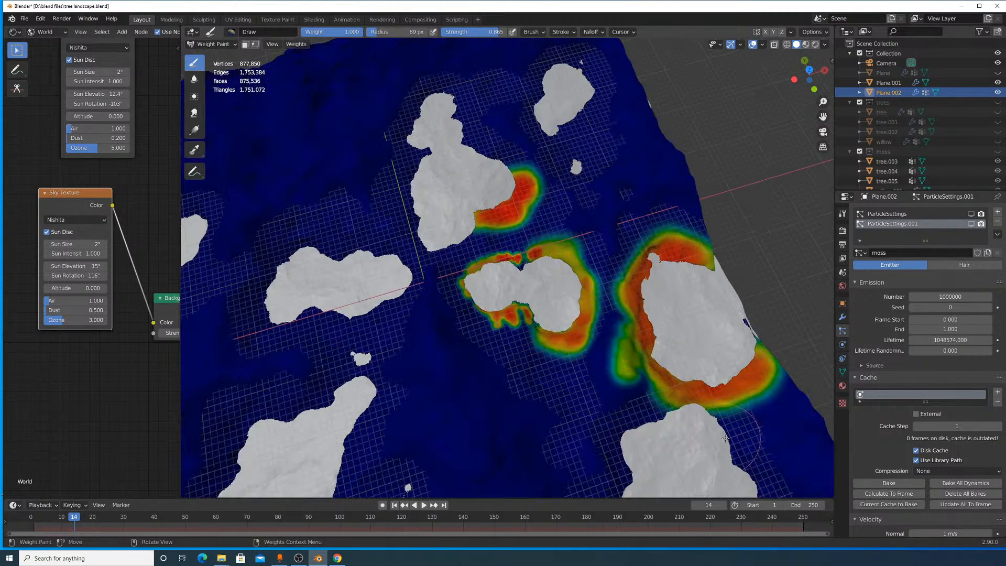
scroll(734, 435, "up", 5)
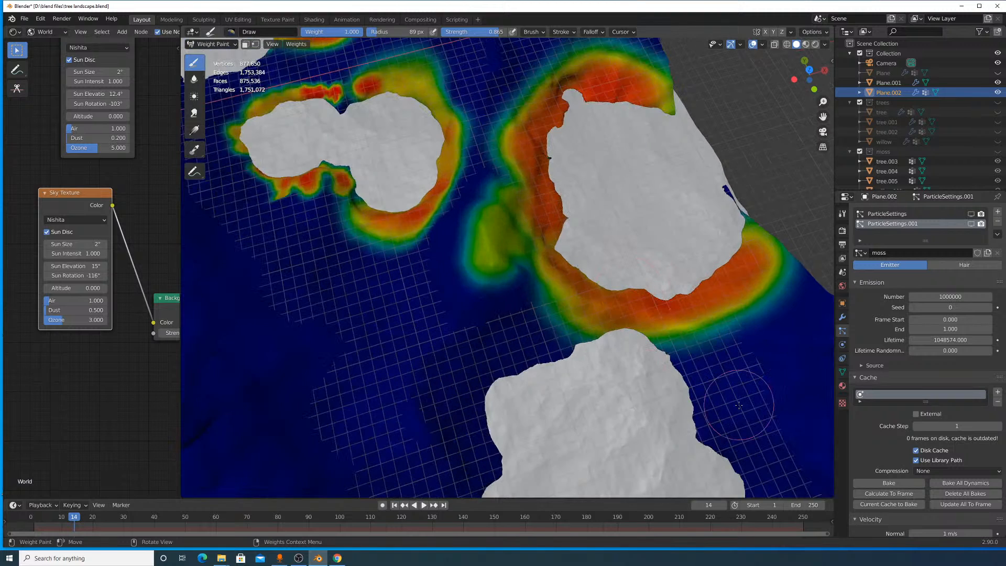
mouse_move(697, 372)
left_mouse_down()
mouse_move(701, 412)
mouse_move(750, 469)
left_mouse_up()
middle_click_drag(749, 469, 739, 378, "shift")
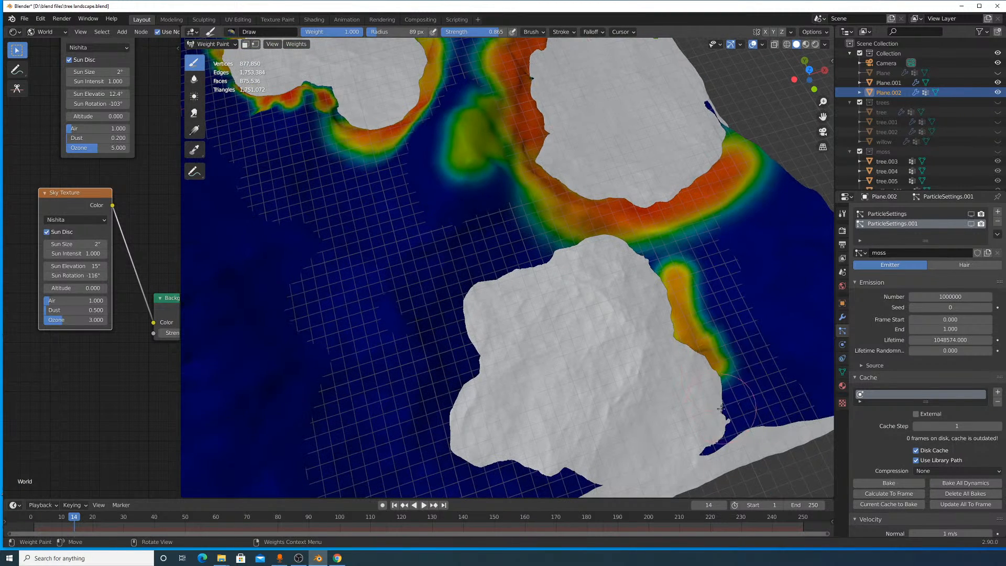
left_click_drag(739, 356, 723, 427)
mouse_move(692, 322)
left_mouse_down()
mouse_move(652, 252)
mouse_move(613, 238)
mouse_move(544, 251)
mouse_move(451, 314)
mouse_move(454, 451)
mouse_move(607, 487)
left_mouse_up()
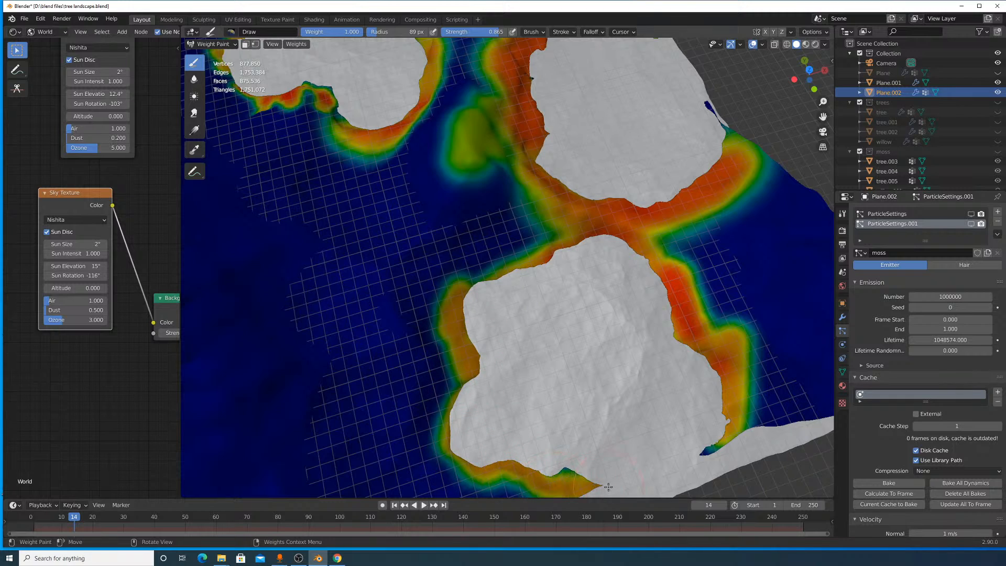
Paint weight along the bare sides of the tall, narrow-necked white patch, up around its head.
scroll(586, 416, "down", 8)
scroll(600, 313, "up", 10)
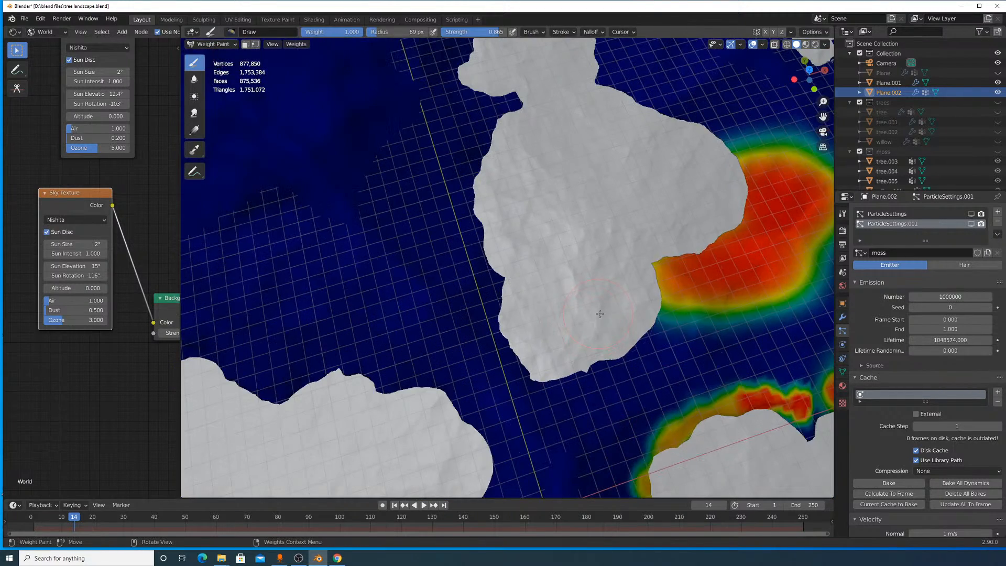
mouse_move(645, 328)
left_mouse_down()
mouse_move(555, 375)
mouse_move(479, 390)
mouse_move(493, 298)
mouse_move(473, 204)
mouse_move(477, 152)
mouse_move(516, 112)
left_mouse_up()
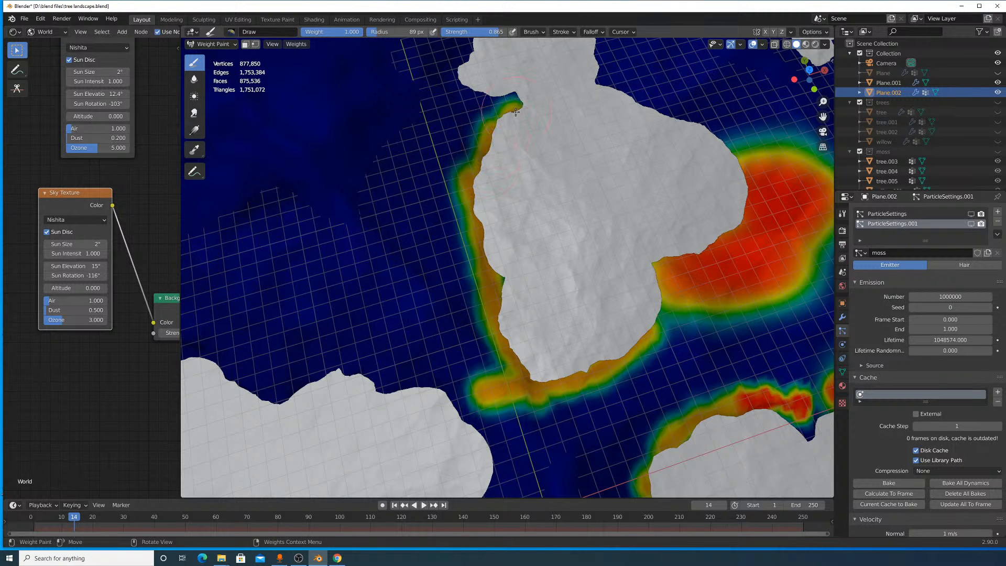
middle_click_drag(490, 88, 563, 359, "shift")
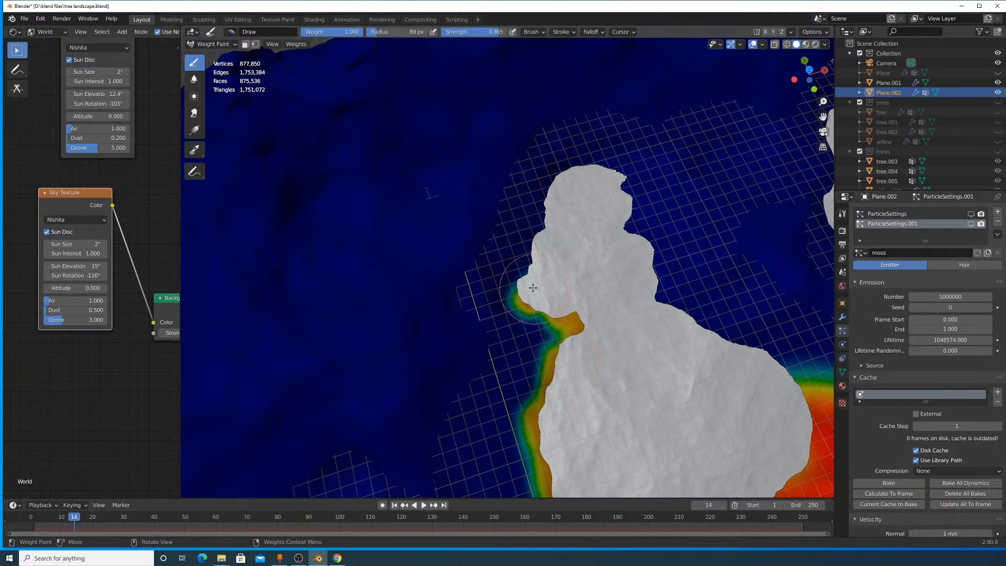
mouse_move(533, 288)
left_mouse_down()
mouse_move(524, 231)
mouse_move(550, 178)
mouse_move(608, 152)
mouse_move(658, 297)
mouse_move(785, 383)
left_mouse_up()
Paint weight around the elongated white patch next to the tall one and around the pair of small patches nearby.
scroll(785, 383, "down", 5)
middle_click_drag(569, 325, 590, 260, "shift")
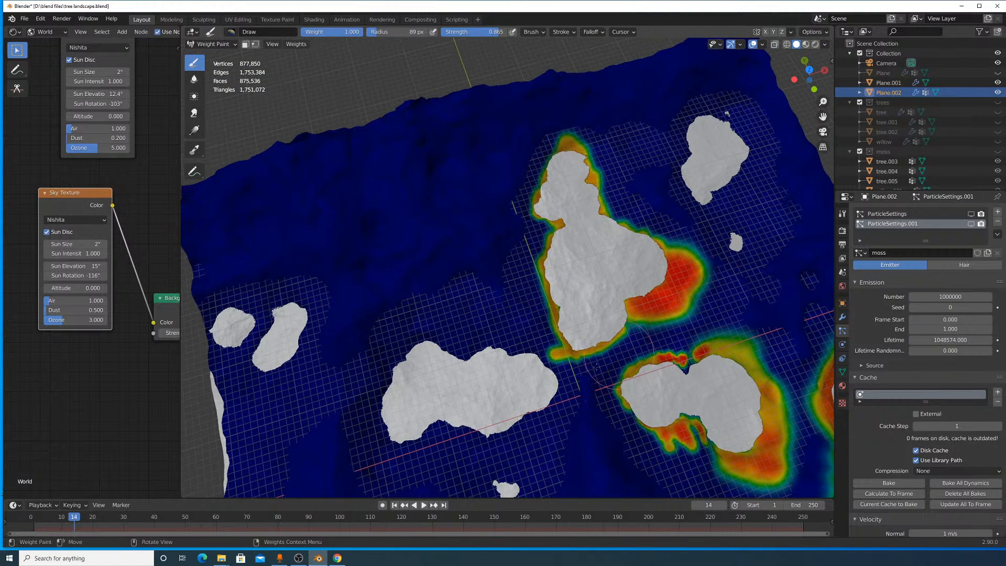
mouse_move(521, 355)
left_mouse_down()
mouse_move(450, 346)
mouse_move(383, 369)
mouse_move(388, 443)
mouse_move(529, 409)
mouse_move(548, 385)
mouse_move(533, 371)
left_mouse_up()
middle_click_drag(534, 371, 361, 291)
left_click(356, 287)
mouse_move(356, 287)
left_mouse_down()
mouse_move(412, 294)
mouse_move(377, 341)
mouse_move(335, 356)
left_mouse_up()
Reduce the brush radius to 49 px and dab small weight spots beside the pair of small white patches.
middle_click_drag(415, 218, 457, 361, "shift")
key("f")
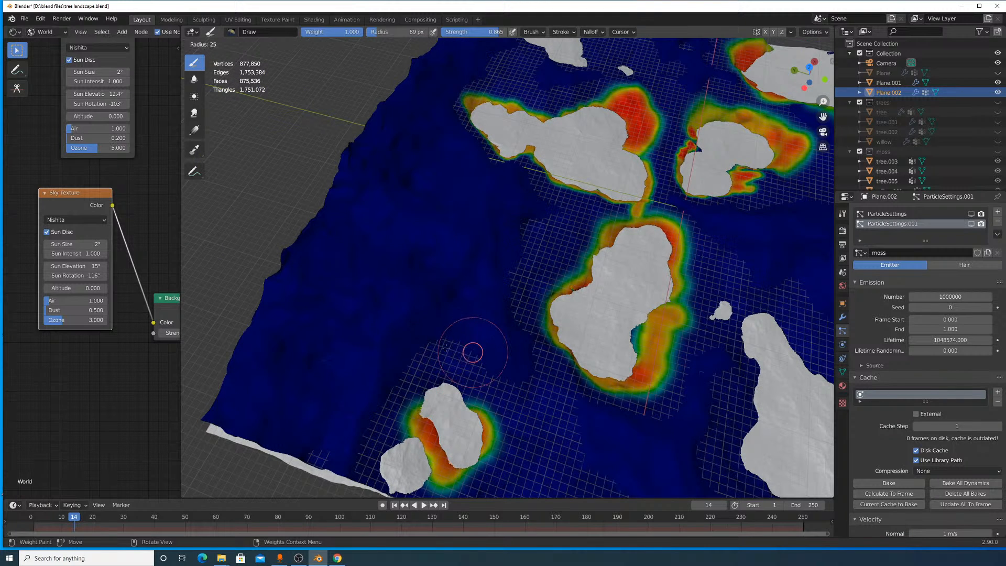
left_click(455, 346)
left_click_drag(448, 347, 427, 336)
left_click(403, 372)
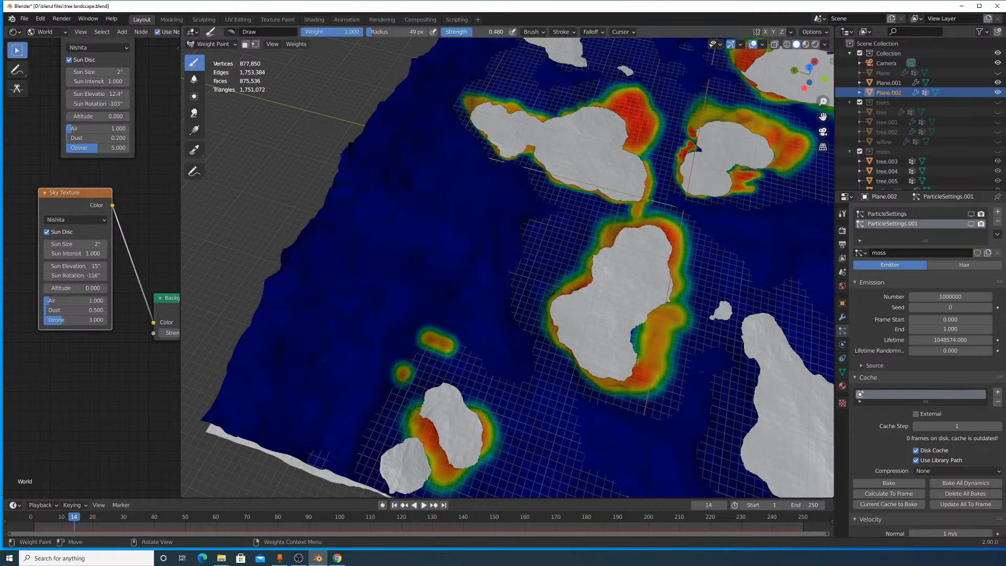
Lower the brush strength to 0.316 and paint a faint streak and scattered spots on the open ground.
left_click_drag(473, 32, 462, 32)
left_click_drag(431, 230, 442, 152)
left_click(394, 233)
left_click(454, 252)
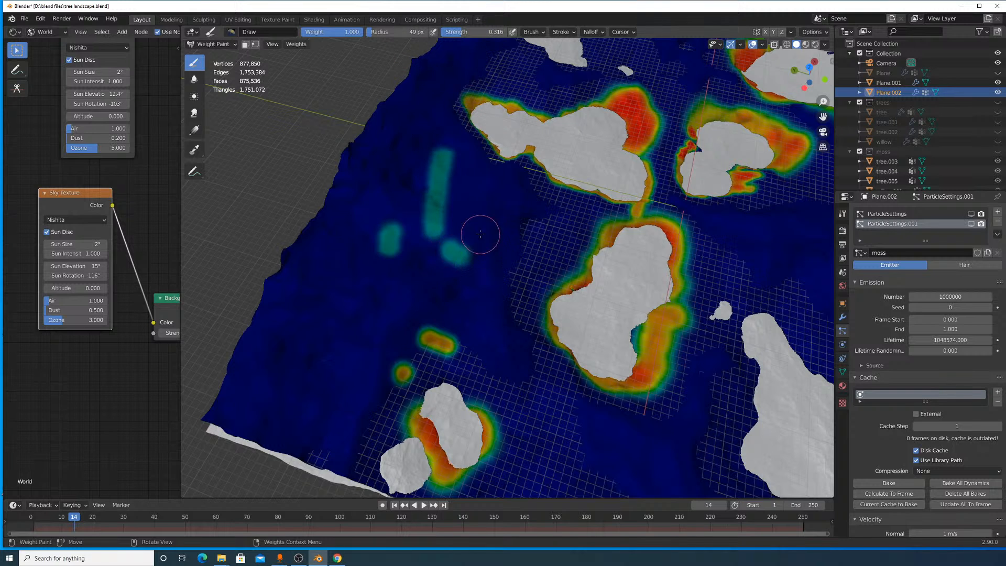
left_click_drag(480, 233, 481, 243)
left_click_drag(501, 223, 512, 231)
left_click(514, 190)
Paint a trail of faint weight spots across the open ground between the elongated patch and the small islands.
middle_click_drag(544, 174, 440, 424, "shift")
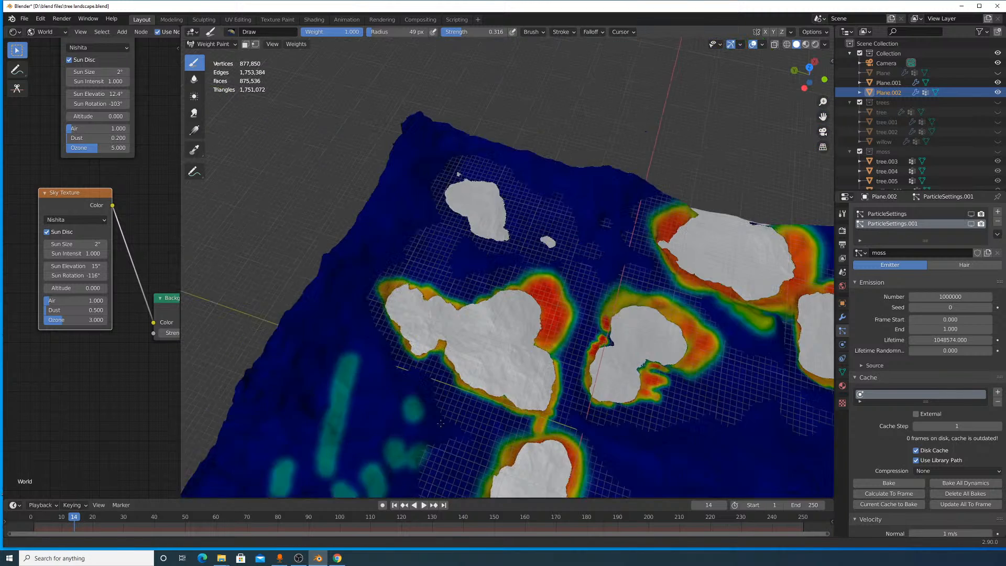
scroll(441, 424, "down", 1)
middle_click_drag(629, 324, 569, 201, "shift")
mouse_move(535, 309)
left_mouse_down()
mouse_move(569, 356)
mouse_move(584, 345)
mouse_move(608, 381)
mouse_move(676, 386)
mouse_move(706, 444)
mouse_move(720, 440)
left_mouse_up()
Set the brush to 60 px radius and 0.819 strength, and paint weight around the unpainted corner patch and the small one beside it.
scroll(650, 361, "up", 3)
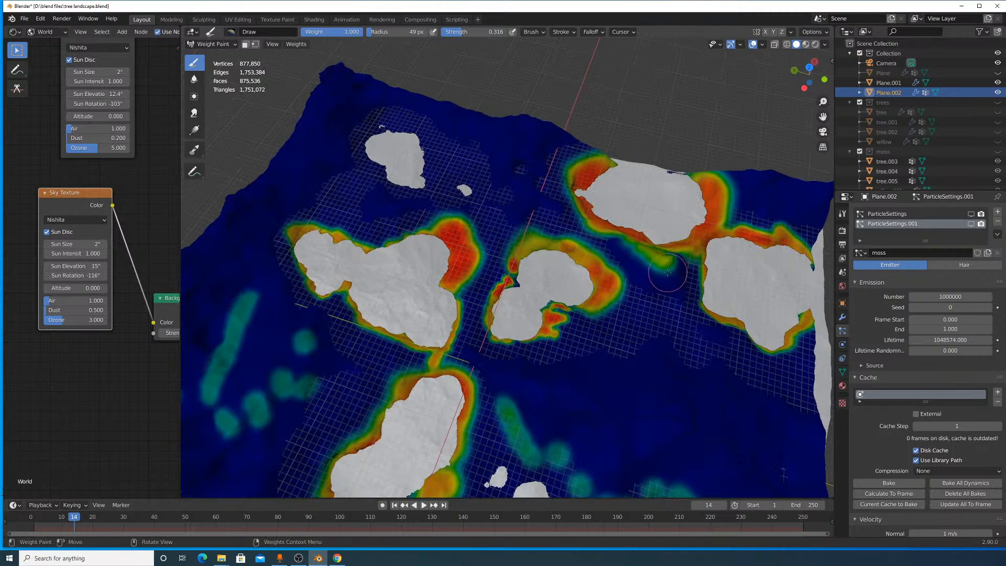
scroll(442, 234, "down", 2)
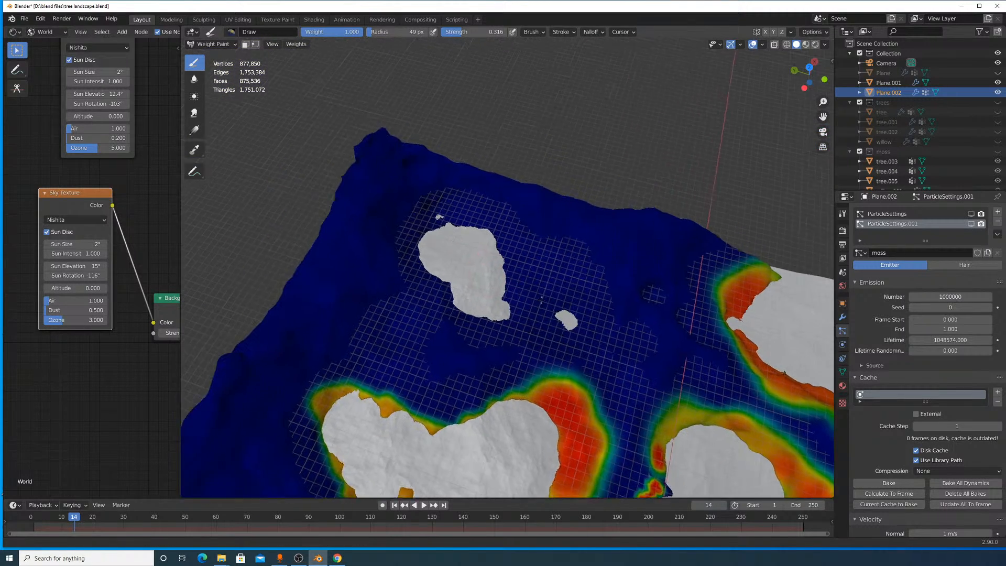
key("f")
left_click(563, 285)
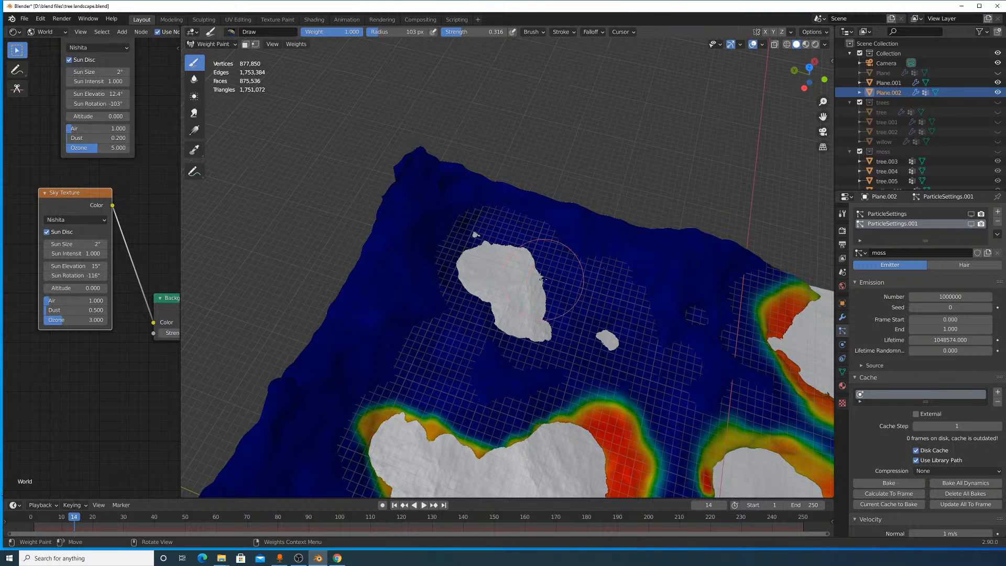
key("f")
left_click(542, 296)
left_click_drag(485, 32, 495, 32)
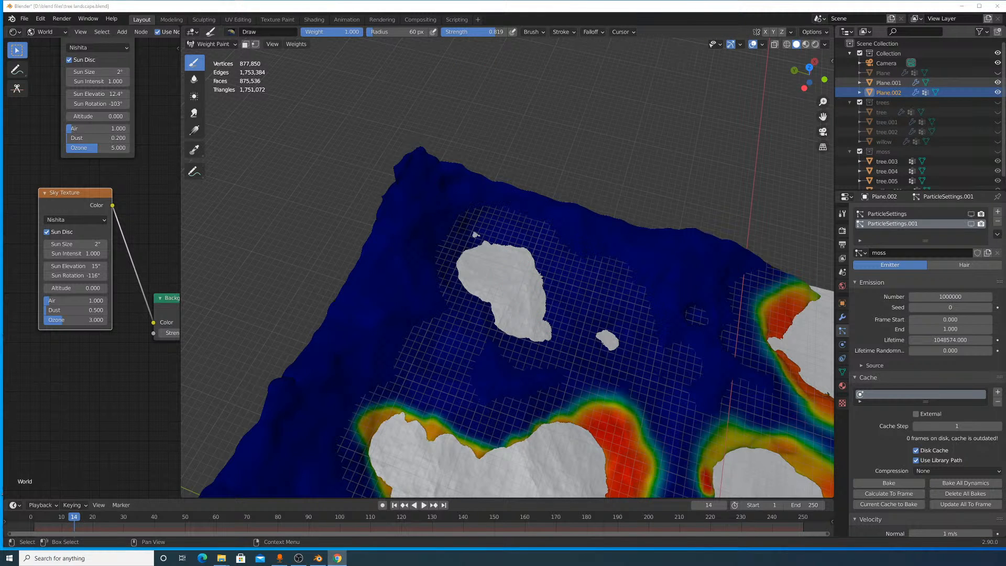
mouse_move(511, 244)
left_mouse_down()
mouse_move(558, 310)
mouse_move(550, 340)
left_mouse_up()
left_click_drag(493, 320, 462, 291)
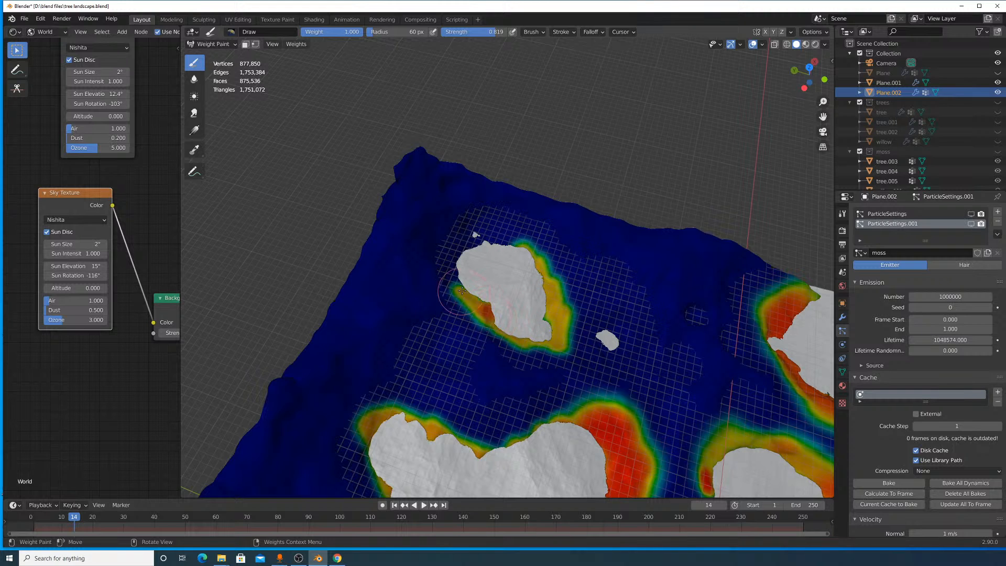
left_click_drag(474, 251, 501, 243)
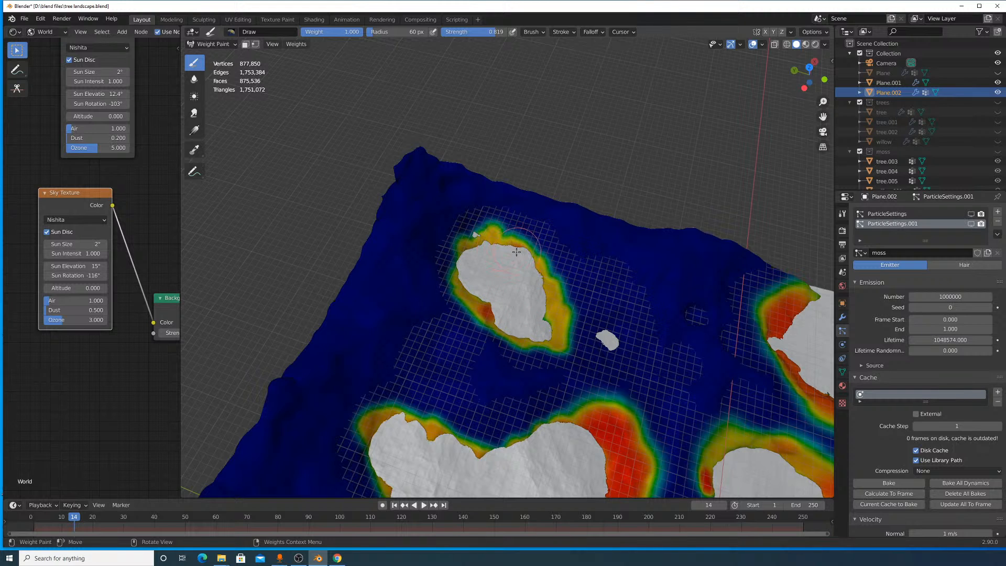
mouse_move(613, 333)
left_mouse_down()
mouse_move(609, 346)
mouse_move(591, 341)
left_mouse_up()
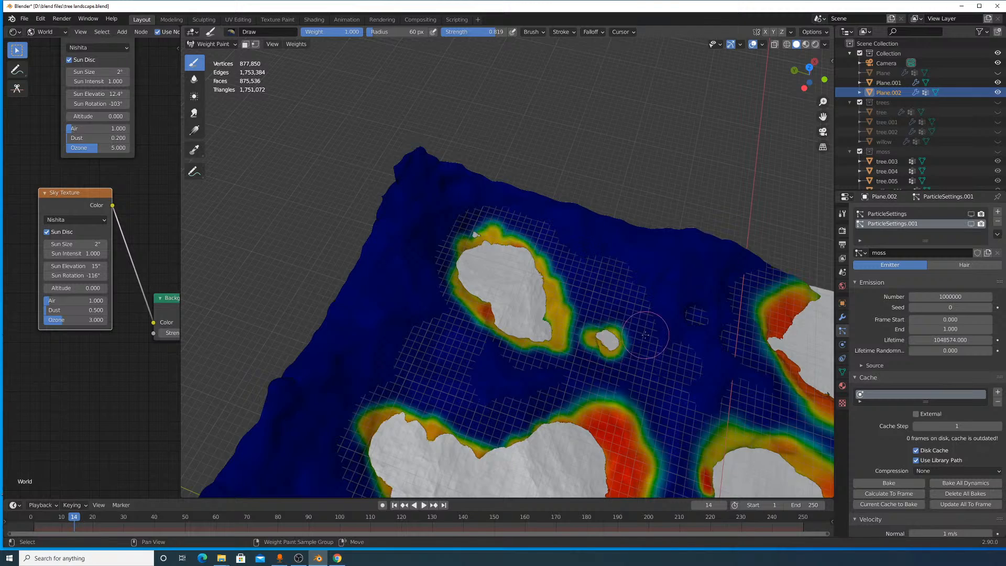
Paint a weight border all around the large pear-shaped white patch.
middle_click_drag(736, 315, 677, 225, "shift")
scroll(684, 232, "down", 4)
middle_click_drag(718, 326, 662, 229, "shift")
scroll(662, 229, "down", 1)
scroll(659, 236, "up", 3)
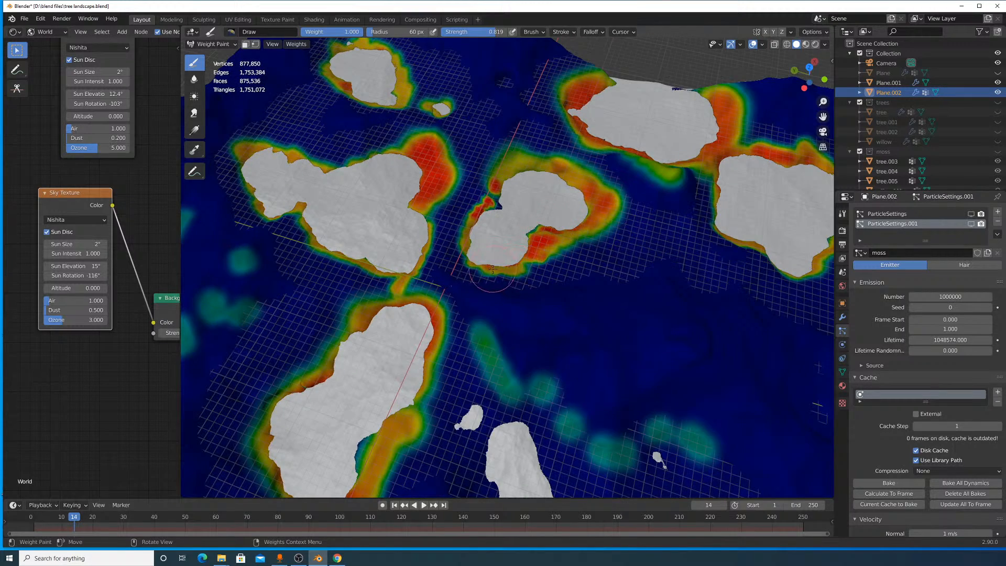
middle_click_drag(521, 265, 544, 155, "shift")
mouse_move(516, 276)
left_mouse_down()
mouse_move(481, 192)
mouse_move(434, 218)
mouse_move(422, 307)
left_mouse_up()
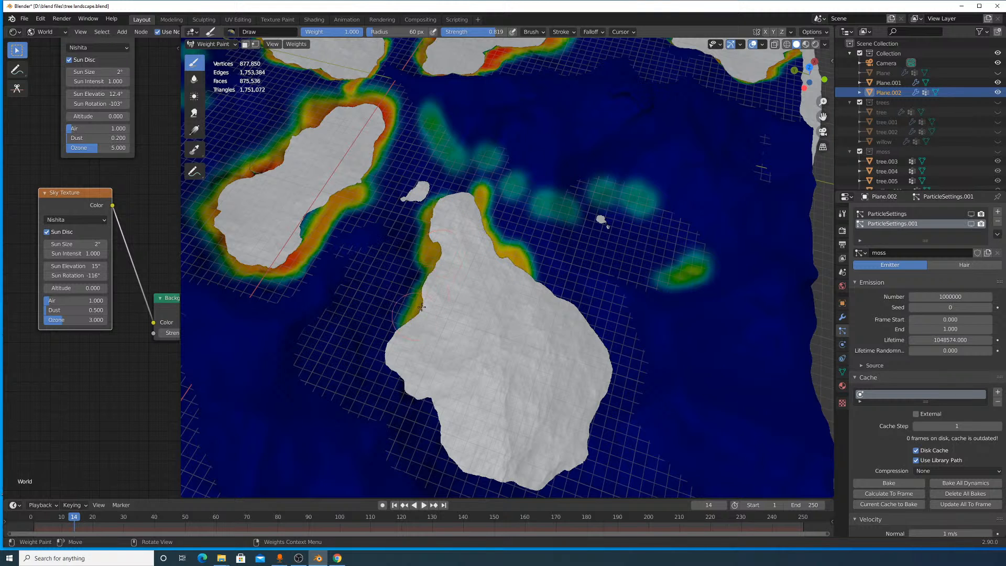
mouse_move(406, 400)
left_mouse_down()
mouse_move(461, 469)
mouse_move(503, 485)
mouse_move(565, 473)
mouse_move(597, 443)
mouse_move(616, 388)
mouse_move(608, 351)
mouse_move(577, 303)
left_mouse_up()
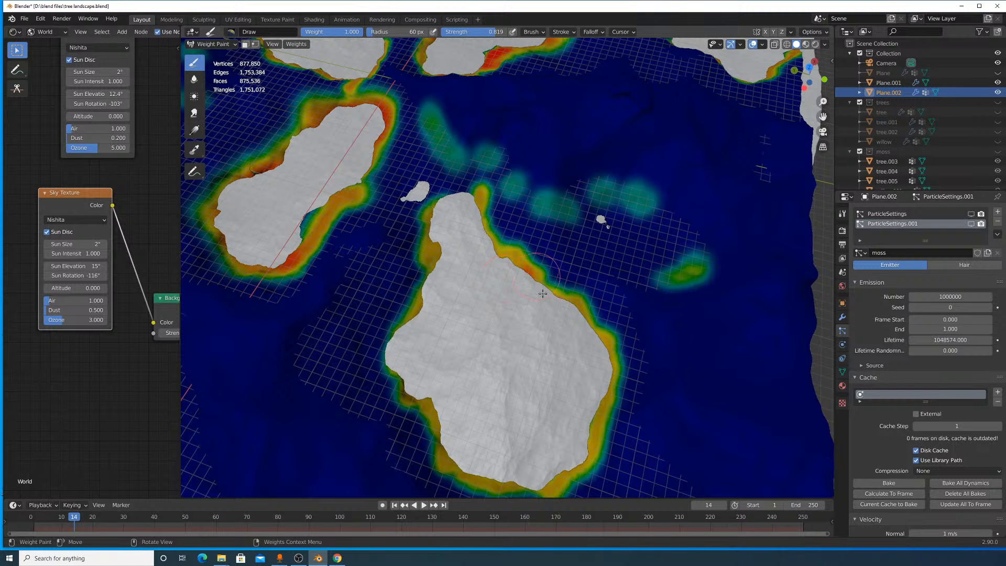
Dab weight onto the tiny white patch near the pear-shaped one and onto the open ground beyond it.
left_click(607, 225)
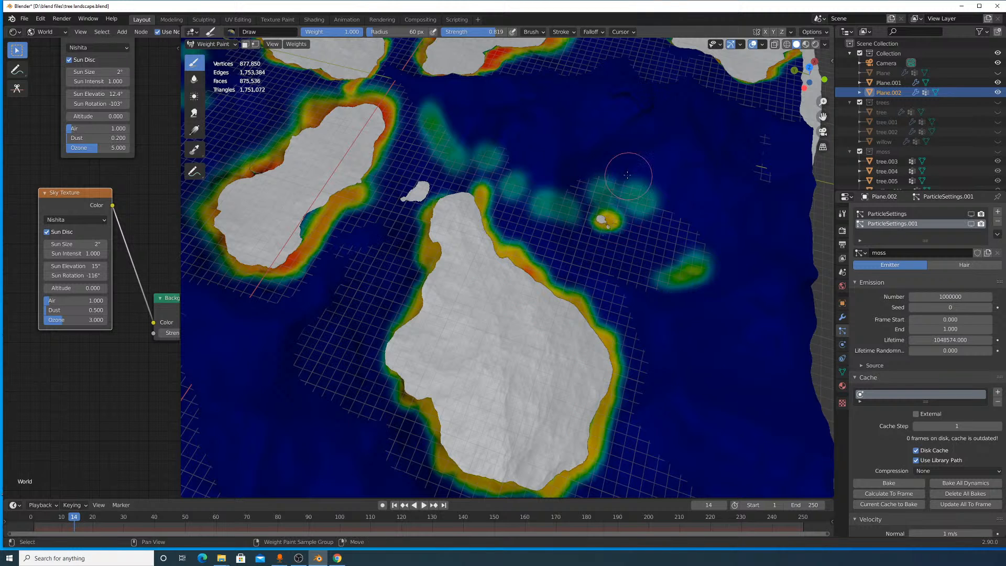
middle_click_drag(624, 184, 675, 220, "shift")
left_click(700, 303)
Paint weight along the bumpy end of the white strip at the terrain's edge.
middle_click_drag(588, 97, 534, 209, "shift")
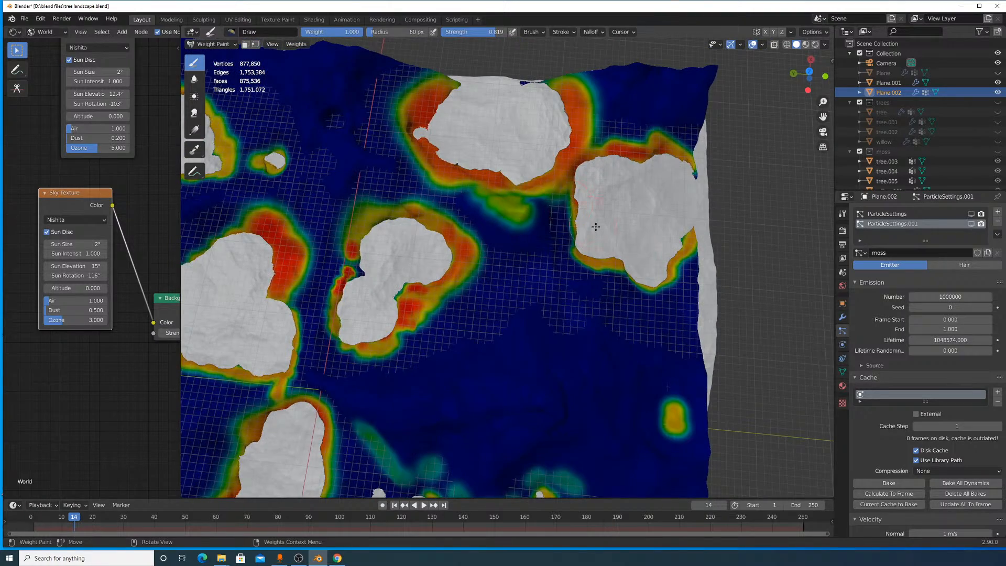
mouse_move(595, 227)
middle_mouse_down()
mouse_move(609, 175)
mouse_move(471, 262)
middle_mouse_up()
scroll(596, 405, "up", 8)
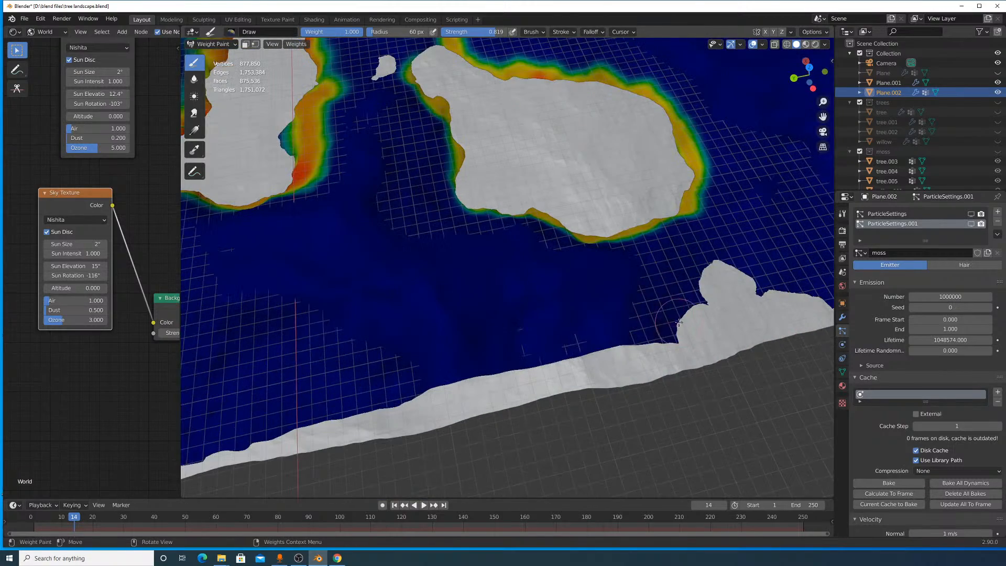
mouse_move(679, 323)
left_mouse_down()
mouse_move(702, 267)
mouse_move(788, 301)
left_mouse_up()
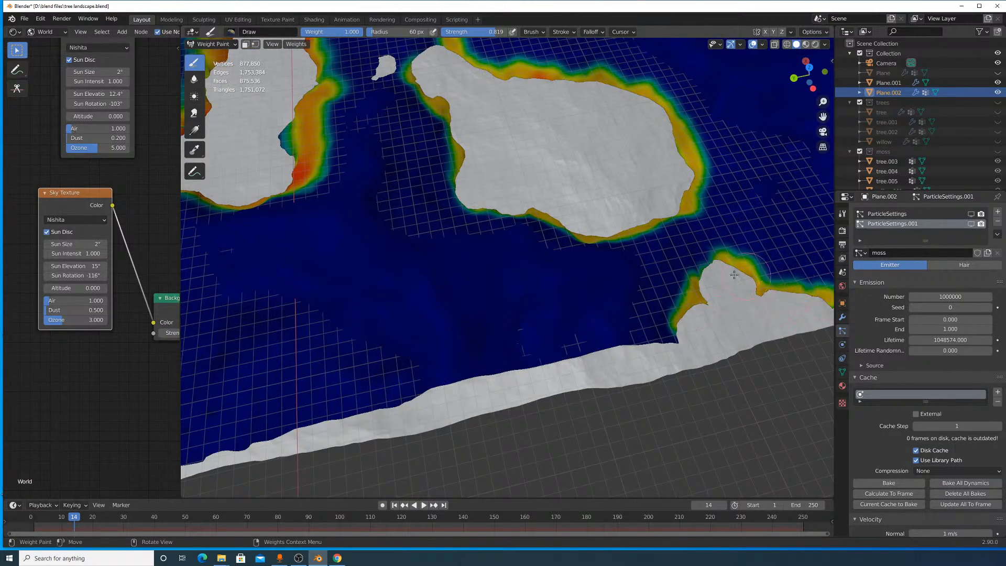
Set the brush weight to 0 and erase irregular gaps in the red area bordering the tall white patch.
scroll(707, 277, "down", 8)
middle_click_drag(681, 325, 665, 372)
scroll(566, 303, "up", 5)
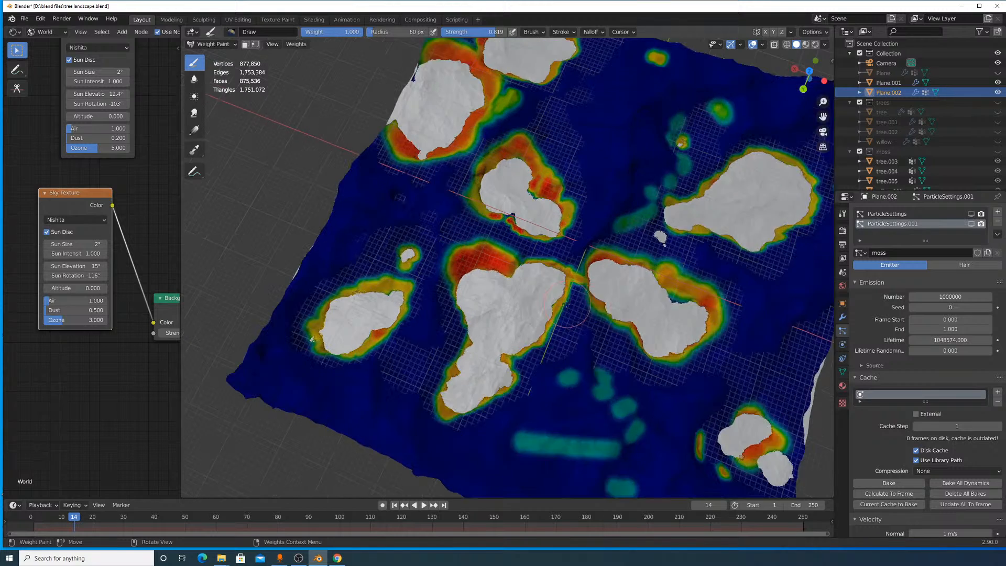
scroll(566, 302, "up", 2)
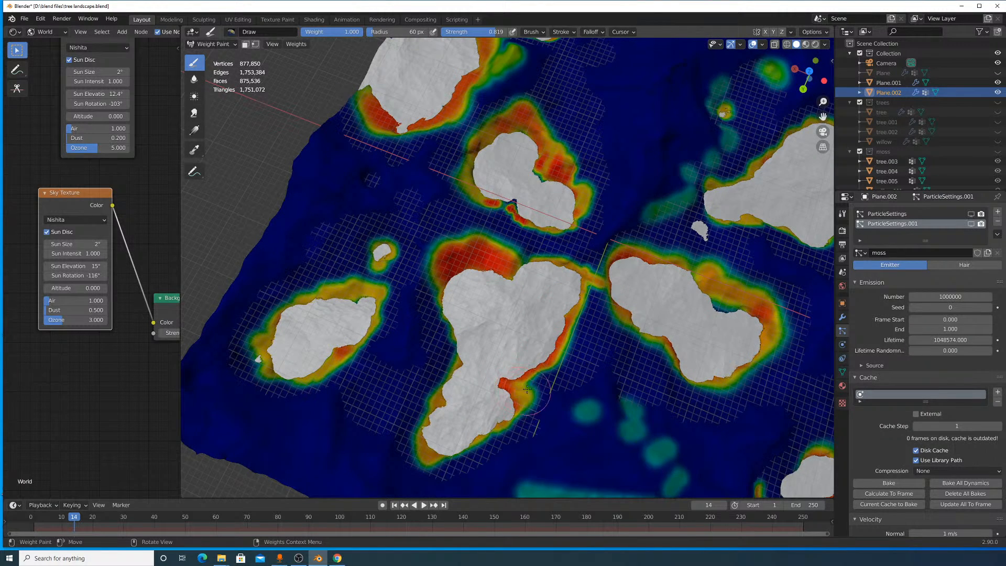
scroll(482, 255, "up", 5)
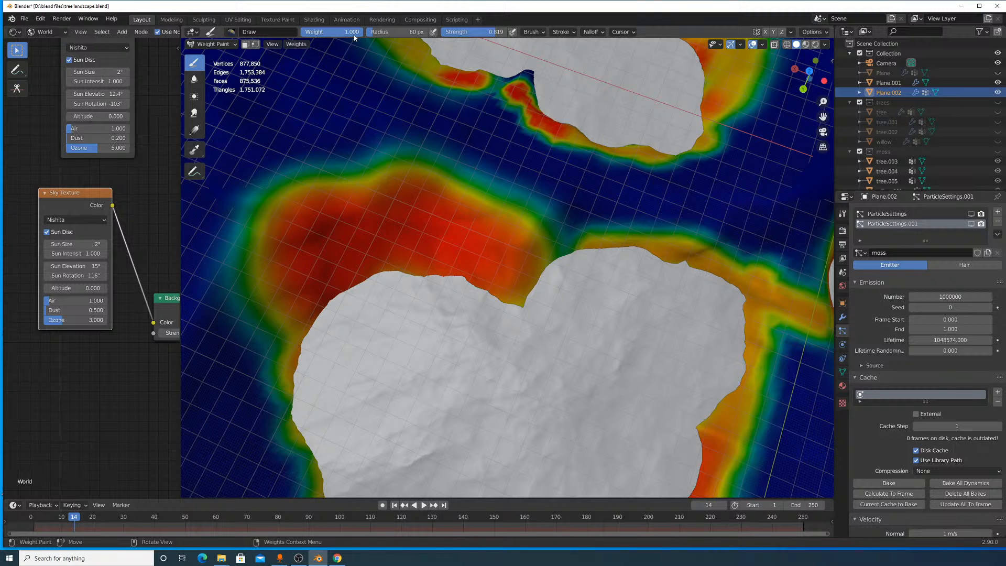
mouse_move(352, 215)
left_mouse_down()
mouse_move(375, 192)
mouse_move(356, 210)
mouse_move(264, 211)
mouse_move(303, 257)
mouse_move(406, 231)
mouse_move(380, 250)
mouse_move(391, 183)
mouse_move(366, 179)
mouse_move(453, 192)
left_mouse_up()
scroll(561, 209, "down", 6)
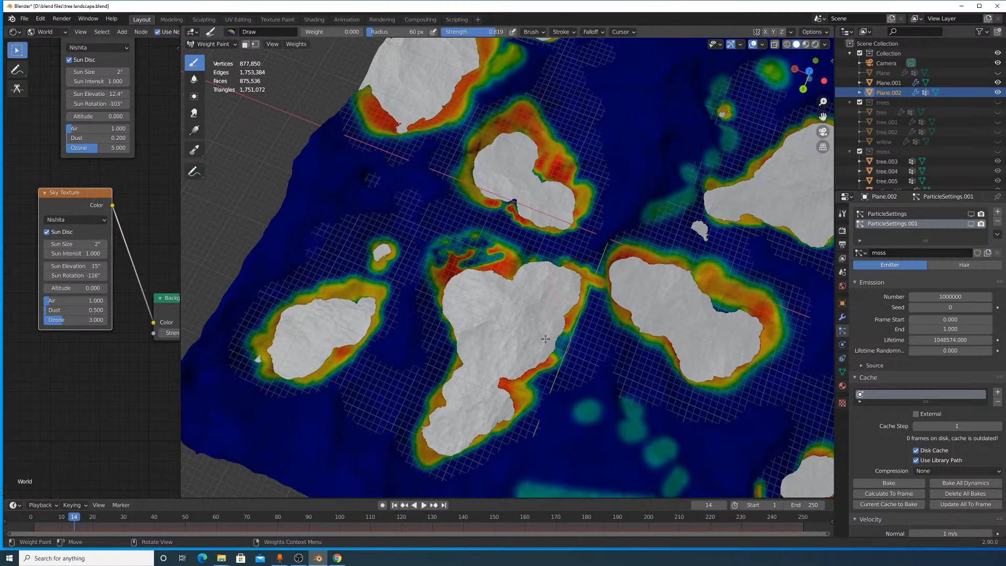
Erase weight at the notch along the tall white patch's lower lobe and along the nearby oval patch's border.
scroll(596, 363, "up", 5)
middle_click_drag(695, 387, 766, 119, "shift")
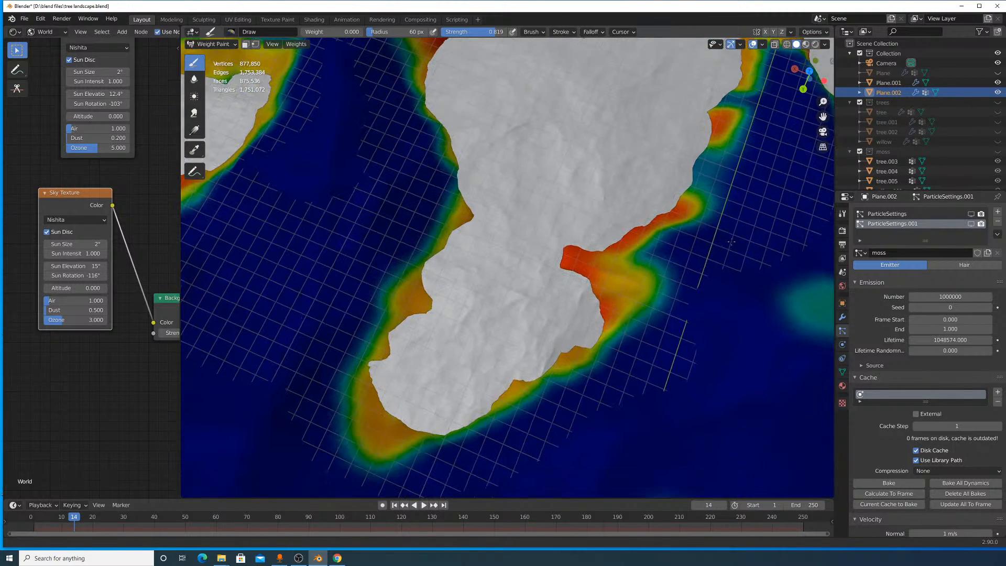
left_click_drag(632, 333, 594, 255)
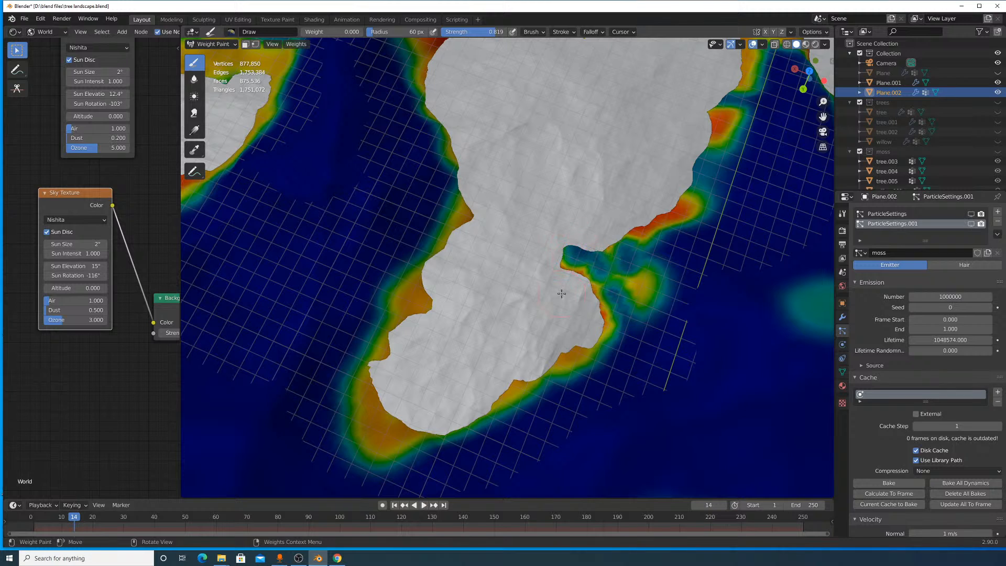
left_click_drag(417, 319, 399, 287)
middle_click_drag(359, 161, 646, 285, "shift")
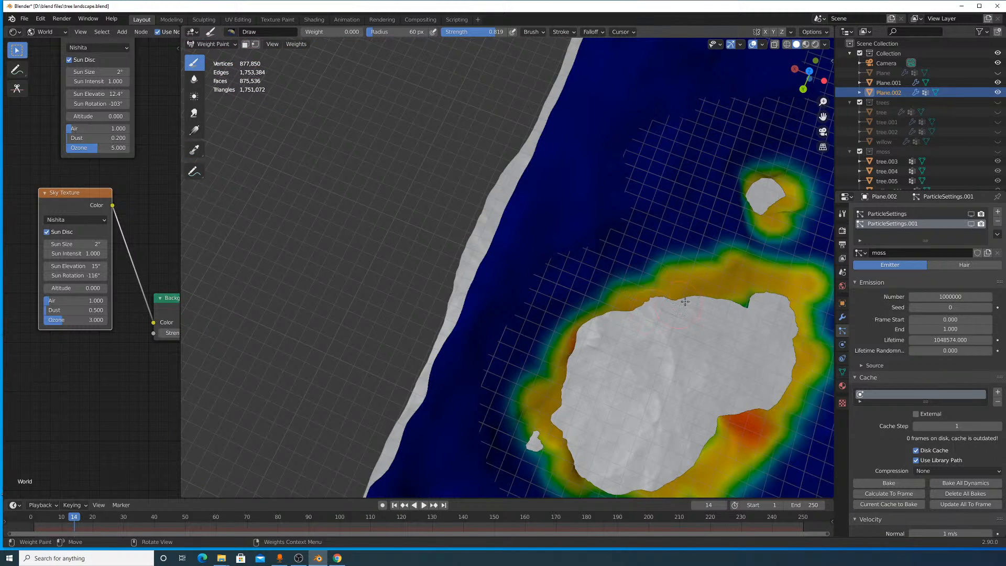
left_click_drag(685, 301, 720, 283)
scroll(756, 286, "down", 4)
middle_click_drag(721, 243, 638, 292, "shift")
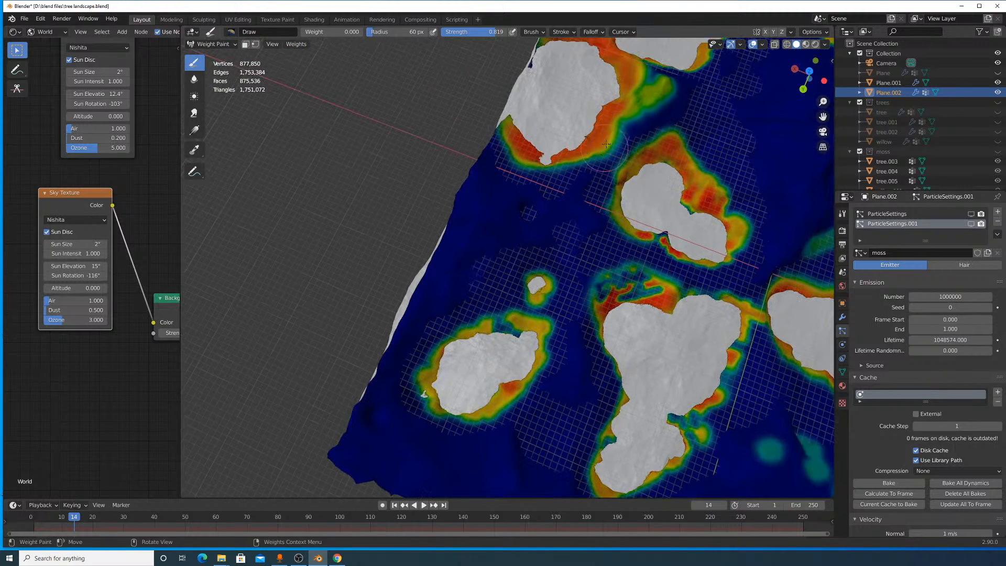
Erase part of the isolated weight spot on the open ground beyond the pear-shaped white patch.
mouse_move(633, 122)
middle_mouse_down("shift")
mouse_move(651, 248)
mouse_move(566, 198)
middle_mouse_up("shift")
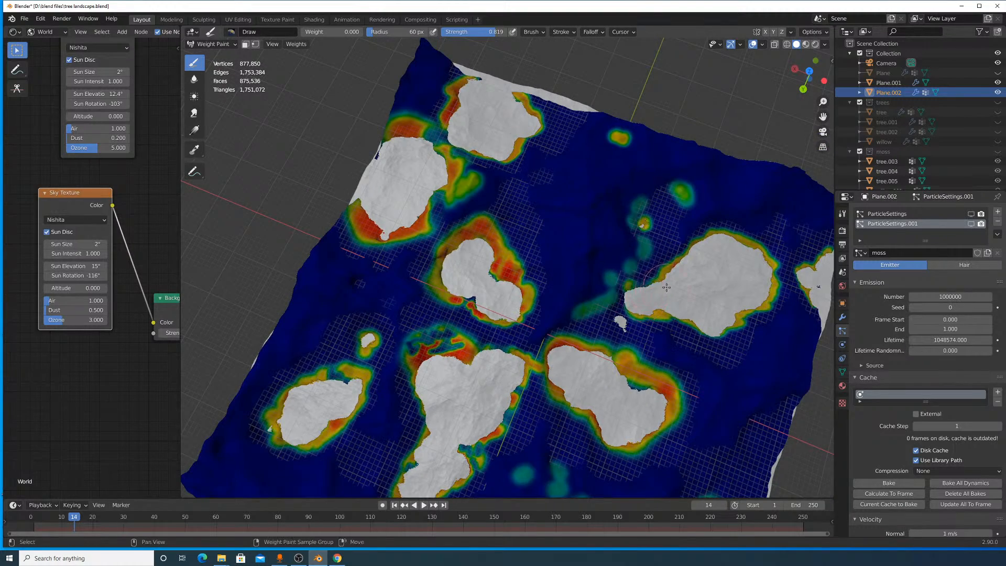
scroll(608, 283, "up", 4)
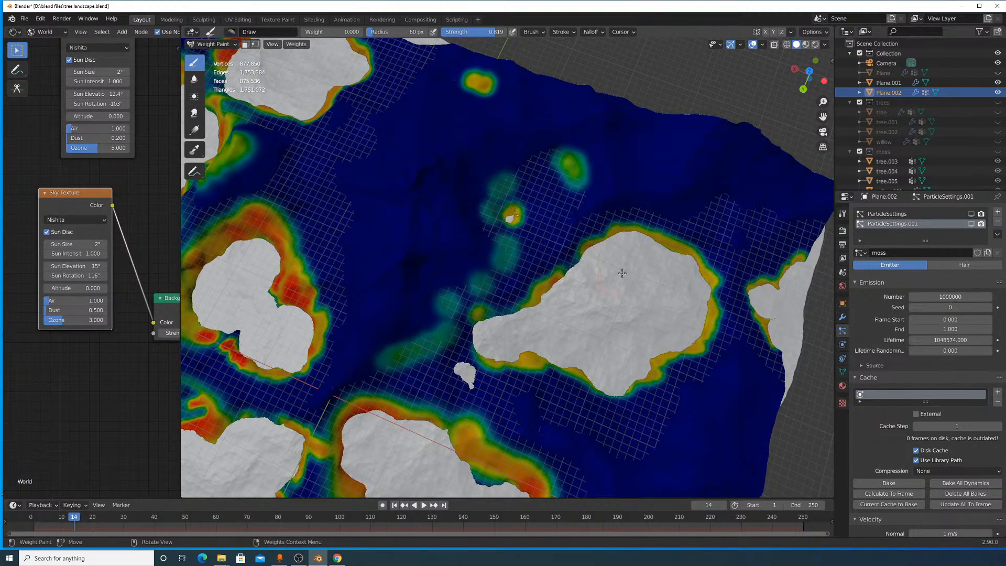
scroll(698, 393, "up", 2)
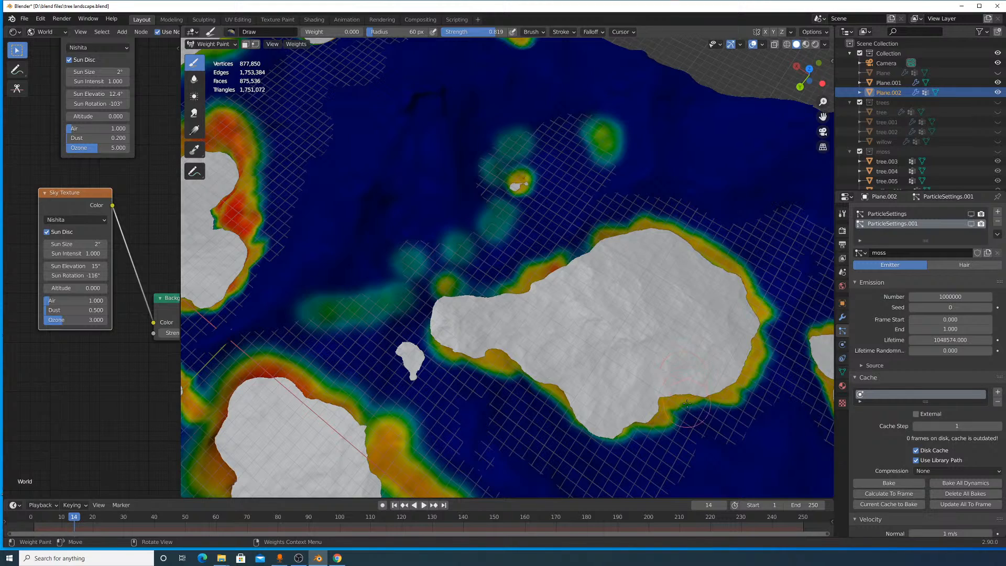
mouse_move(687, 403)
middle_mouse_down("shift")
mouse_move(660, 271)
mouse_move(687, 342)
middle_mouse_up("shift")
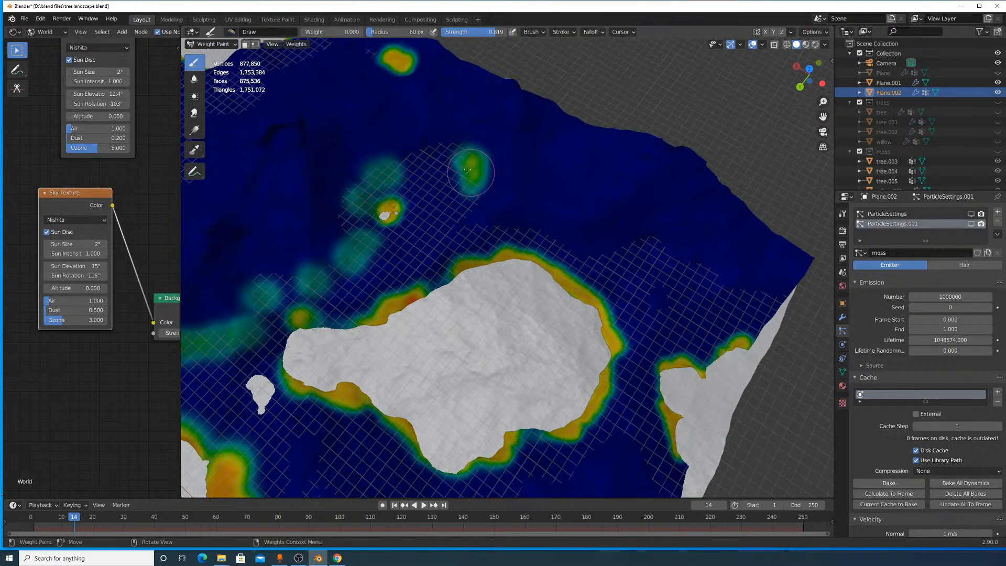
left_click_drag(463, 169, 483, 152)
middle_click_drag(482, 152, 659, 230, "shift")
scroll(521, 237, "down", 2)
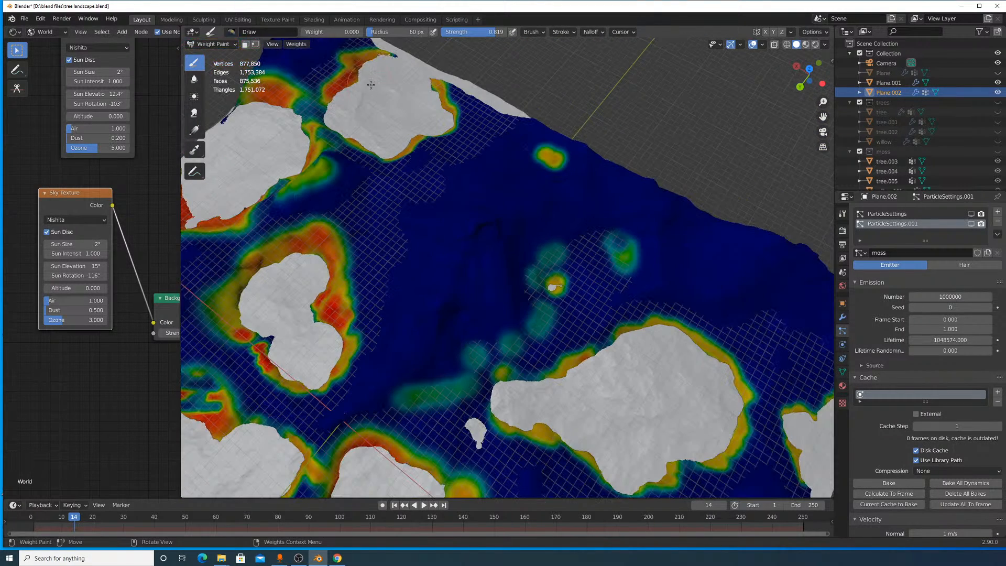
Set the brush weight to 0.770 and dab two weight spots on the open ground beside the two-lobed white patch.
left_click_drag(315, 31, 342, 31)
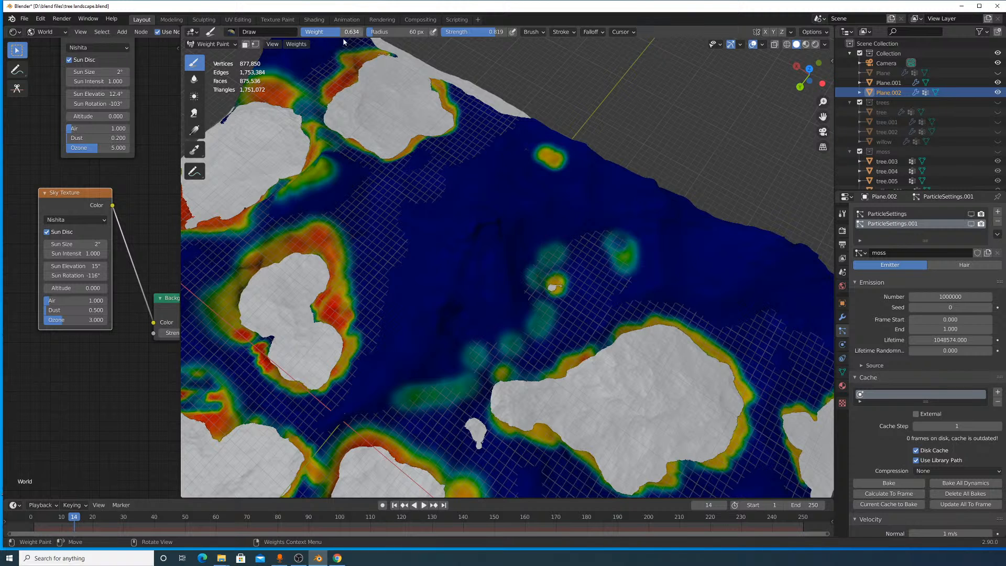
middle_click_drag(399, 193, 527, 171, "shift")
left_click_drag(529, 192, 528, 210)
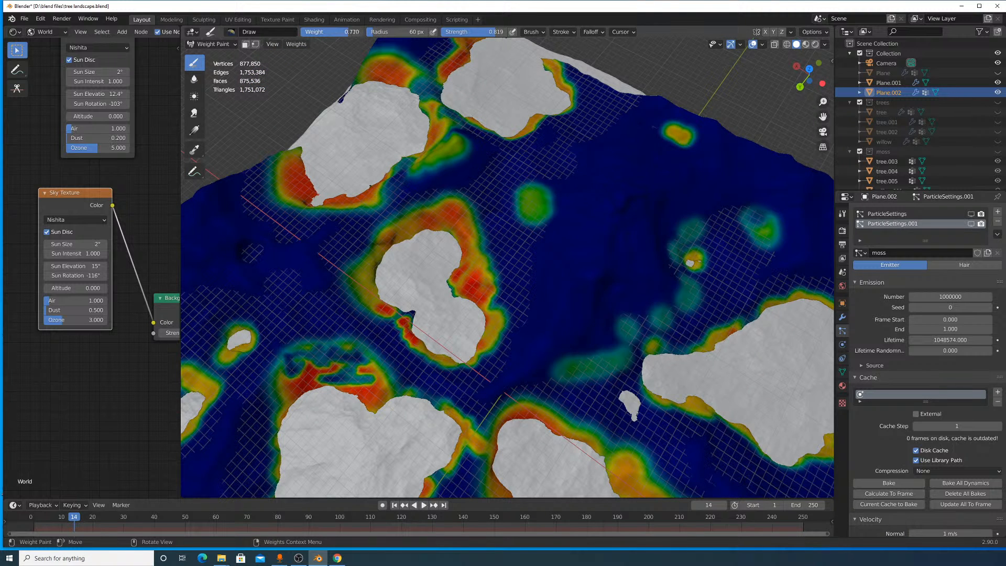
left_click_drag(511, 252, 521, 262)
left_click_drag(414, 165, 388, 145)
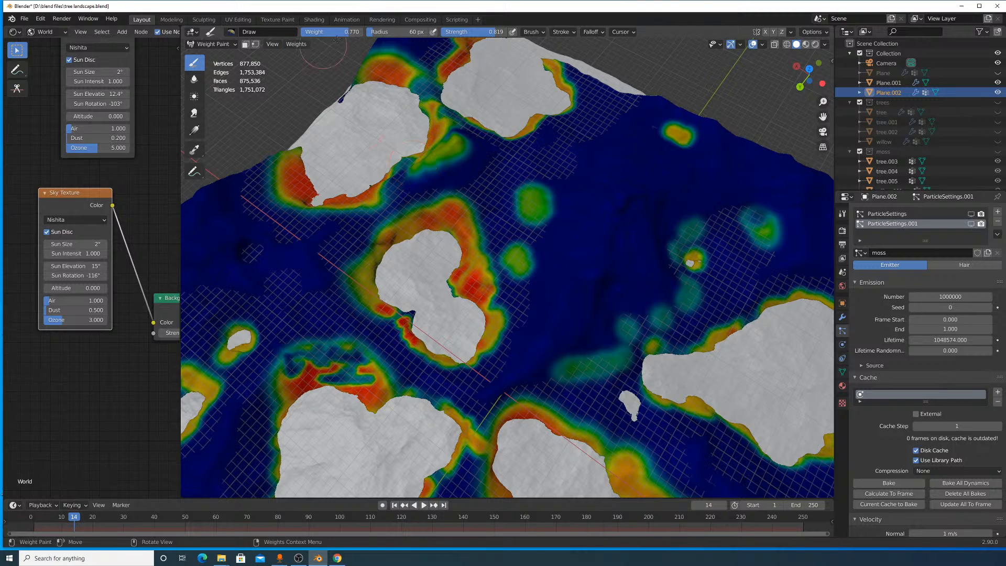
Set the brush weight to 0.901 and dab spots near the two-lobed patch's tip and on the ground beyond the tall patch.
left_click_drag(355, 32, 358, 32)
middle_click_drag(523, 320, 567, 218, "shift")
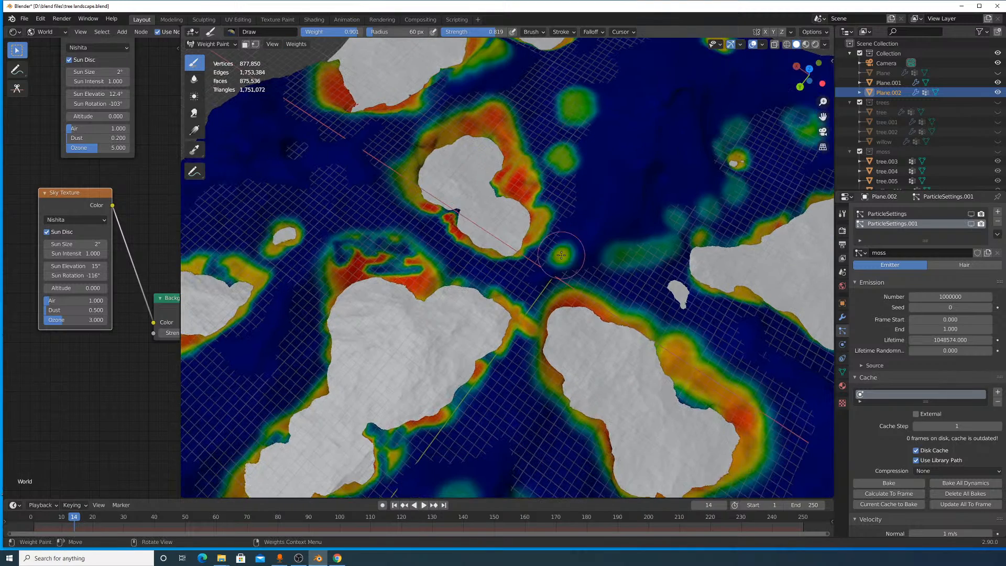
middle_click_drag(509, 272, 604, 225, "shift")
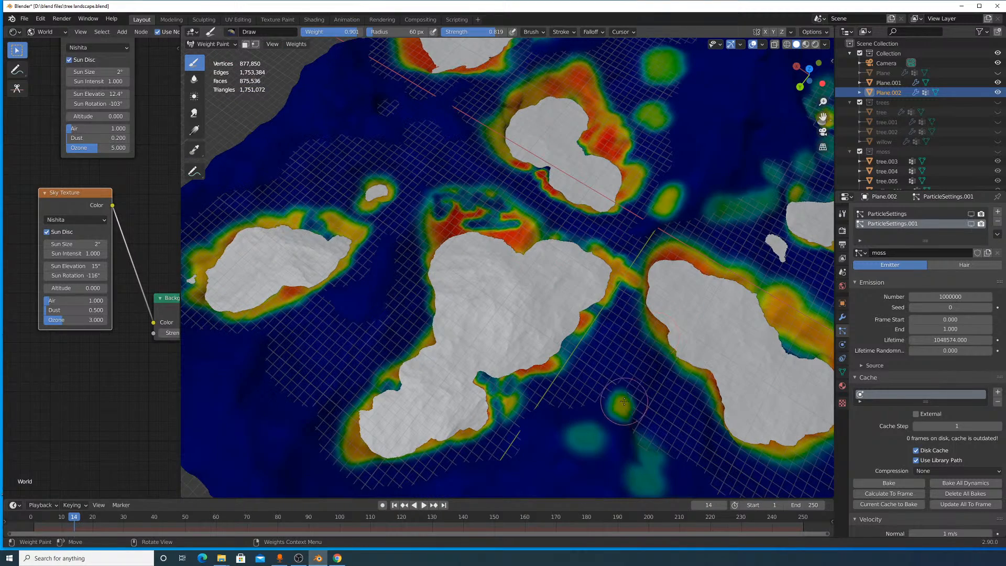
Paint several short weight streaks on the open ground around the outer end of the bean-shaped white patch.
mouse_move(626, 401)
middle_mouse_down()
mouse_move(546, 274)
mouse_move(398, 231)
middle_mouse_up()
mouse_move(370, 225)
left_mouse_down()
mouse_move(383, 263)
mouse_move(406, 245)
left_mouse_up()
middle_click_drag(550, 327, 543, 282, "shift")
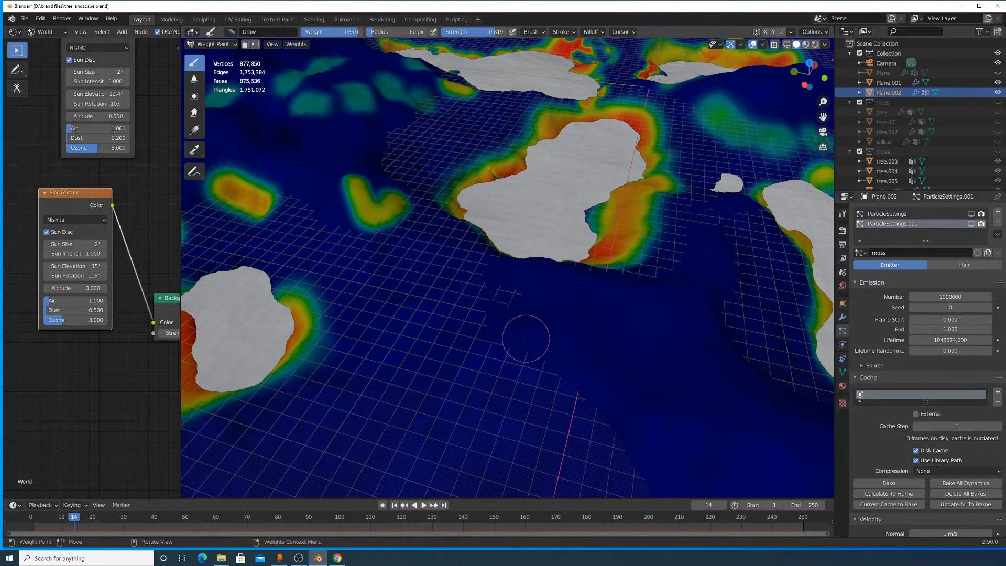
left_click_drag(526, 340, 587, 357)
left_click_drag(535, 292, 522, 305)
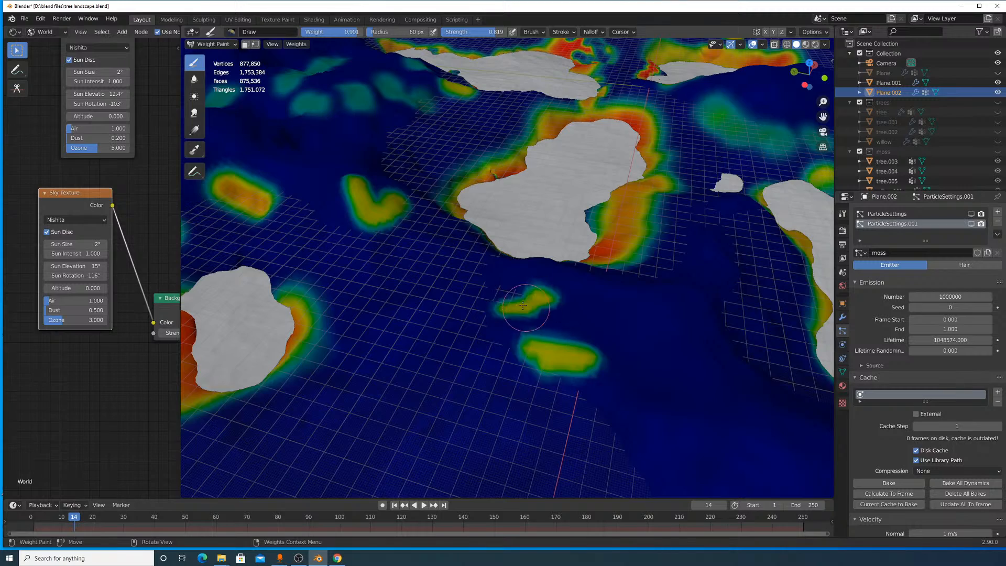
middle_click_drag(523, 305, 516, 361, "shift")
left_click_drag(658, 327, 661, 313)
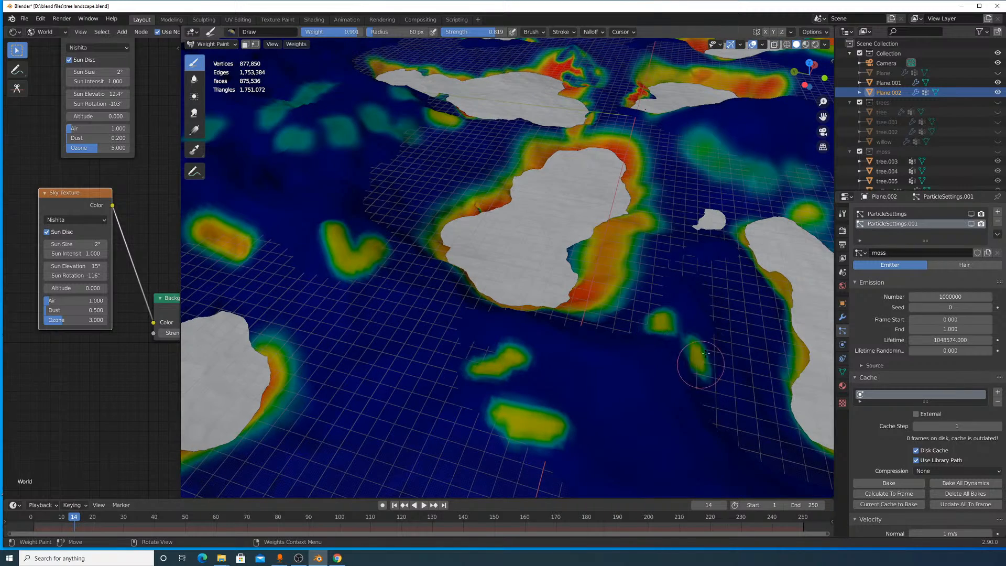
Paint elongated weight streaks on the open ground between the two-lobed patch and the narrow end of the pear-shaped patch.
middle_click_drag(719, 303, 579, 386, "shift")
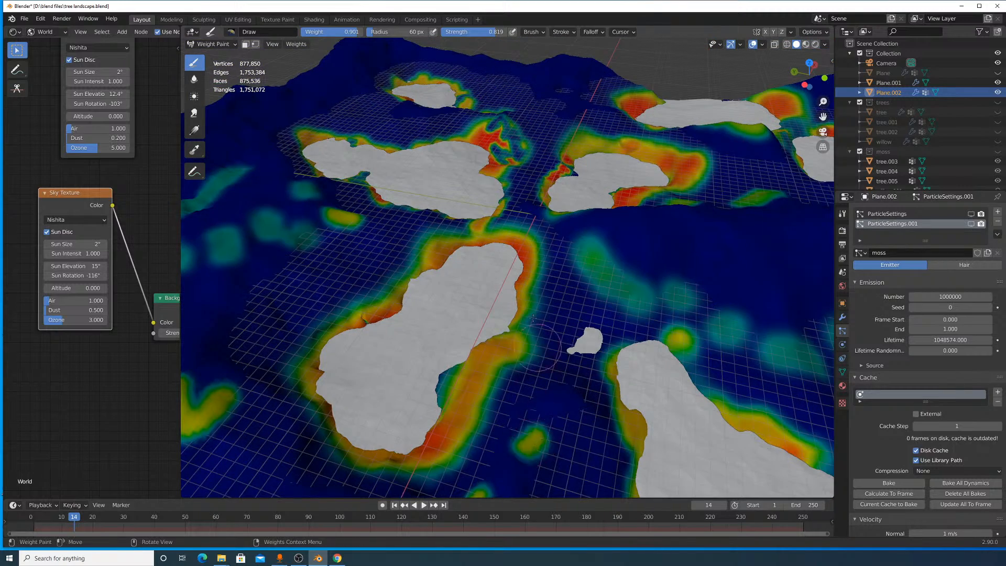
middle_click_drag(541, 348, 581, 328)
scroll(581, 329, "up", 2)
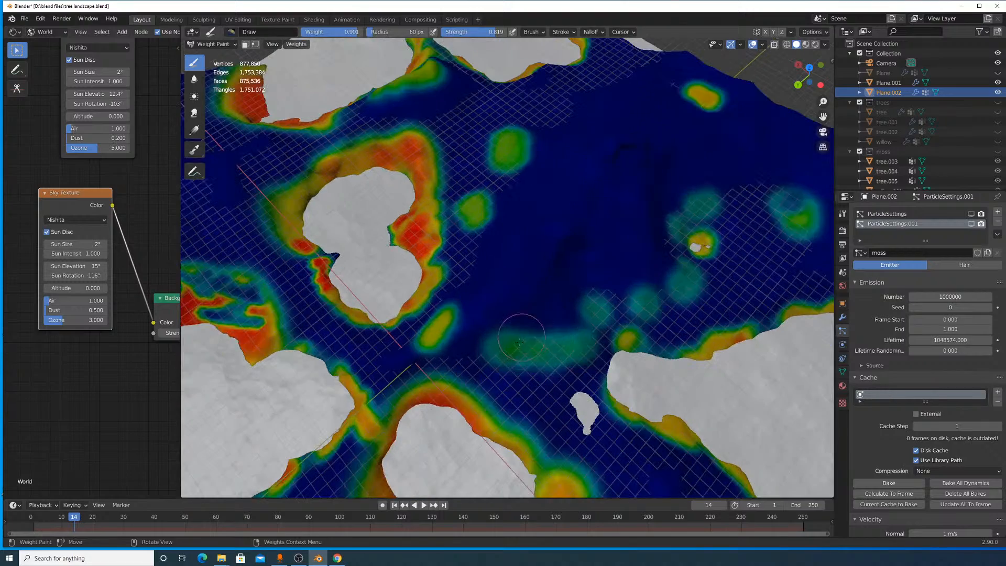
left_click_drag(551, 316, 533, 360)
middle_click_drag(558, 329, 546, 308, "shift")
mouse_move(545, 291)
left_mouse_down()
mouse_move(556, 249)
mouse_move(567, 267)
left_mouse_up()
middle_click_drag(523, 268, 563, 274)
left_click_drag(483, 236, 487, 280)
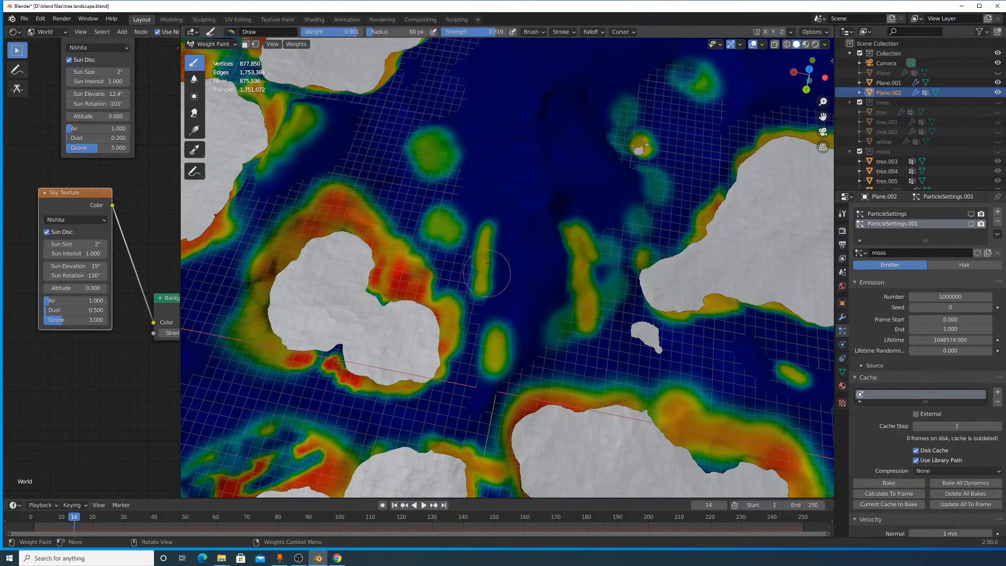
Paint a broken, curving line of weight along the terrain's outer slope beyond the oval patch and its tiny neighbour.
mouse_move(482, 136)
middle_mouse_down("shift")
mouse_move(472, 310)
mouse_move(533, 312)
mouse_move(498, 302)
middle_mouse_up("shift")
mouse_move(481, 318)
middle_mouse_down()
mouse_move(461, 304)
mouse_move(445, 315)
middle_mouse_up()
left_click_drag(411, 325, 416, 325)
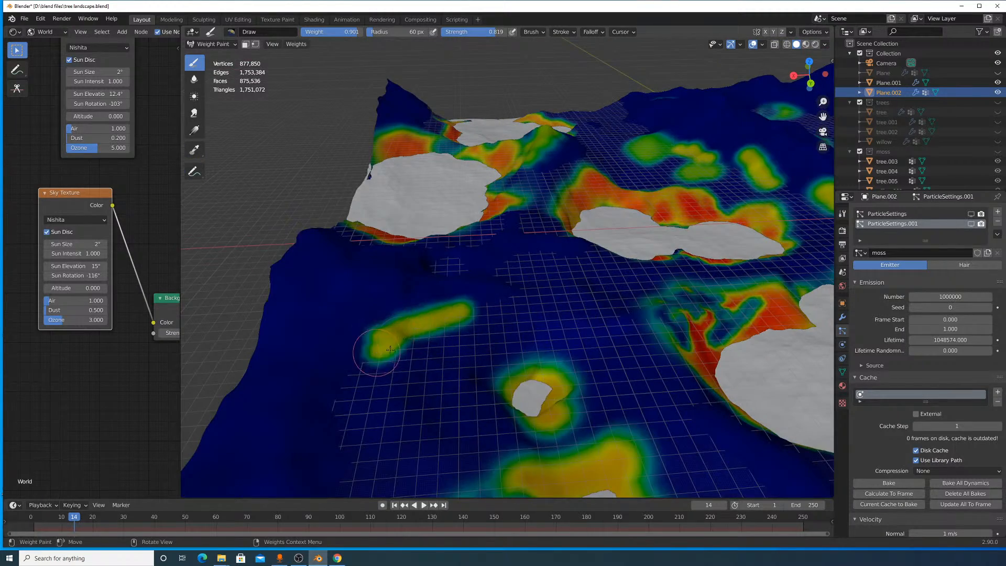
middle_click_drag(403, 335, 460, 278)
left_click_drag(459, 270, 433, 332)
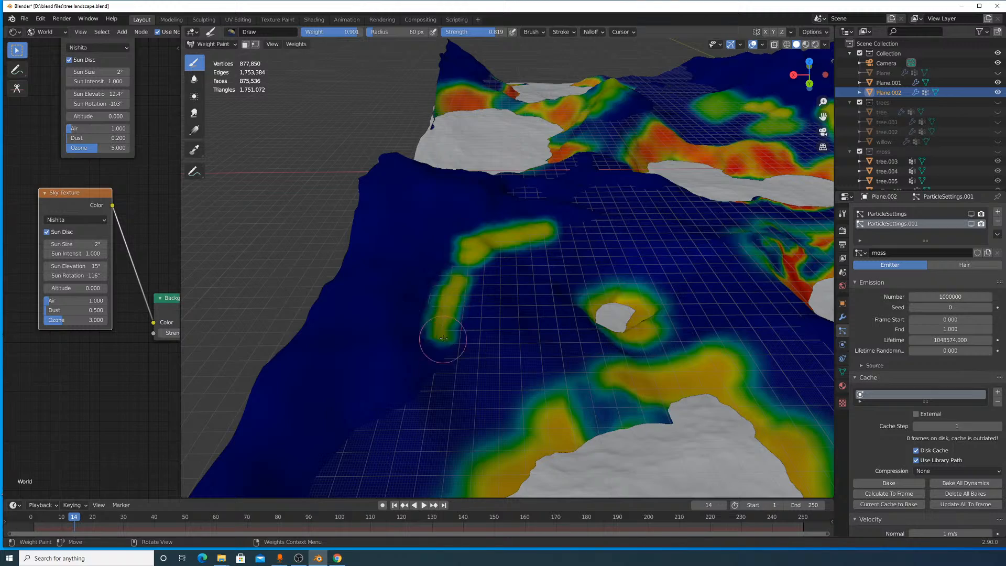
middle_click_drag(437, 346, 478, 196)
left_click_drag(478, 196, 461, 216)
Paint weight over the faint green spots between the pear-shaped patch's narrow end and the tiny white patch beyond it.
mouse_move(461, 215)
middle_mouse_down()
mouse_move(629, 294)
mouse_move(573, 247)
mouse_move(598, 247)
middle_mouse_up()
left_click(656, 306)
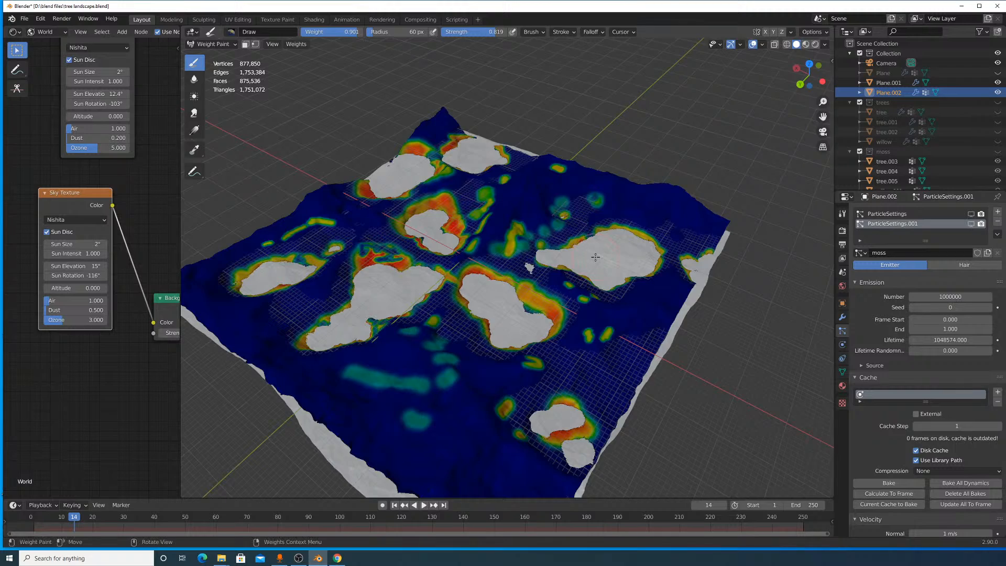
scroll(598, 247, "up", 5)
left_click_drag(555, 276, 580, 266)
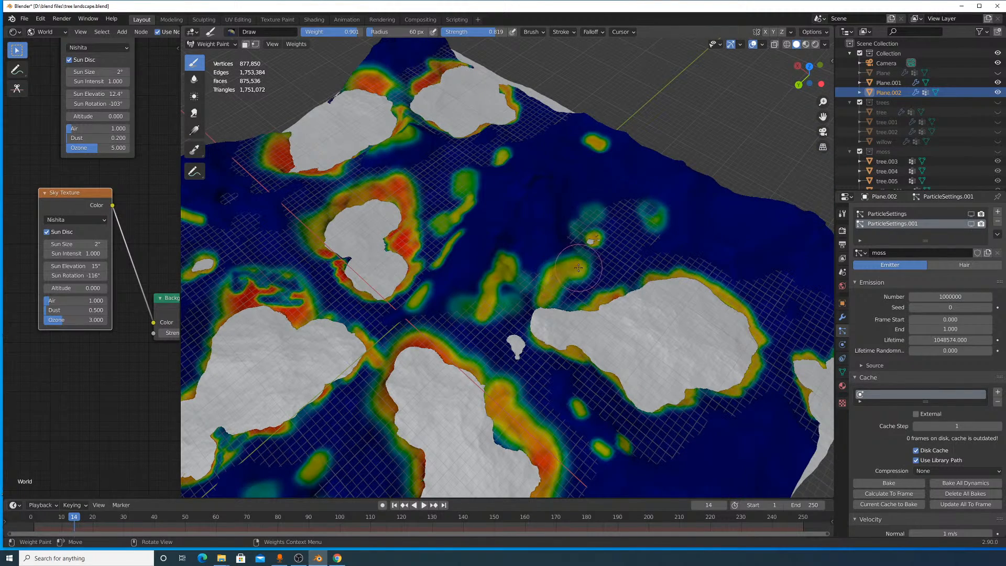
left_click_drag(581, 231, 586, 220)
Strengthen three faint weight spots on the open ground between the tall patch and the bean-shaped patch.
middle_click_drag(475, 349, 581, 244, "shift")
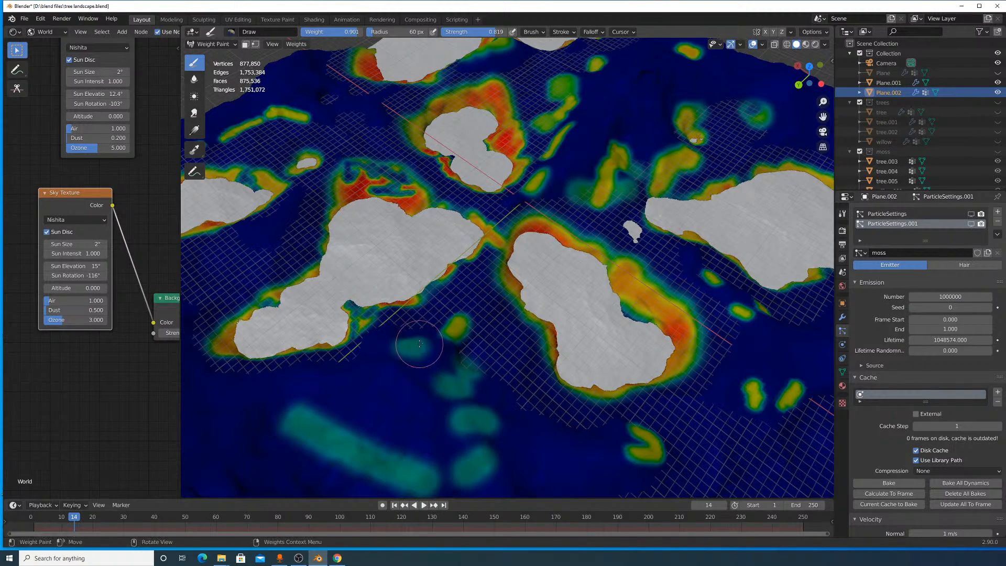
left_click_drag(419, 346, 442, 337)
left_click_drag(451, 389, 457, 378)
left_click_drag(461, 413, 490, 419)
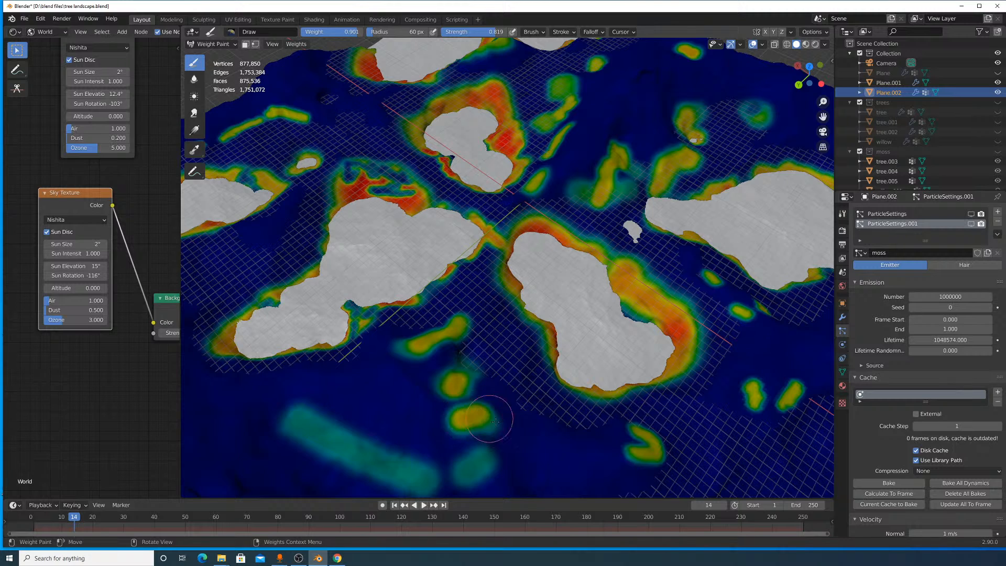
Enlarge the small weight dabs on the open ground between the bean-shaped patch and the terrain's edge.
scroll(569, 443, "down", 3)
middle_click_drag(564, 436, 532, 439)
scroll(574, 389, "up", 2)
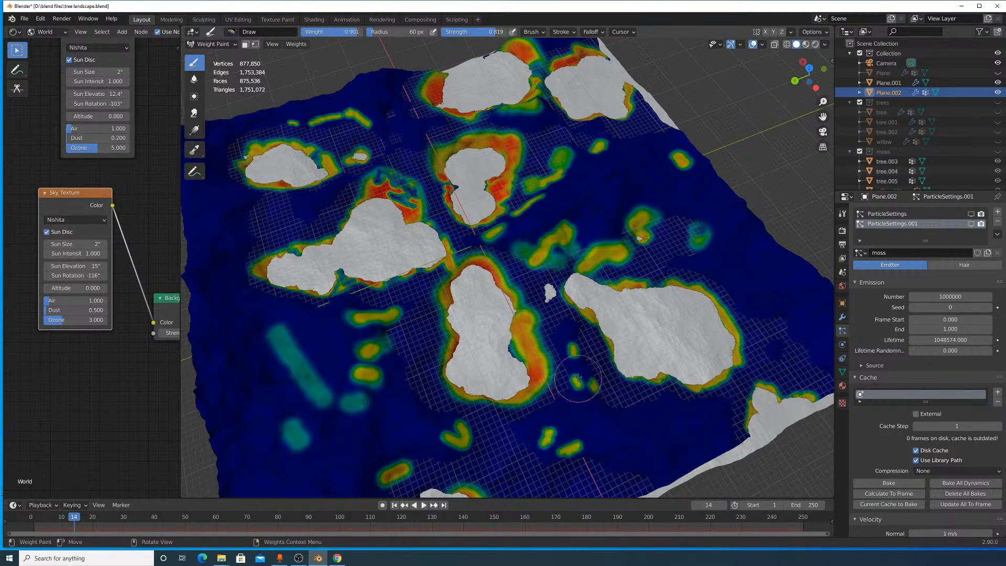
left_click_drag(577, 379, 575, 355)
left_click_drag(553, 433, 560, 451)
middle_click_drag(483, 427, 489, 363, "shift")
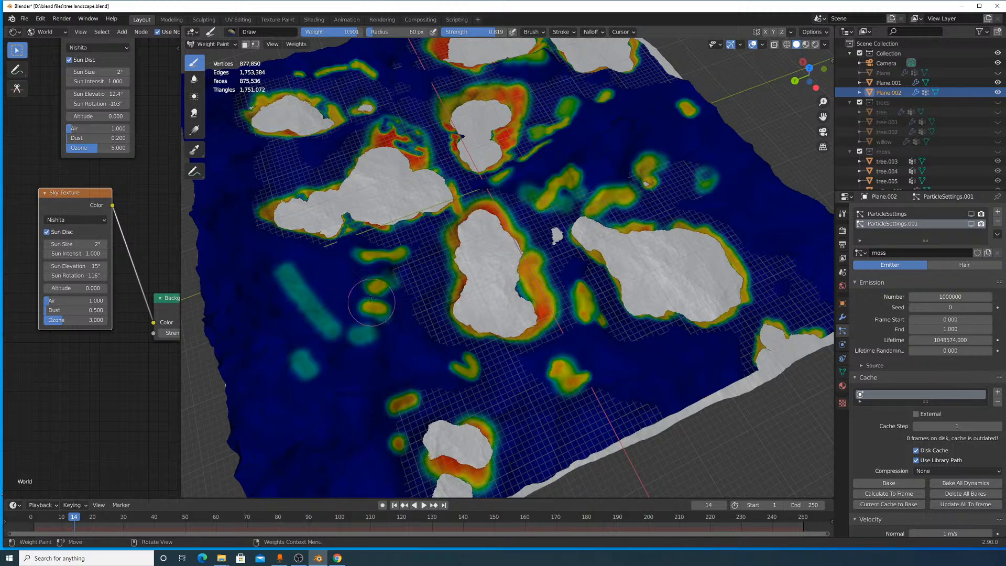
middle_click_drag(442, 272, 496, 417, "shift")
scroll(516, 203, "up", 3)
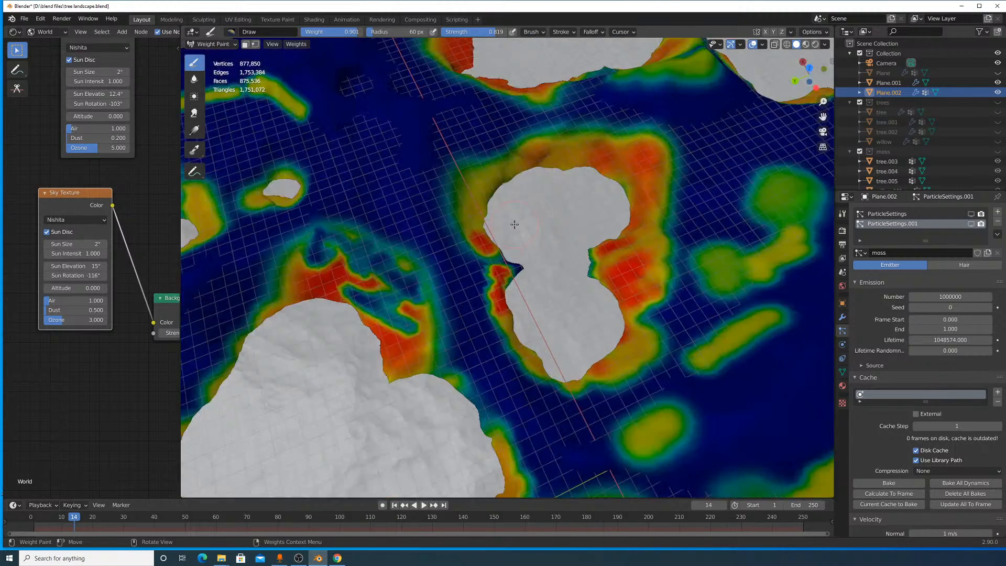
scroll(502, 188, "down", 6)
scroll(494, 175, "up", 3)
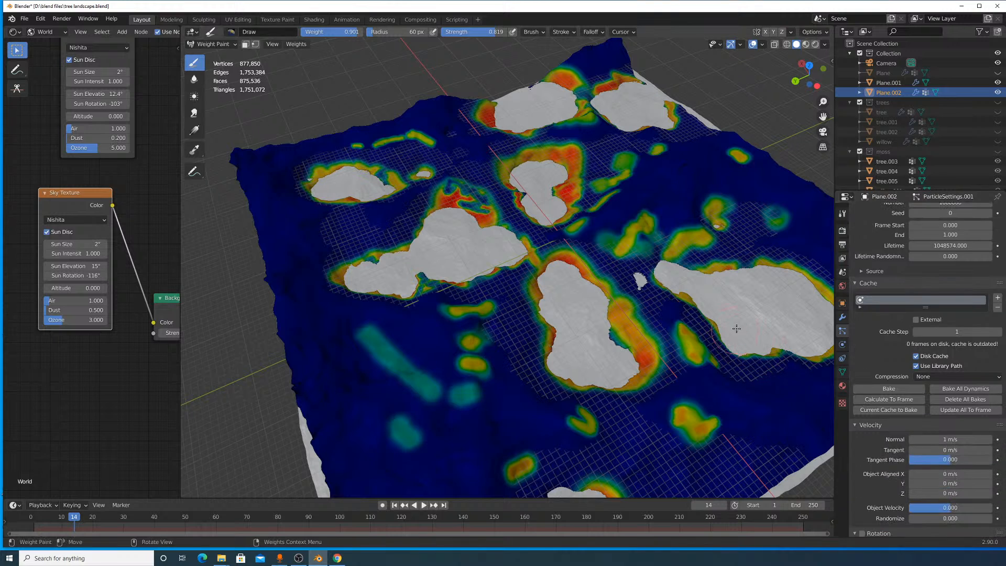
key("Tab")
key("Tab")
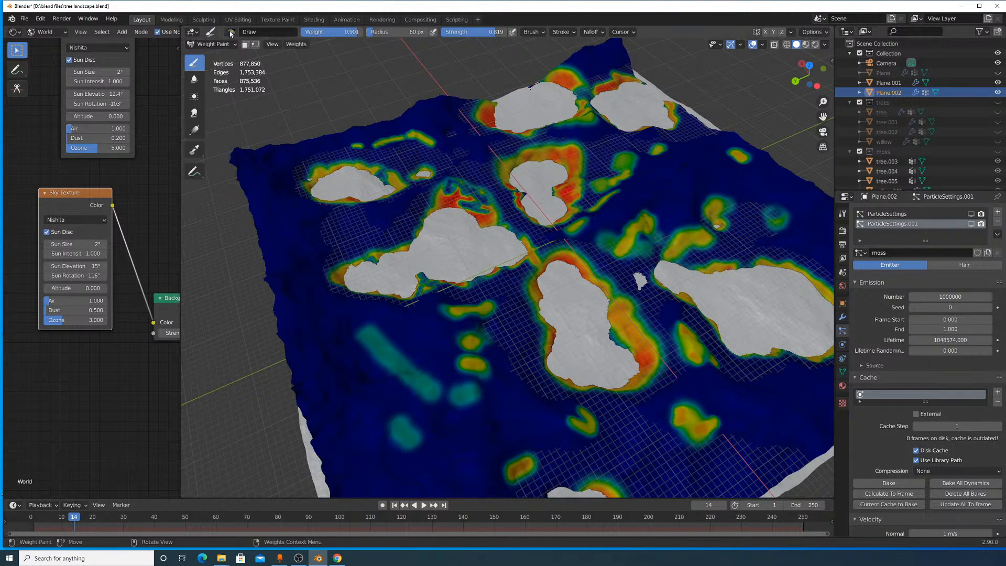
Look through the moss particle system's settings and open the vertex groups of the terrain mesh Plane.002.
left_click(193, 32)
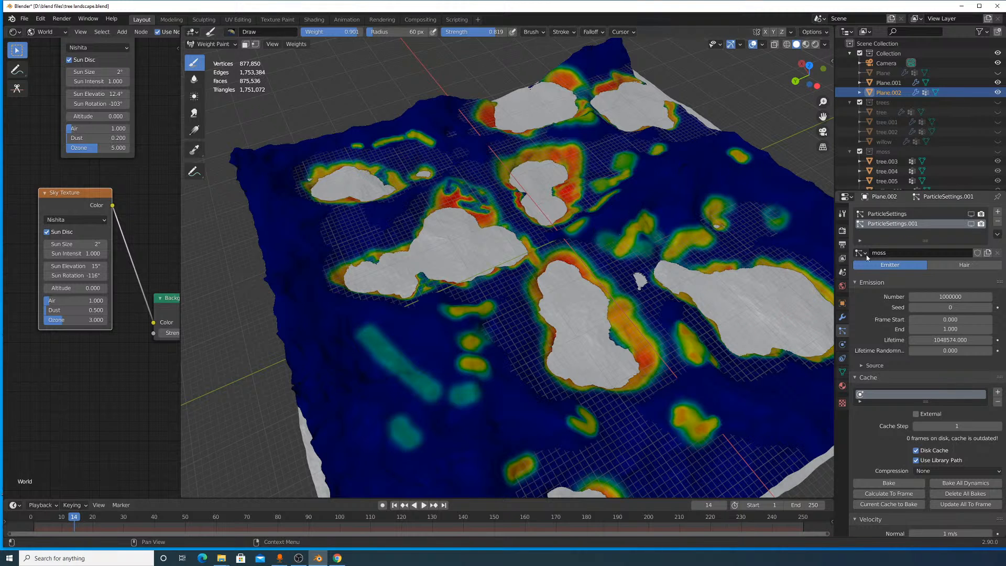
scroll(928, 419, "down", 10)
scroll(928, 452, "down", 12)
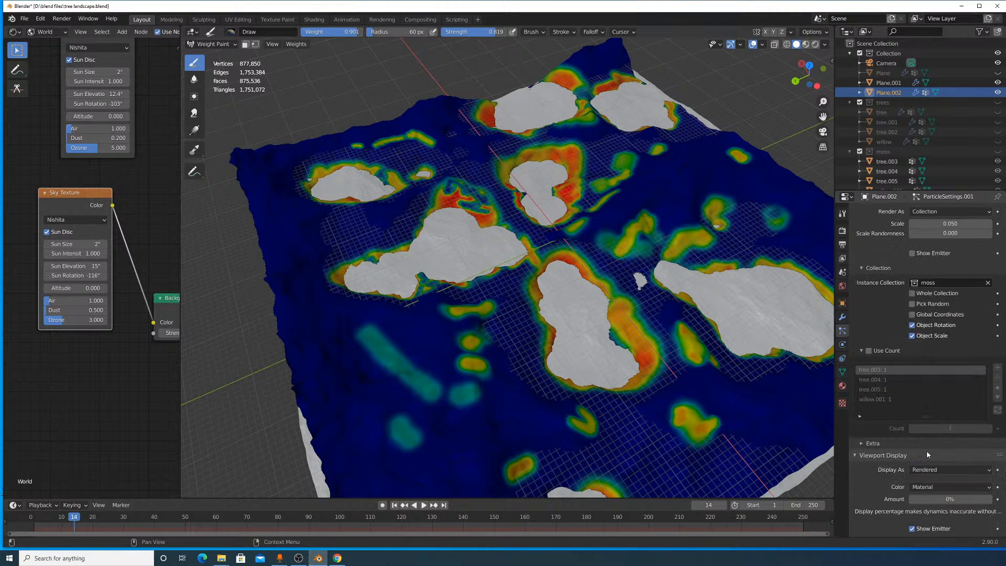
scroll(901, 364, "up", 9)
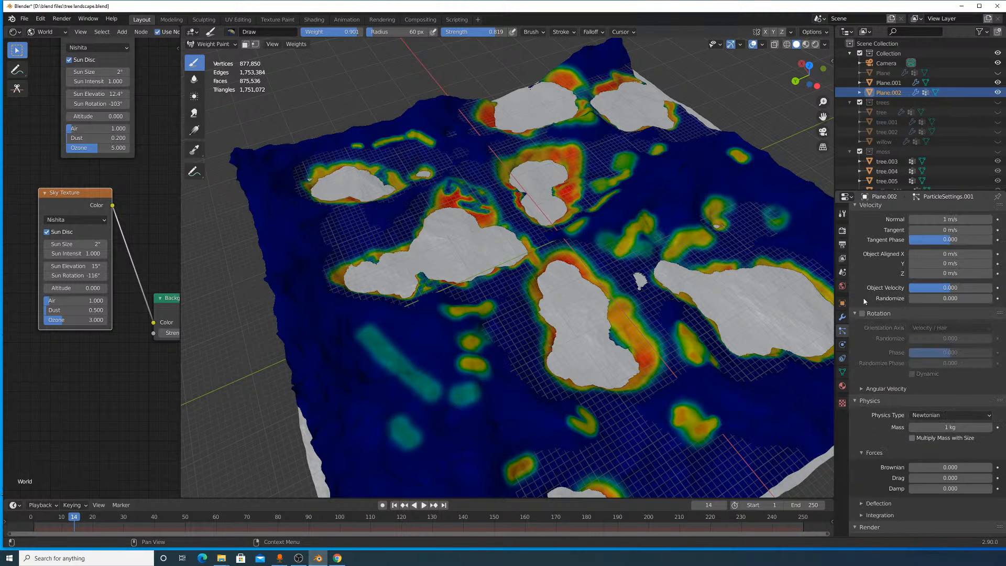
left_click_drag(835, 305, 834, 305)
left_click(841, 304)
left_click(841, 371)
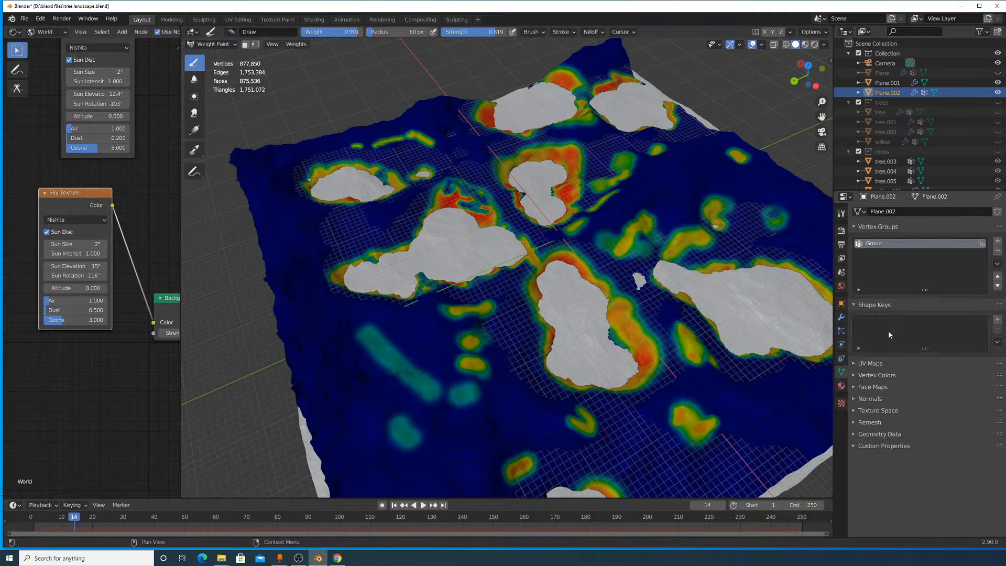
Examine the terrain mesh's UV map, vertex color, face map, normals and texture space settings, and the available modifiers.
left_click(883, 375)
left_click(871, 363)
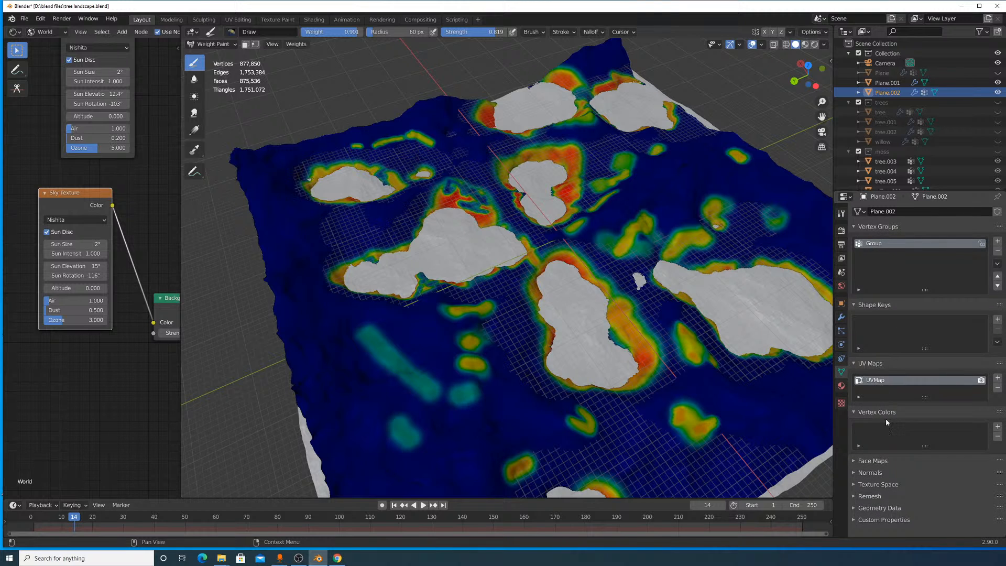
left_click(872, 460)
scroll(888, 478, "down", 1)
left_click(881, 485)
left_click(888, 513)
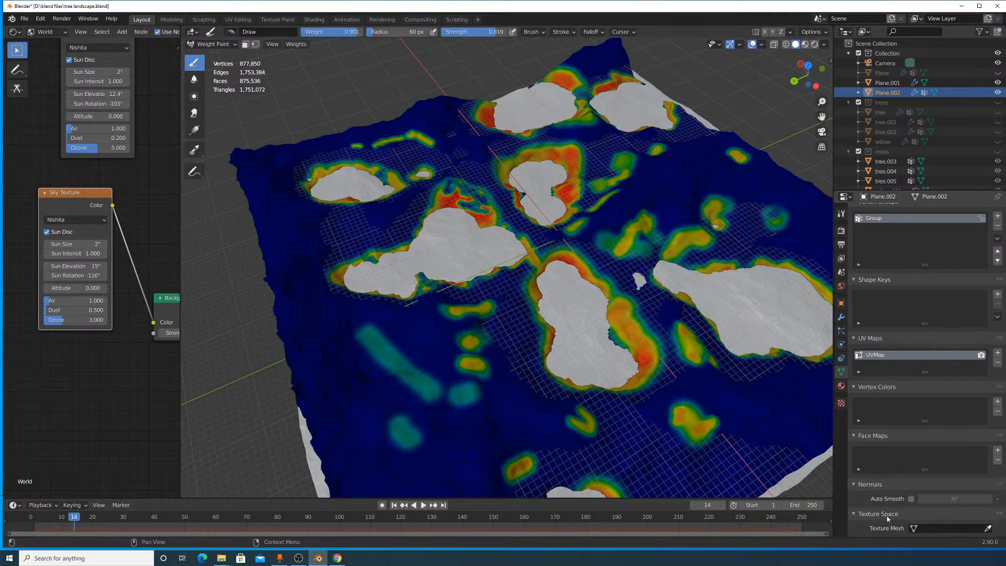
scroll(881, 445, "down", 4)
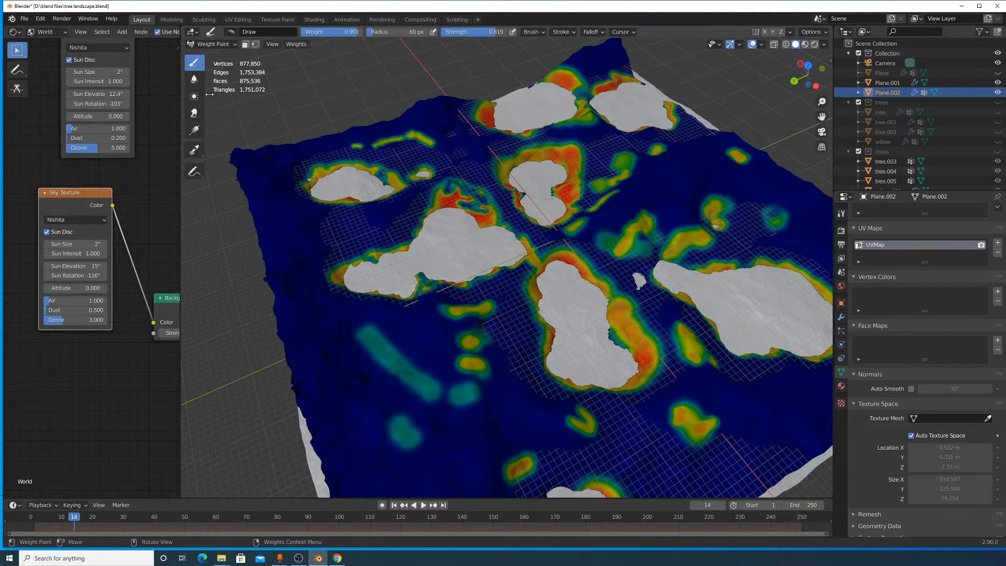
left_click(232, 45)
left_click(841, 317)
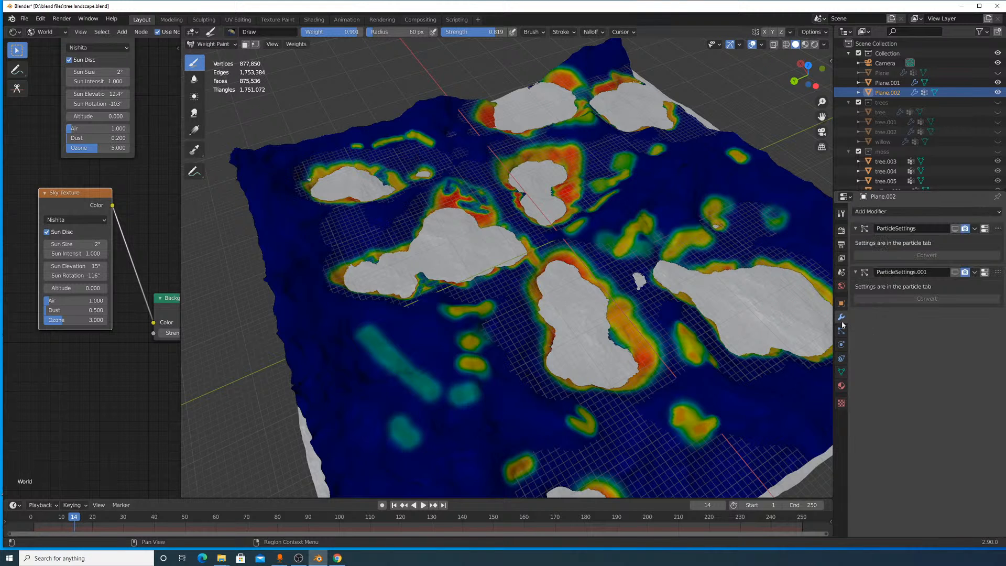
left_click(897, 210)
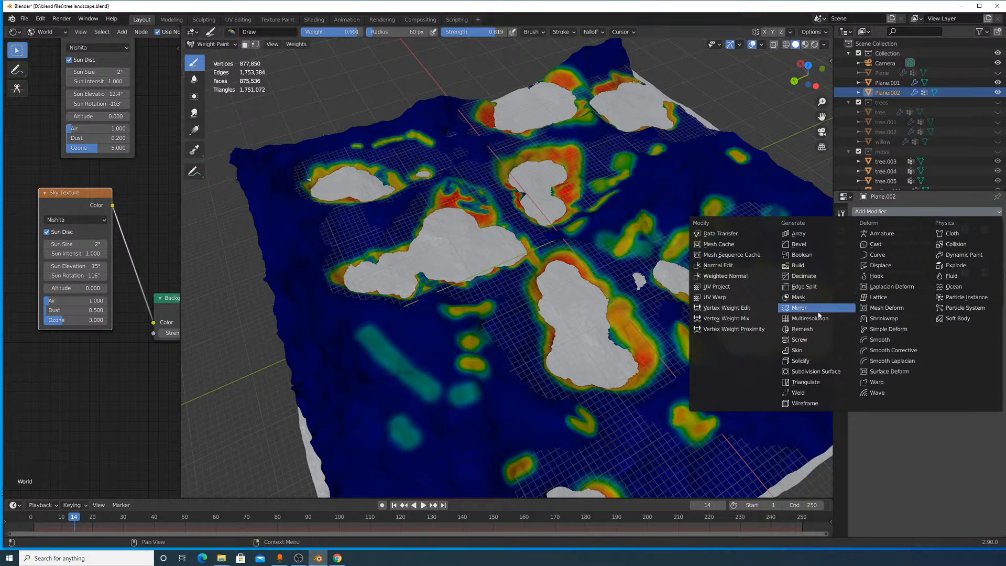
Switch the terrain Plane.002 from weight painting to Object Mode.
key("Tab")
key("Tab")
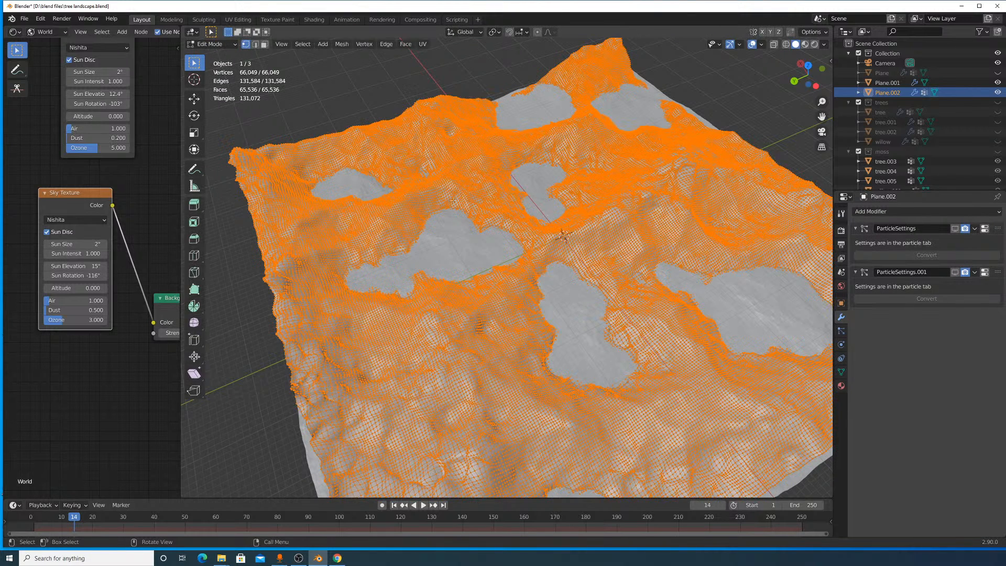
left_click(213, 44)
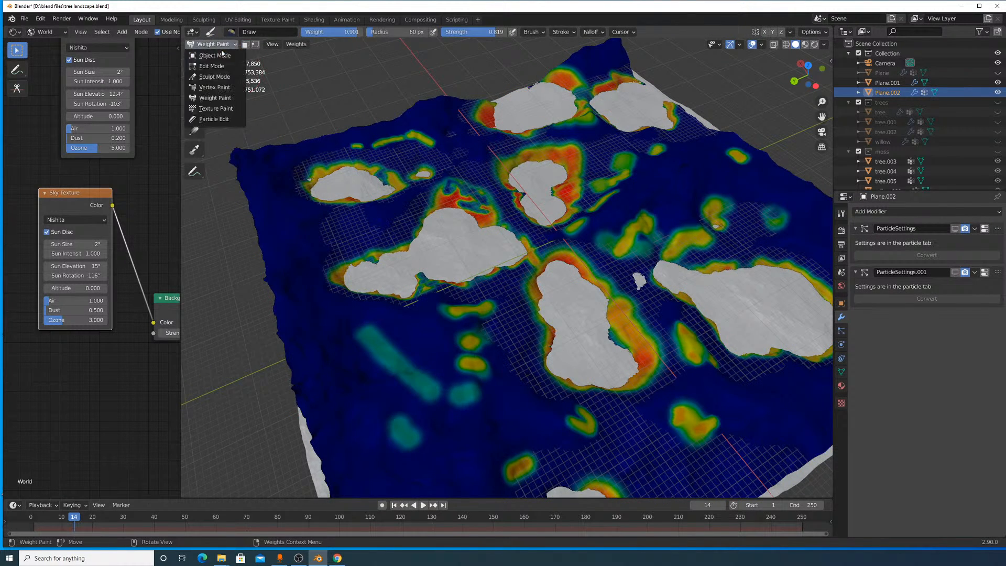
left_click(212, 52)
middle_click_drag(592, 268, 592, 222)
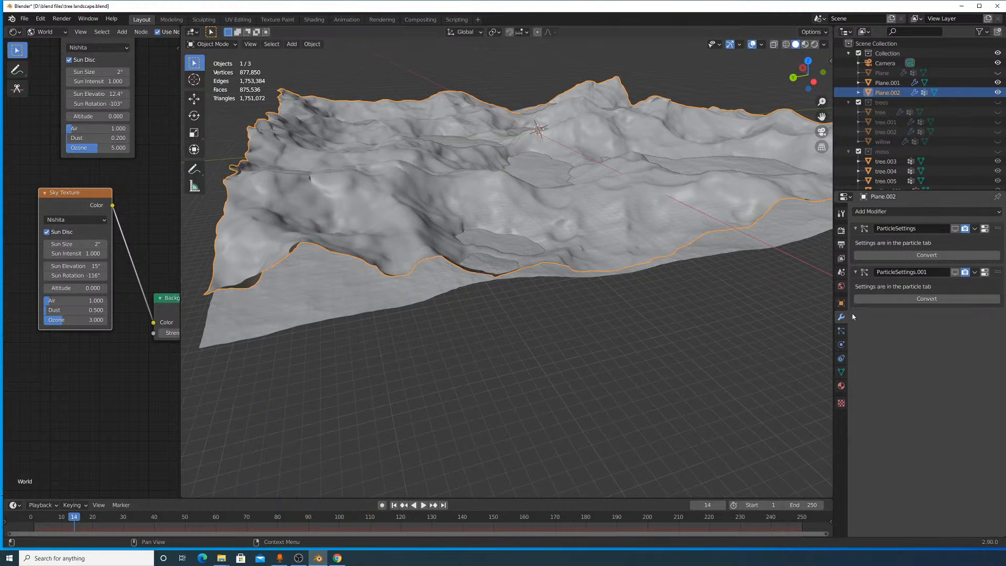
Expand the Vertex Groups section in the terrain's ParticleSettings.001 moss particle system.
left_click(841, 331)
scroll(899, 369, "down", 10)
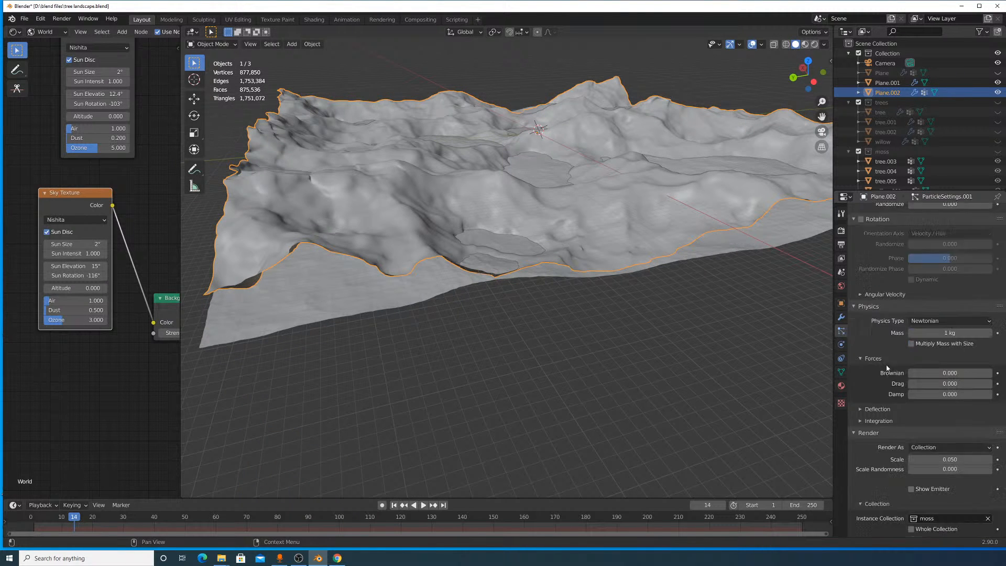
scroll(899, 368, "down", 15)
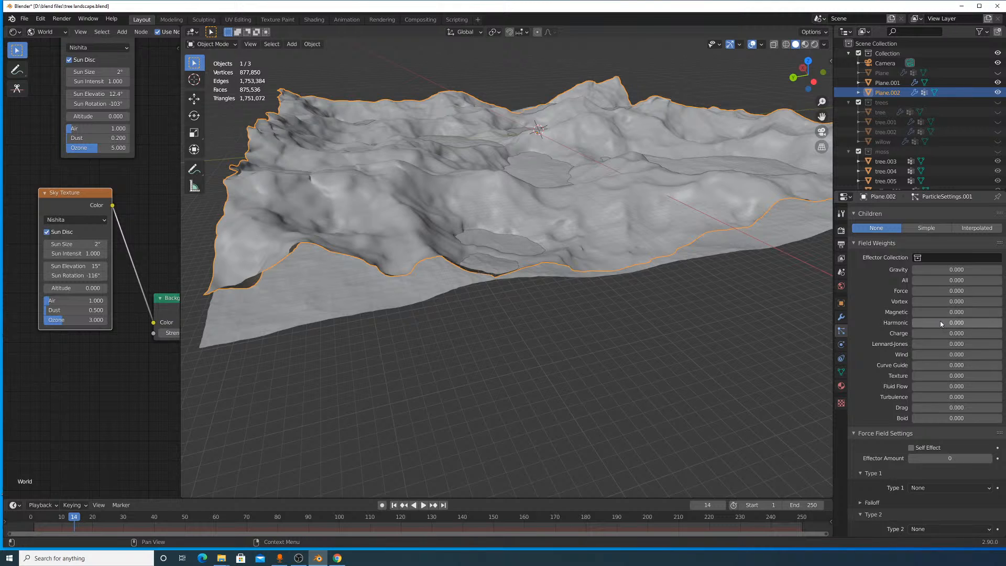
scroll(941, 324, "down", 6)
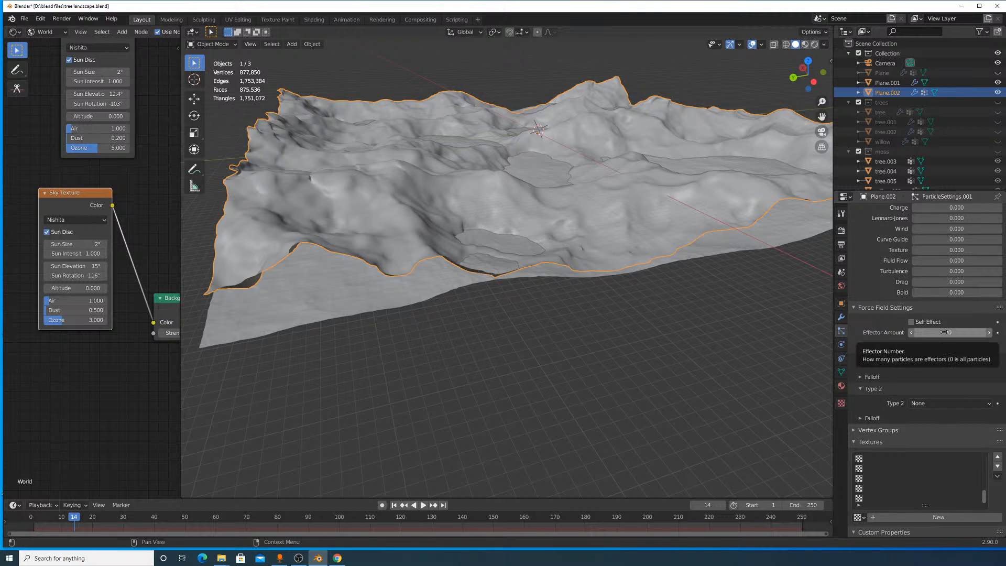
left_click(946, 361)
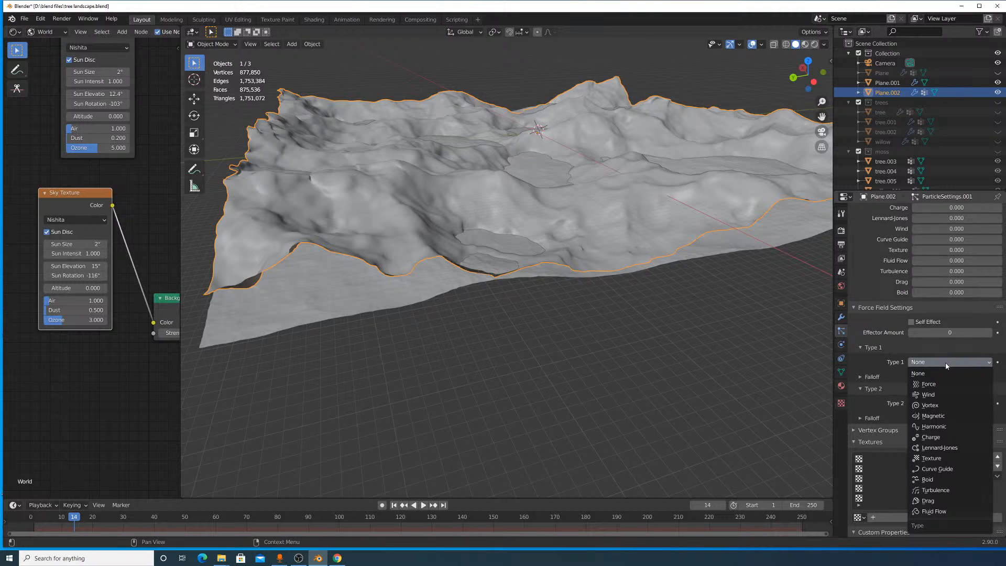
scroll(922, 363, "down", 1)
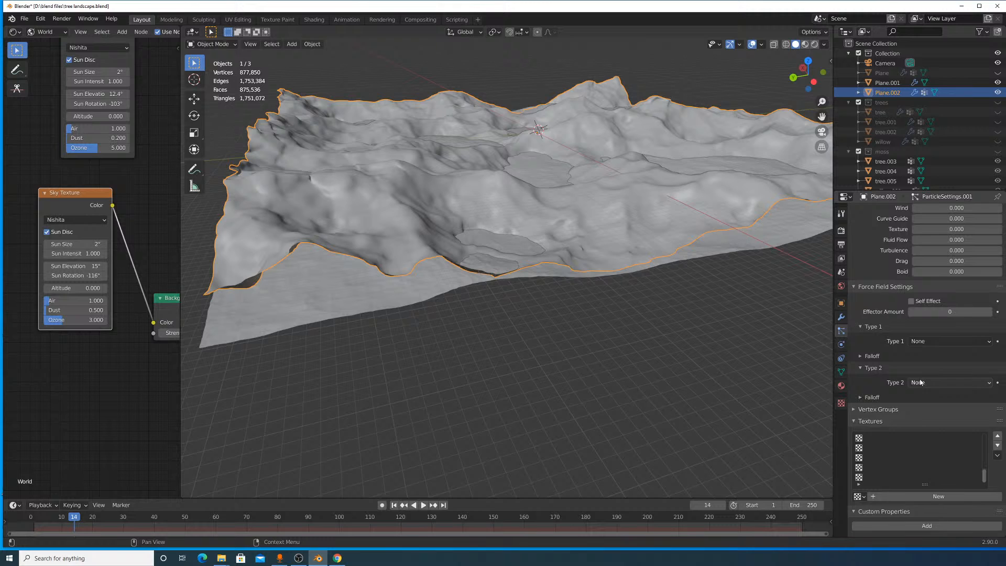
left_click(893, 410)
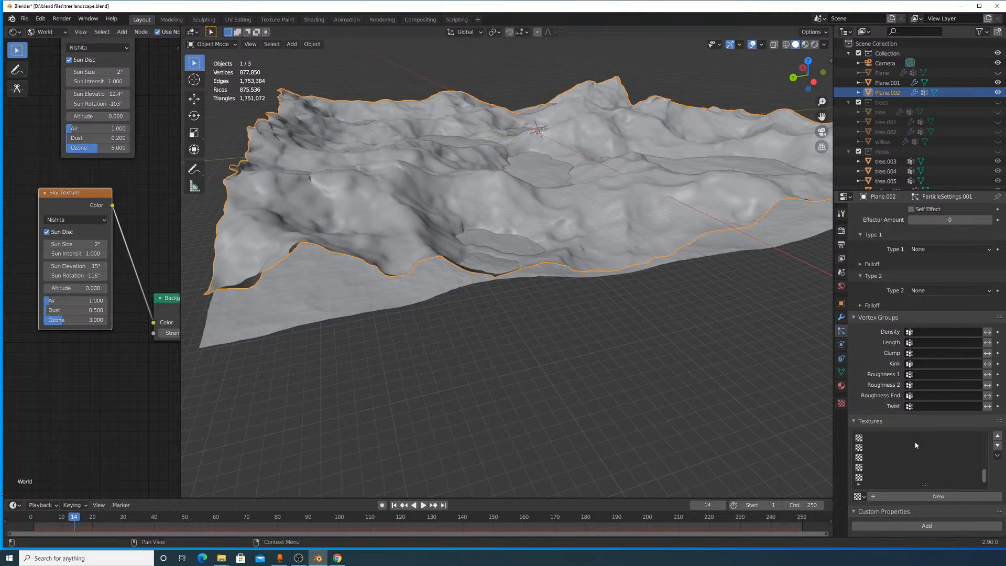
Try to assign a vertex group to the moss particle system's density.
left_click(978, 332)
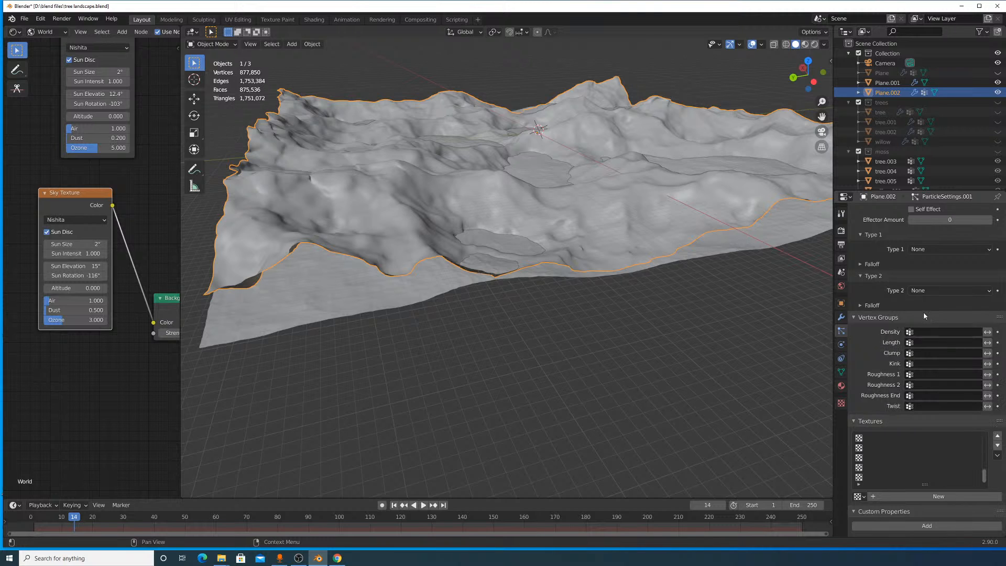
scroll(933, 328, "up", 5)
scroll(935, 343, "up", 4)
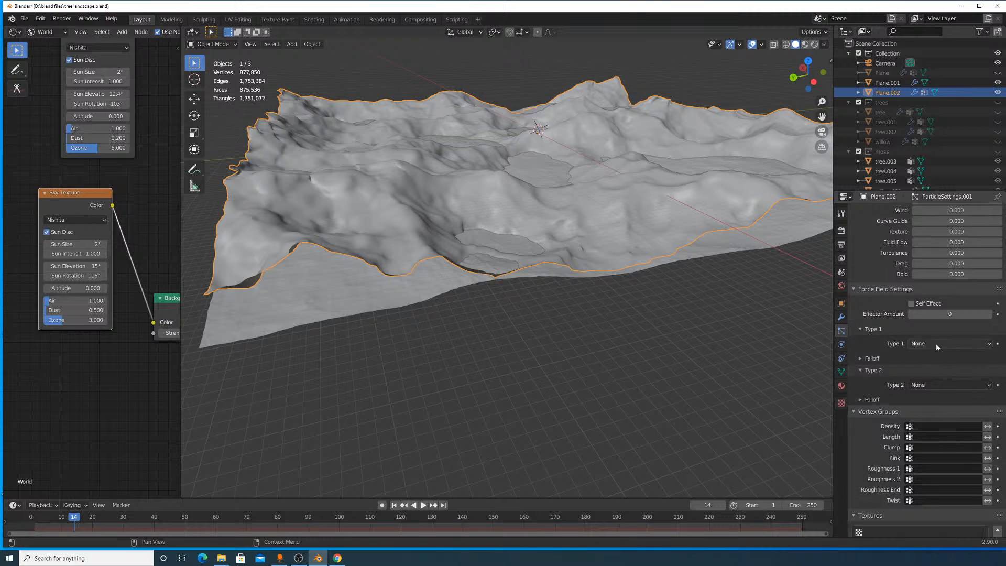
scroll(943, 359, "down", 5)
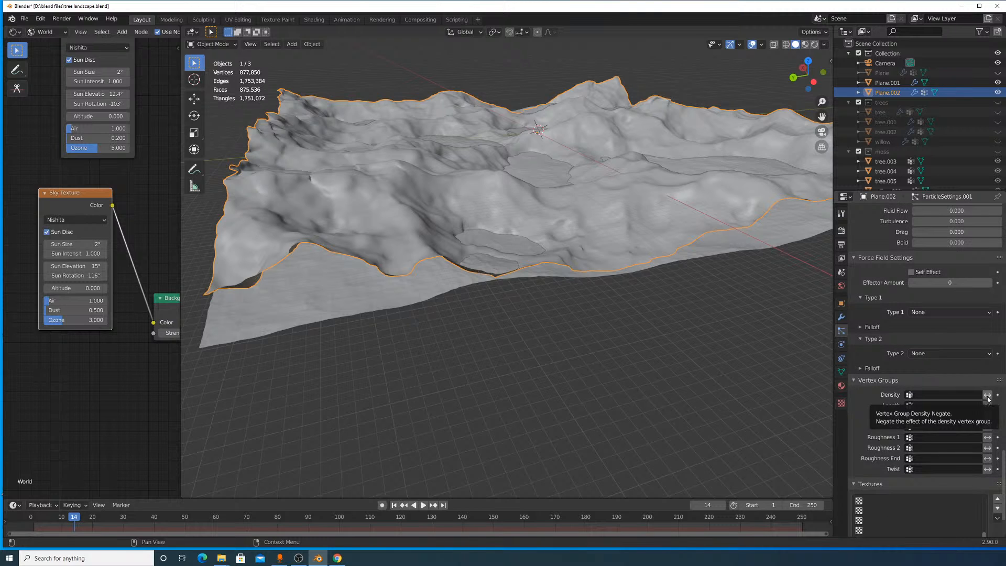
left_click(979, 394)
left_click(974, 406)
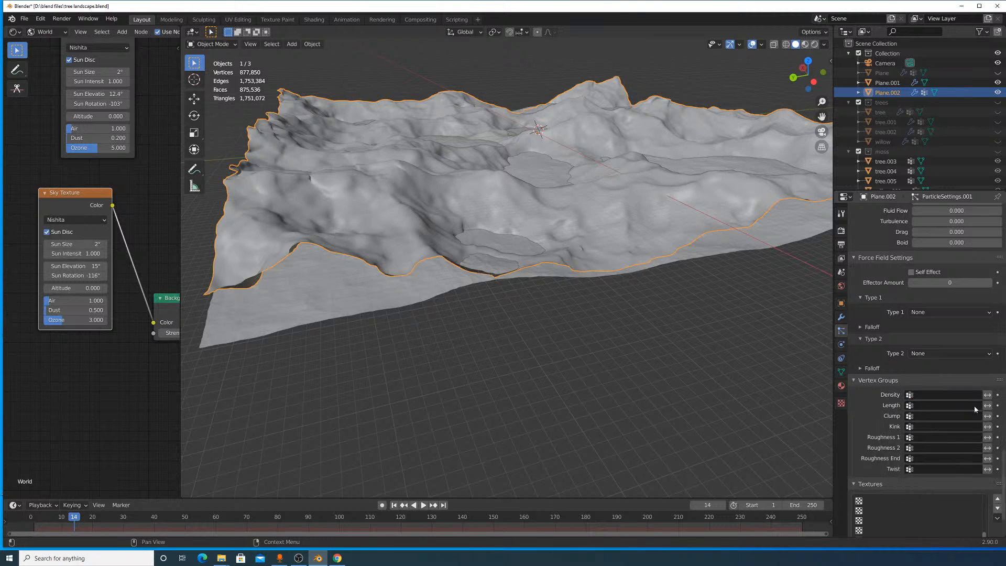
left_click(974, 396)
left_click(970, 406)
left_click(968, 397)
left_click(967, 407)
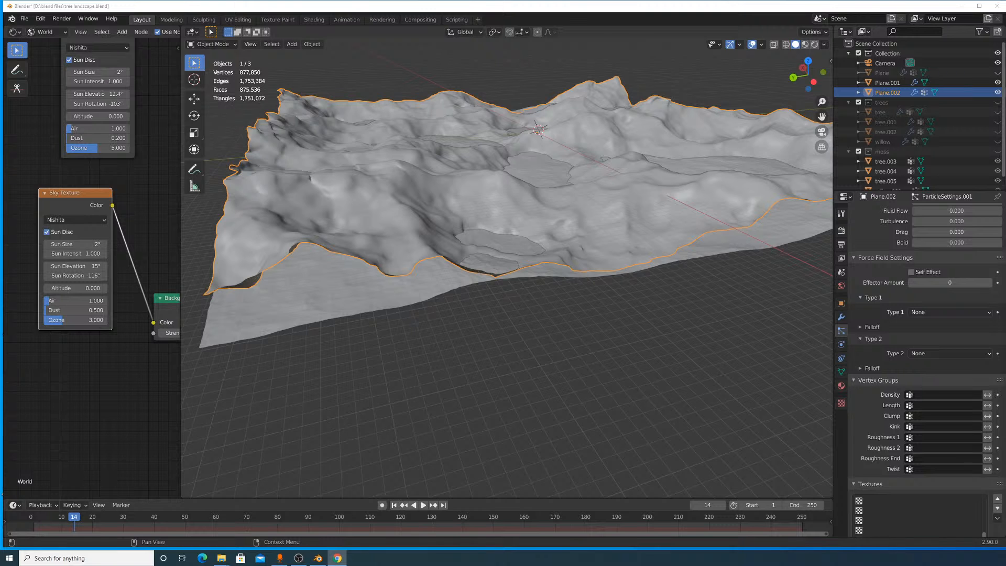
Review the moss particle settings and the terrain's object properties, and check the vertex group list in its mesh data.
scroll(849, 314, "up", 10)
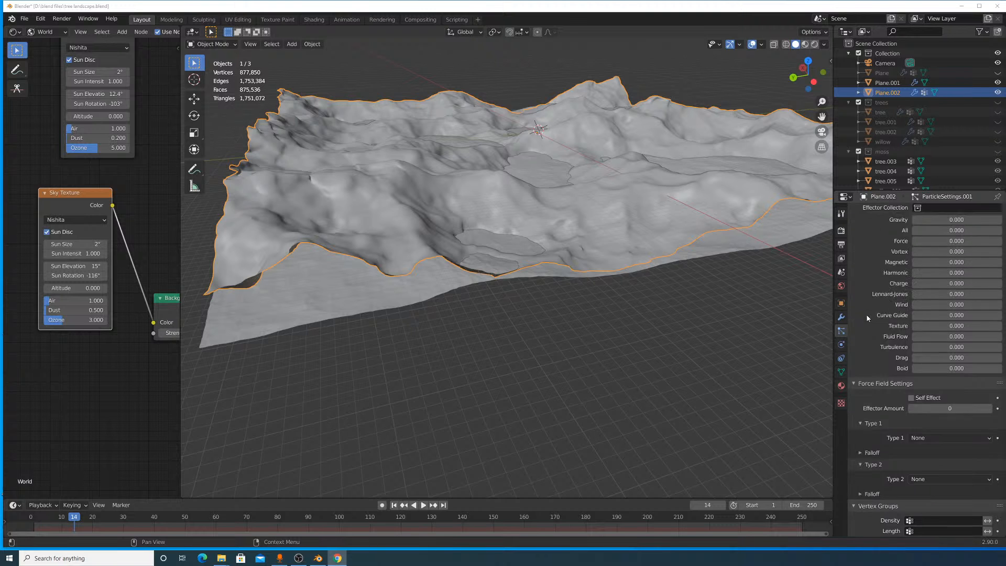
middle_click_drag(577, 209, 587, 173)
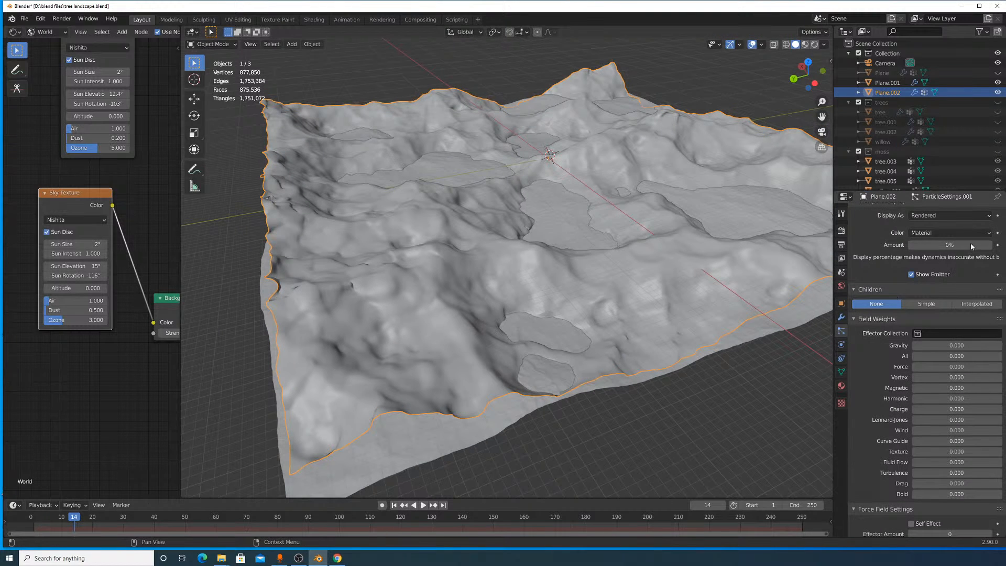
scroll(888, 310, "up", 7)
scroll(888, 310, "up", 4)
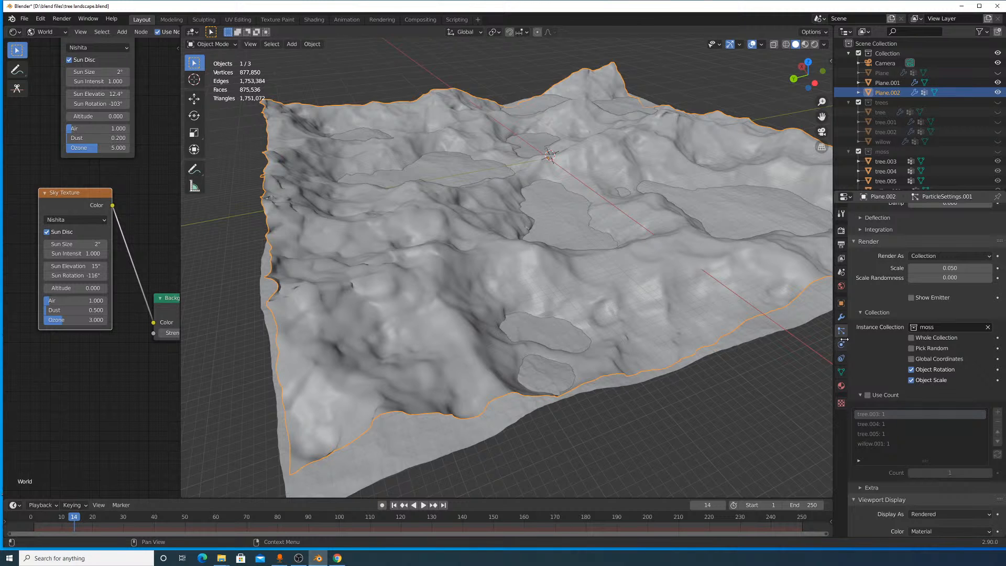
scroll(854, 284, "up", 5)
left_click(841, 303)
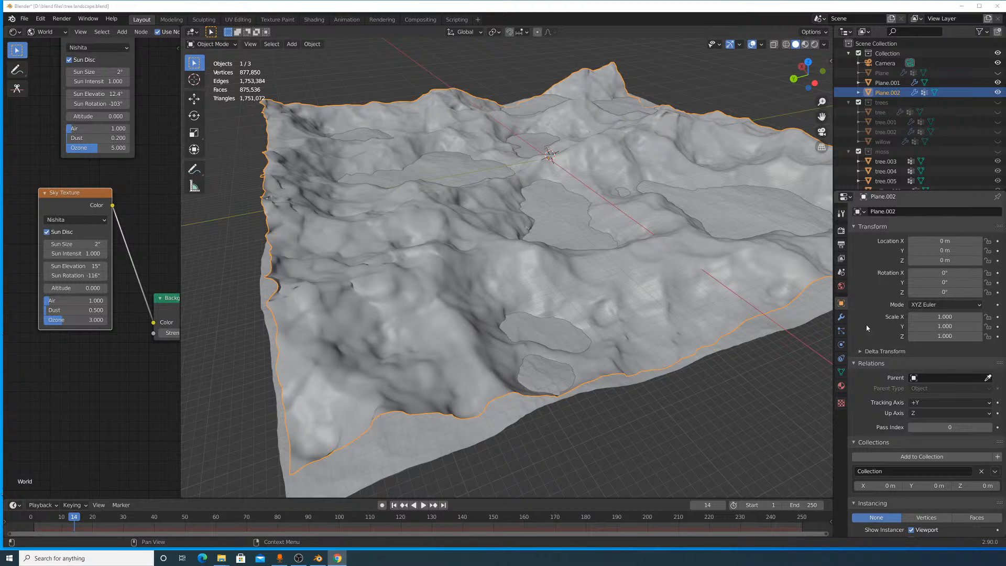
left_click(840, 372)
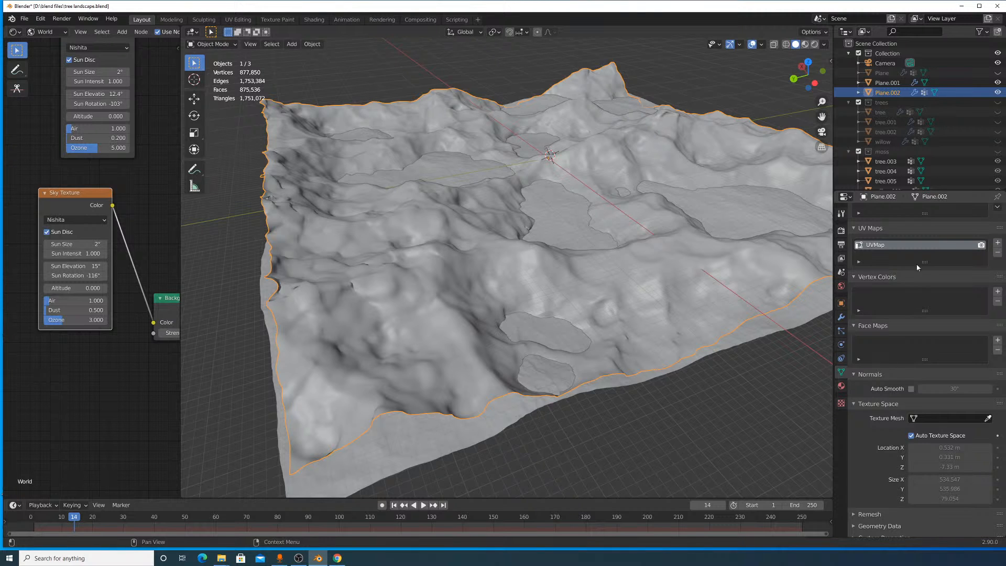
scroll(916, 300, "up", 5)
scroll(918, 340, "up", 1)
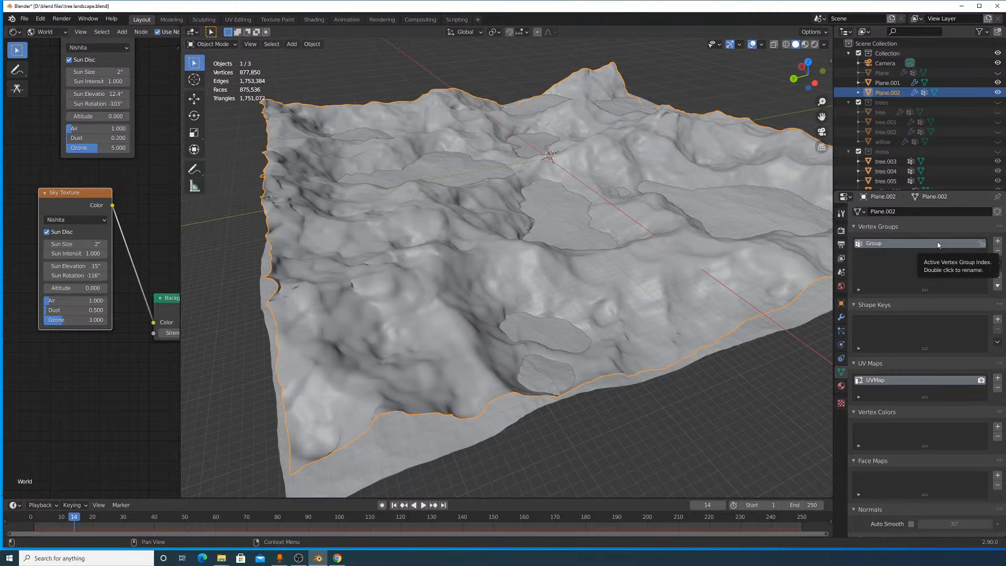
Assign the vertex group Group as the density control of the moss particle system.
left_click(841, 318)
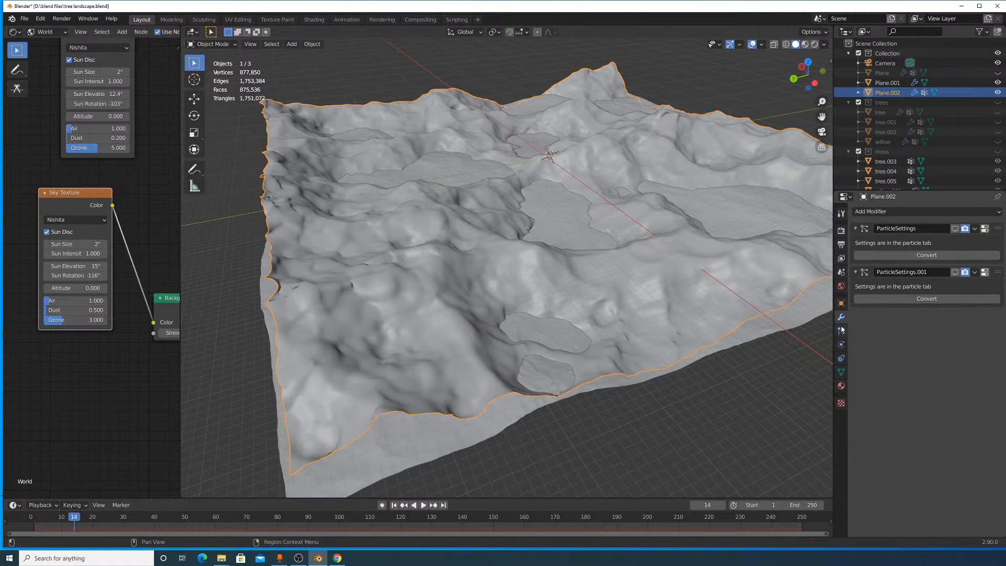
left_click(841, 331)
scroll(914, 388, "down", 8)
scroll(923, 385, "down", 6)
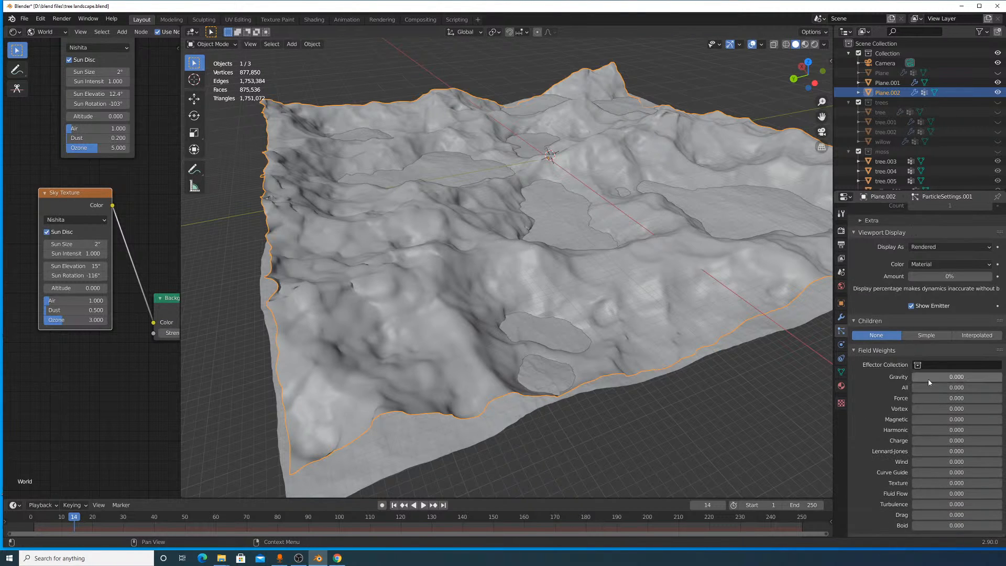
scroll(947, 384, "down", 10)
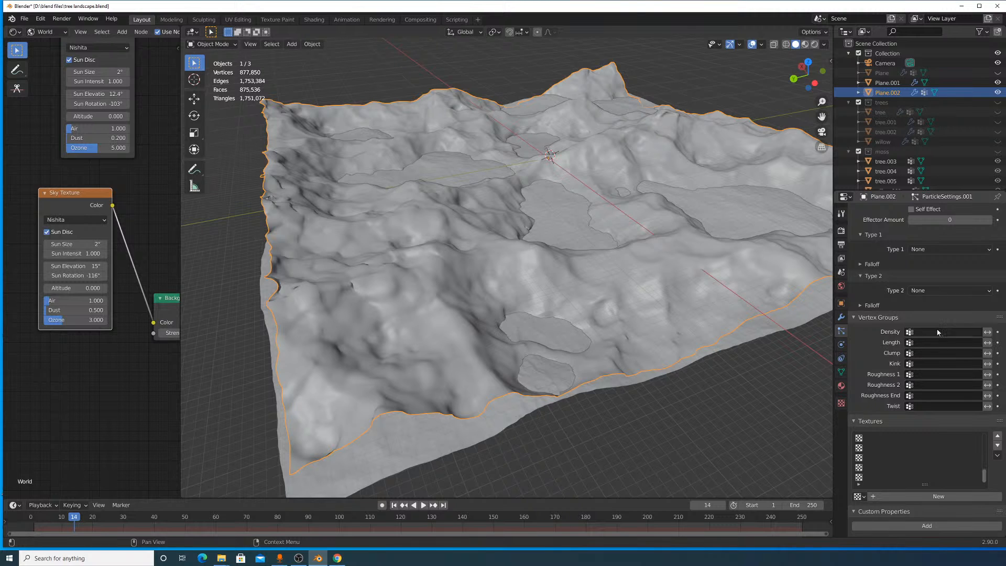
left_click(938, 331)
left_click(900, 346)
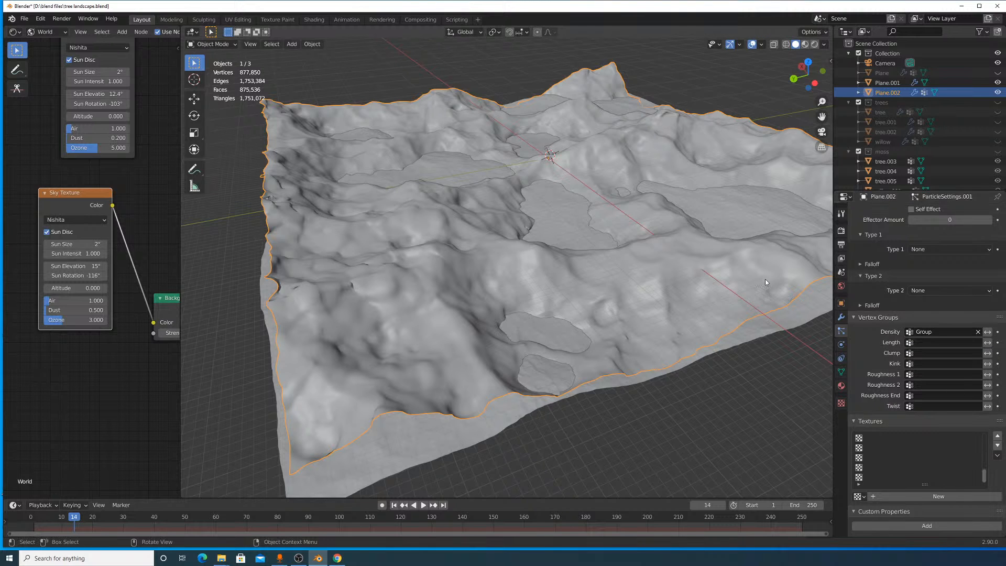
Set the moss particle system's emission number to 1000.
scroll(897, 275, "up", 10)
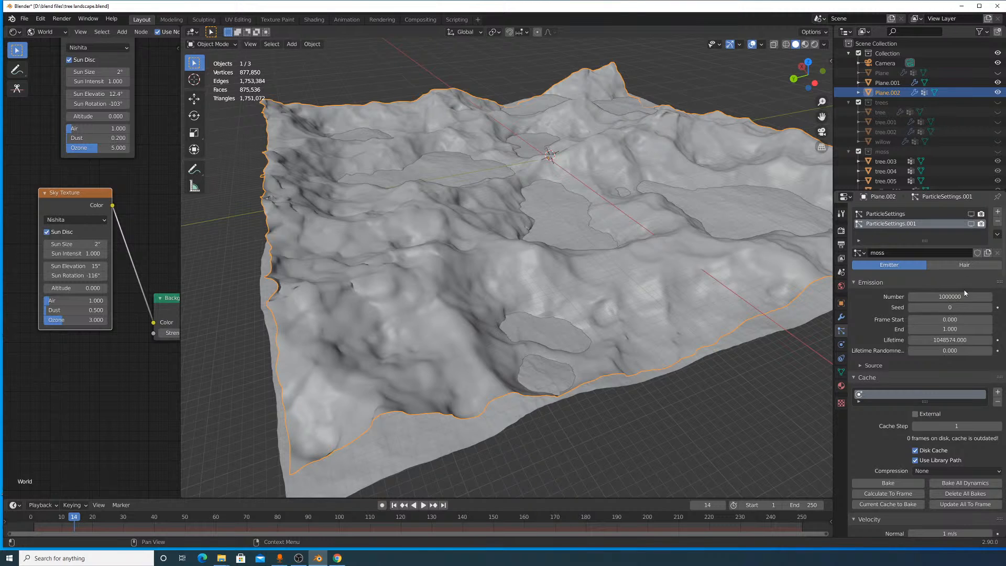
left_click(965, 295)
type("1000")
key("Return")
Set the moss particles' viewport display amount to 5%.
scroll(943, 419, "down", 20)
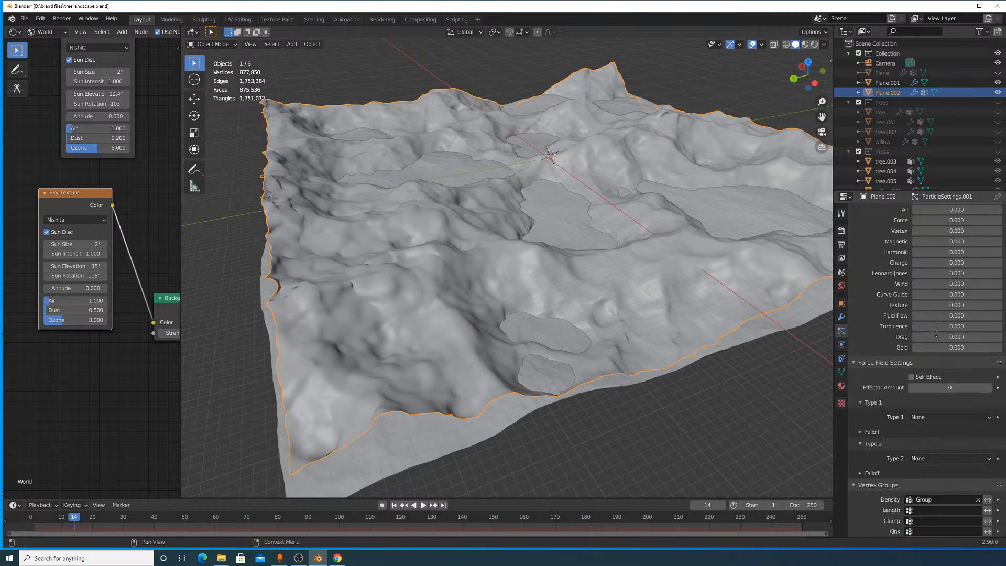
scroll(947, 495, "up", 10)
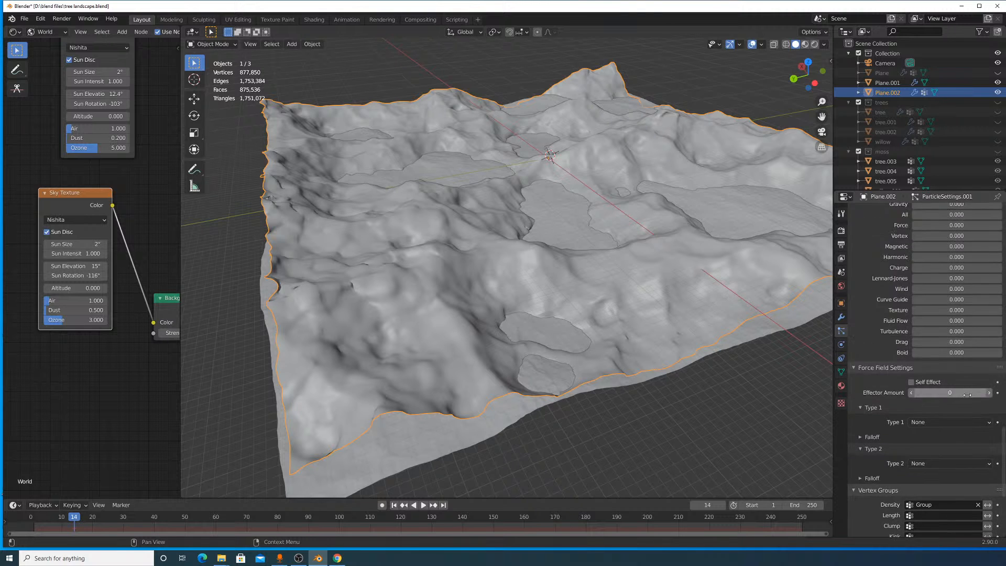
double_click(967, 383)
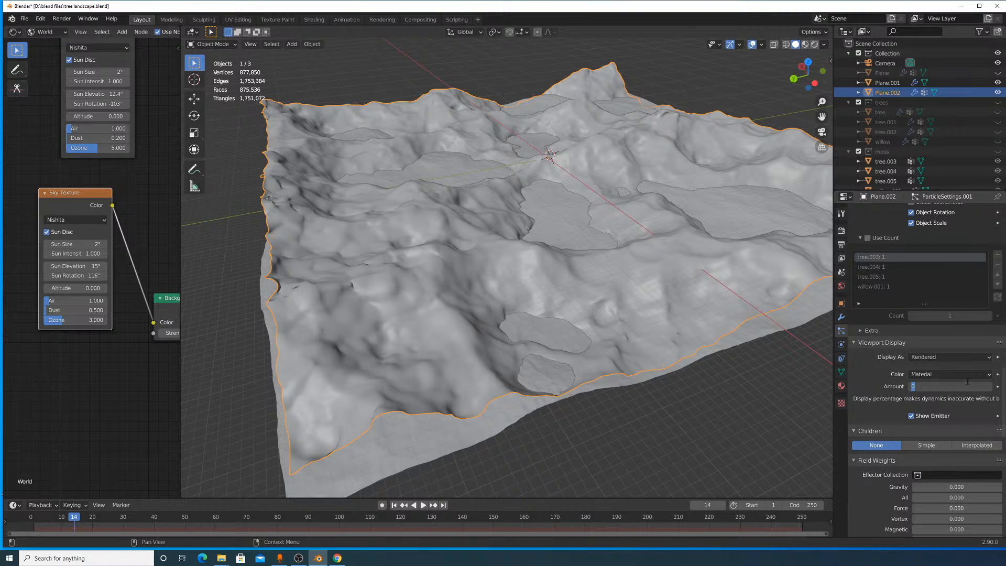
type("5")
key("Return")
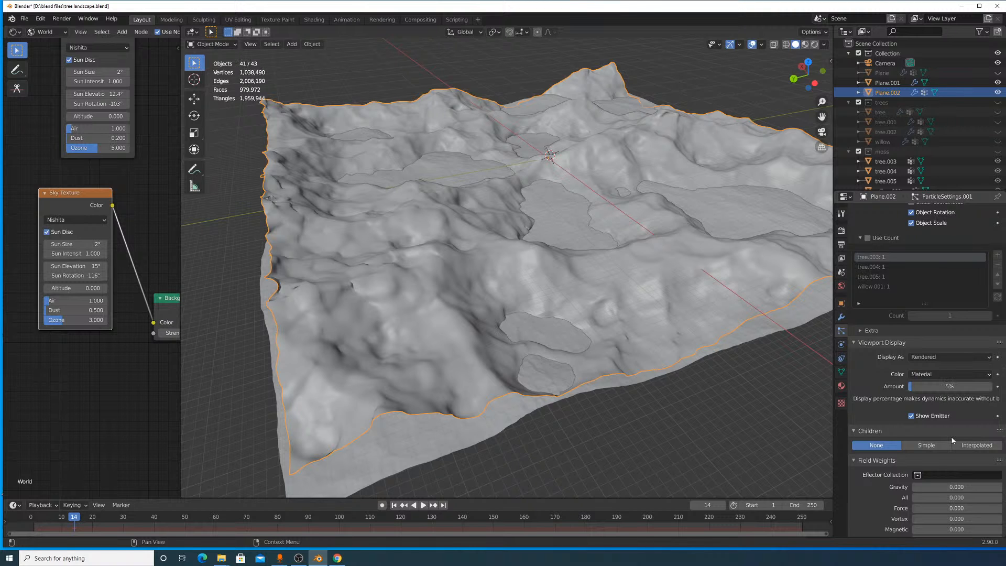
middle_click_drag(577, 293, 555, 336)
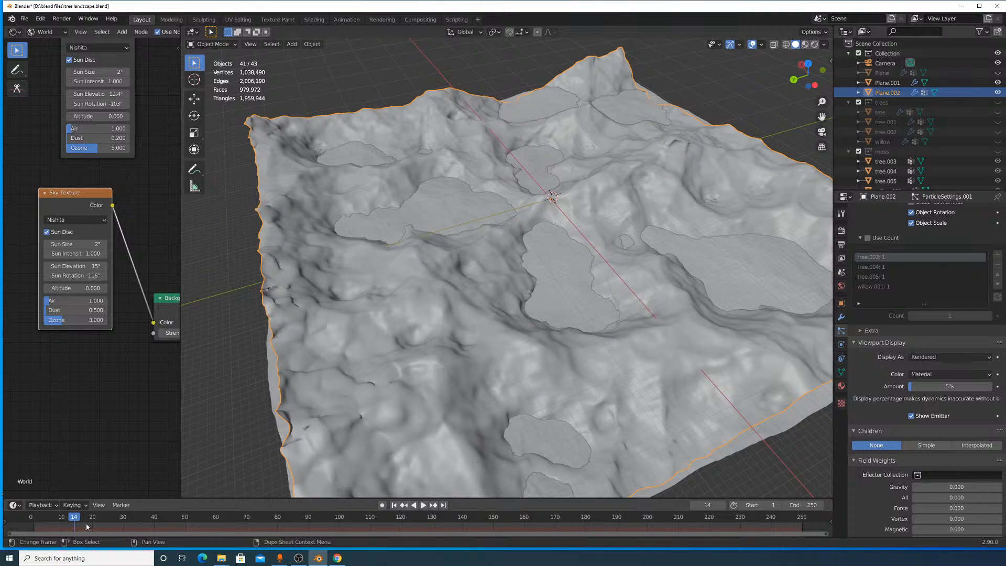
Move the timeline to frame 13 and set the moss particles' viewport display amount to 100%.
mouse_move(87, 526)
left_mouse_down()
mouse_move(55, 527)
mouse_move(71, 526)
left_mouse_up()
scroll(492, 341, "up", 6)
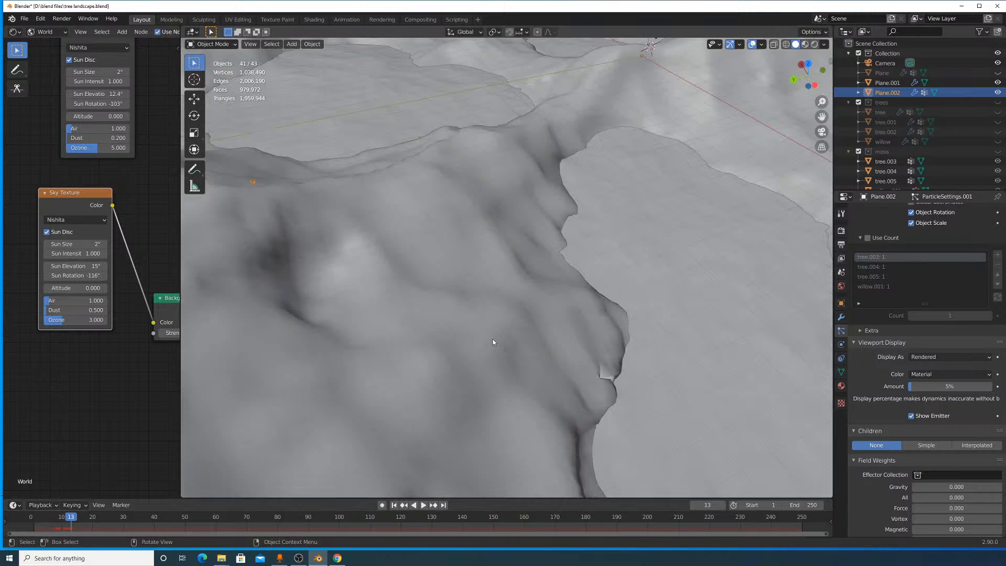
middle_click_drag(492, 341, 588, 352)
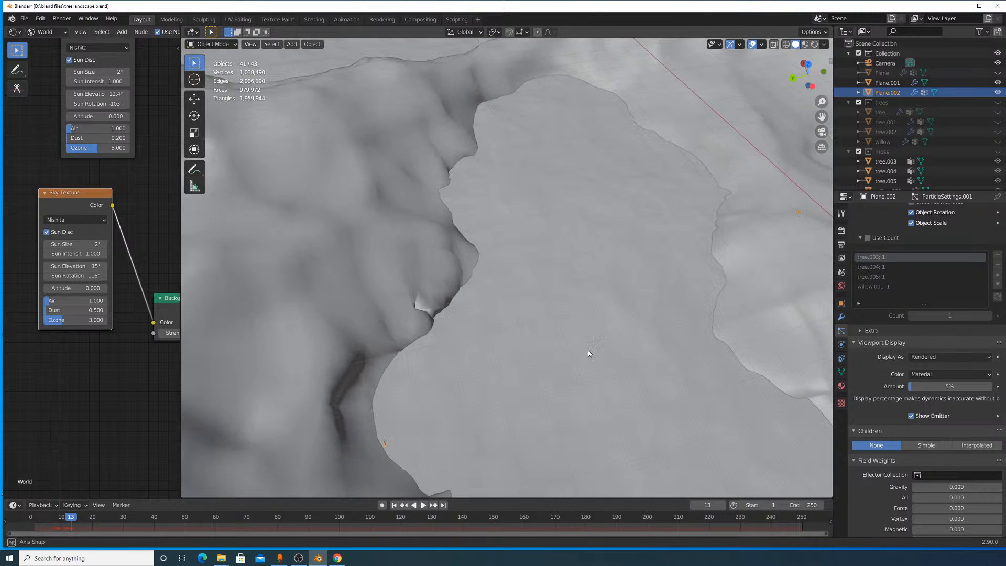
left_click_drag(926, 386, 994, 389)
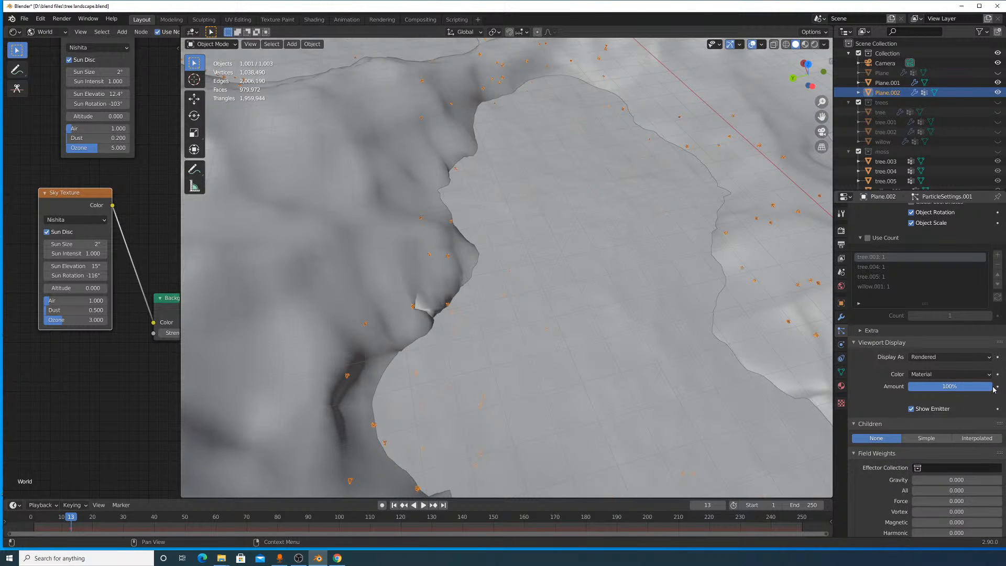
Set the moss particle system's emission number to 10000.
scroll(690, 320, "down", 6)
middle_click_drag(690, 320, 655, 349)
scroll(655, 357, "up", 2)
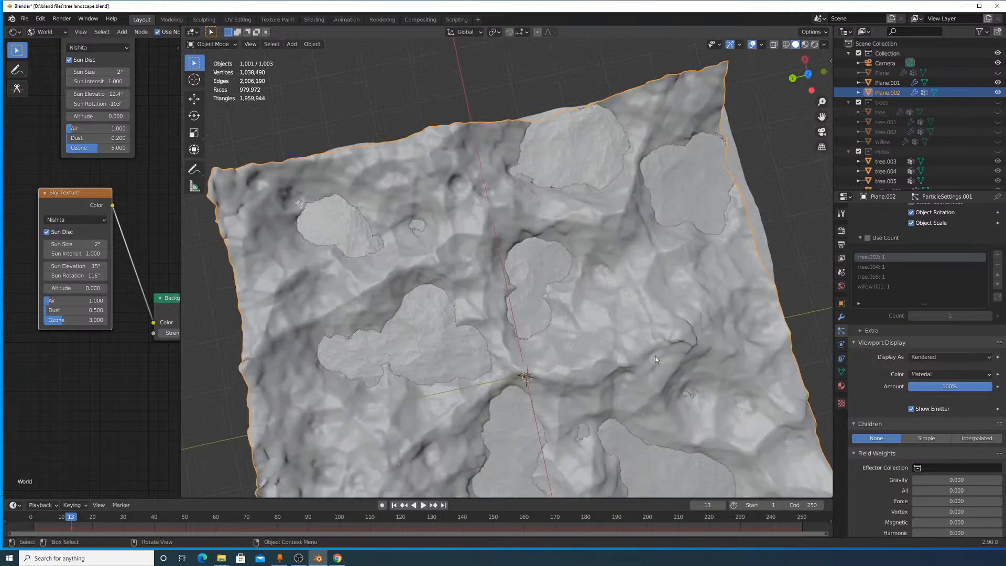
scroll(655, 357, "up", 4)
scroll(642, 299, "up", 4)
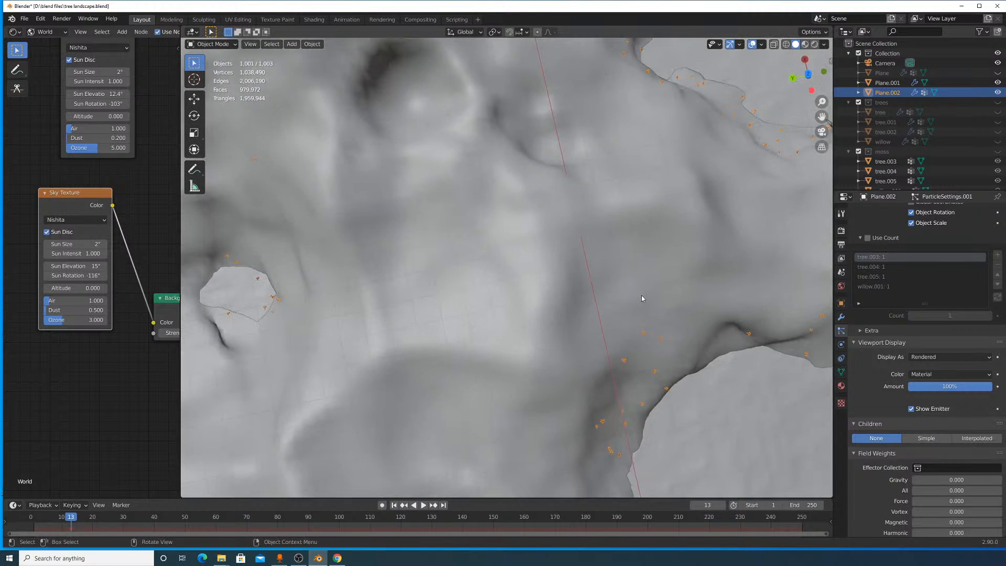
scroll(642, 298, "down", 2)
scroll(891, 320, "up", 10)
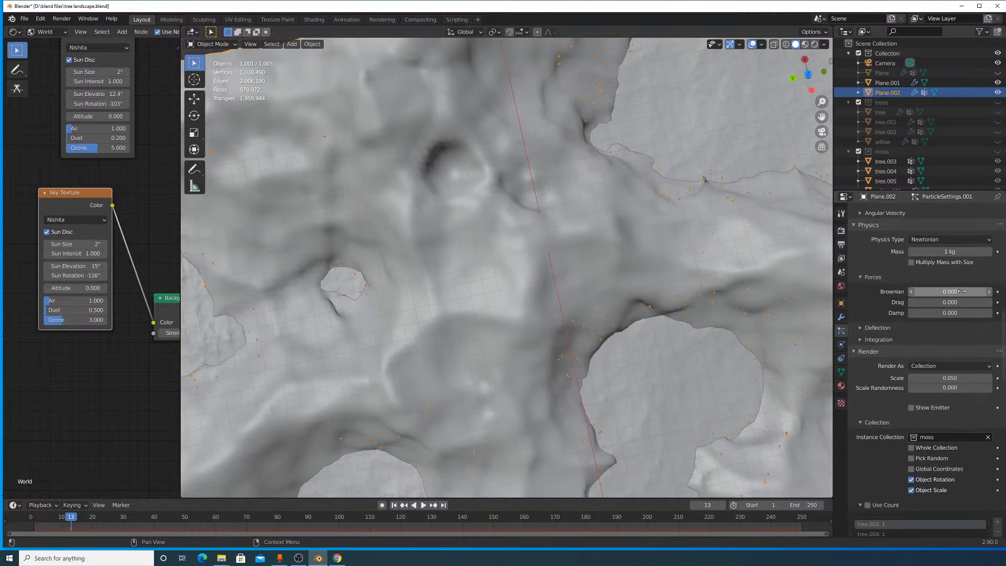
scroll(962, 292, "up", 15)
left_click(963, 296)
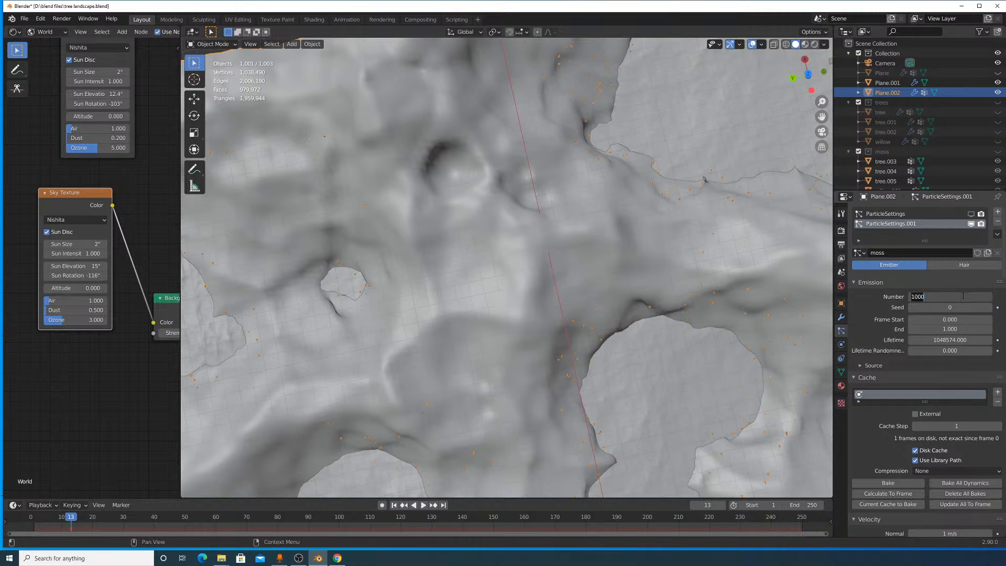
type("10000")
key("Return")
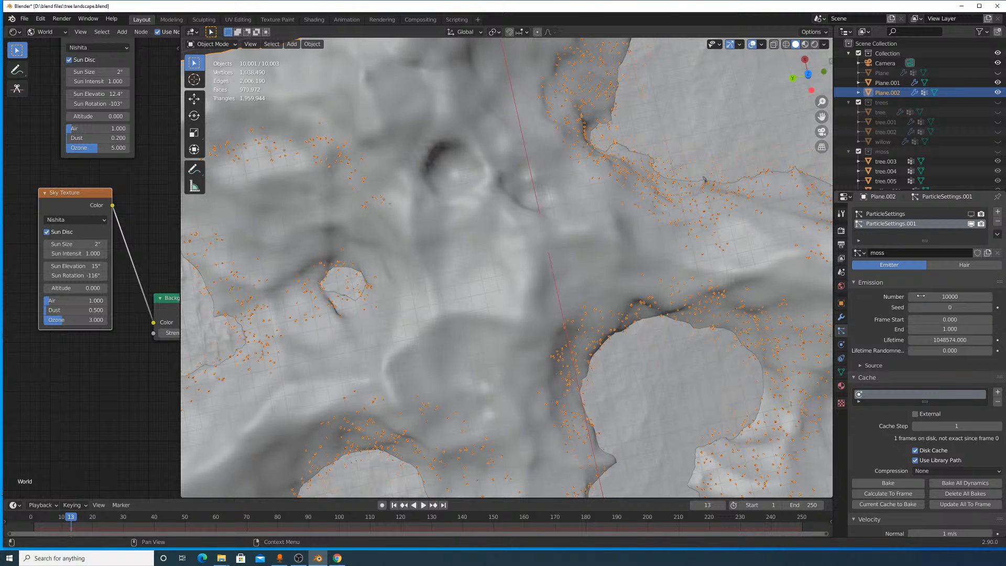
Raise the moss particle system's emission number to 100000.
left_click(950, 298)
type("1")
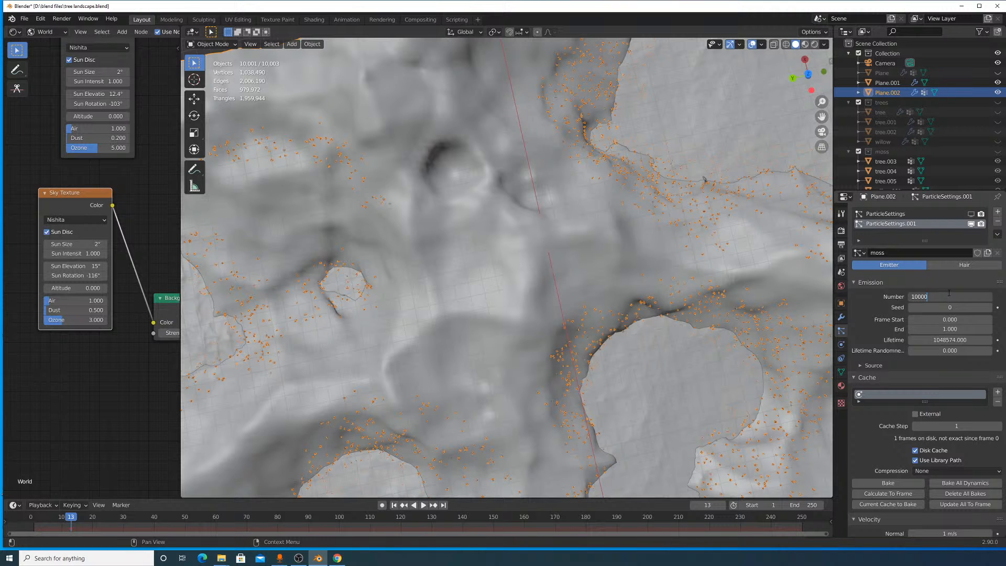
key("Return")
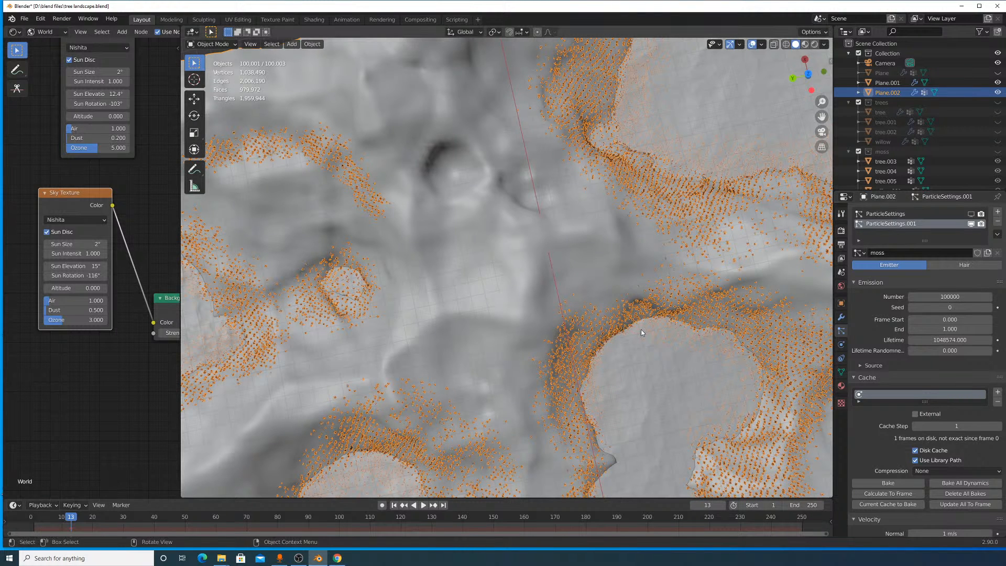
Deselect everything and examine the moss distribution over the whole terrain and up close around the flat areas.
scroll(642, 330, "down", 1, "shift")
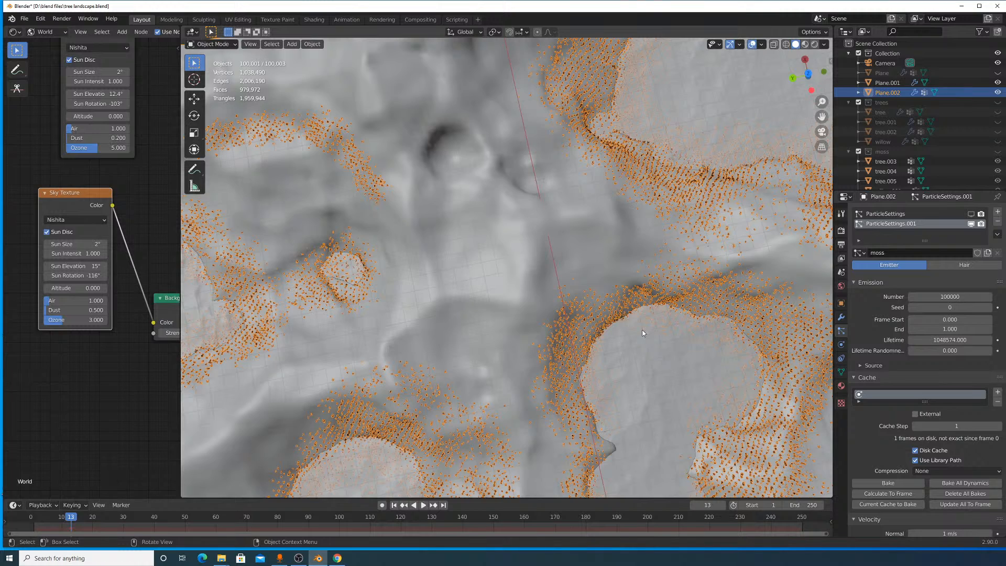
scroll(643, 333, "down", 2)
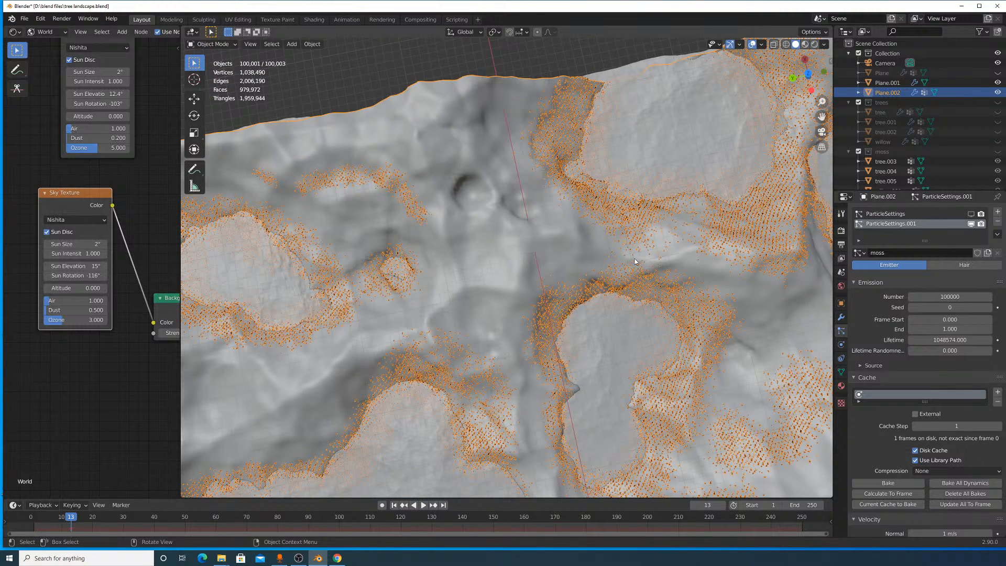
scroll(631, 256, "down", 3)
scroll(790, 187, "down", 3)
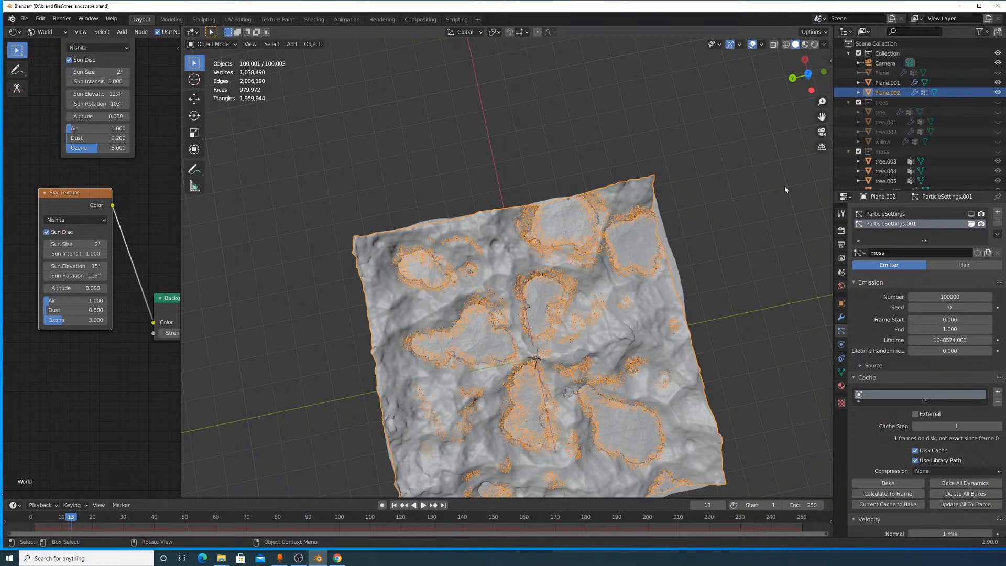
scroll(675, 226, "down", 5)
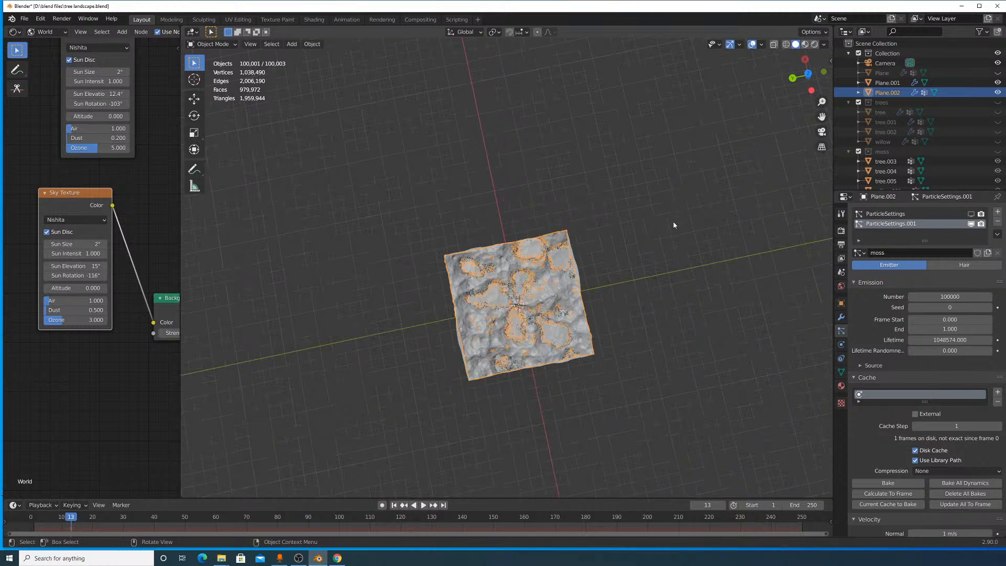
left_click(638, 243)
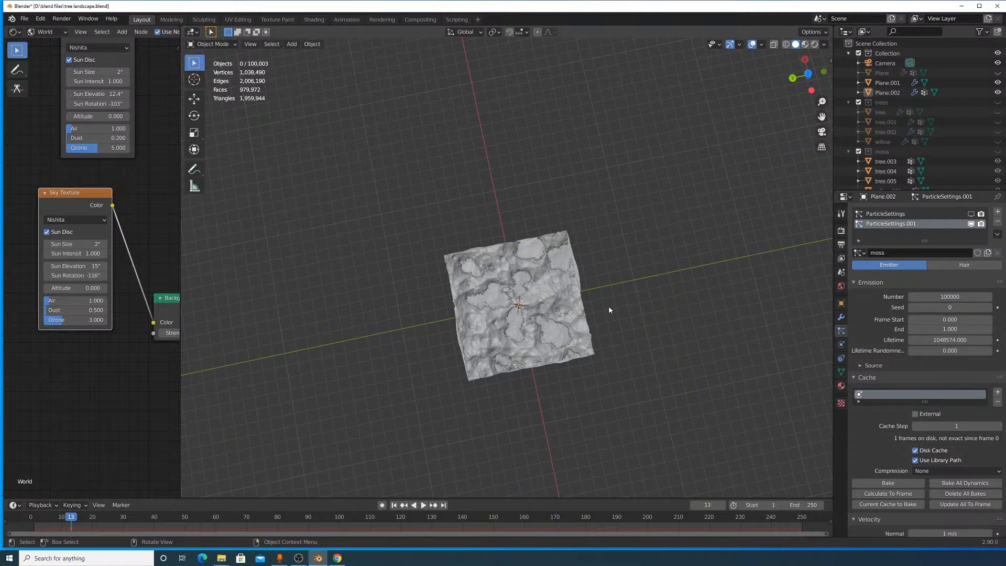
scroll(609, 308, "up", 10)
scroll(613, 309, "down", 3)
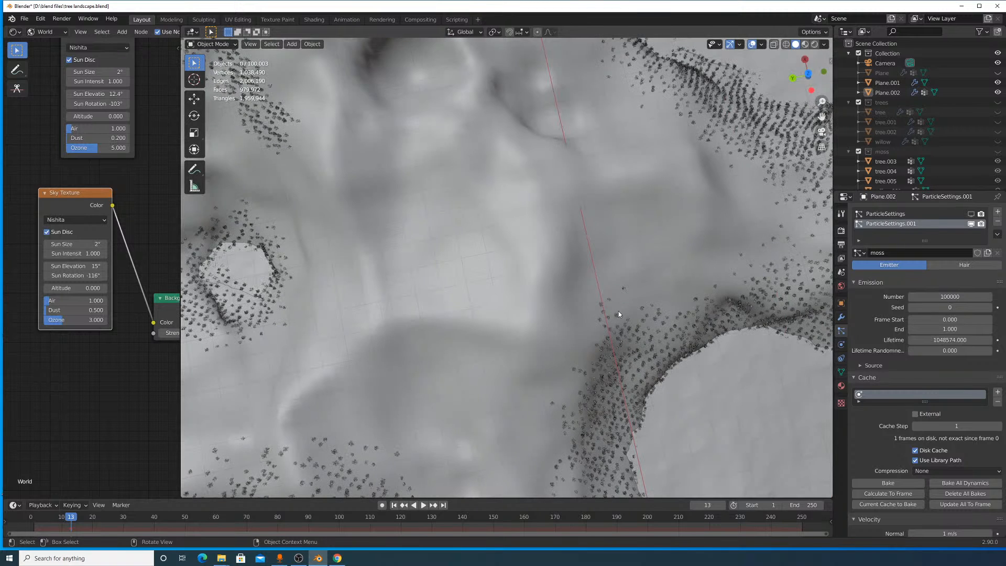
Set the render scale of the moss particles to 0.1.
scroll(893, 283, "down", 15)
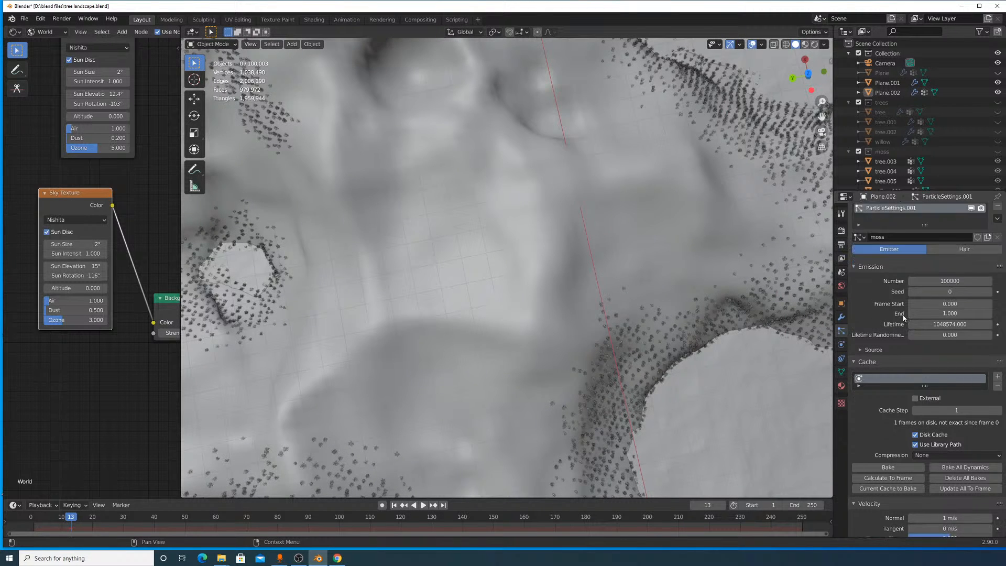
scroll(908, 344, "down", 12)
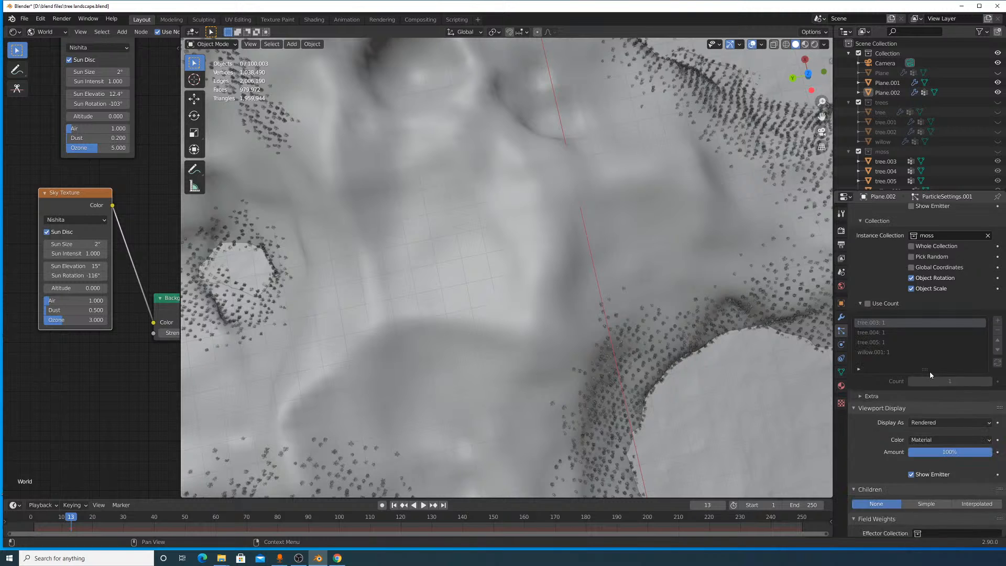
scroll(947, 346, "down", 10)
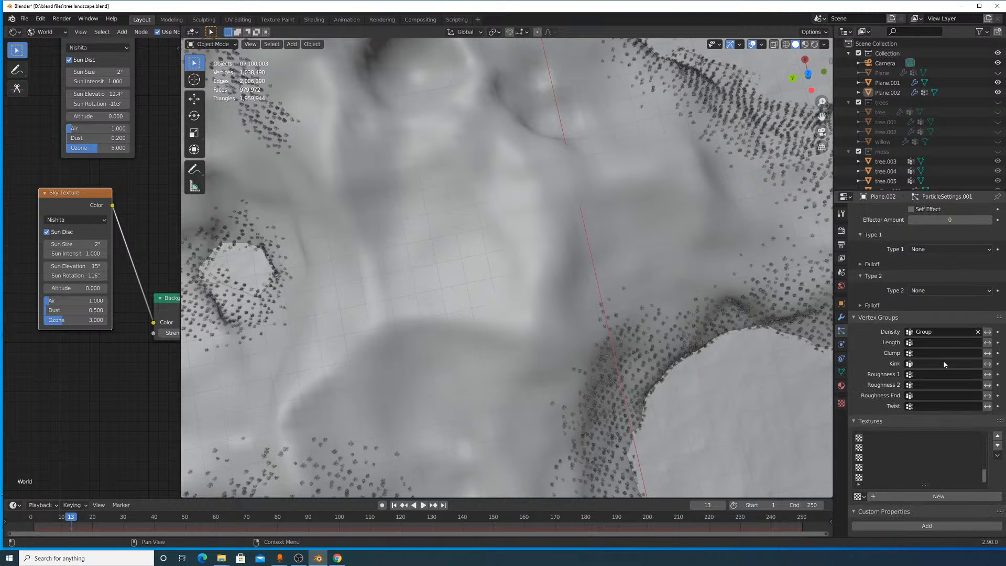
scroll(945, 363, "up", 12)
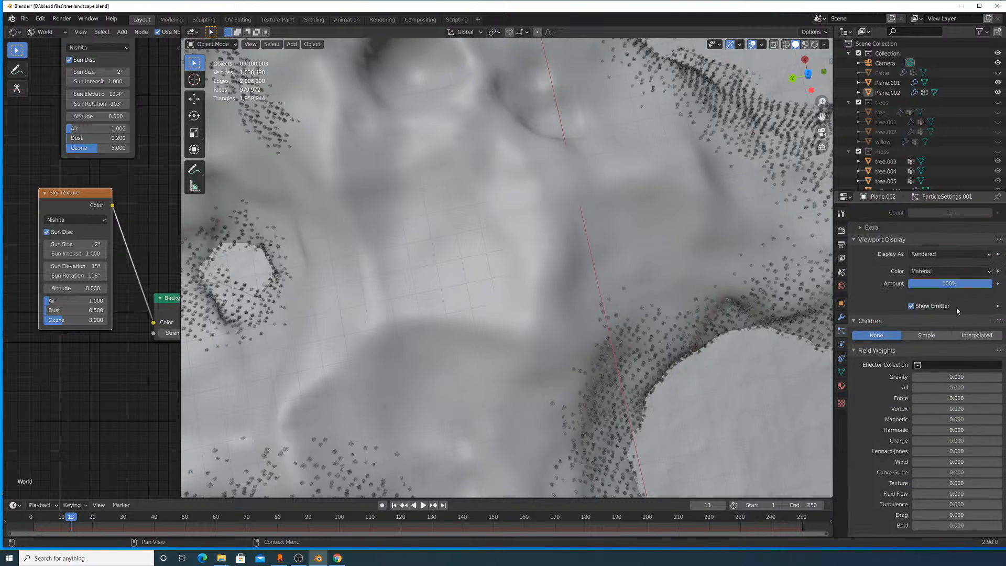
scroll(959, 366, "up", 10)
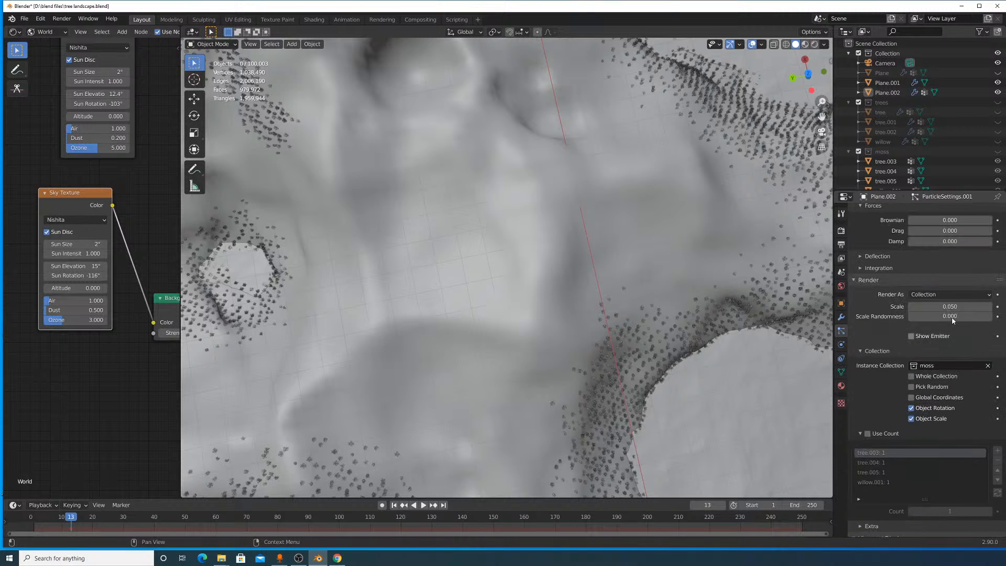
left_click(958, 341)
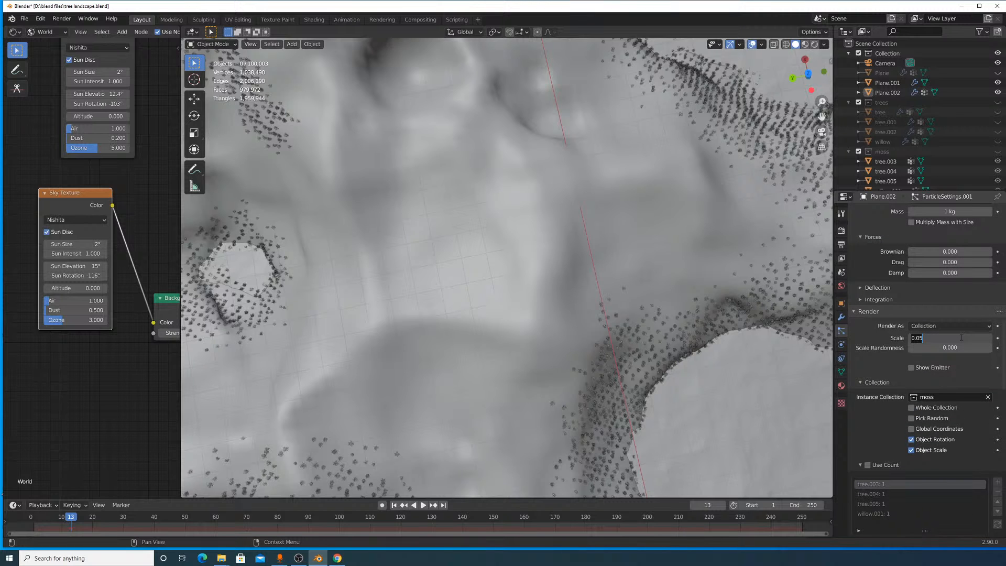
type(".1")
key("Return")
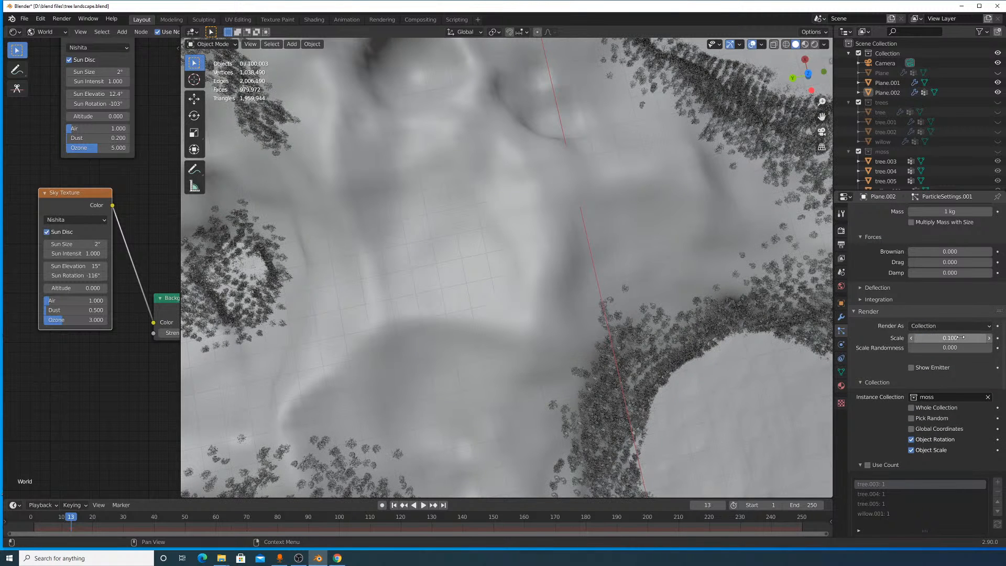
left_click(963, 347)
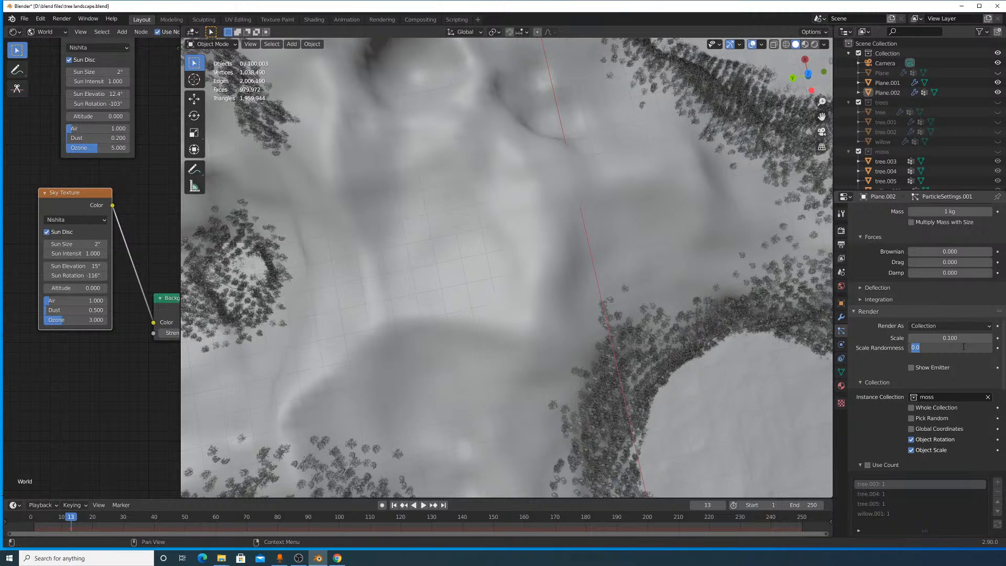
key("BackSpace")
type(".0")
key("Return")
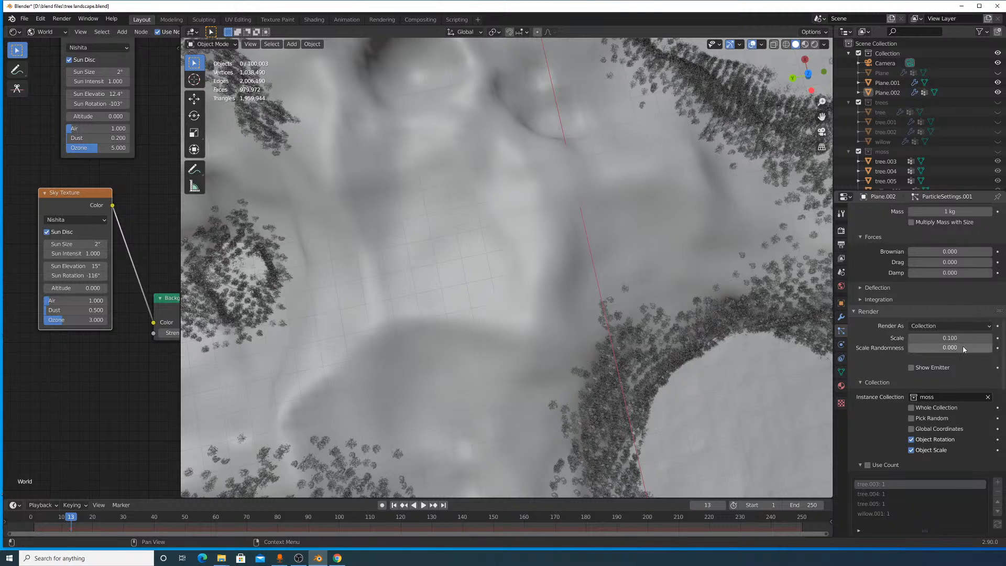
Set the render scale of the moss particles to 0.075.
left_click(959, 337)
type(".075")
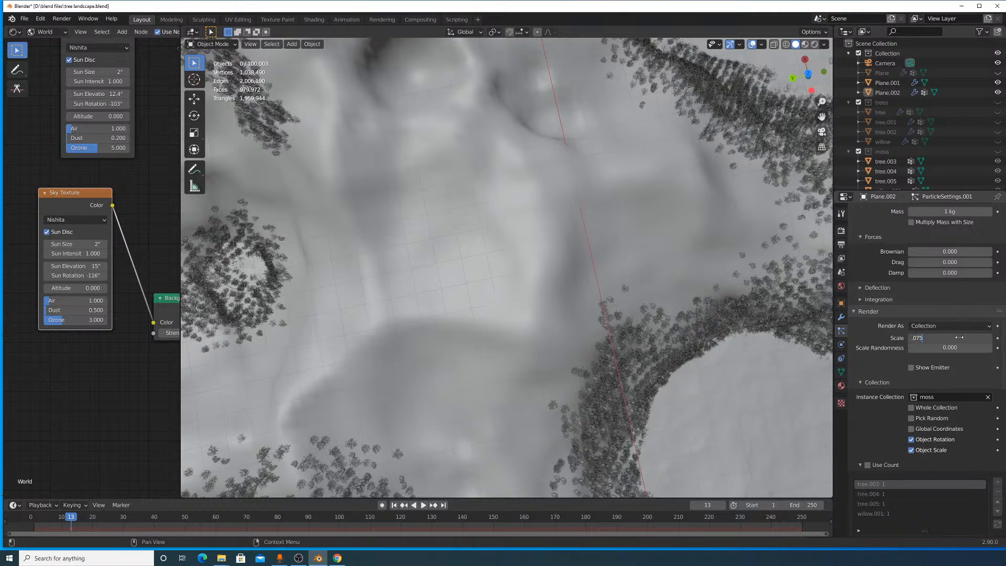
key("Return")
Set the scale randomness of the moss particles to 0.3 after trying 0.1.
left_click(968, 350)
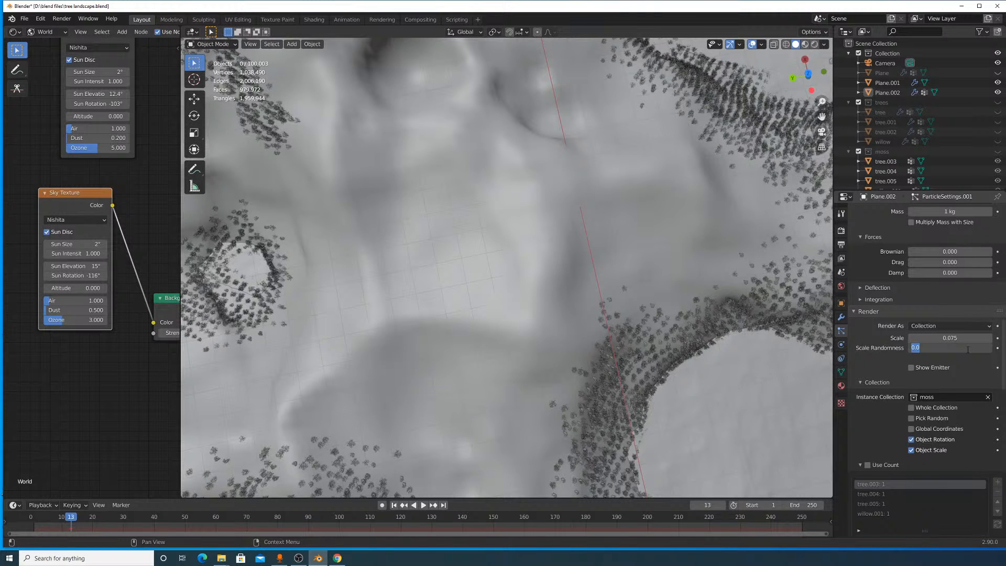
type(".1")
key("Return")
left_click(968, 349)
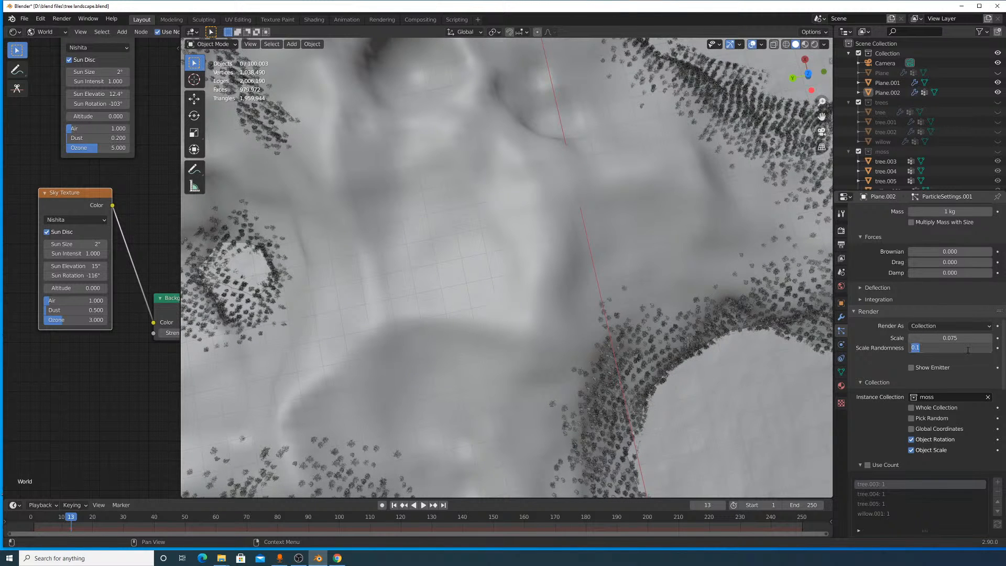
type(".3")
key("Return")
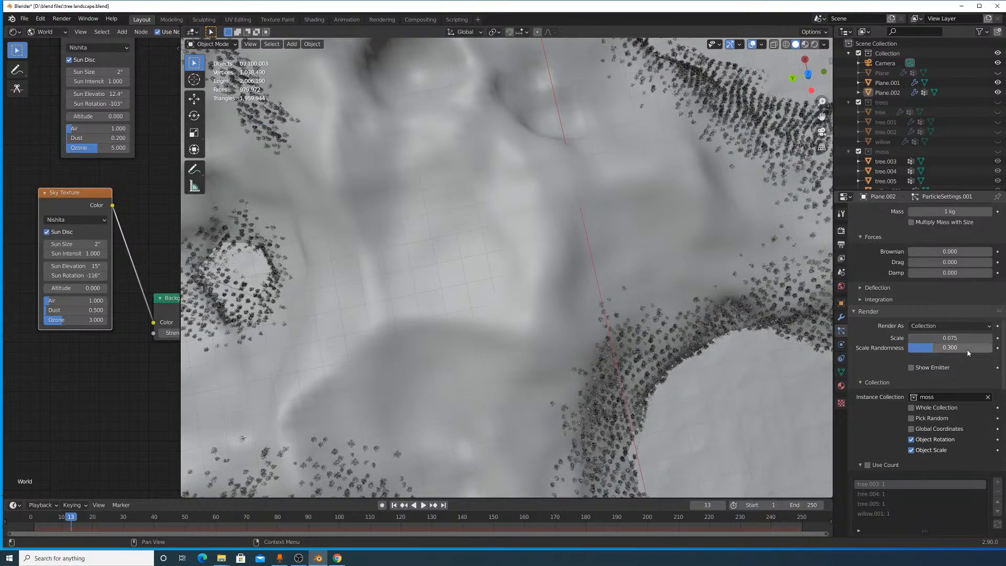
Examine the moss instances along the edge of the flat area and review the particle cache, velocity, rotation and physics settings.
middle_click_drag(725, 206, 660, 233, "shift")
scroll(890, 308, "up", 15)
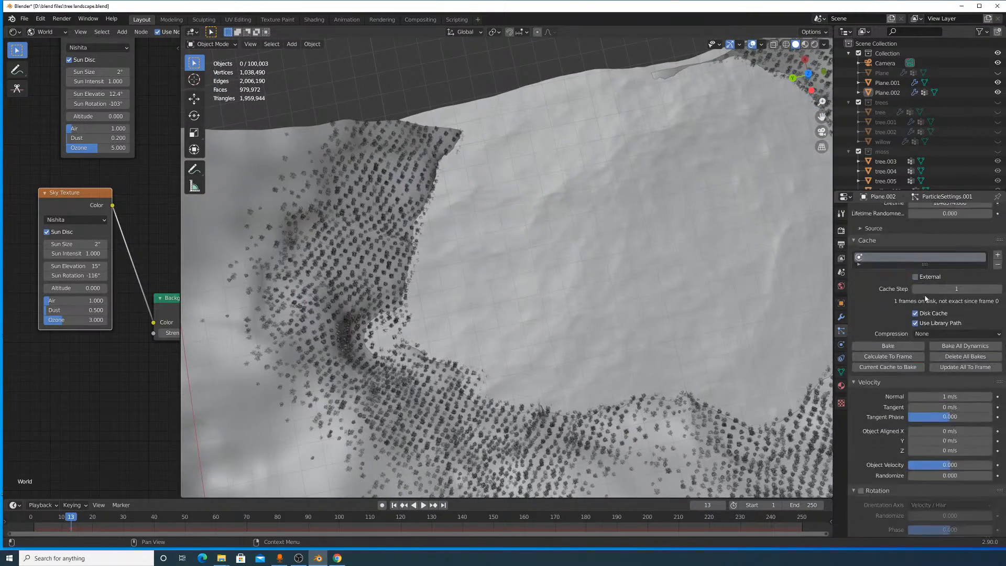
scroll(948, 357, "down", 4)
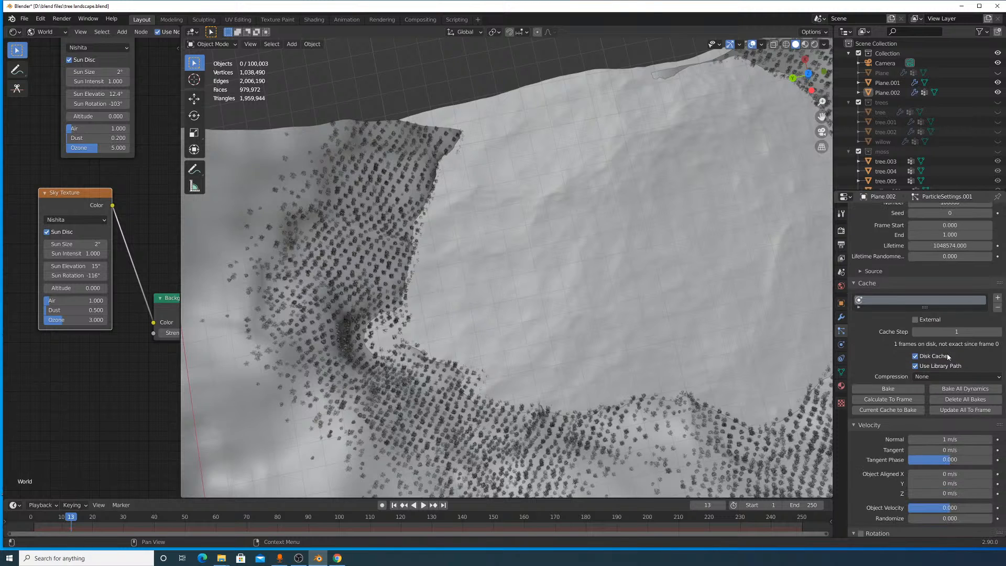
scroll(940, 351, "down", 3)
scroll(920, 350, "down", 3)
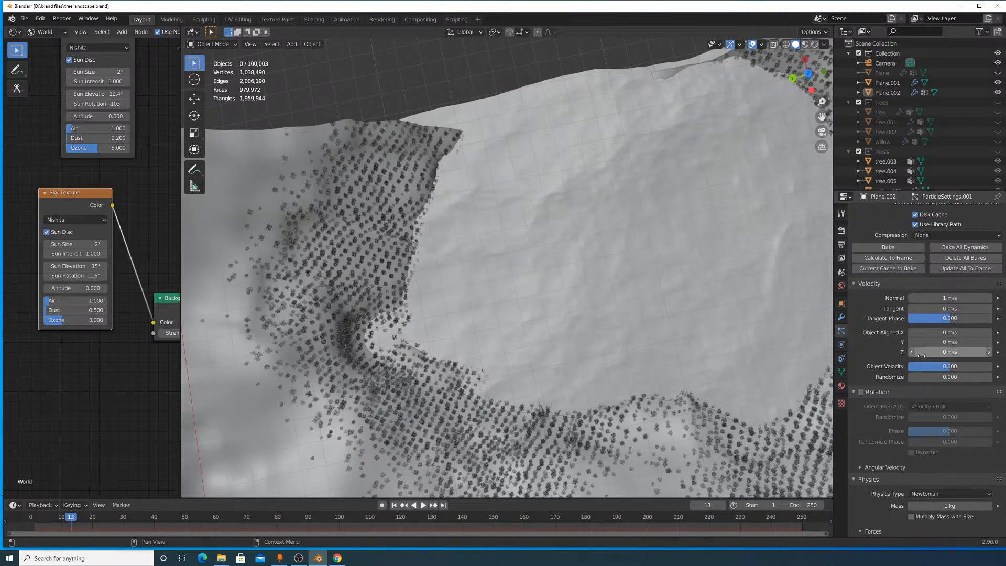
scroll(921, 318, "down", 3)
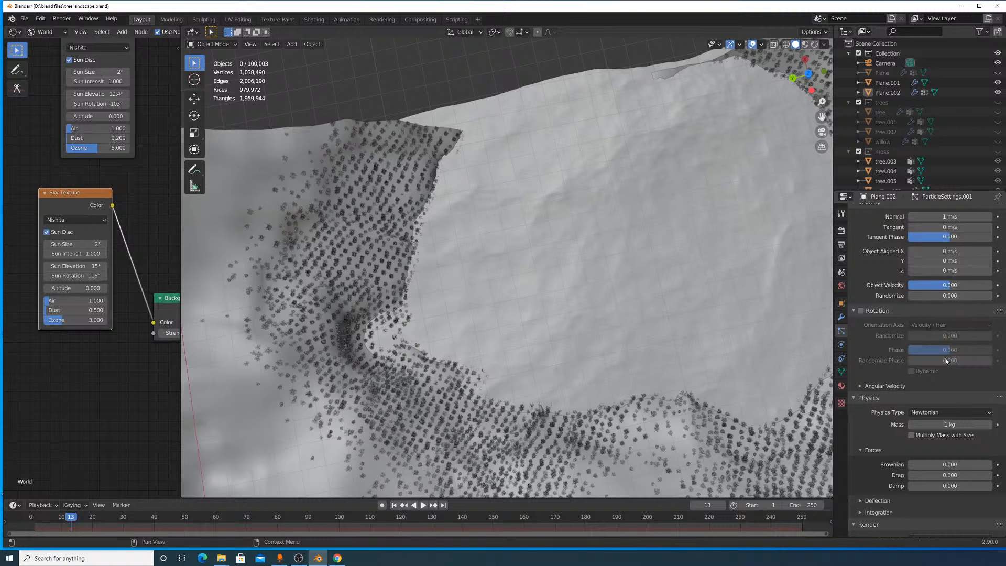
scroll(920, 238, "up", 8)
scroll(921, 238, "down", 10)
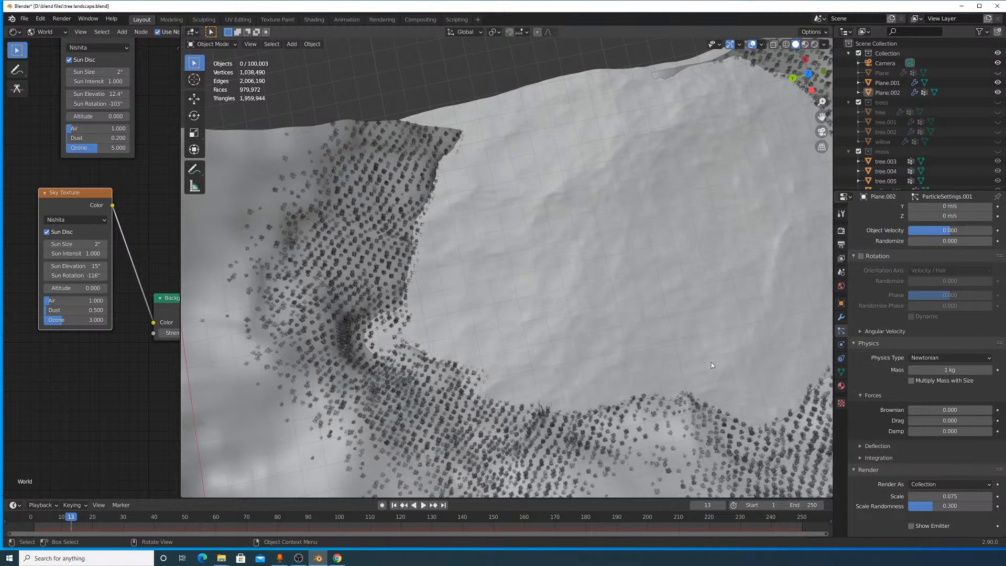
scroll(698, 394, "down", 3)
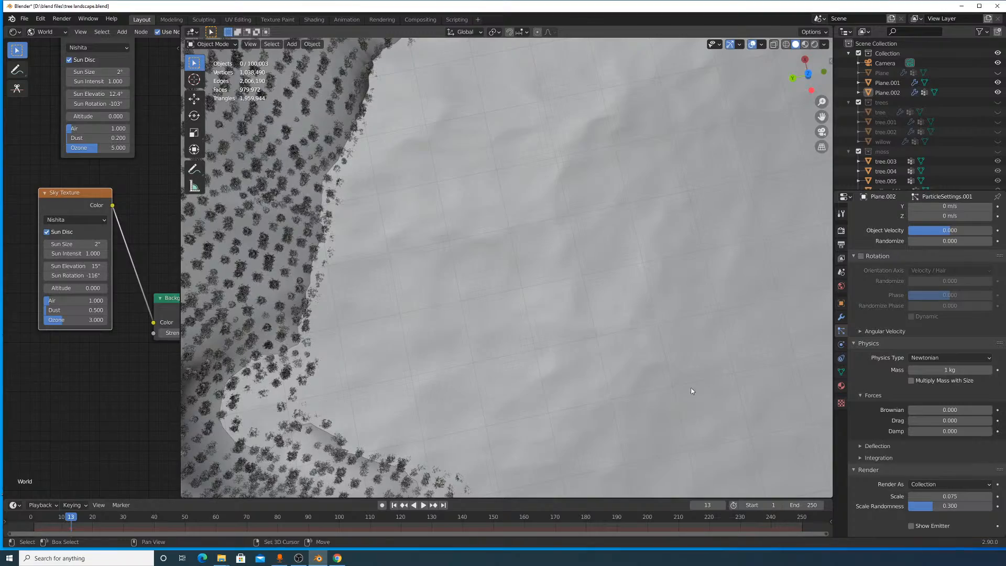
Examine the moss instances up close and from afar, and review the particle render, viewport display, field weight and vertex group settings.
middle_click_drag(698, 394, 683, 335, "shift")
scroll(680, 361, "up", 10)
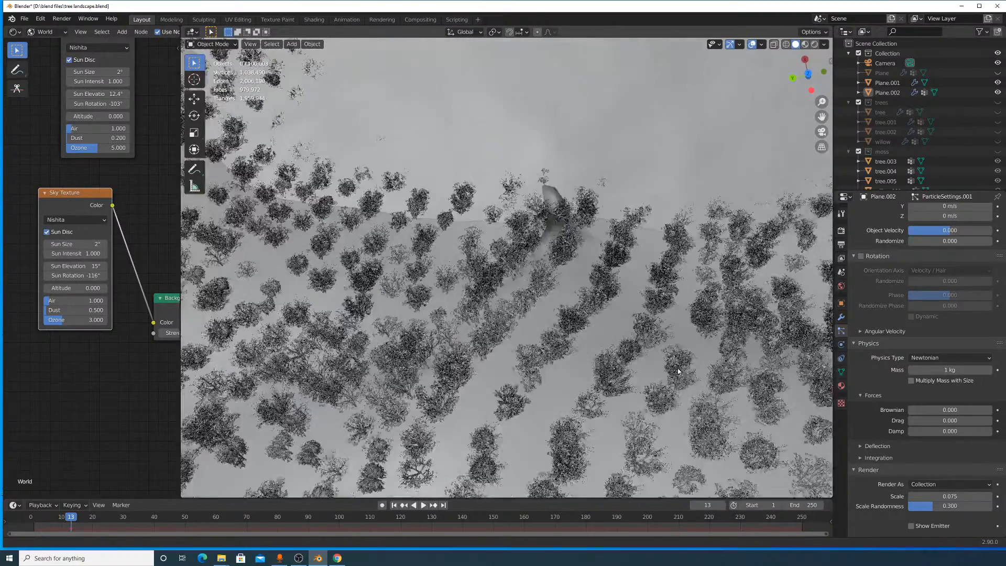
scroll(680, 361, "down", 5)
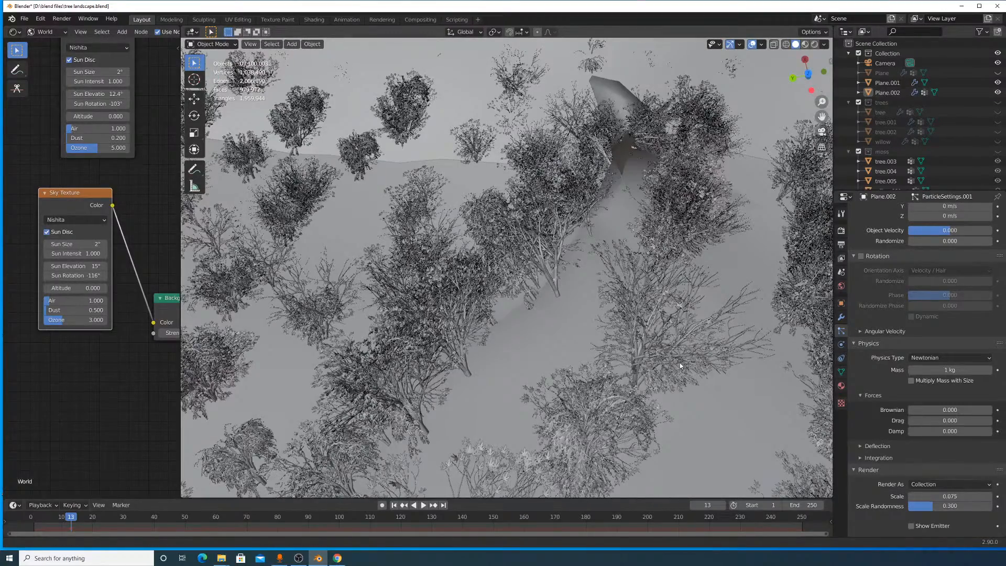
scroll(921, 329, "up", 6)
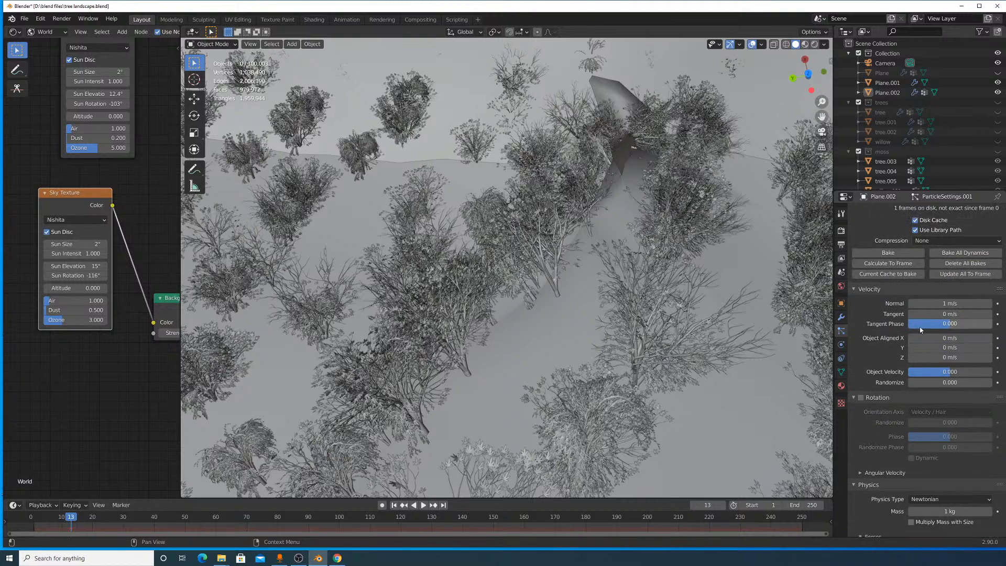
scroll(920, 329, "down", 8)
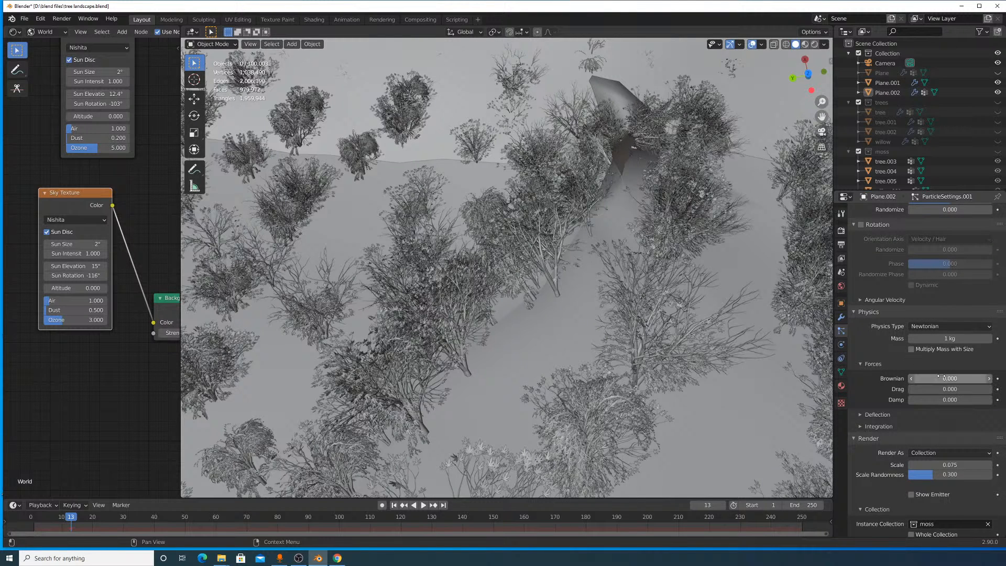
scroll(941, 378, "down", 4)
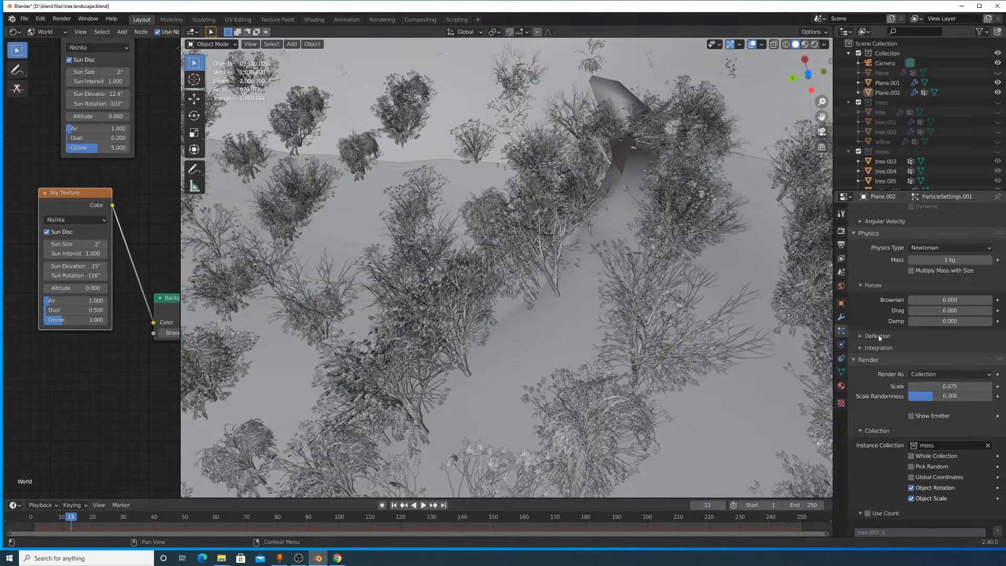
scroll(927, 343, "down", 6)
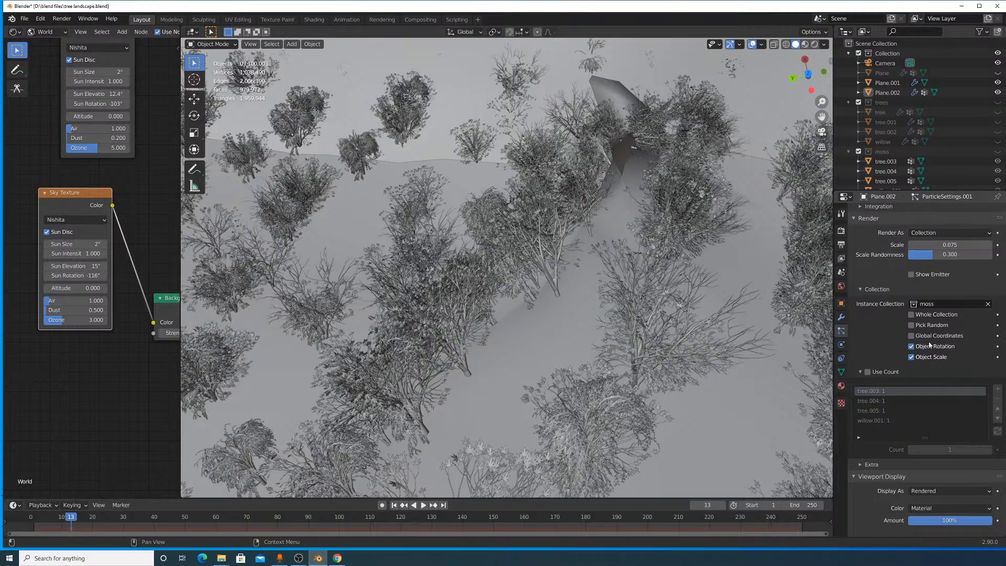
scroll(937, 350, "down", 6)
scroll(690, 294, "down", 5)
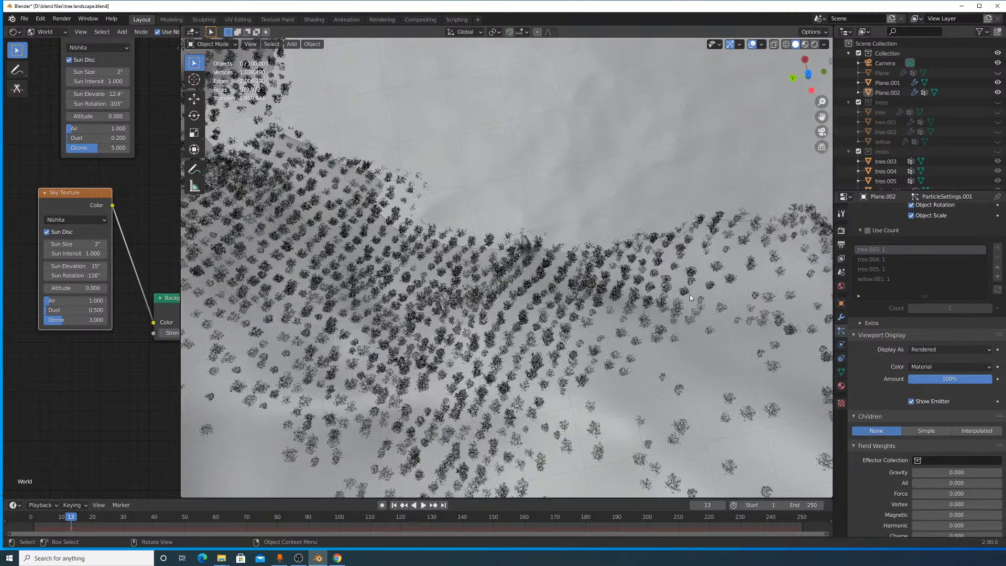
scroll(689, 293, "down", 5)
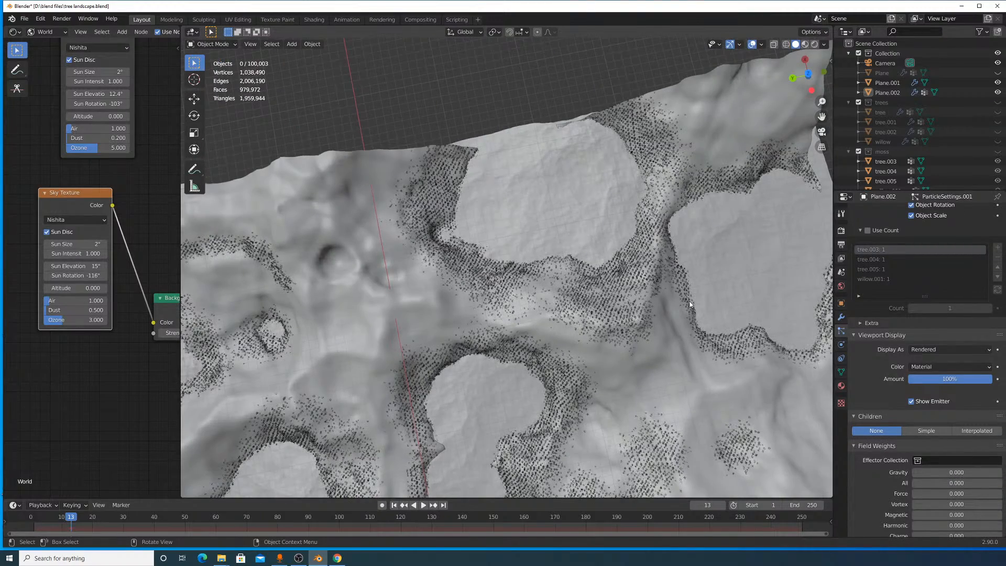
scroll(684, 305, "up", 5)
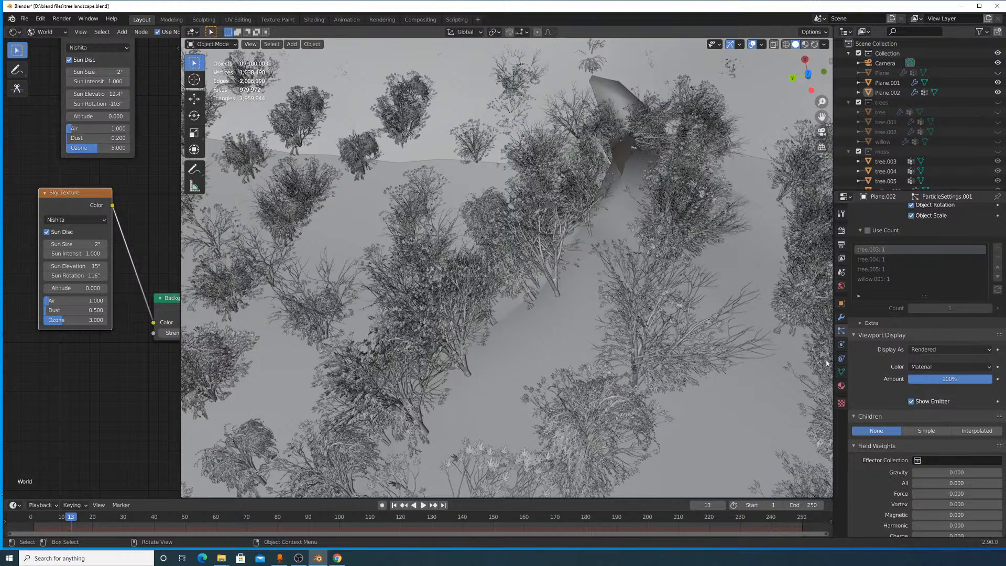
scroll(938, 387, "down", 18)
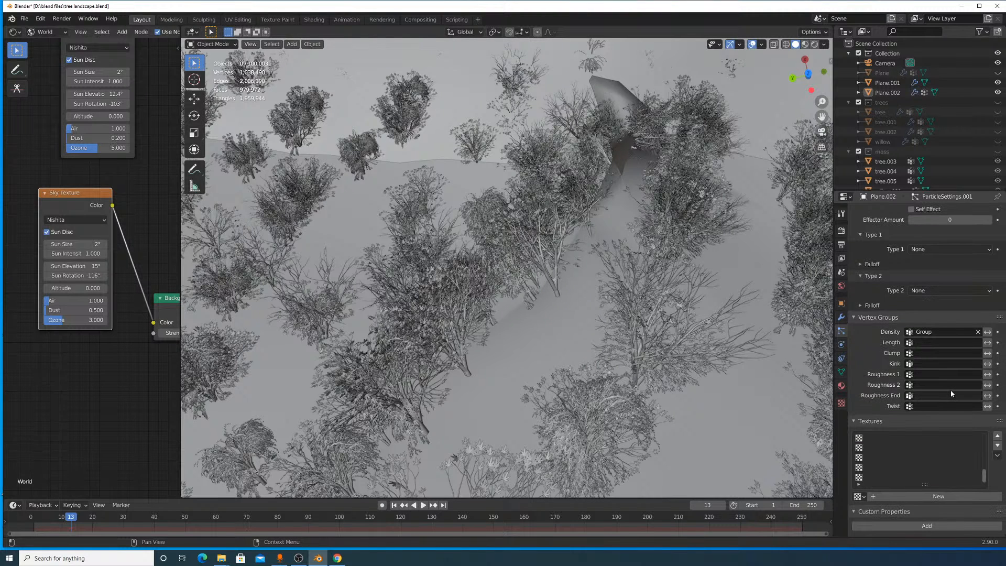
Set the render scale of the moss particles to 0.05.
scroll(948, 403, "up", 15)
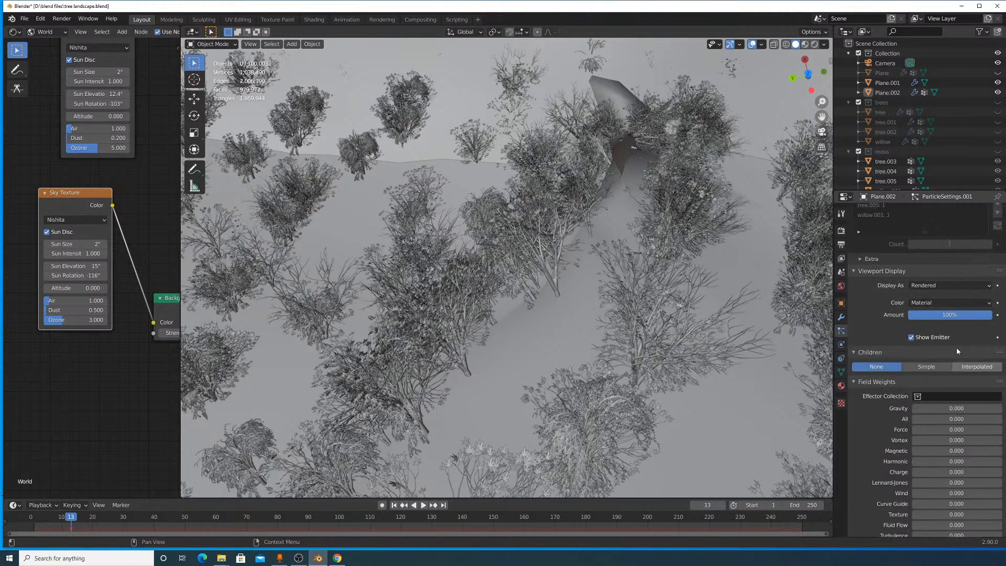
scroll(957, 351, "up", 12)
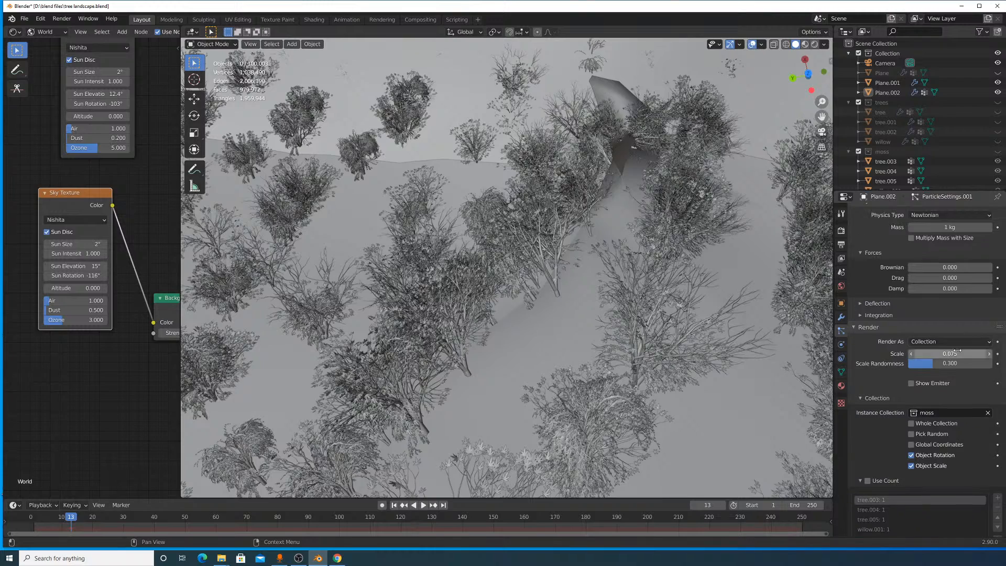
left_click(957, 352)
type(".0")
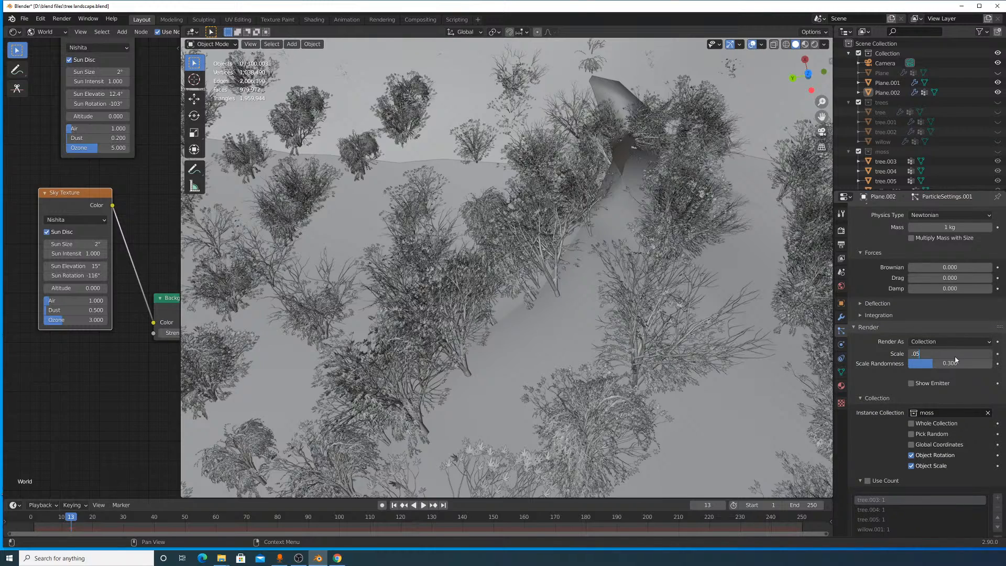
key("Return")
scroll(705, 275, "down", 6)
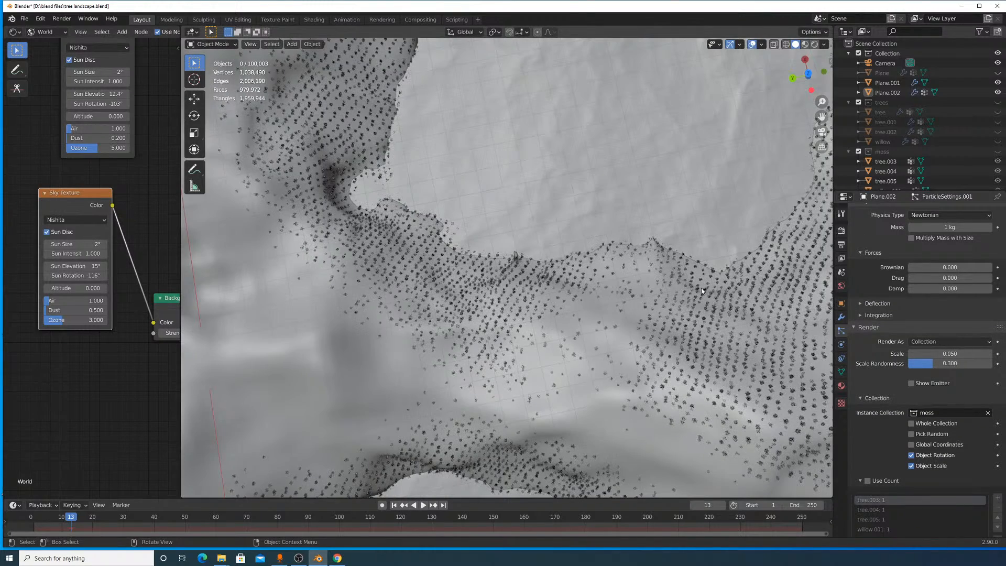
Set the normal velocity of the moss particles to 0 m/s.
scroll(884, 215, "up", 10)
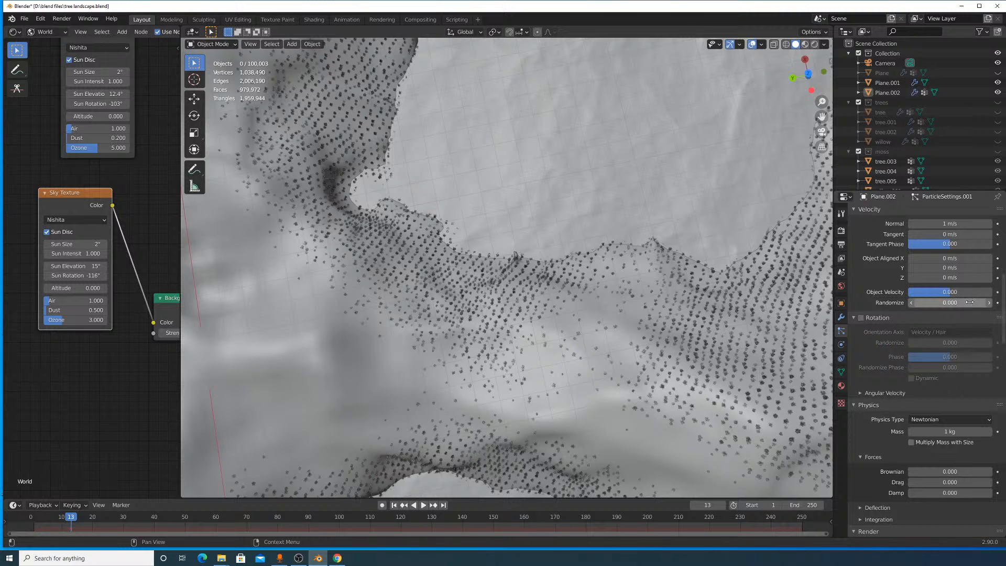
scroll(964, 304, "up", 6)
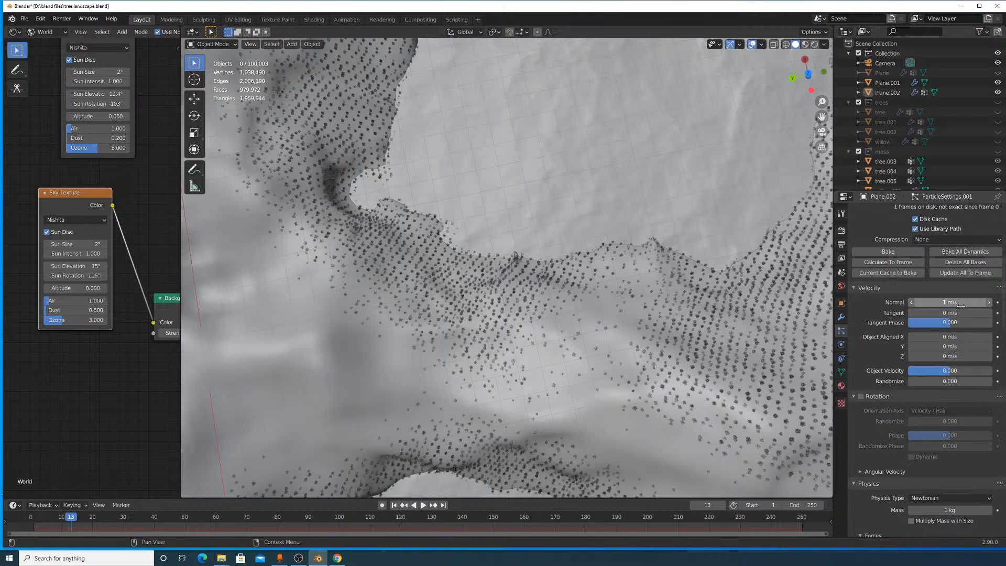
left_click(946, 396)
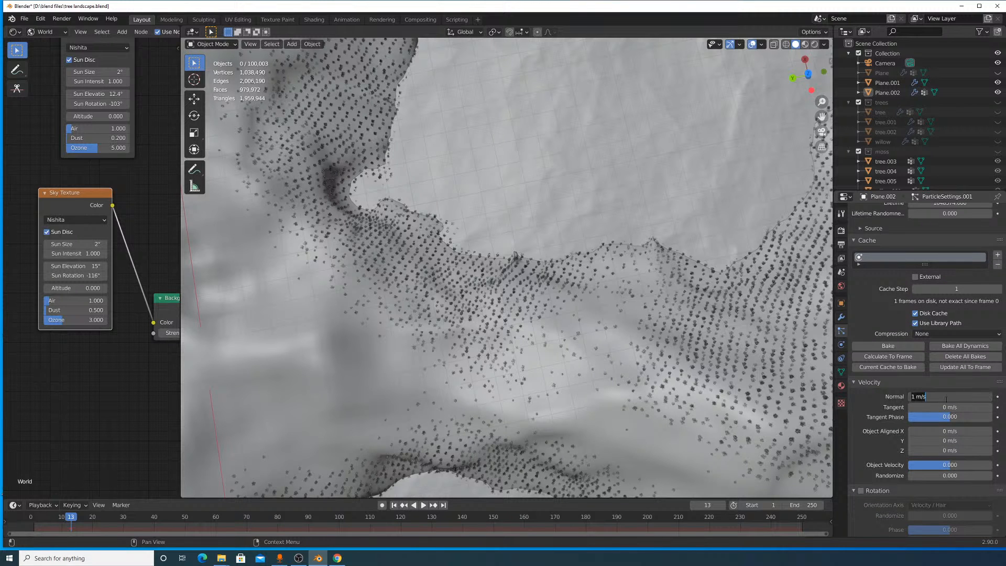
type("0")
key("Return")
Expand the emission source settings of the moss particles and set the distribution to Random.
scroll(911, 275, "up", 1)
scroll(911, 275, "up", 6)
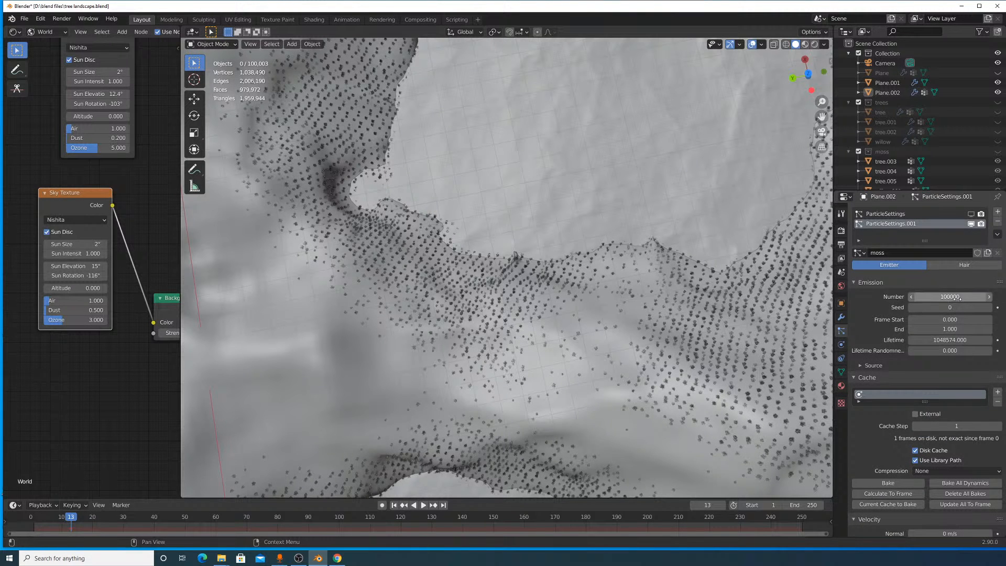
scroll(948, 341, "down", 20)
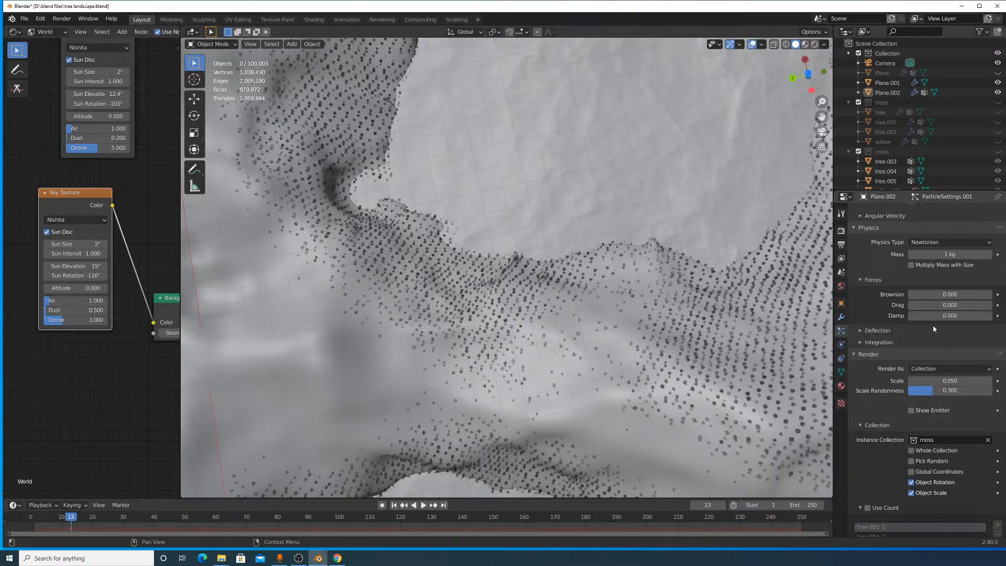
scroll(932, 325, "up", 13)
scroll(927, 316, "up", 4)
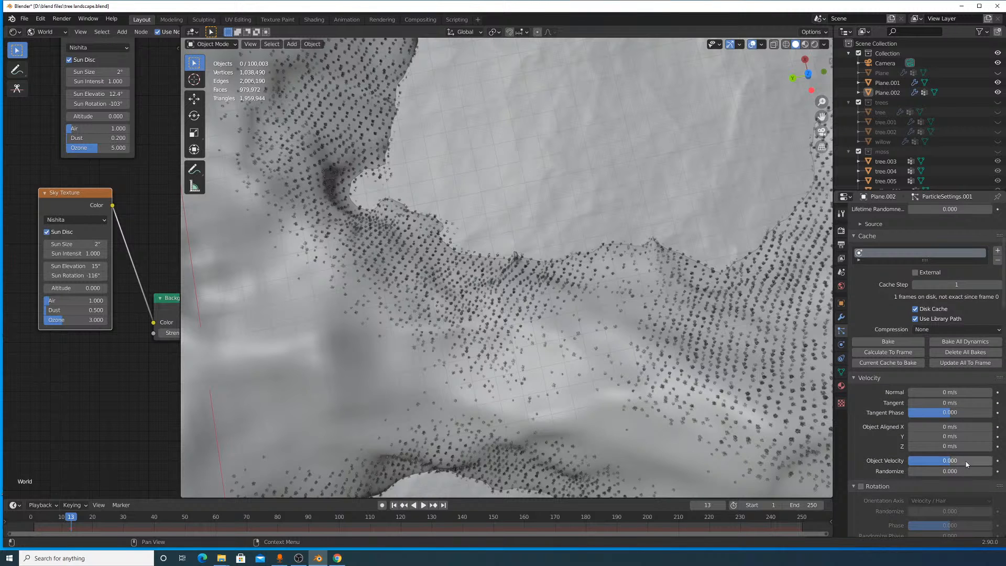
scroll(934, 340, "up", 7)
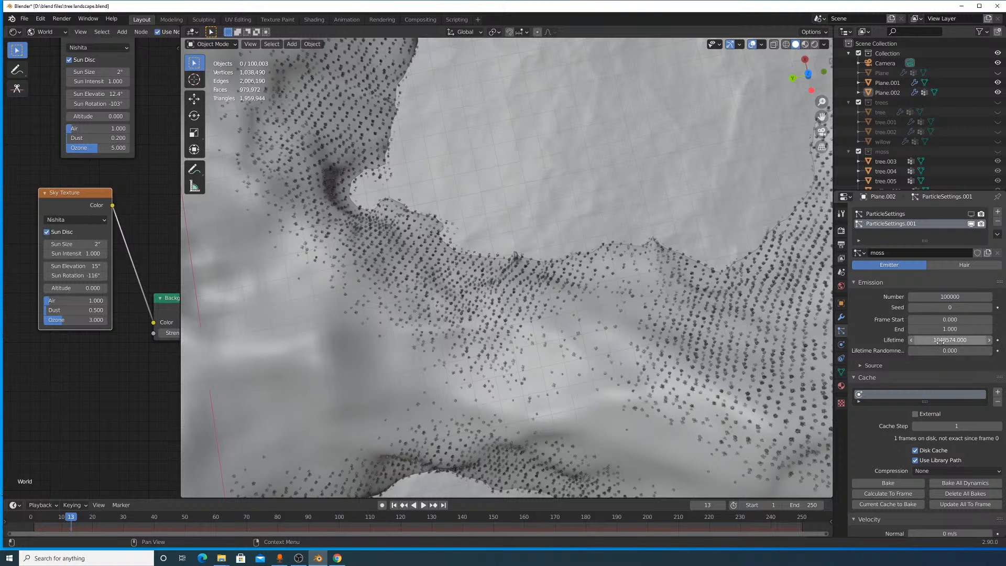
left_click(942, 366)
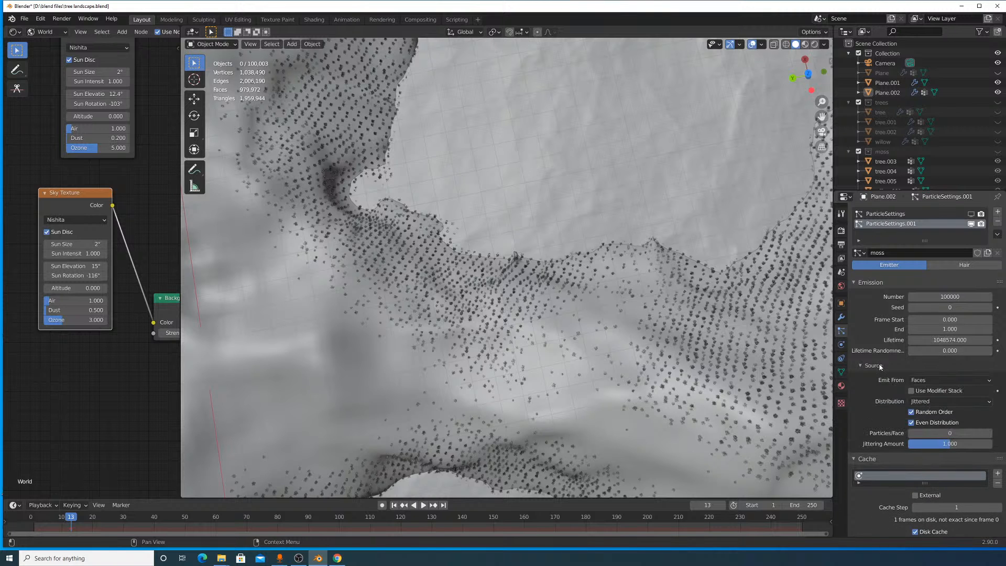
left_click(943, 402)
left_click(942, 423)
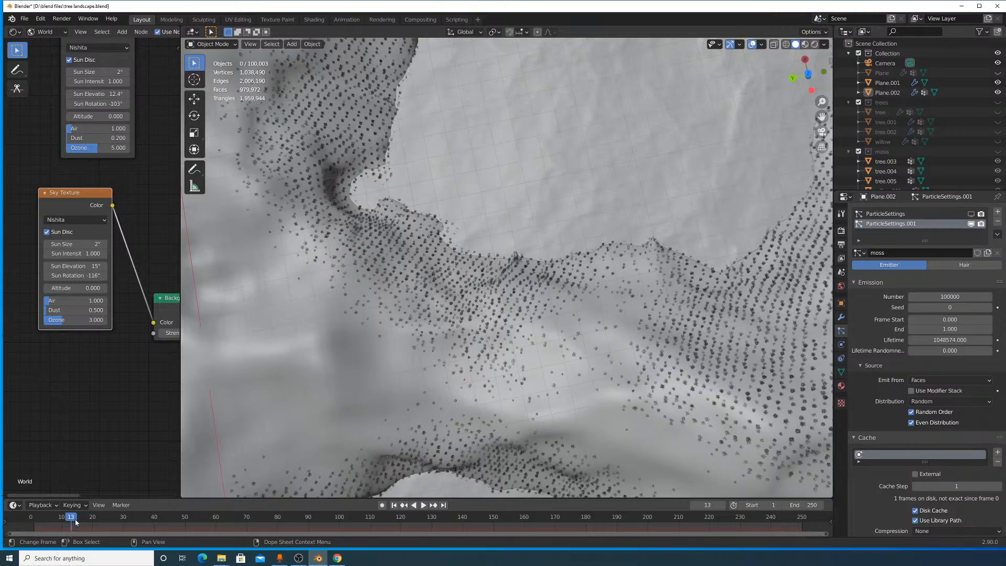
Briefly play the animation, go to frame 9 to refresh the particles, and inspect the moss scatter around the flat areas.
key("space")
key("space")
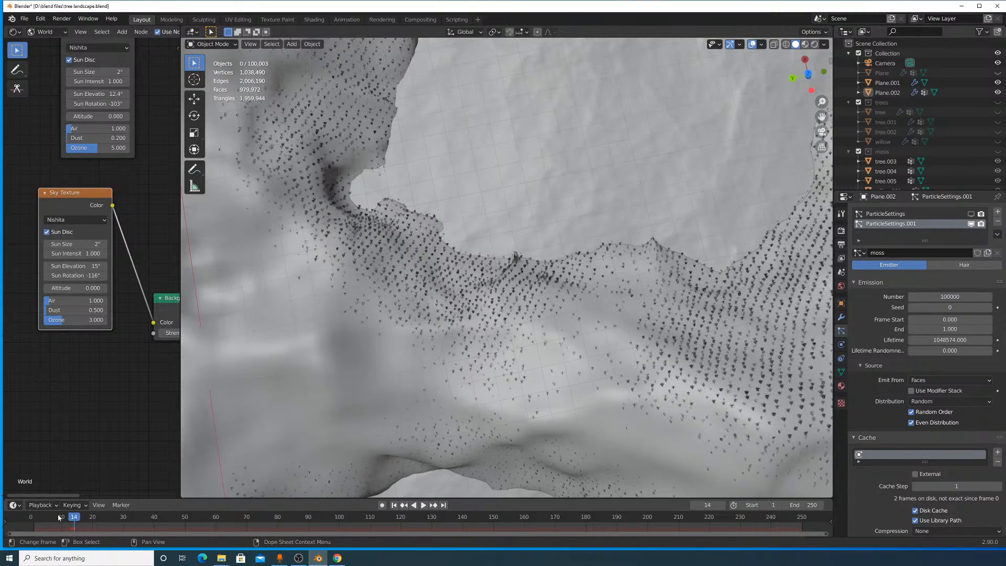
left_click(59, 517)
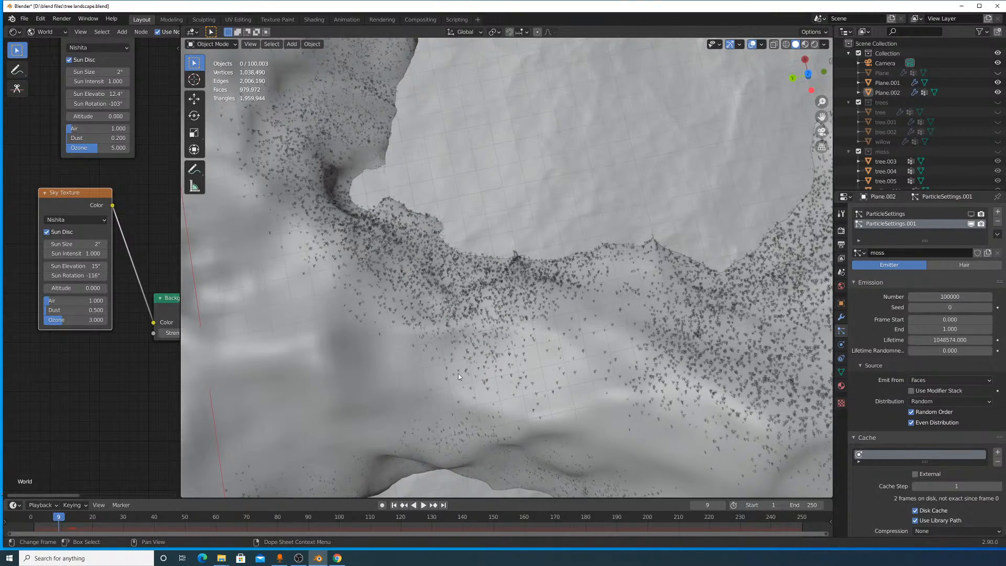
scroll(457, 349, "up", 10)
scroll(457, 349, "down", 13)
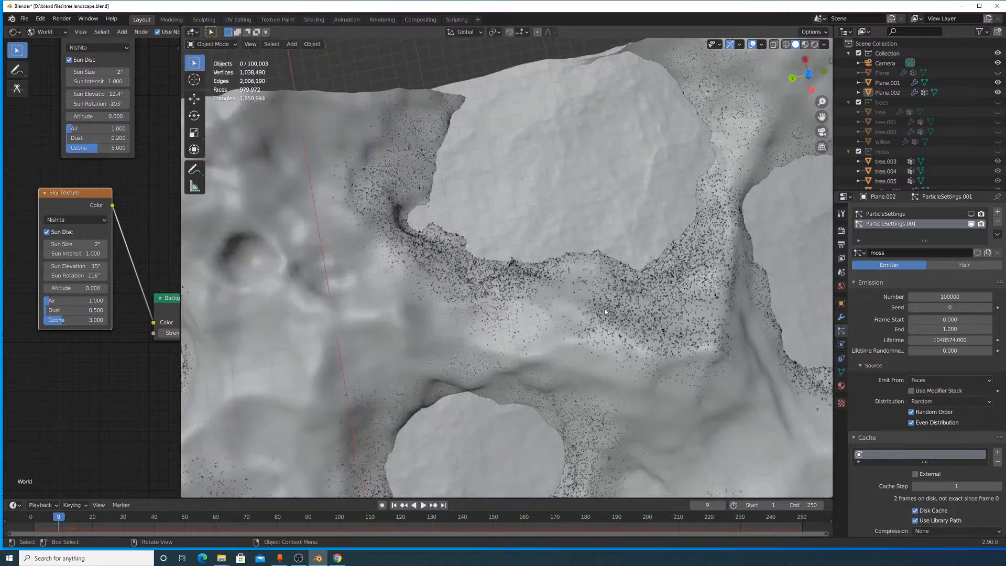
scroll(605, 311, "down", 3)
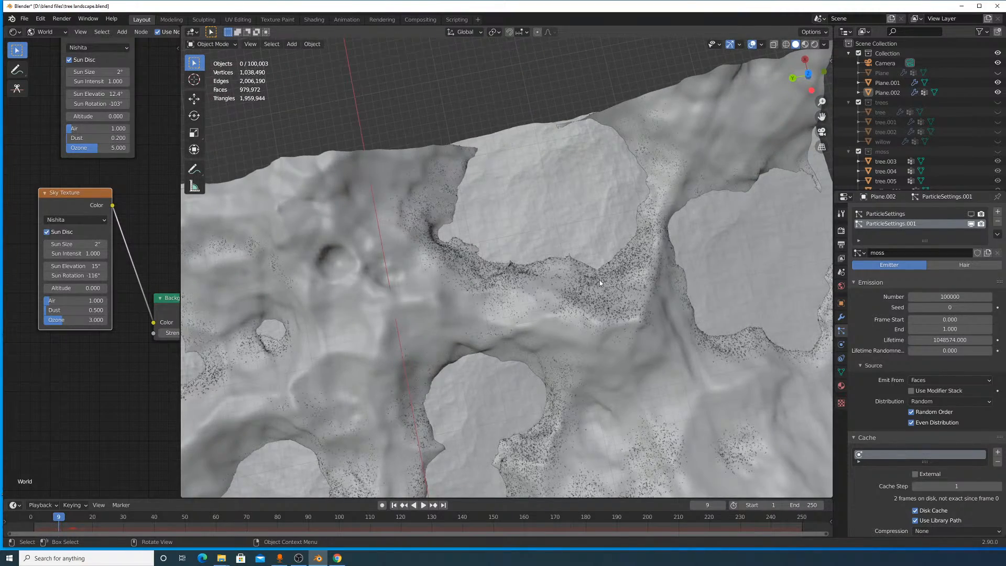
scroll(599, 280, "up", 13)
scroll(600, 280, "down", 6)
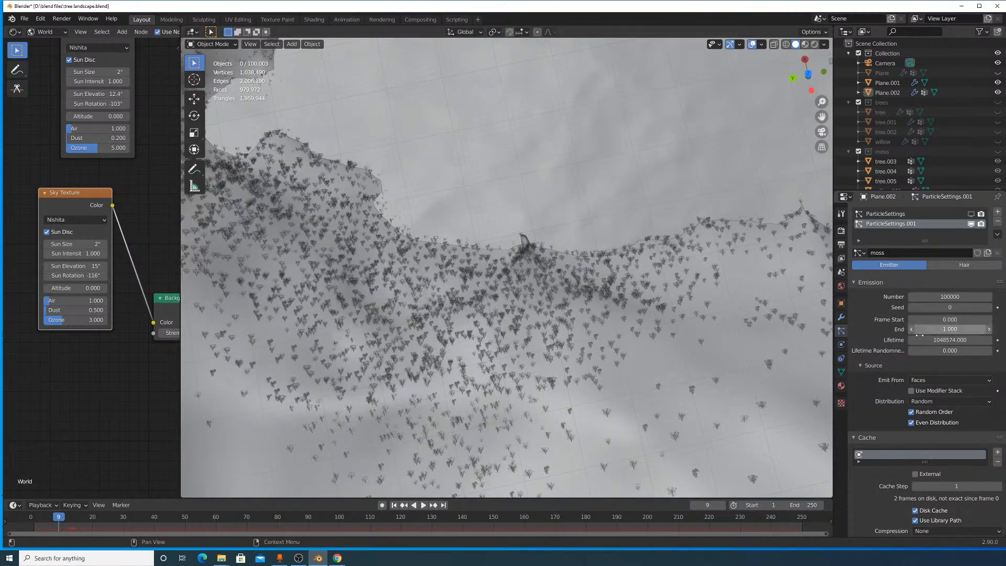
Try the Jittered distribution for the moss particles, refreshing the scatter at frames 14 and 12.
left_click(938, 380)
left_click(934, 401)
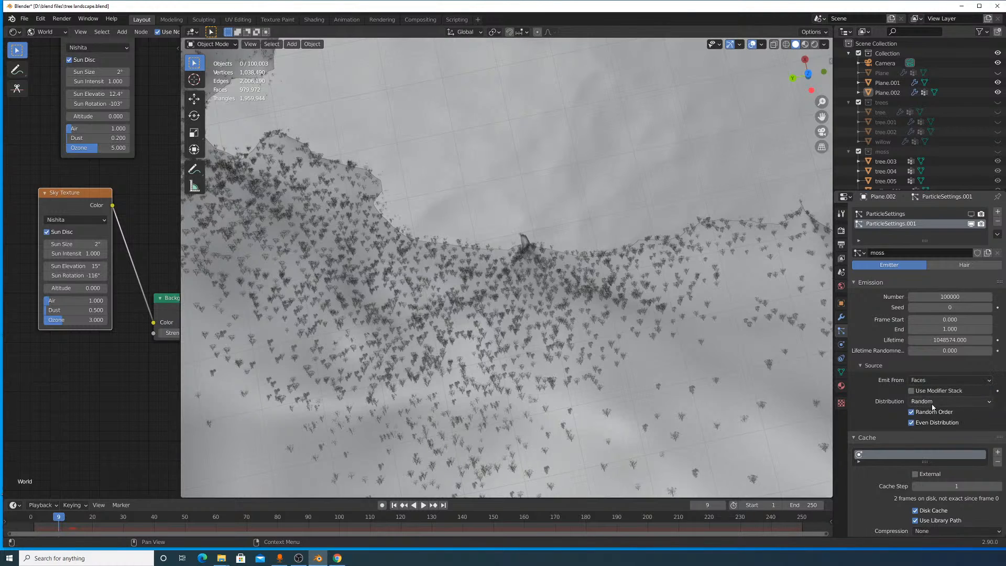
left_click(933, 402)
left_click(934, 414)
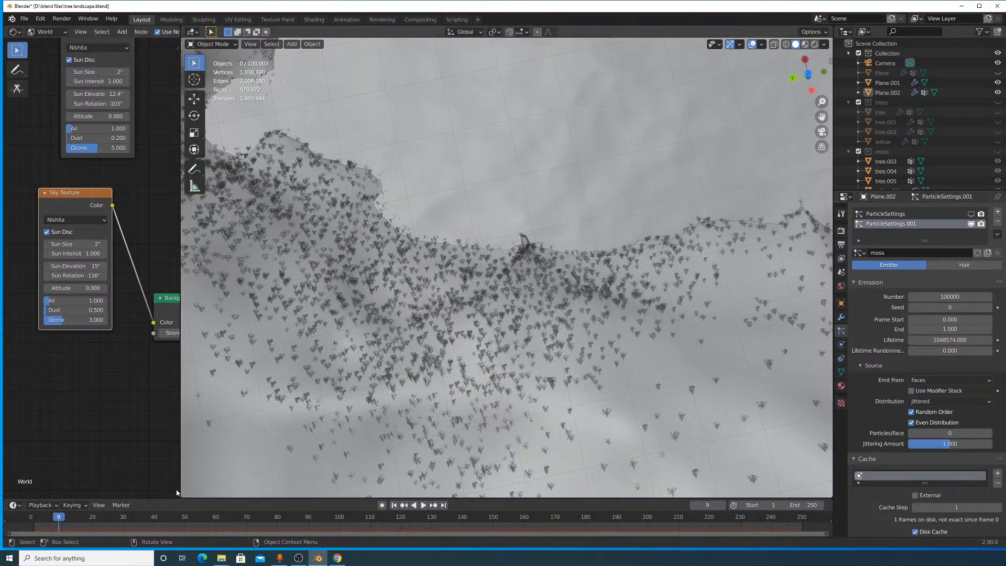
left_click(74, 517)
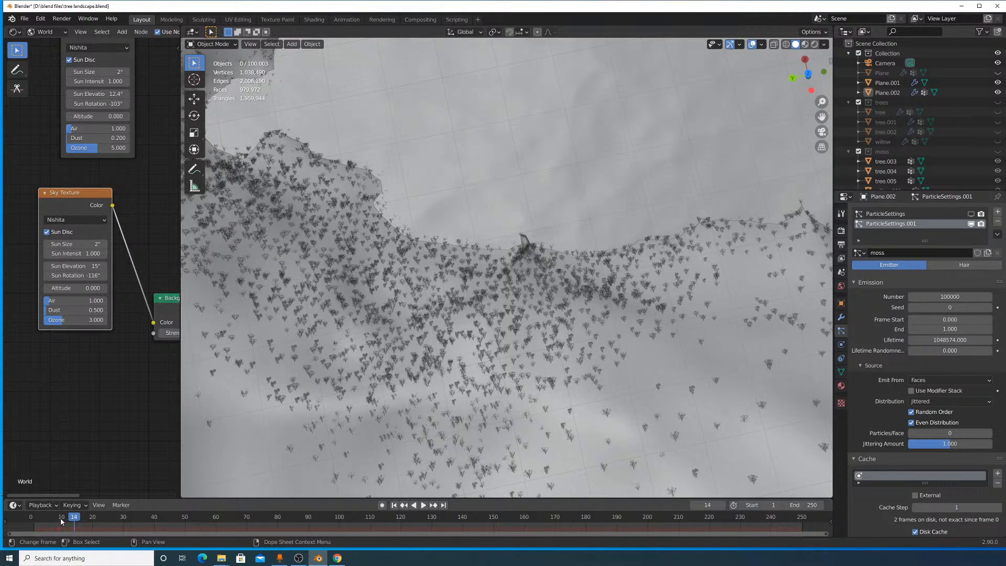
left_click_drag(61, 520, 67, 520)
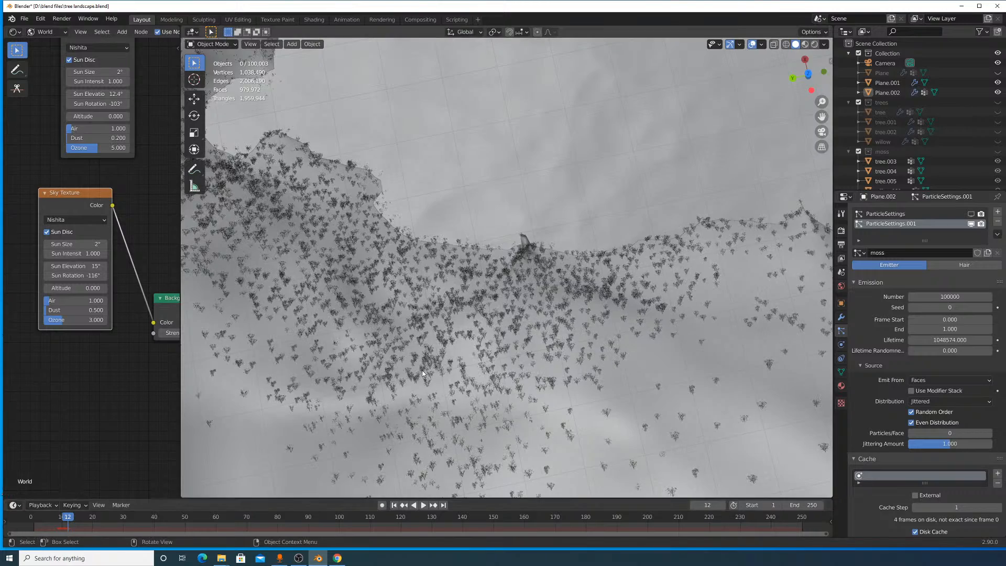
scroll(425, 373, "down", 6)
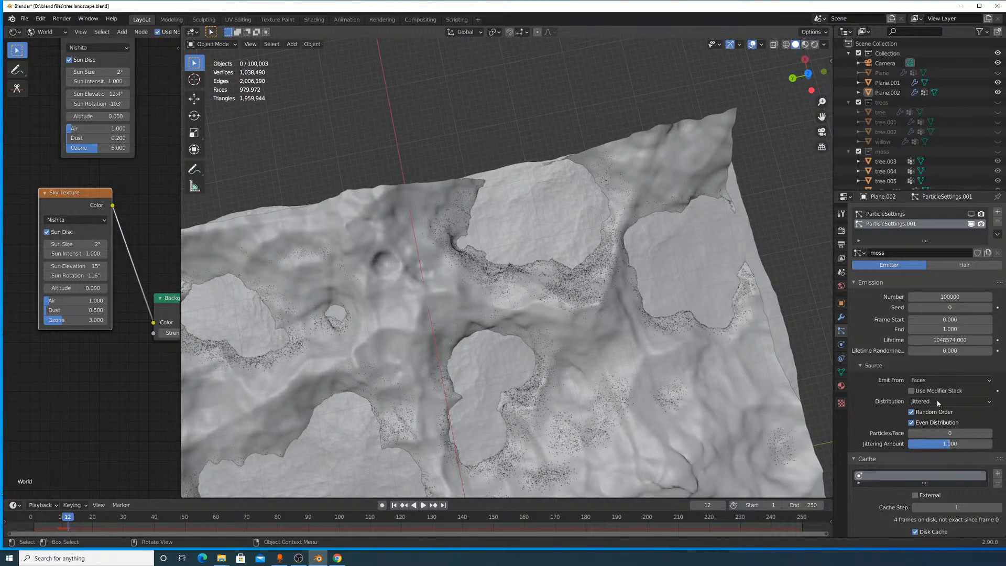
Set the distribution of the moss particles back to Random.
left_click(937, 402)
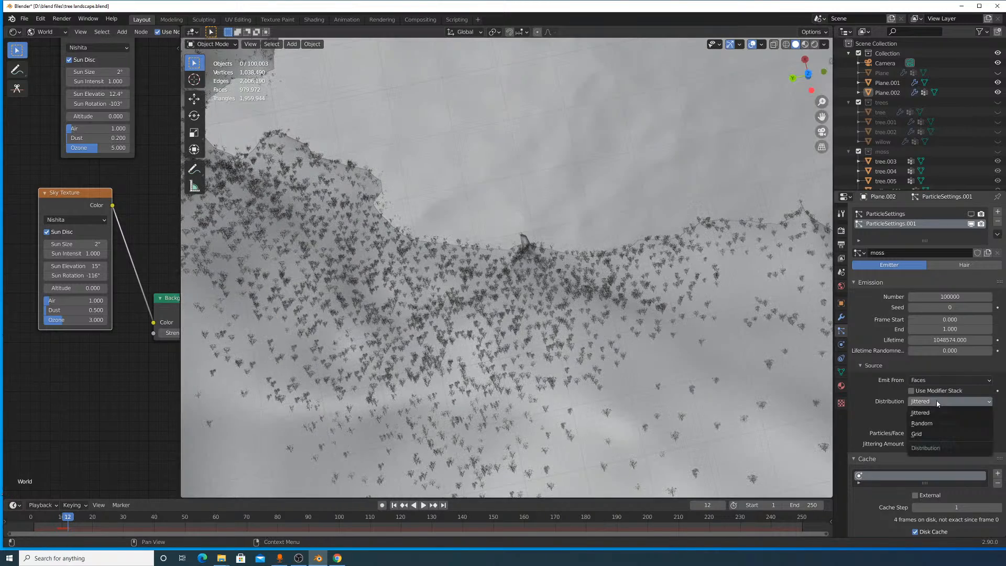
left_click(929, 427)
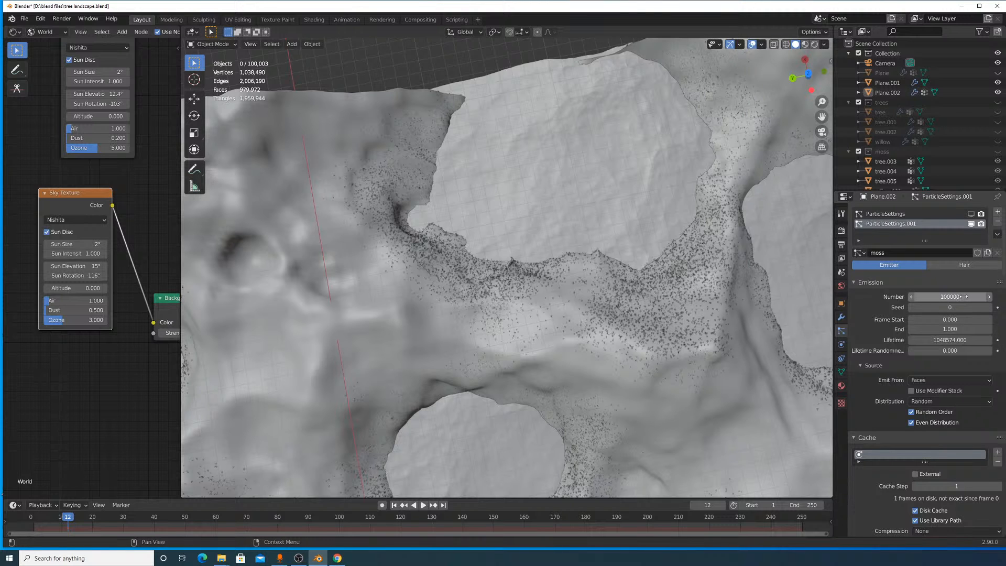
Switch to the active camera view and examine up close how the moss plants are oriented on the shoreline slopes.
scroll(923, 353, "down", 15)
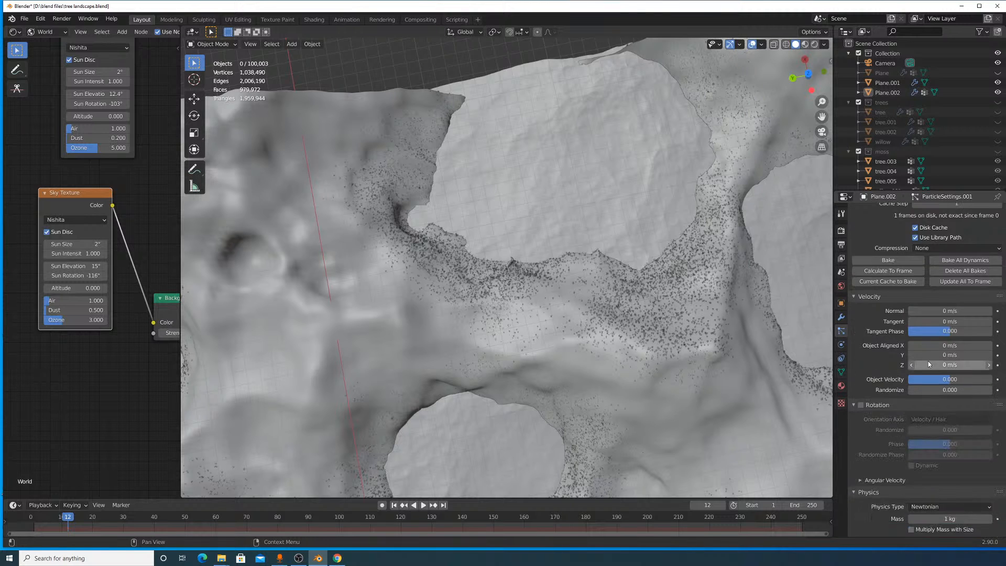
scroll(928, 374, "down", 6)
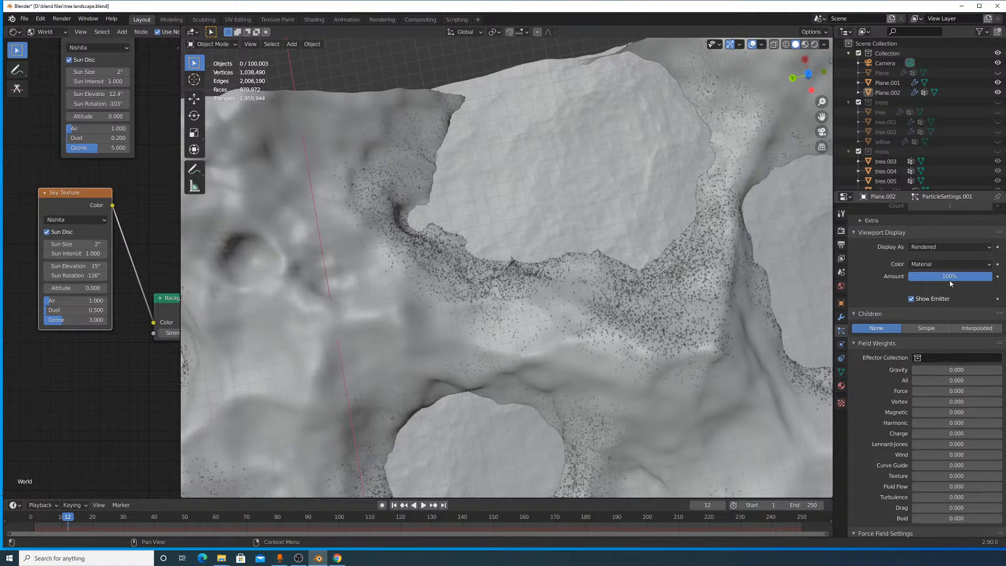
left_click(250, 44)
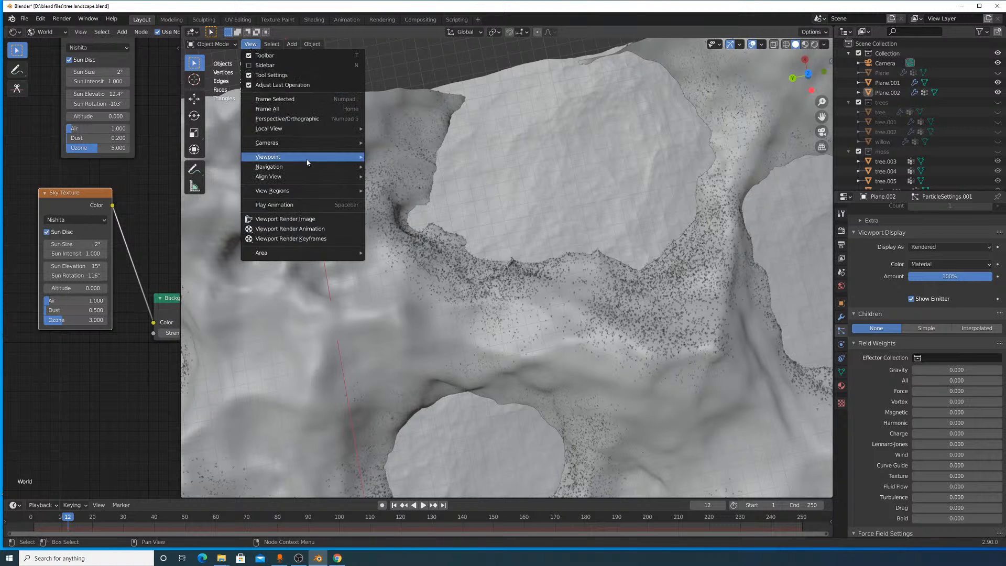
mouse_move(314, 143)
left_click(397, 152)
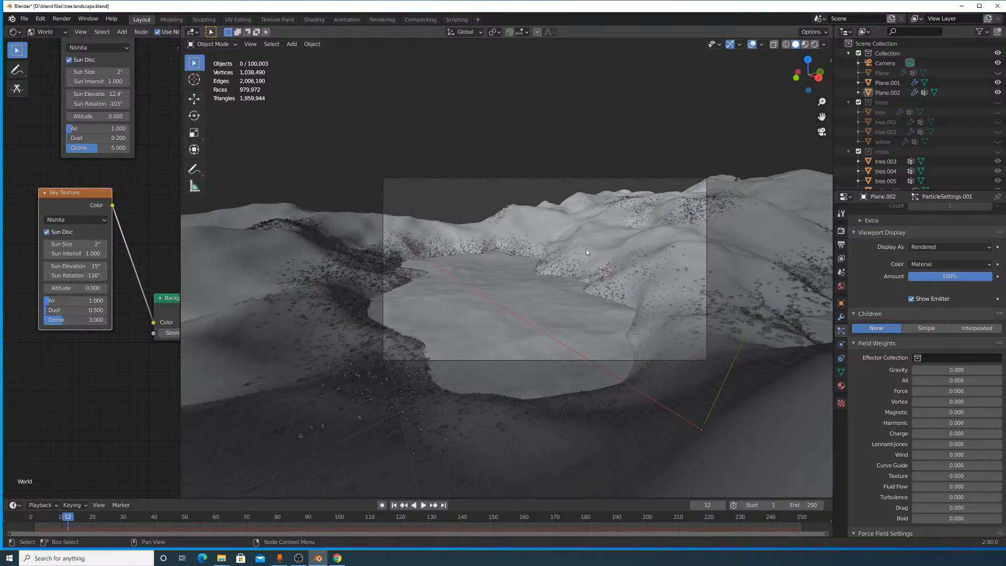
scroll(595, 265, "up", 4)
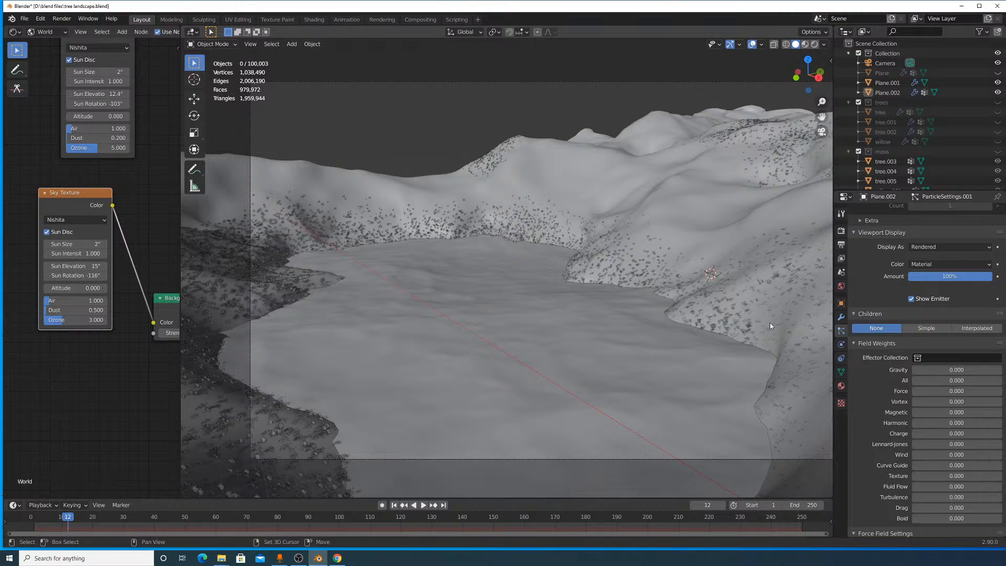
middle_click_drag(769, 322, 385, 271)
scroll(465, 306, "up", 10)
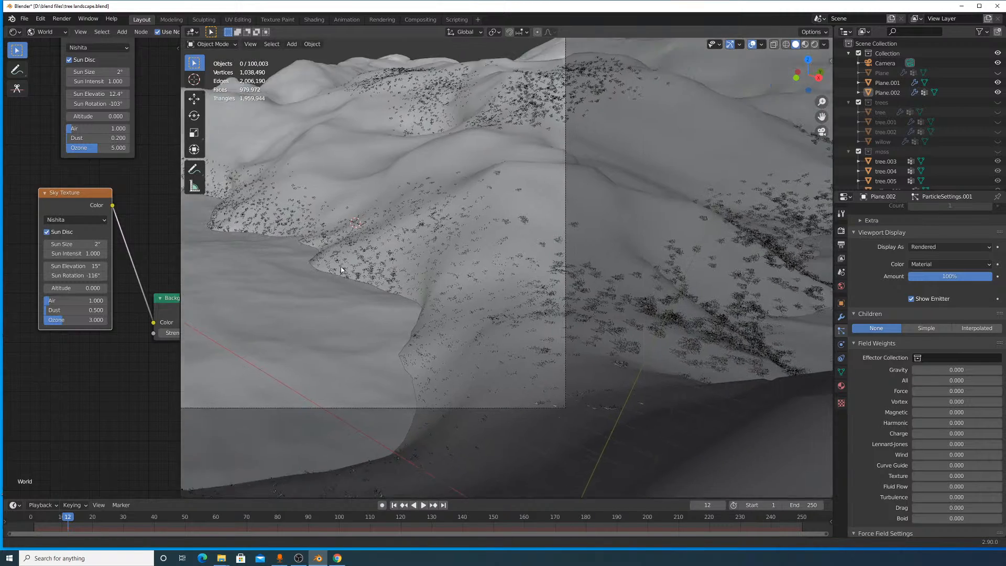
scroll(465, 307, "down", 3)
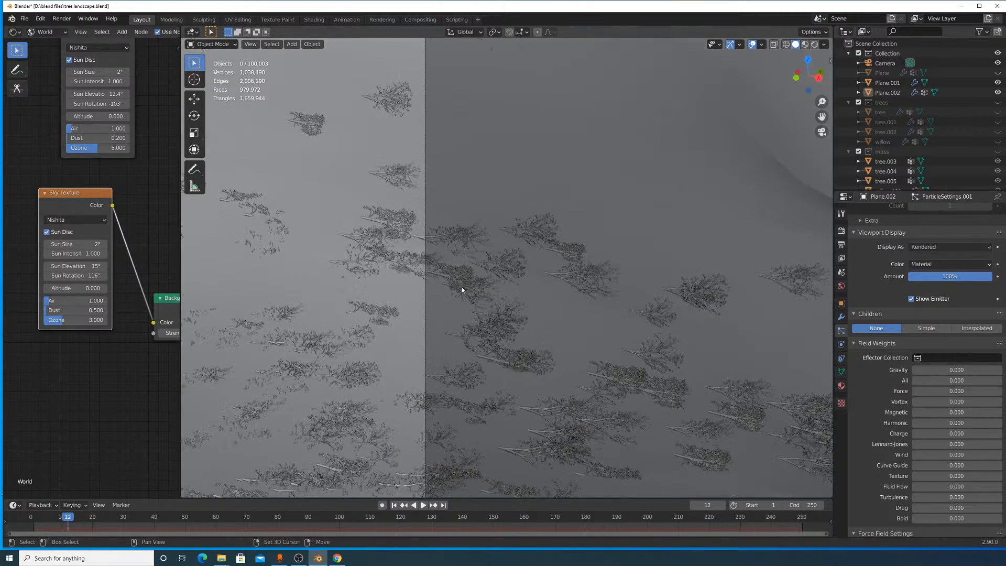
middle_click_drag(465, 307, 750, 319, "shift")
Enable rotation for the moss particles on Plane.002 and set their orientation axis to Normal.
left_click(842, 231)
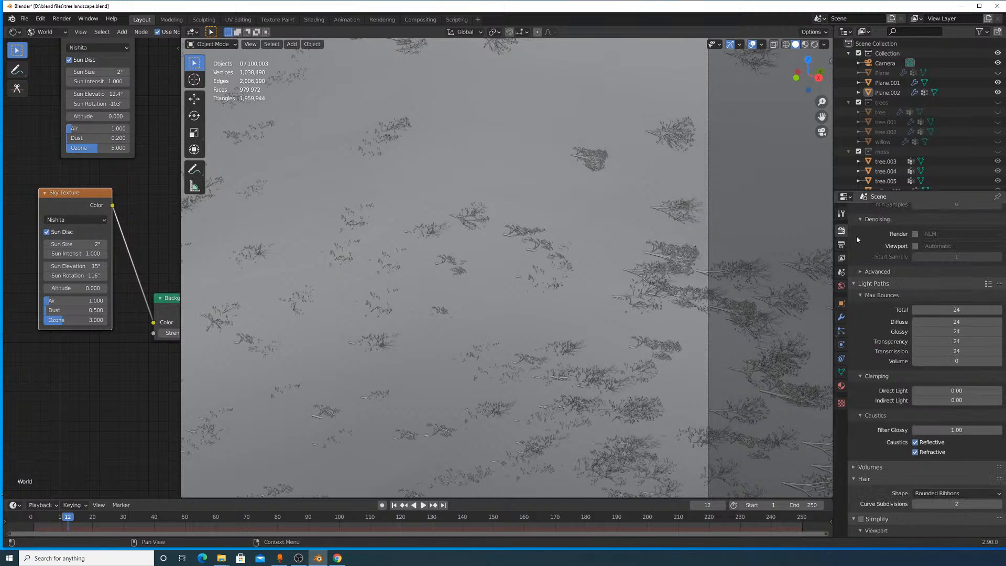
scroll(892, 310, "down", 4)
left_click(840, 331)
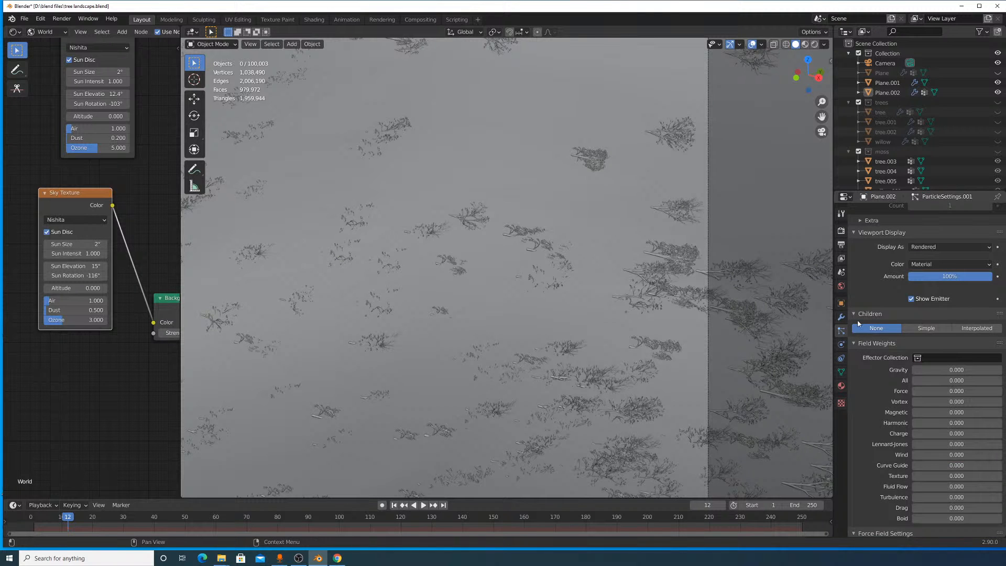
scroll(924, 305, "up", 15)
scroll(924, 305, "up", 10)
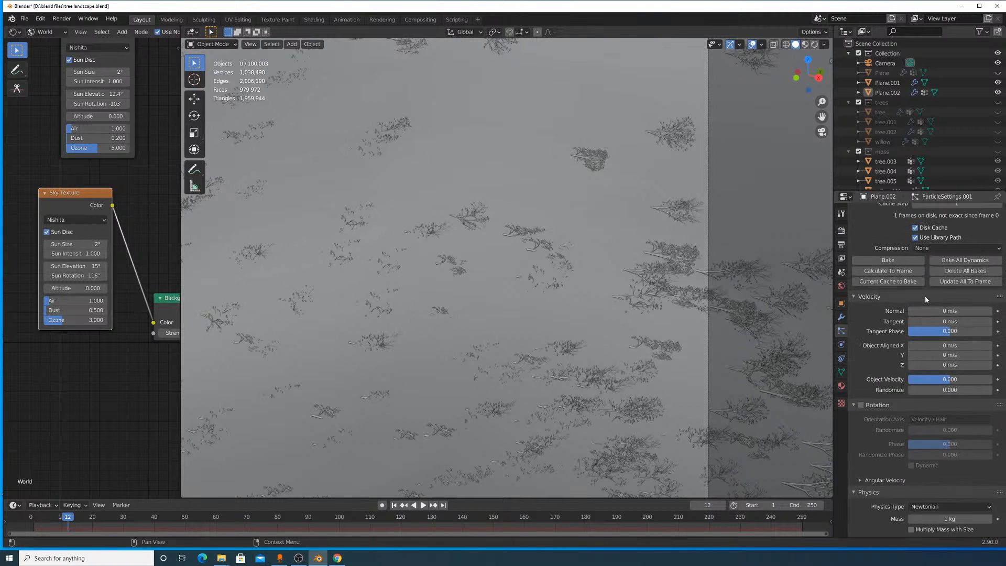
left_click(861, 405)
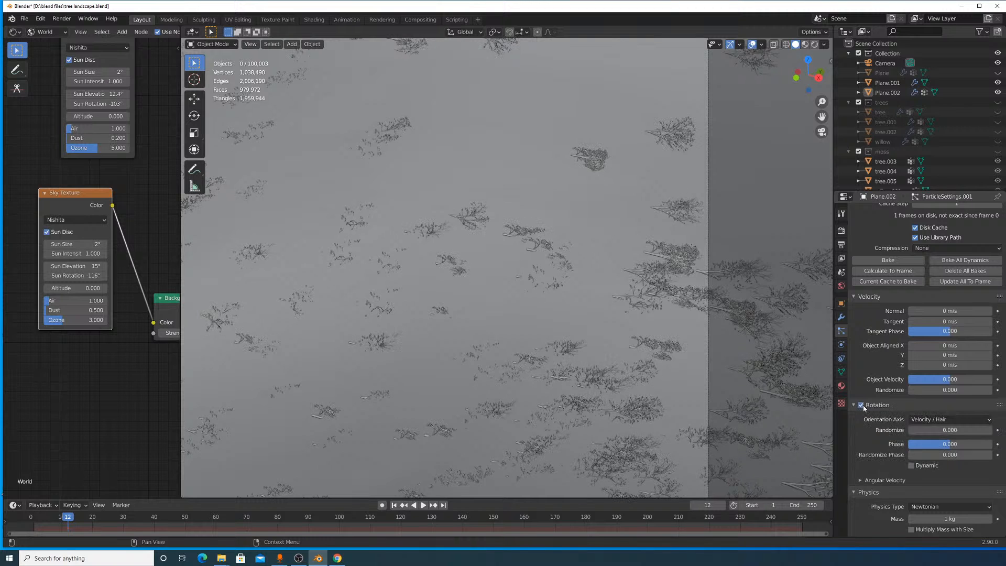
left_click(956, 419)
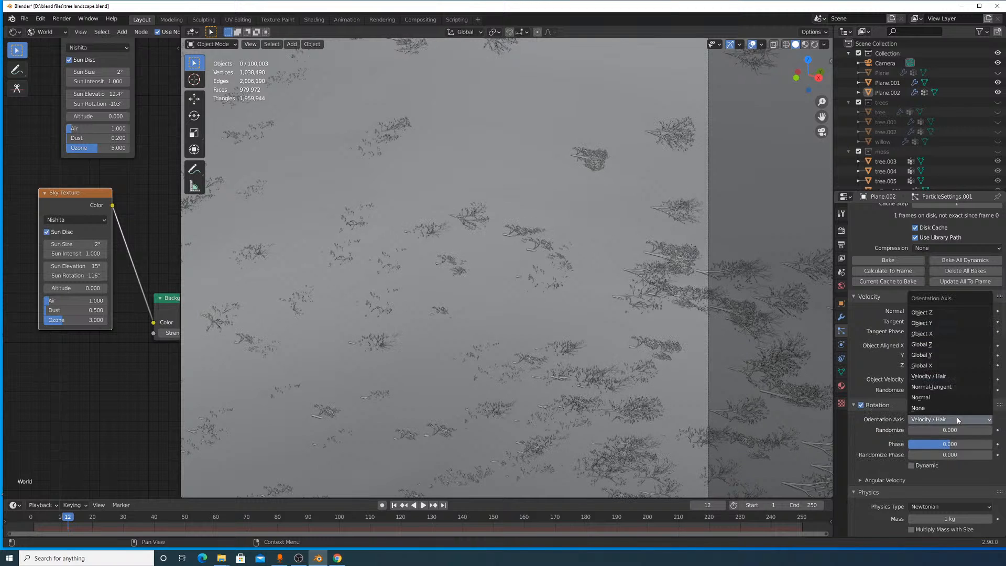
left_click(936, 397)
Briefly play the animation and go to frame 9 to refresh the moss particles' orientation.
key("space")
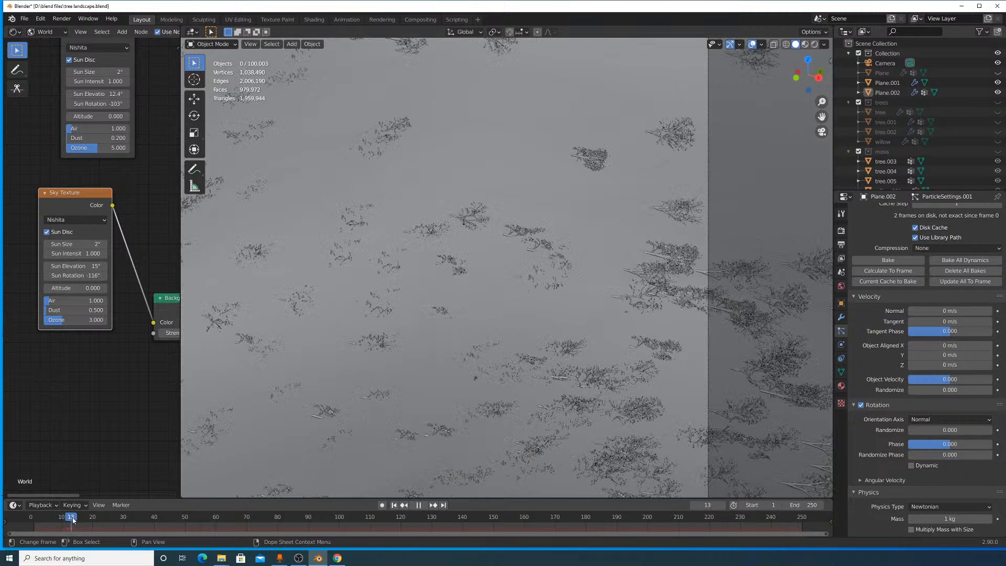
left_click(59, 520)
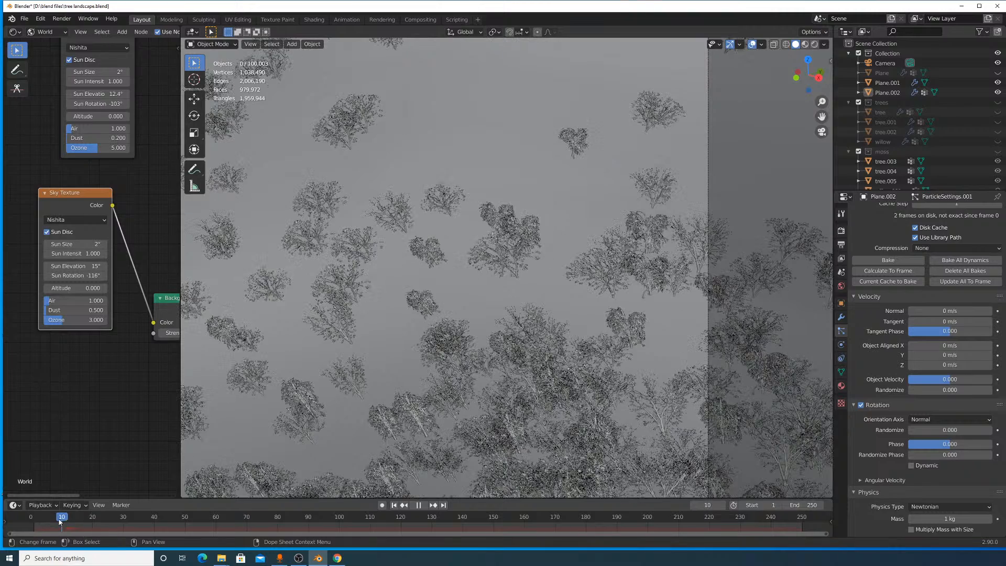
key("space")
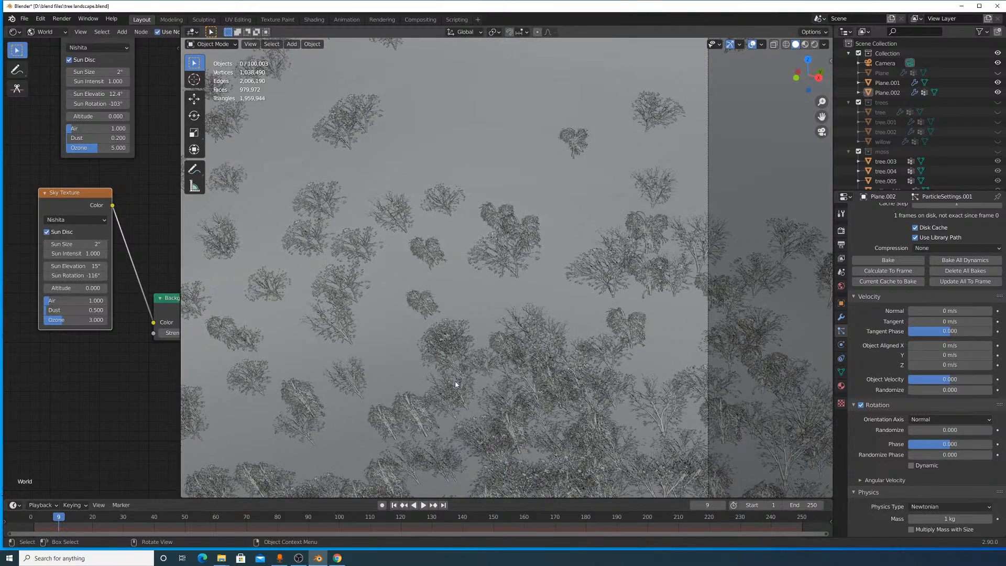
Examine the orientation and spread of the moss across the hills and shore, from free angles and through the active camera.
middle_click_drag(464, 356, 664, 314)
scroll(664, 314, "up", 1)
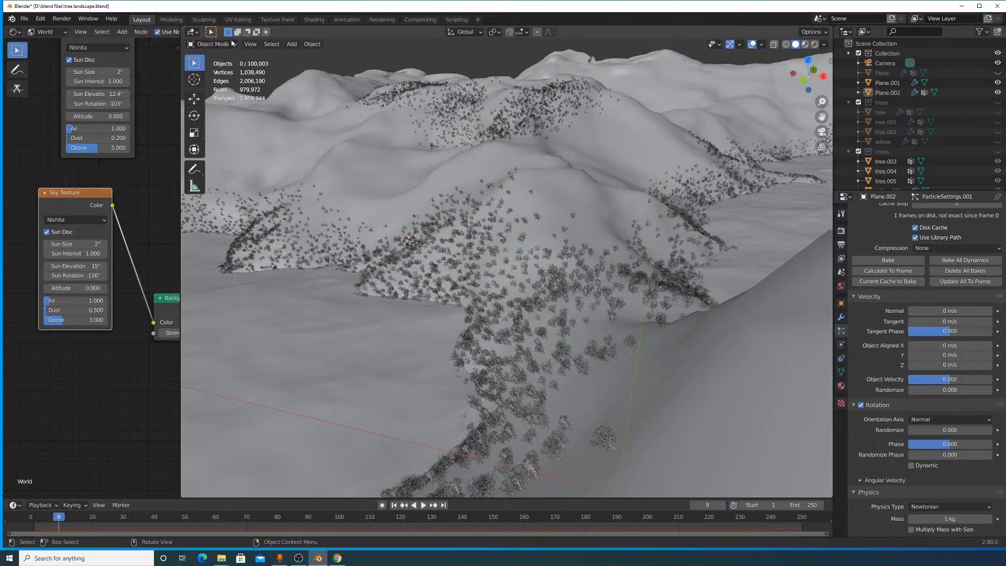
left_click(250, 44)
mouse_move(309, 143)
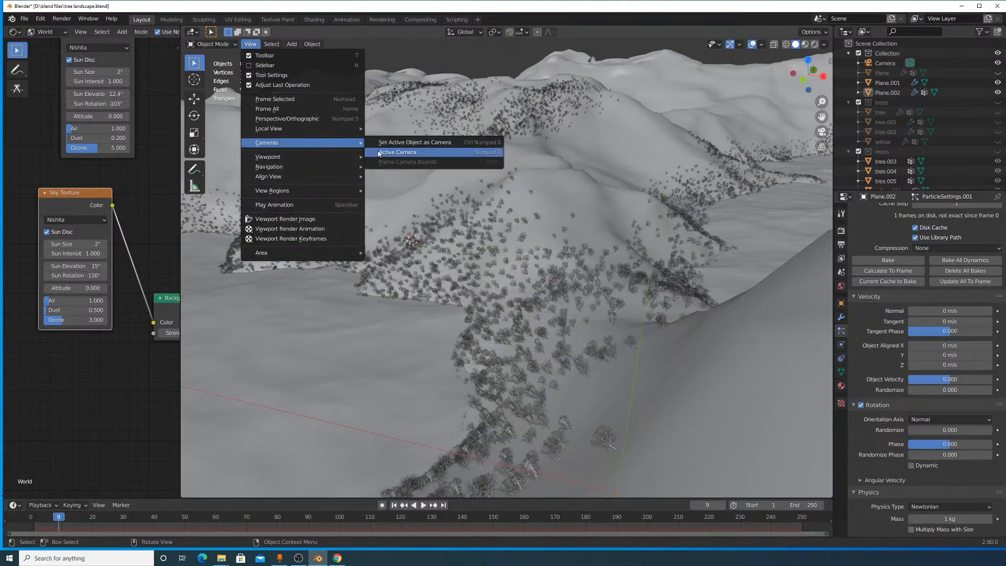
left_click(397, 152)
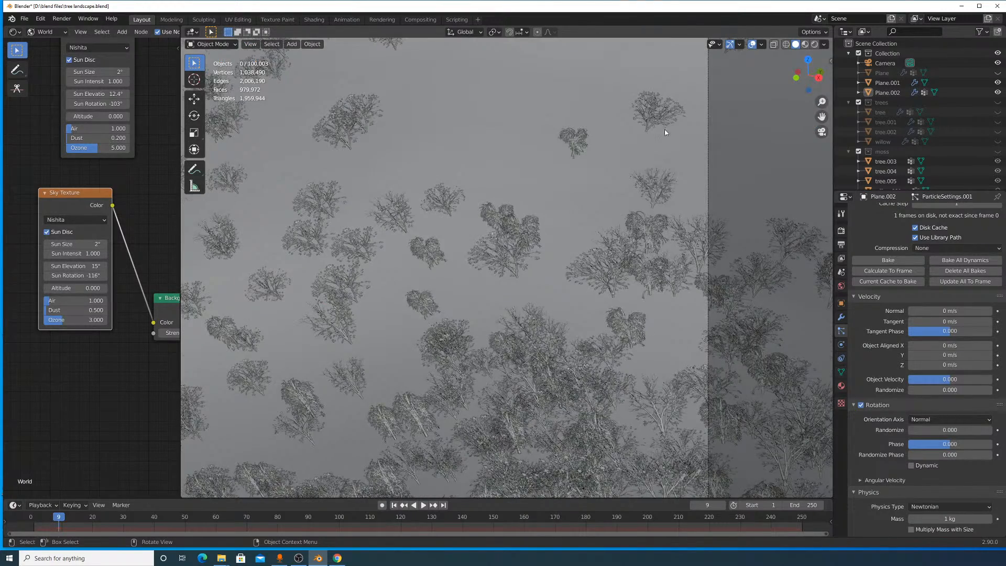
scroll(665, 132, "down", 12)
scroll(541, 131, "down", 4)
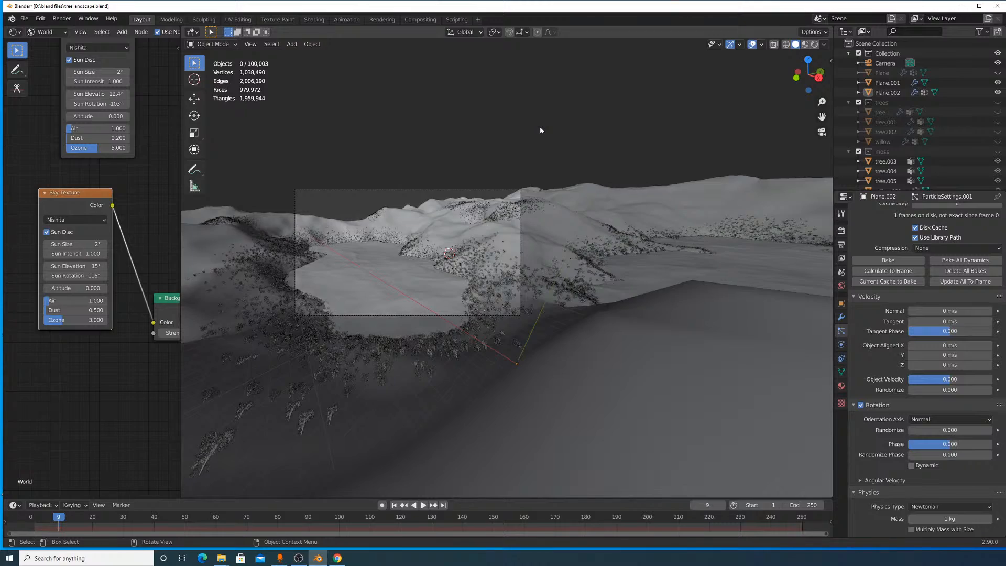
scroll(540, 130, "up", 6)
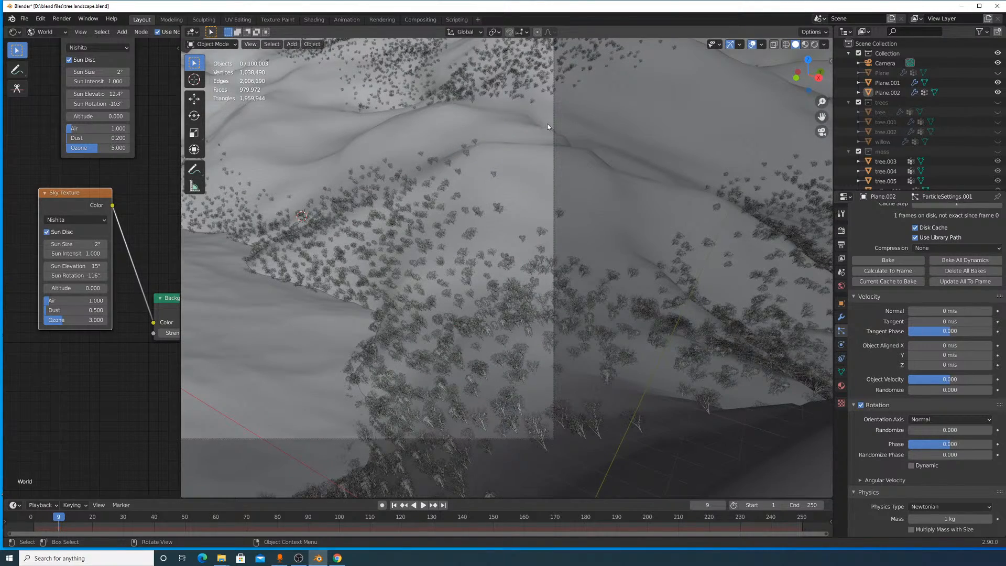
middle_click_drag(483, 102, 672, 168)
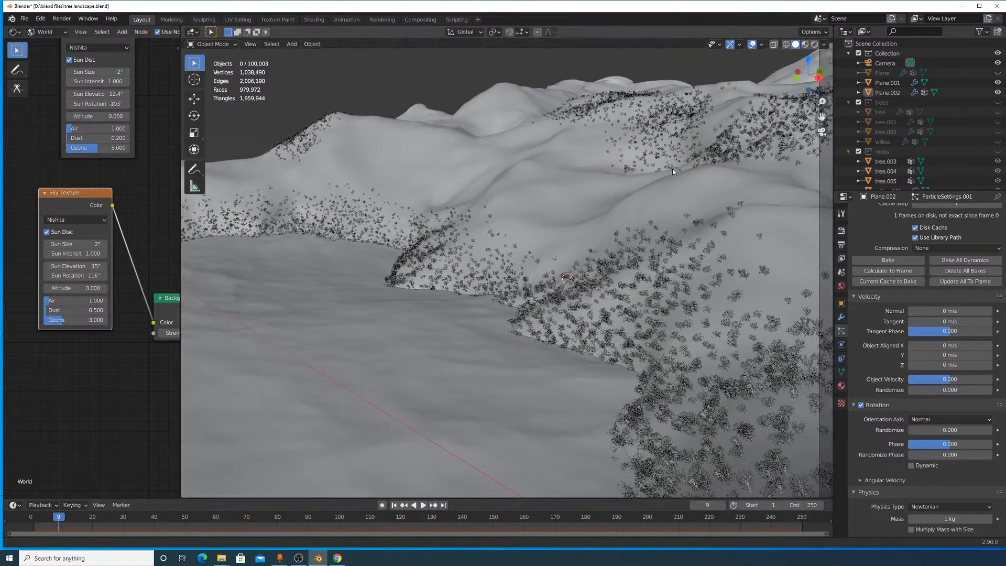
key("KP_0")
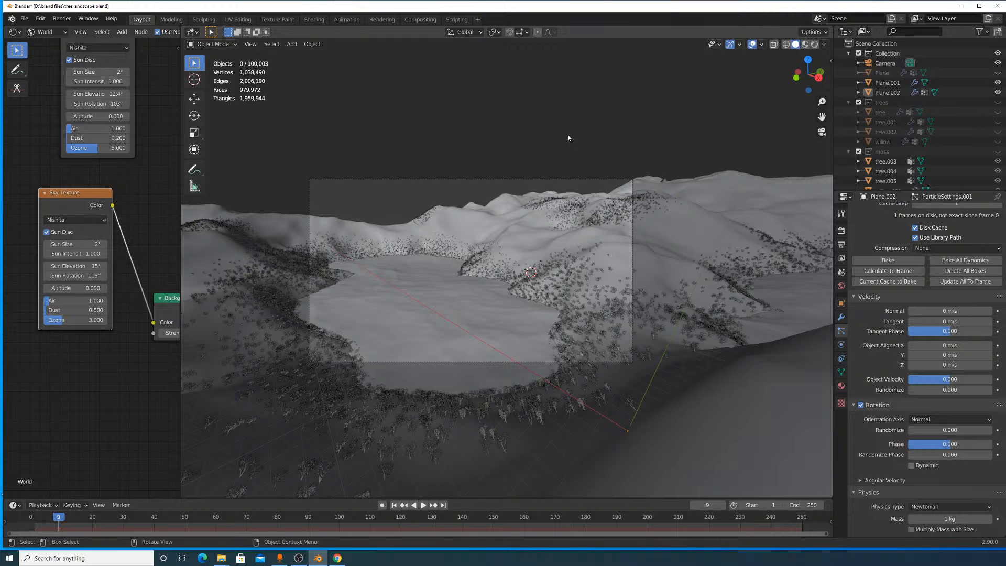
scroll(569, 138, "down", 2)
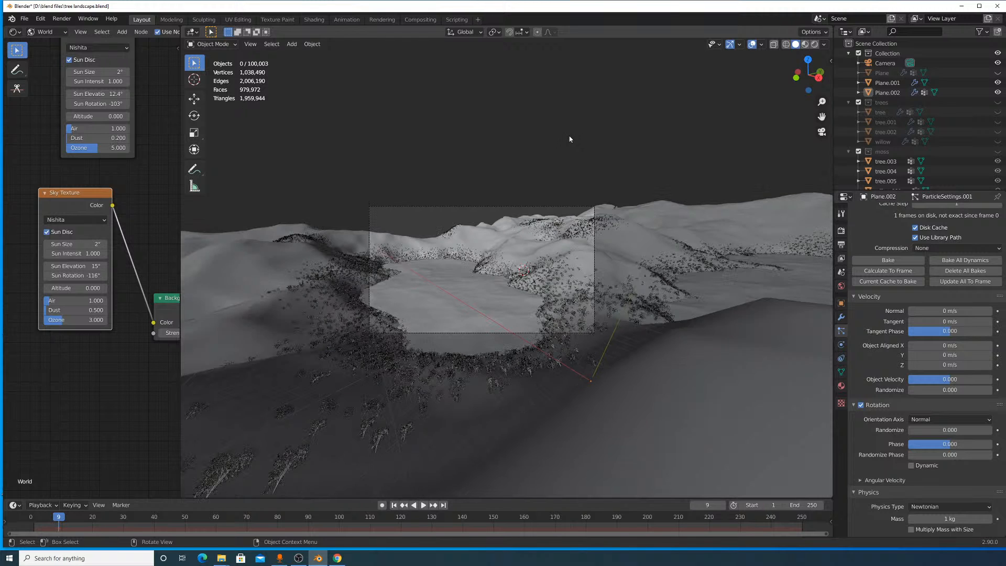
scroll(570, 139, "up", 6)
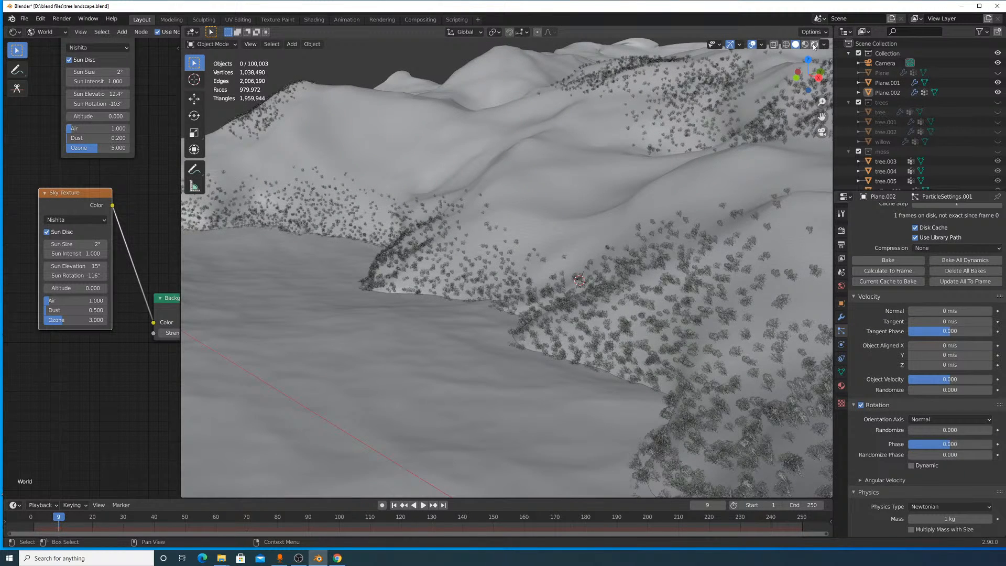
Show the viewport in rendered shading through the active camera and save the blend file.
left_click(814, 45)
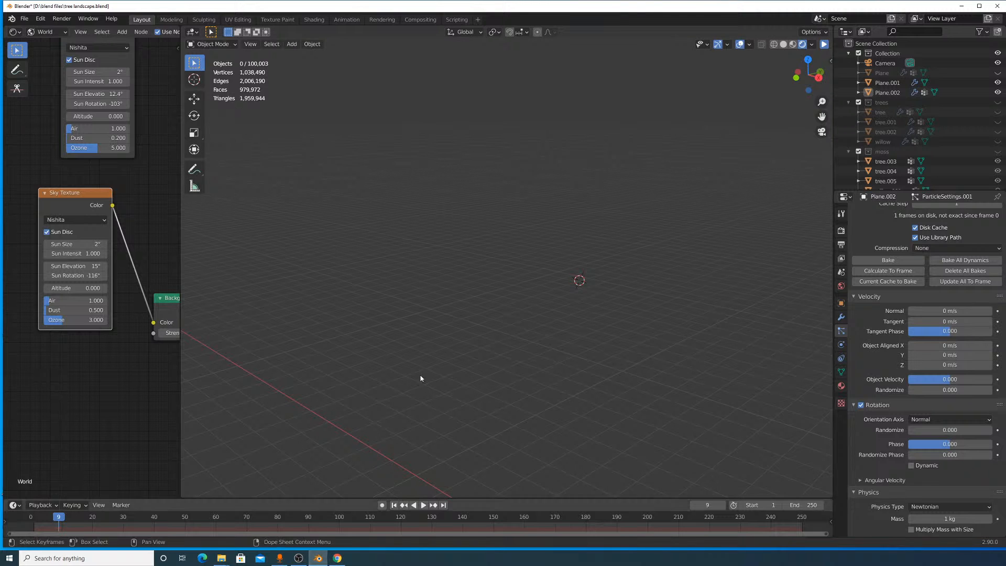
key("KP_0")
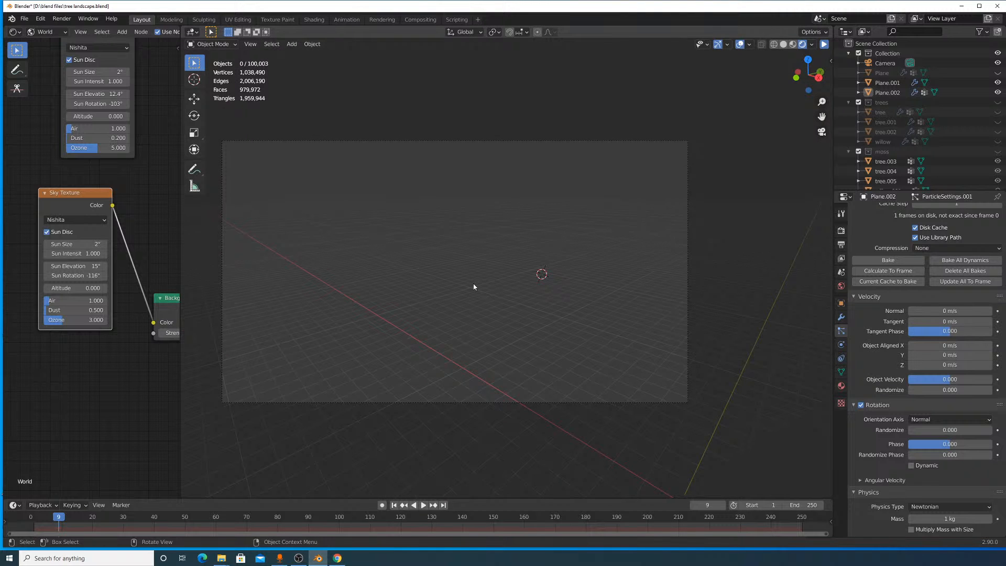
left_click(24, 18)
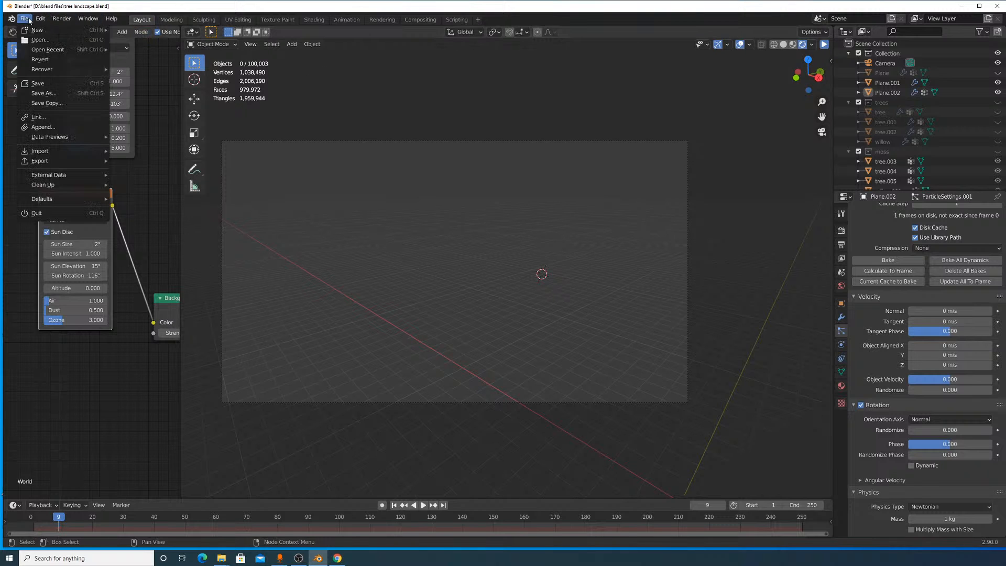
left_click(37, 83)
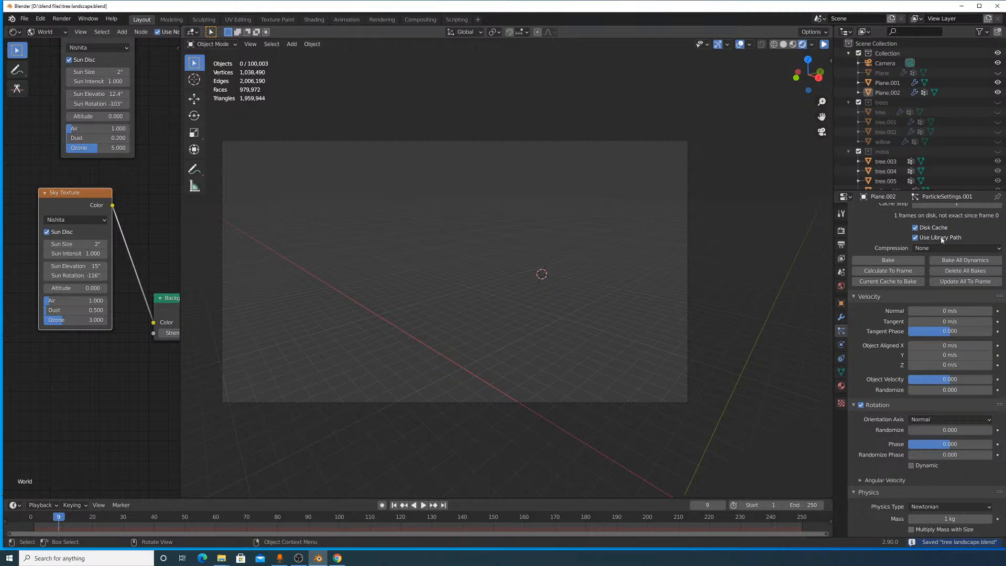
Resume the paused viewport render and examine the moss colours on the slopes around the water.
scroll(941, 240, "up", 10)
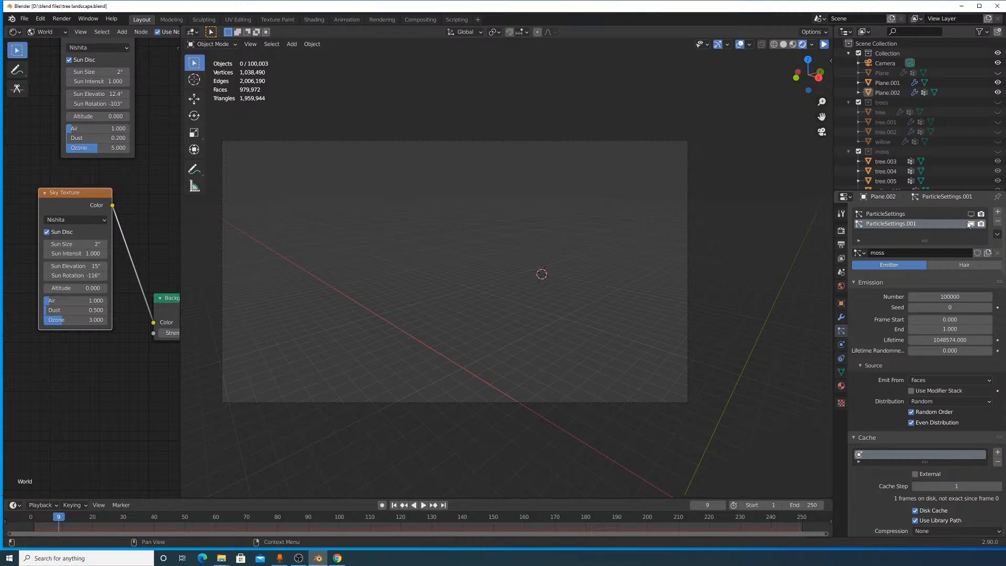
left_click(841, 231)
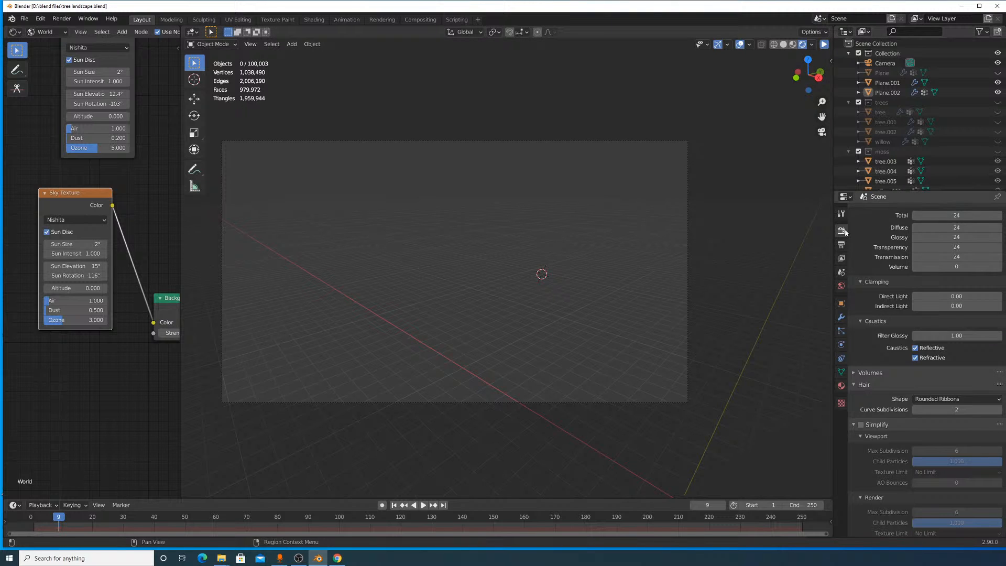
left_click(823, 45)
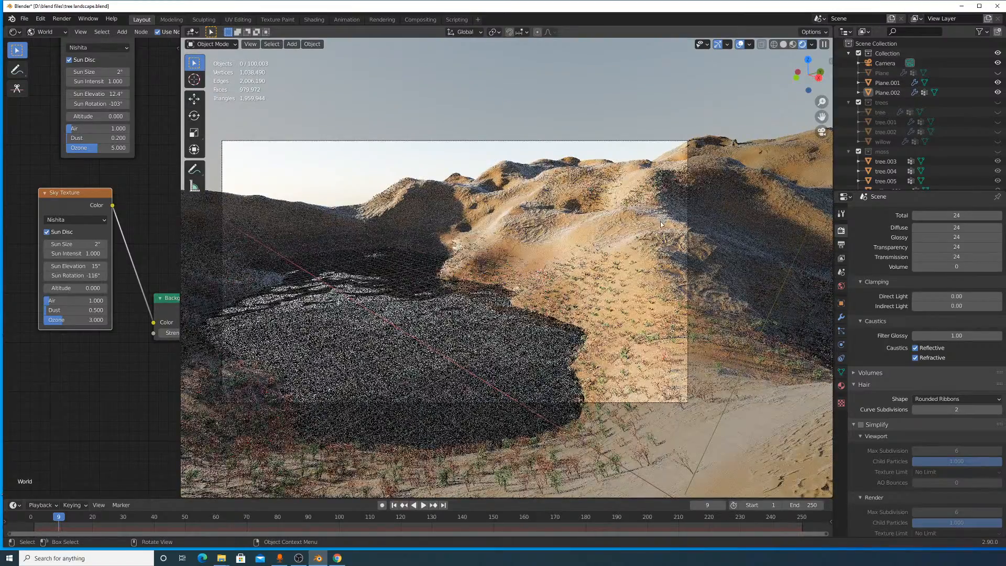
scroll(661, 236, "up", 2)
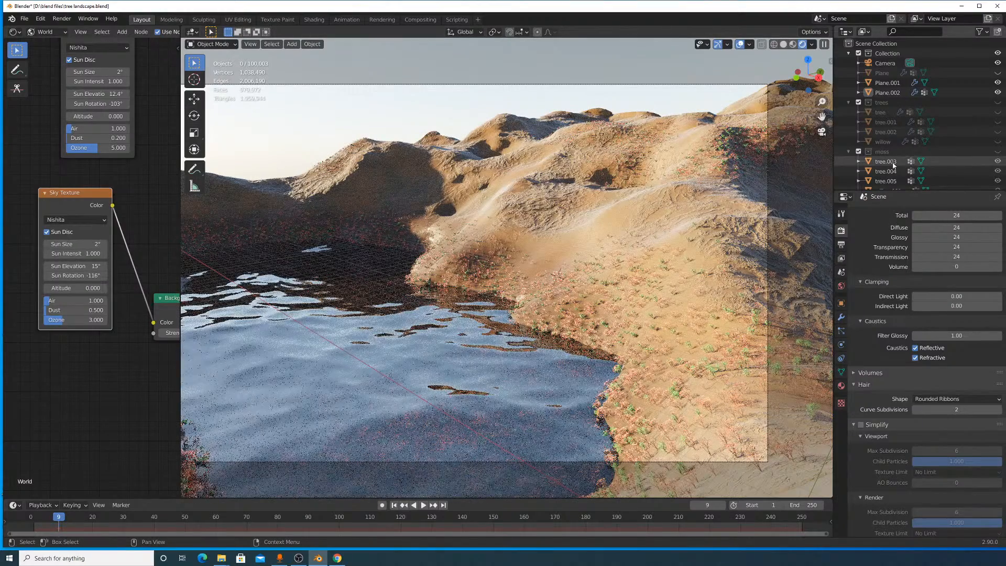
Assign the material tree leaves japanese maple.001 to the leaf slots of moss objects tree.003 and tree.004.
left_click(891, 162)
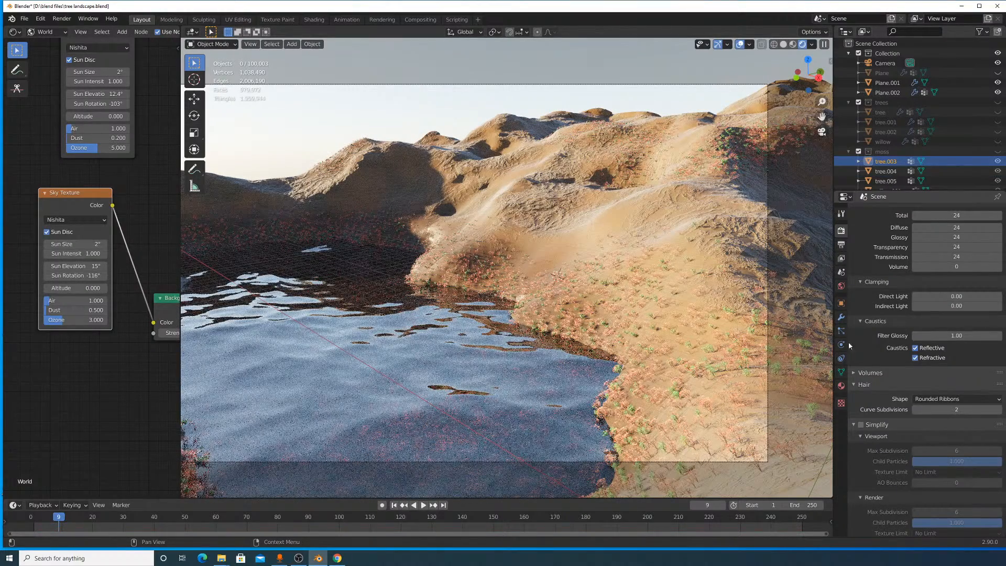
left_click(842, 386)
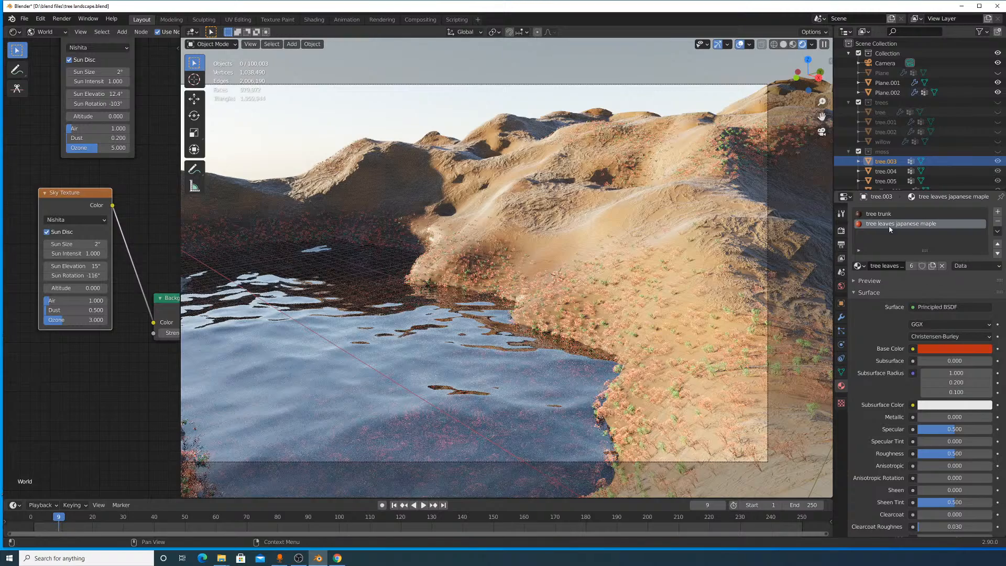
left_click(858, 266)
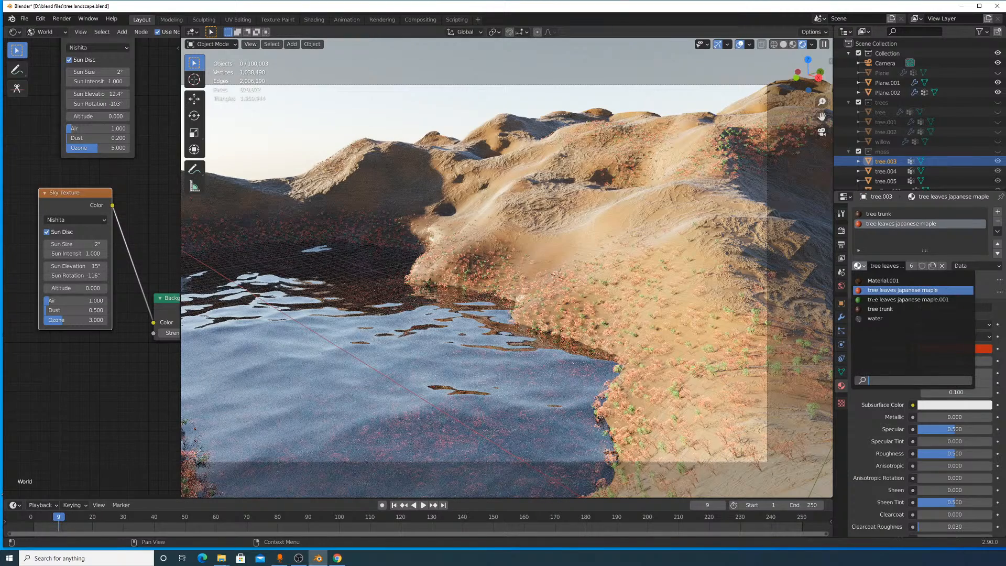
left_click(873, 302)
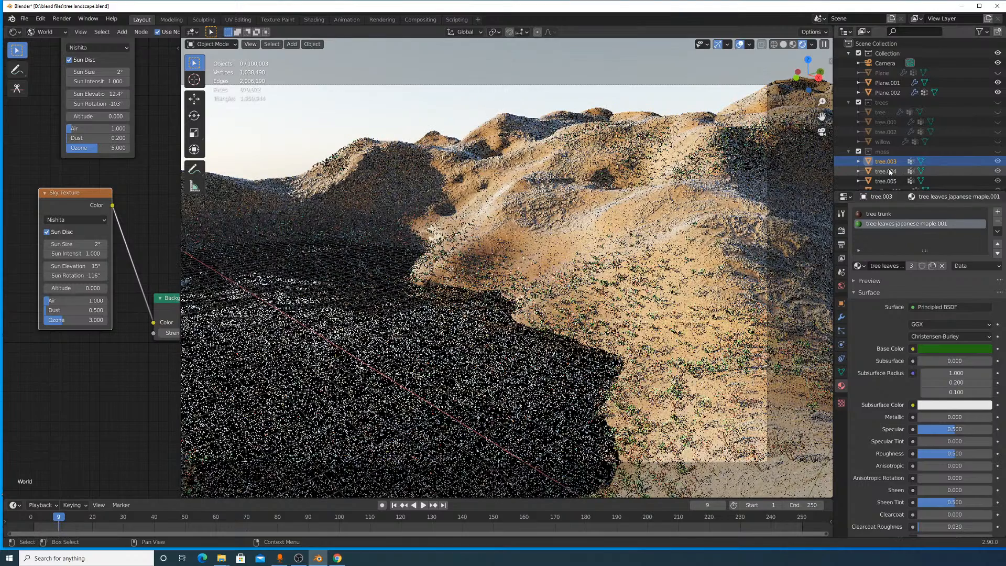
left_click(889, 172)
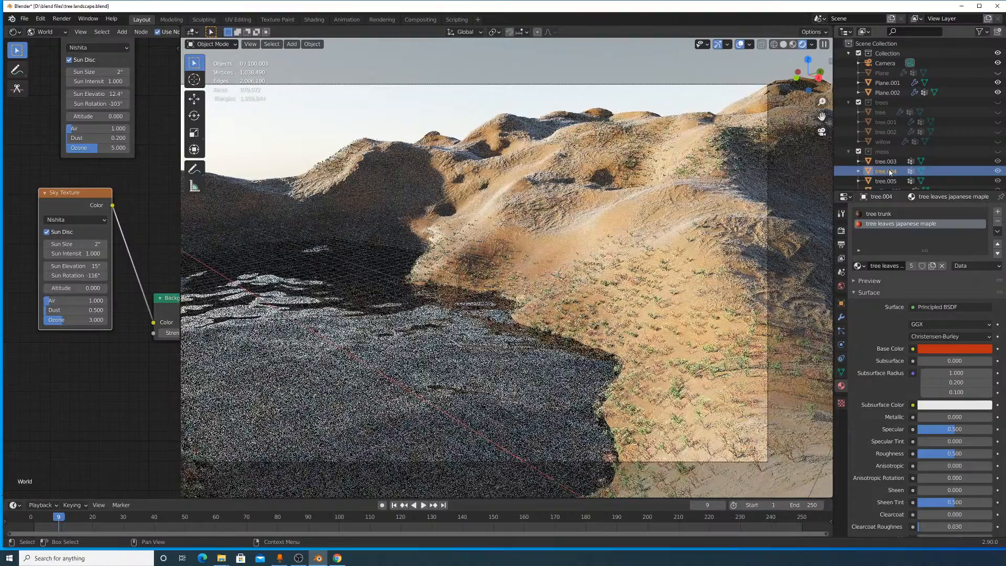
left_click(858, 265)
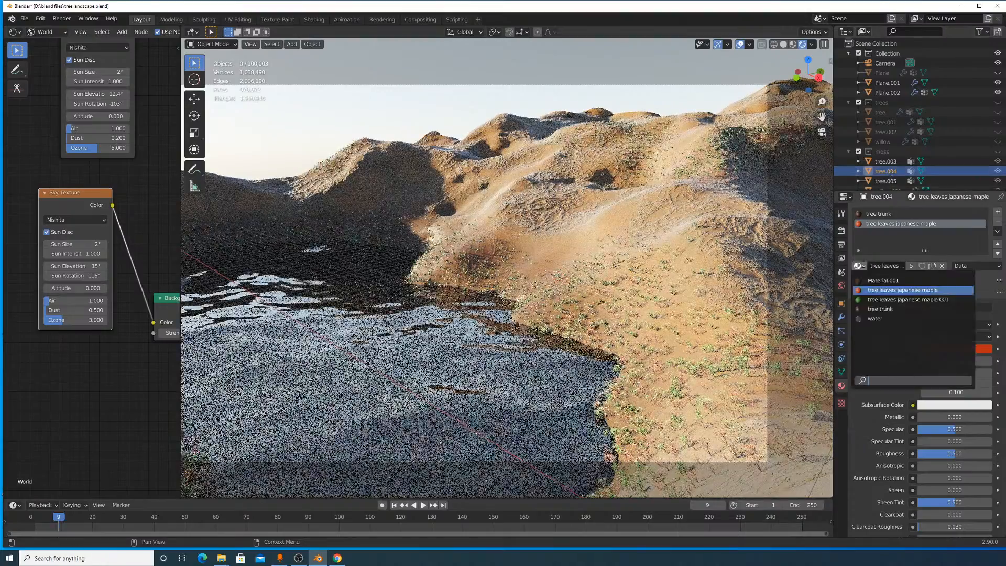
left_click(876, 301)
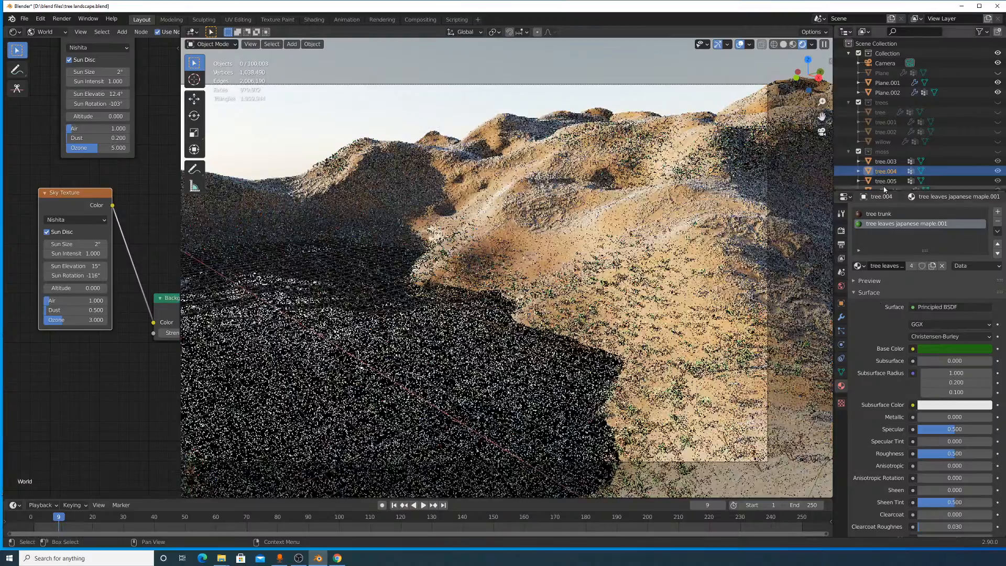
Use tree leaves japanese maple.001 as the leaf material of moss objects tree.005 and willow.001.
scroll(885, 184, "down", 1)
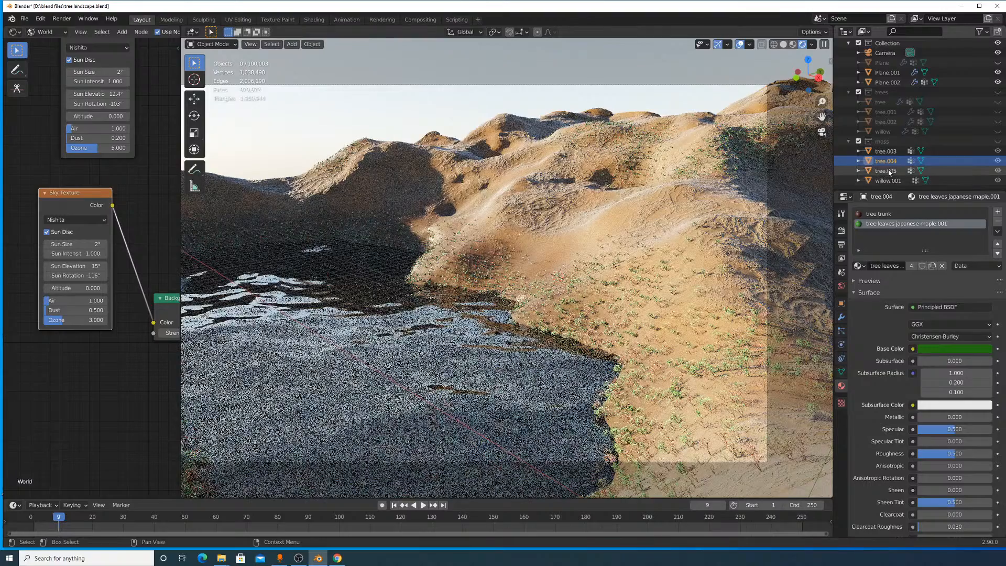
left_click(889, 171)
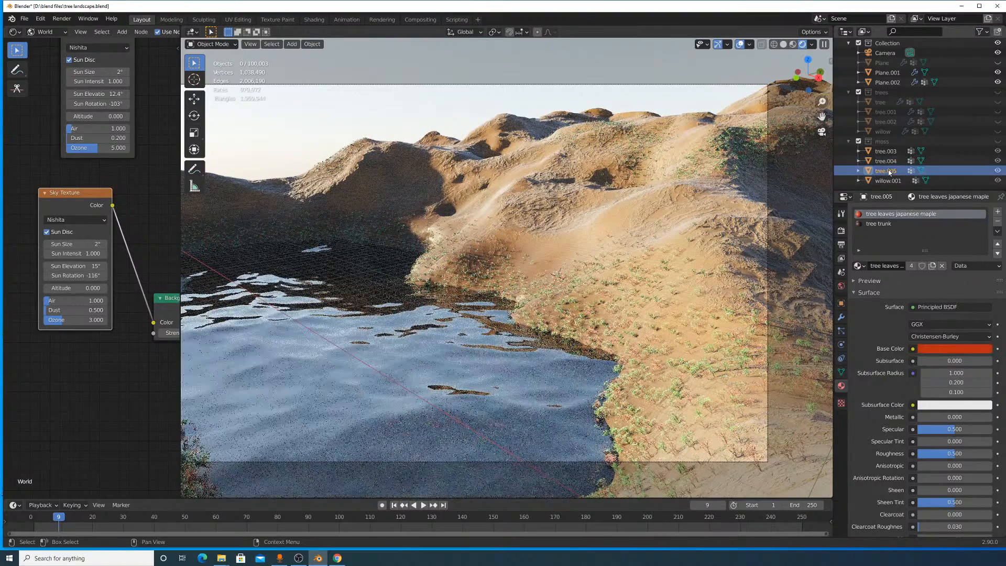
left_click(858, 265)
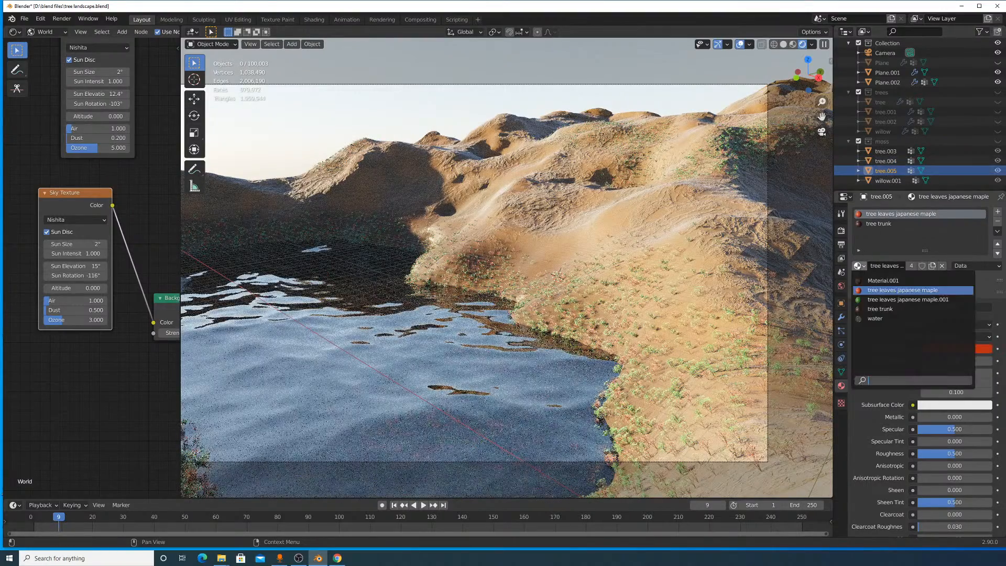
left_click(880, 301)
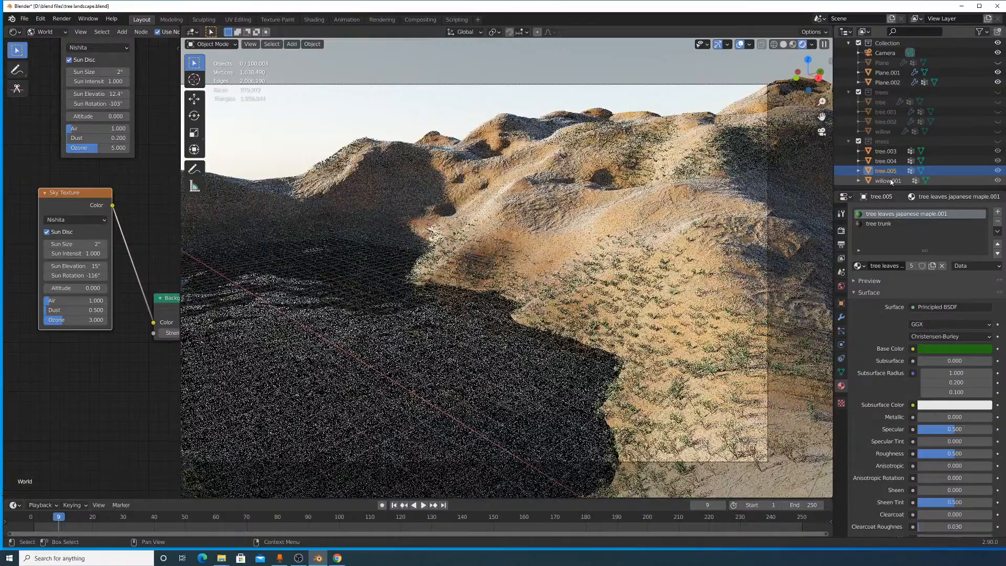
left_click(888, 180)
left_click(857, 266)
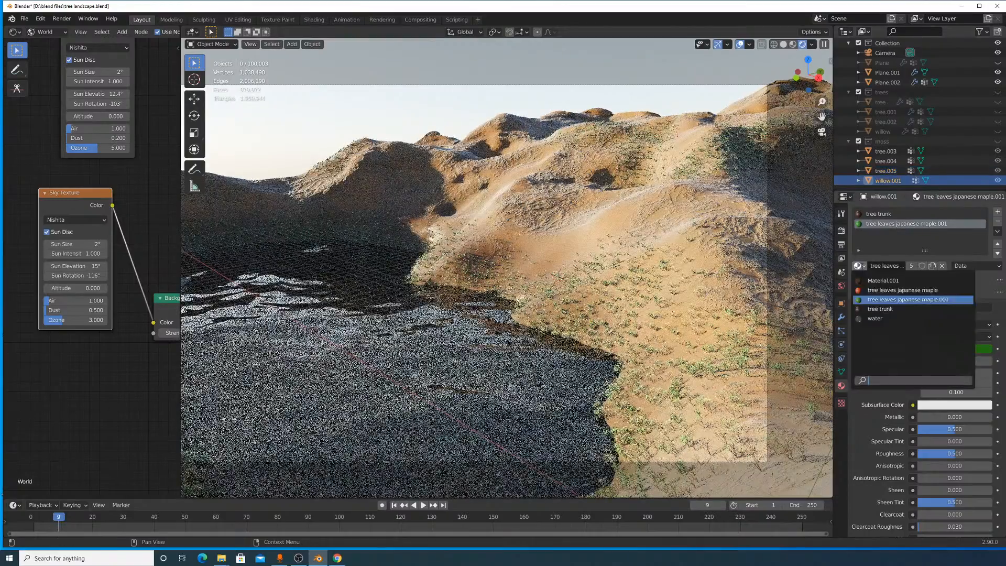
left_click(876, 302)
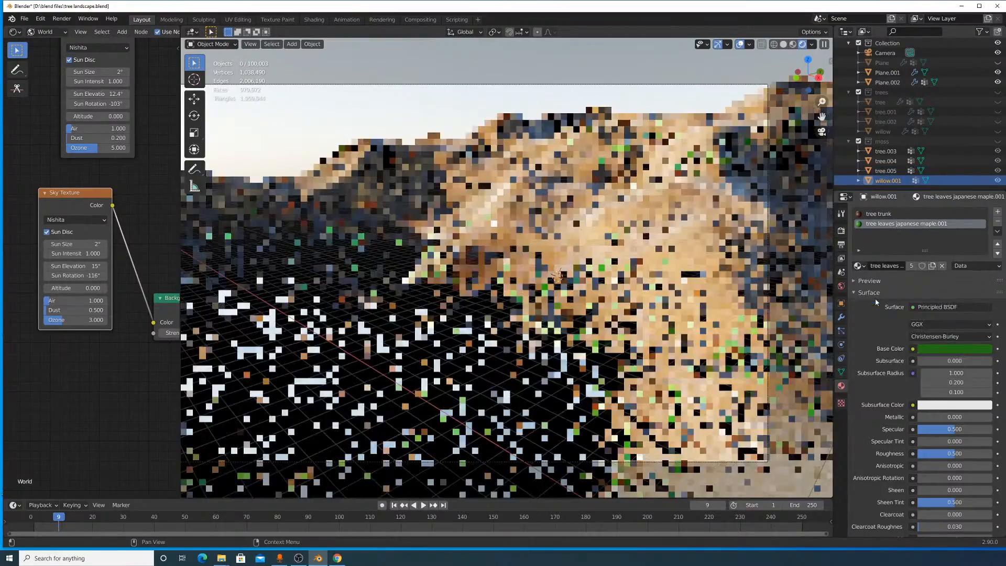
Hide and unhide Plane.001 and Plane.002 in turn to check what each contributes to the rendered scene.
scroll(894, 74, "up", 1)
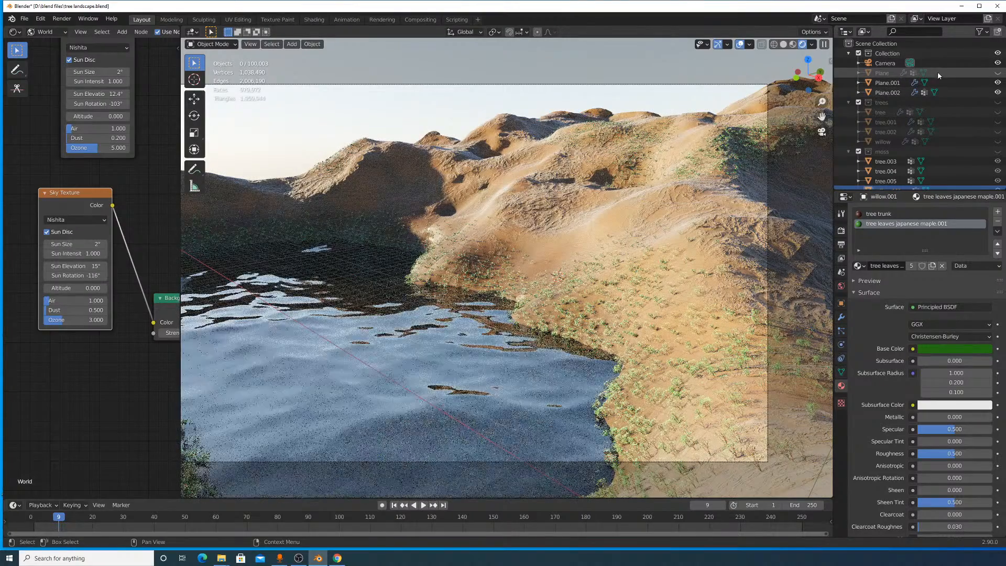
left_click(997, 82)
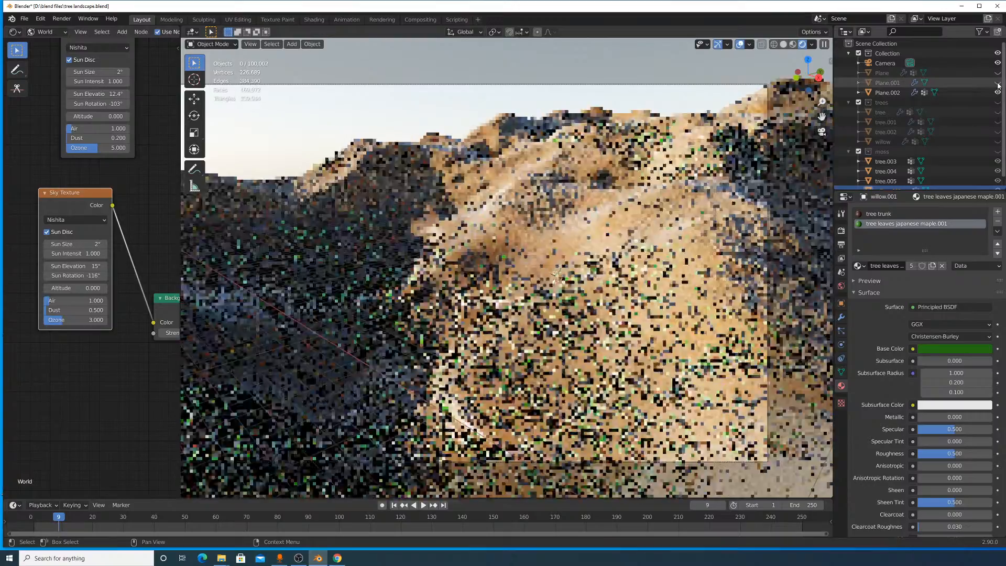
left_click(998, 83)
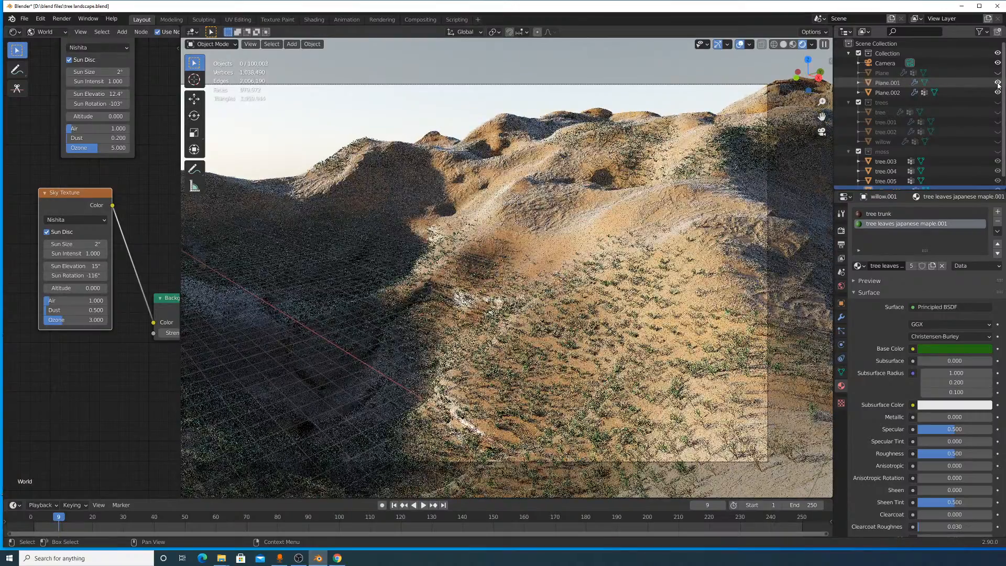
left_click(997, 92)
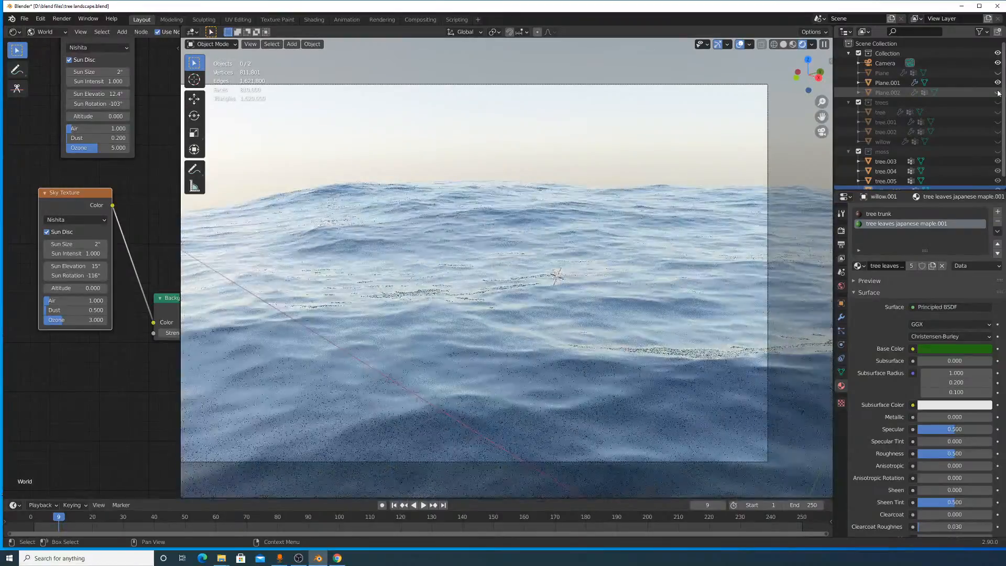
left_click(997, 92)
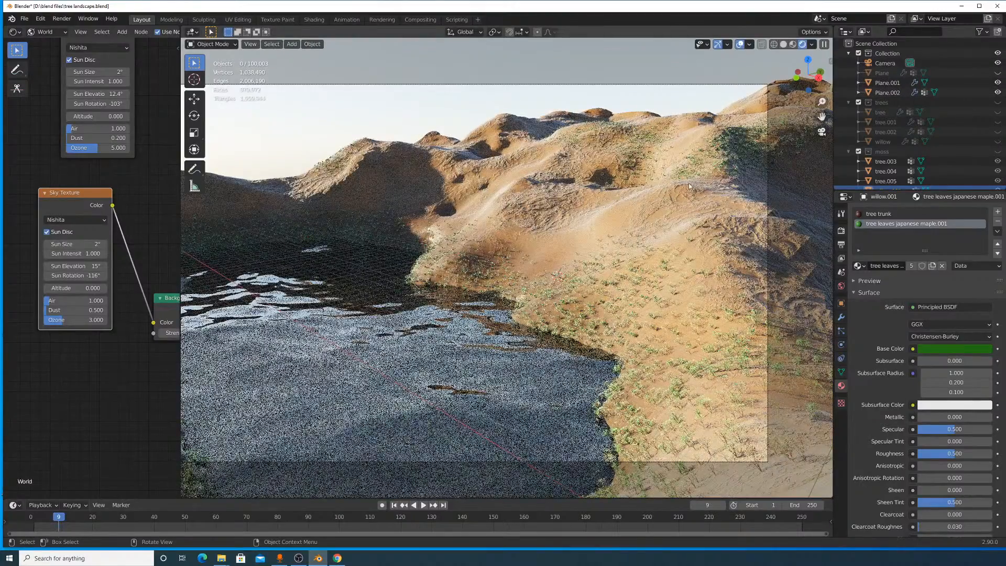
Examine the green moss across the terrain and shores in the rendered view from outside the camera frame.
scroll(692, 189, "down", 1)
scroll(693, 190, "down", 5)
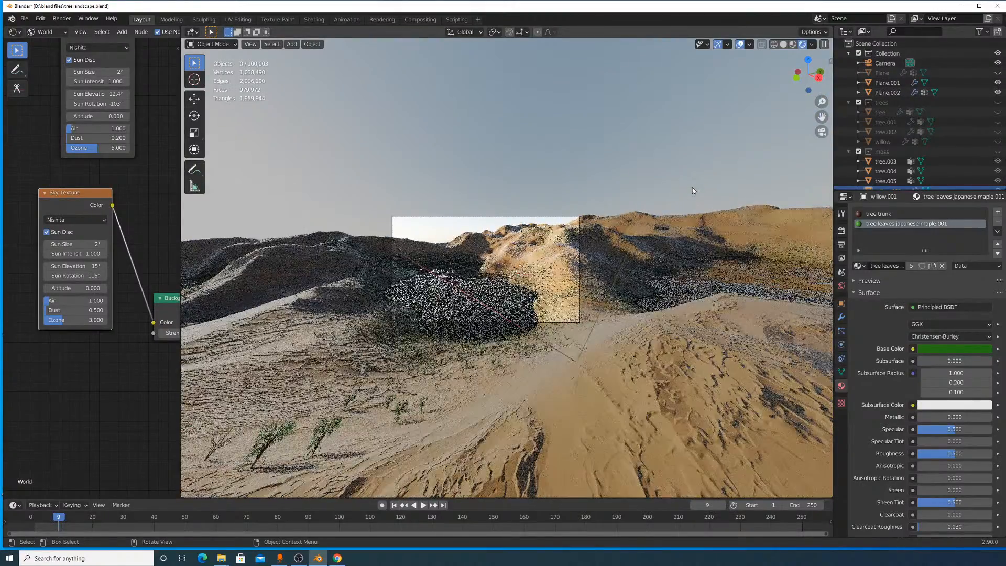
scroll(689, 190, "up", 5)
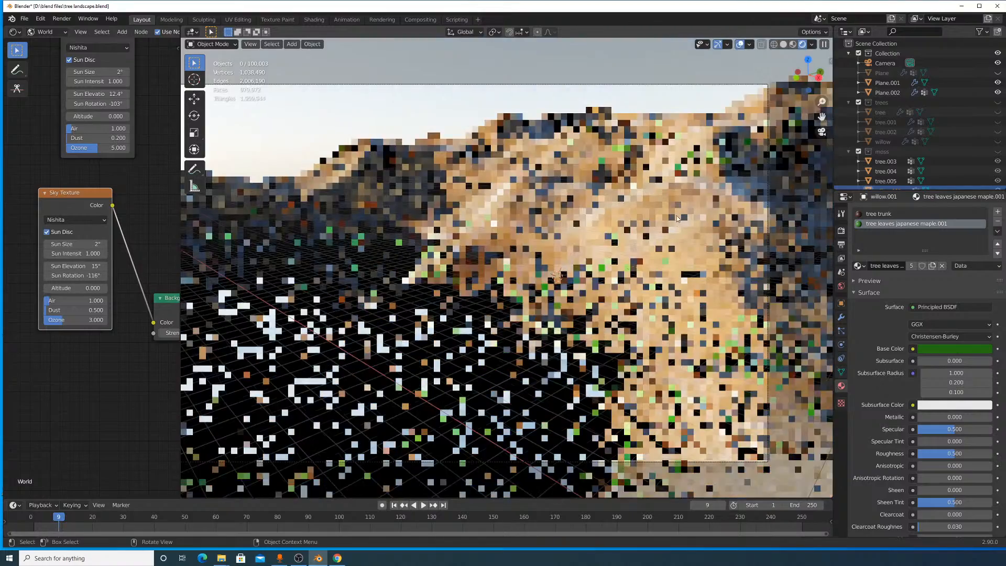
middle_click_drag(676, 216, 671, 226)
scroll(671, 225, "down", 8)
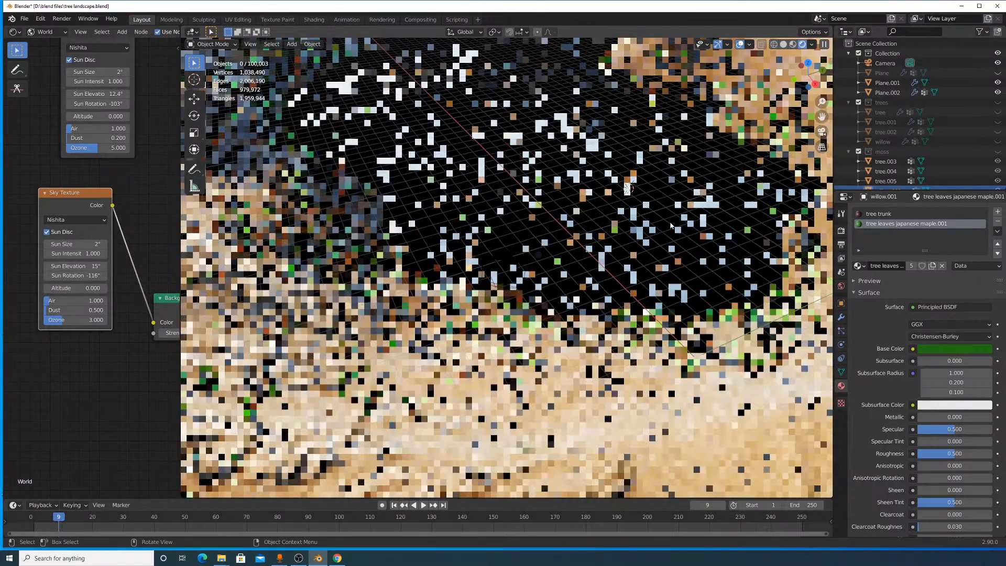
scroll(671, 223, "down", 3)
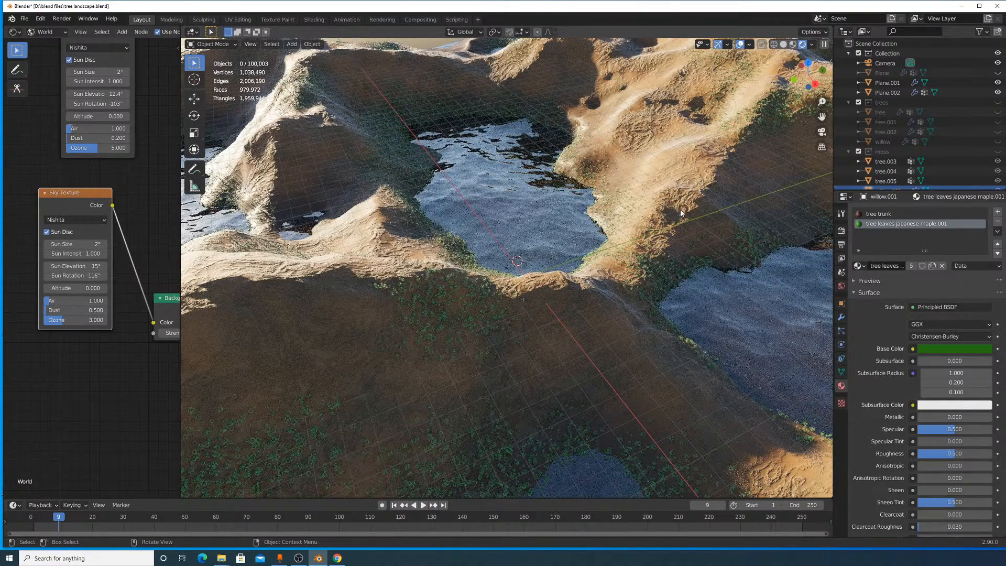
Switch the viewport to solid shading and unhide the terrain object Plane, keeping Plane.001 and the camera shown.
left_click(784, 45)
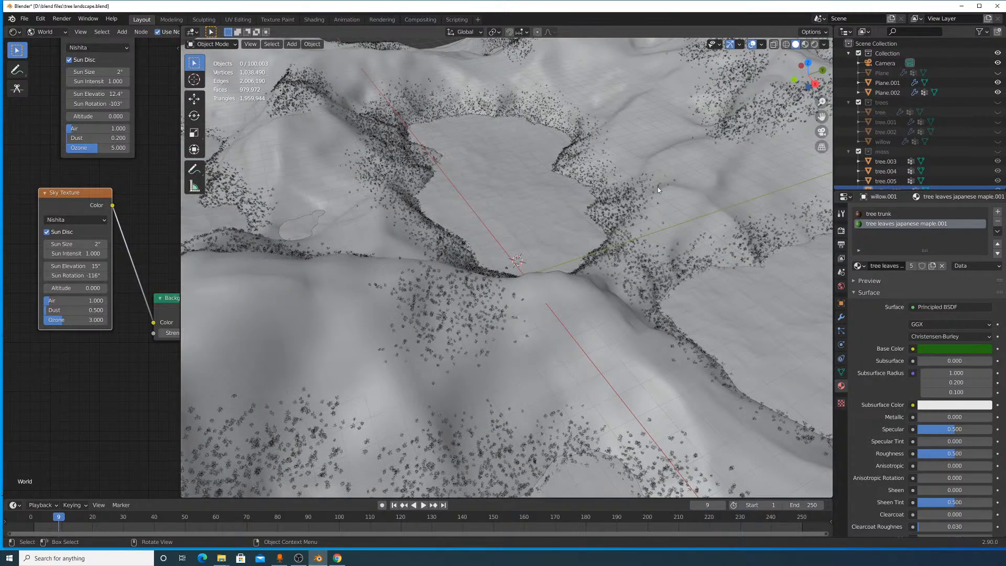
middle_click_drag(708, 171, 797, 172)
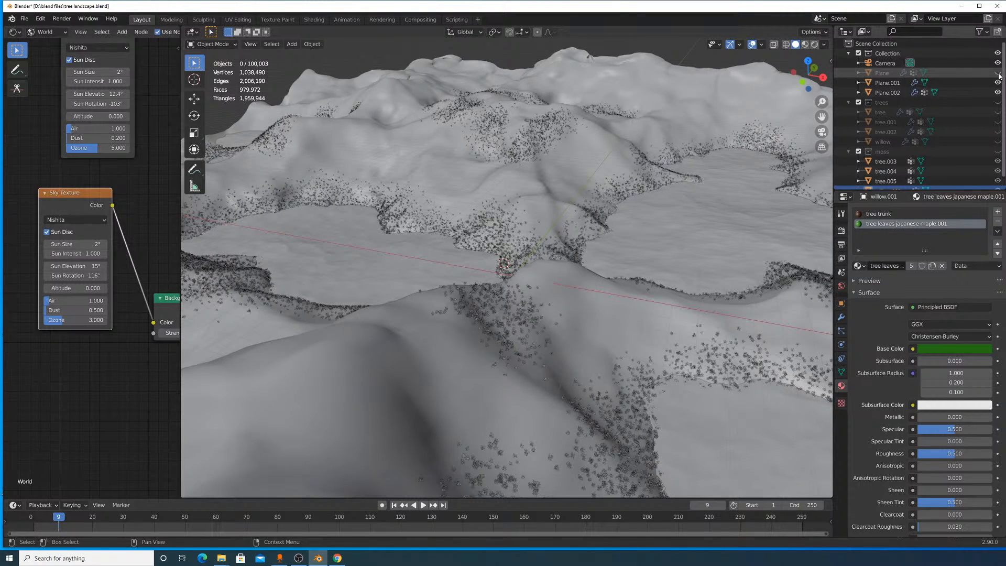
left_click(998, 73)
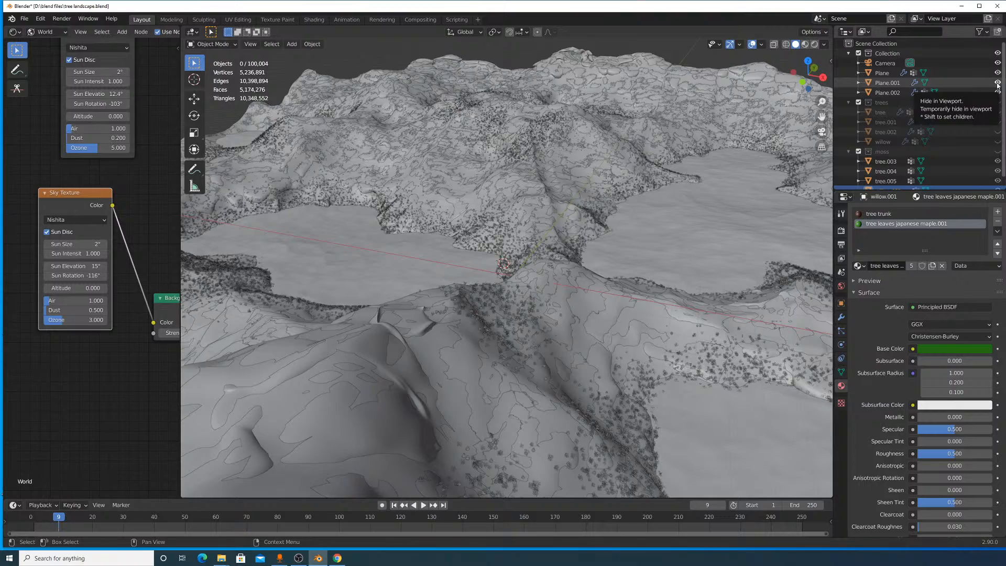
left_click(998, 83)
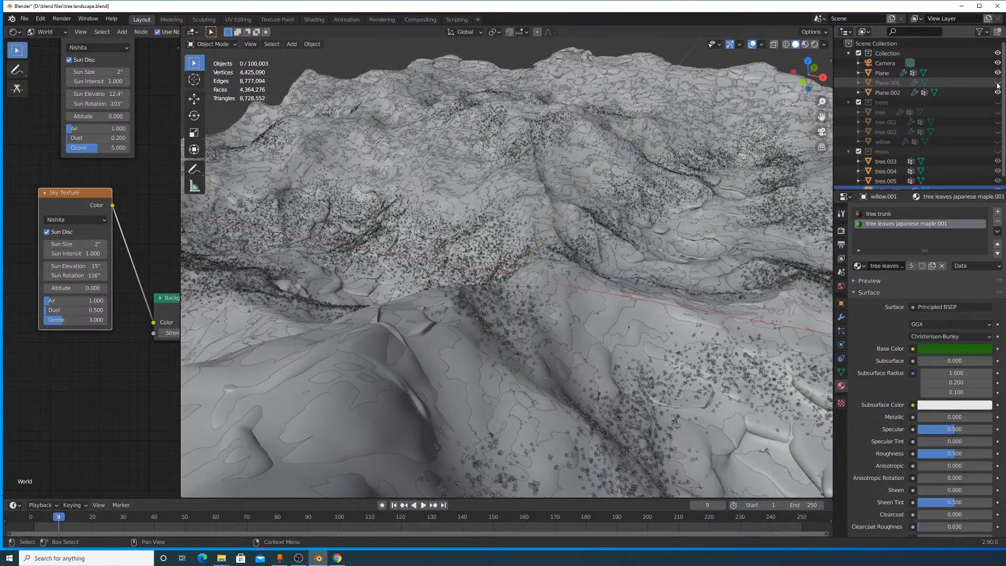
left_click(998, 84)
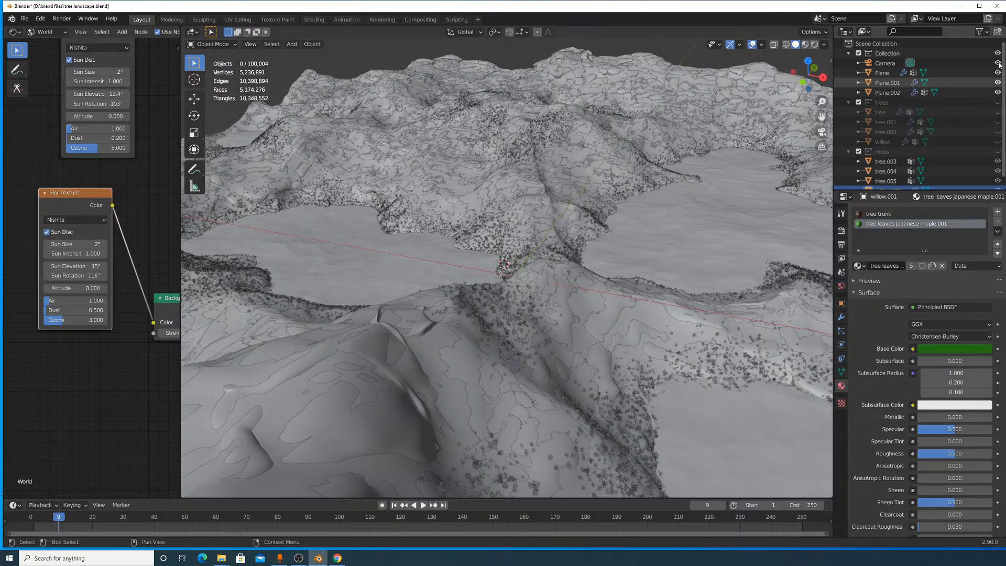
left_click(998, 62)
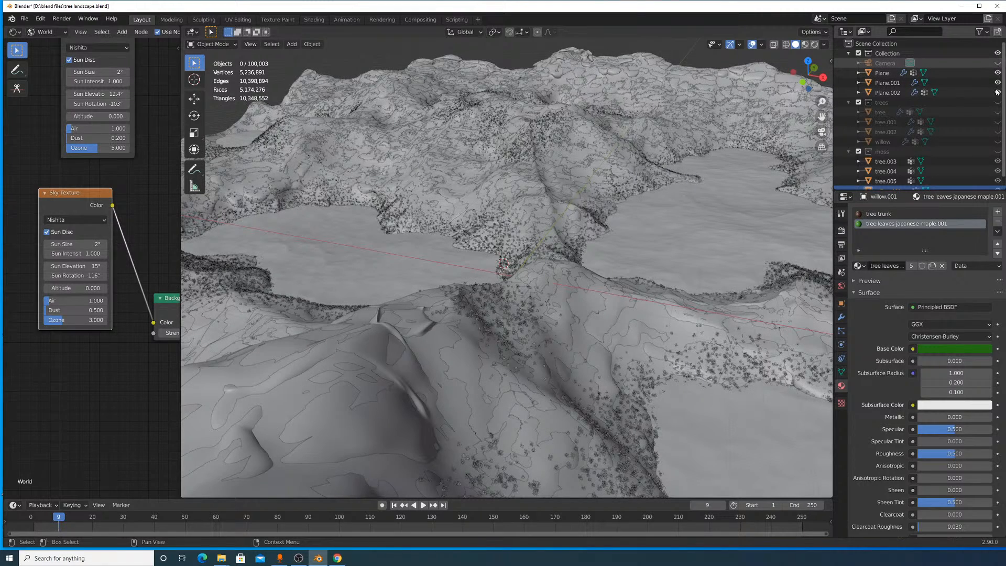
key("ctrl+z")
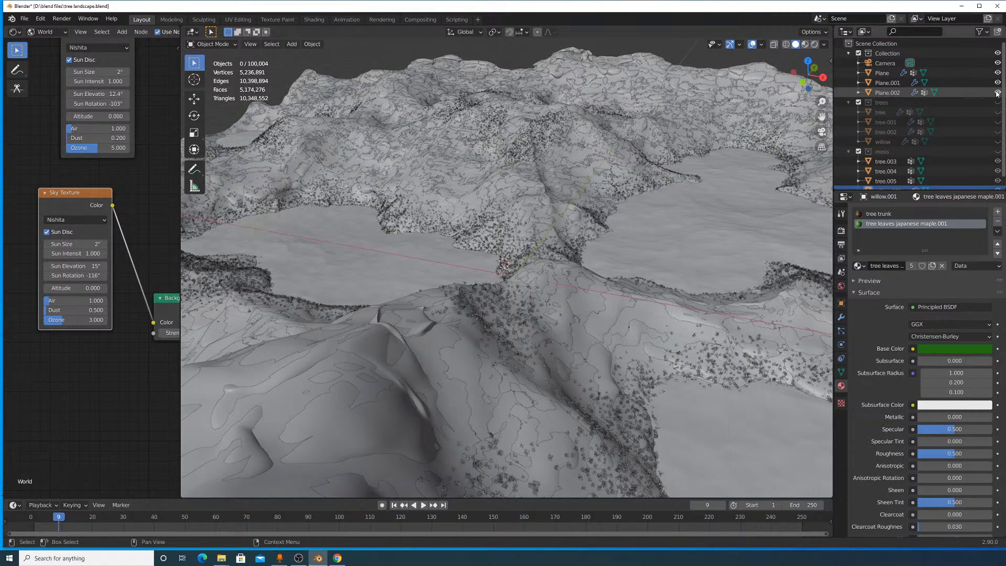
Hide Plane.002 and view the remaining terrain through the active camera in rendered shading.
left_click(997, 93)
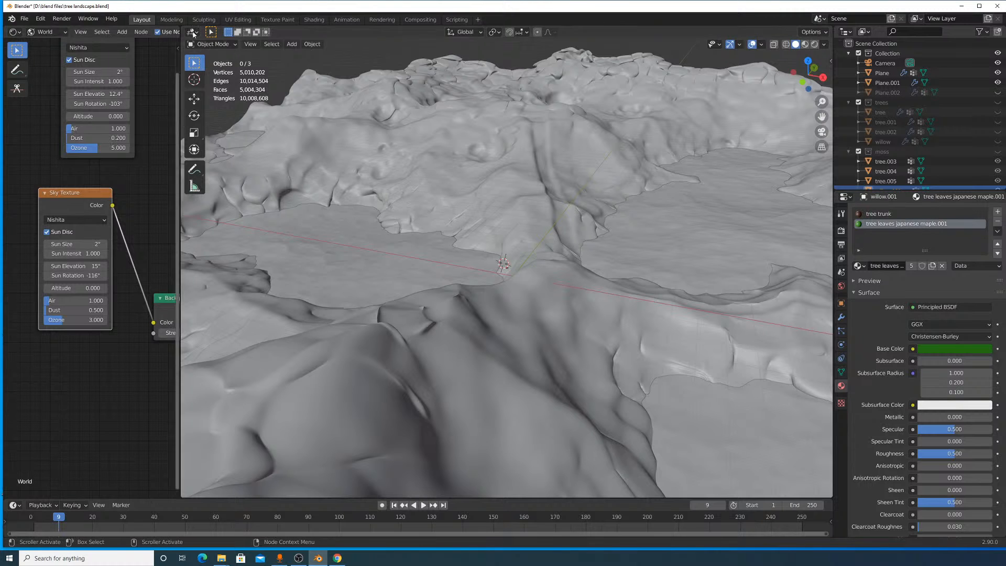
left_click(251, 44)
mouse_move(281, 150)
left_click(398, 153)
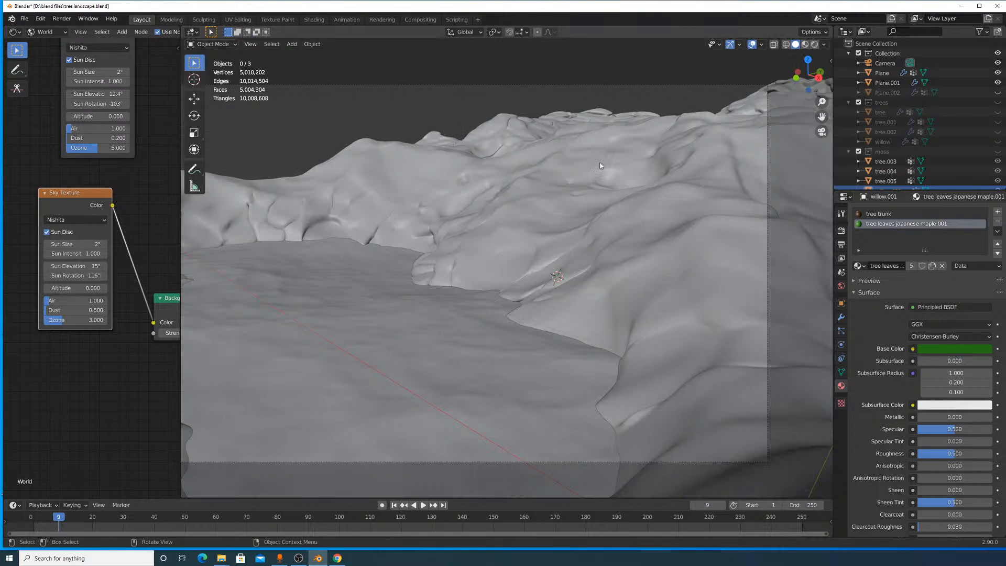
left_click(814, 44)
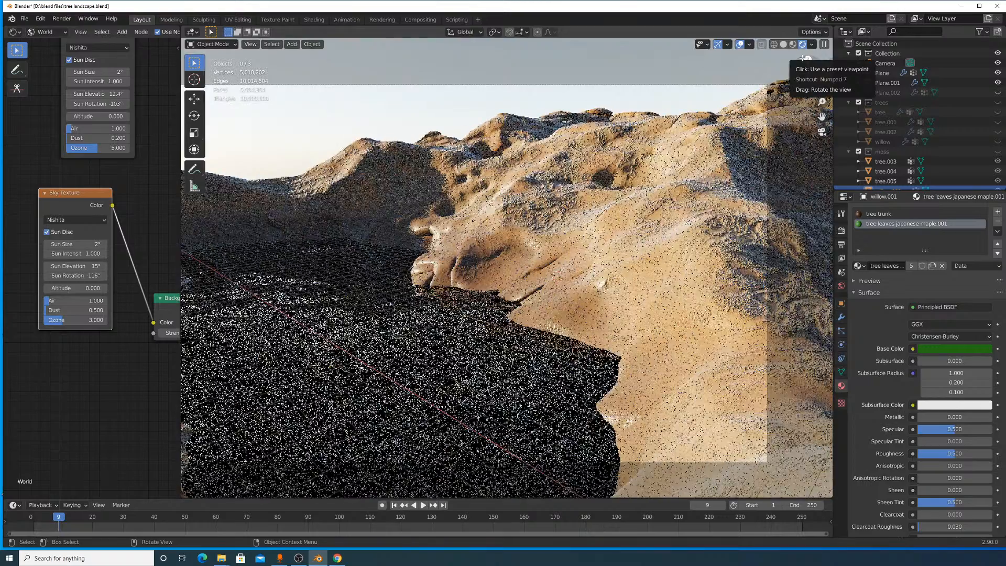
Select and unhide Plane.002, and open its moss particle settings.
left_click(980, 93)
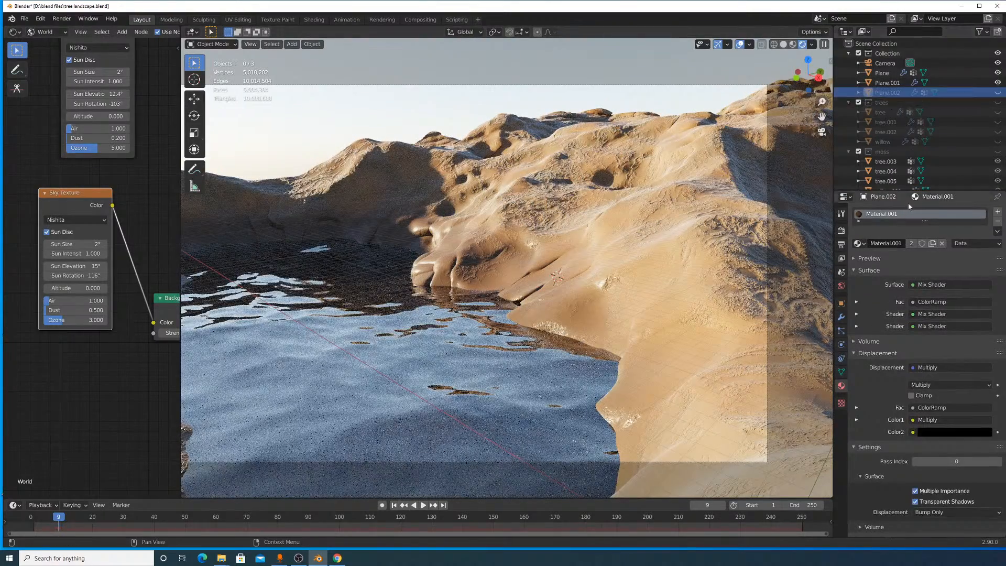
left_click(998, 93)
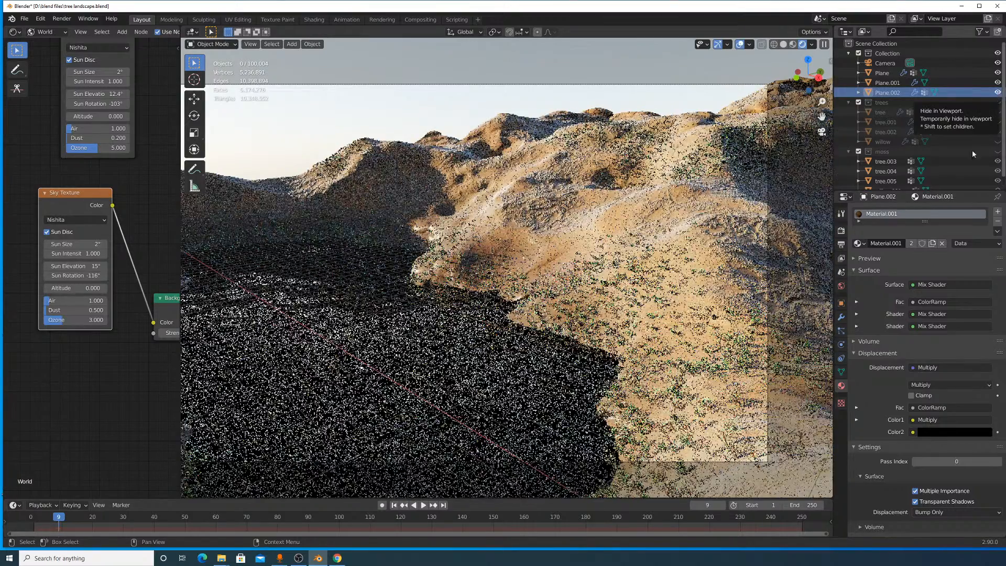
left_click(842, 331)
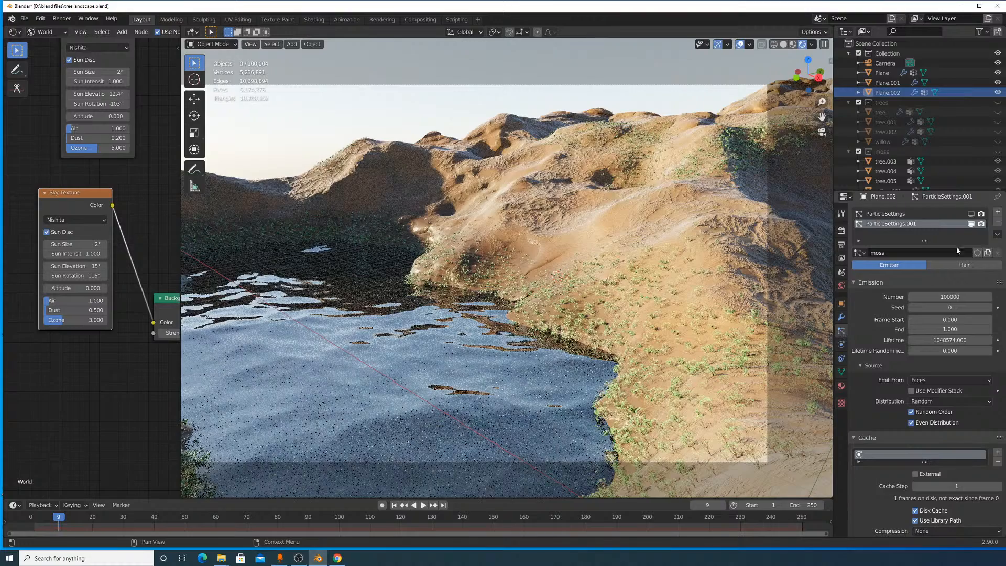
Review the moss particle system's rotation, physics and render settings on Plane.002.
scroll(962, 270, "down", 15)
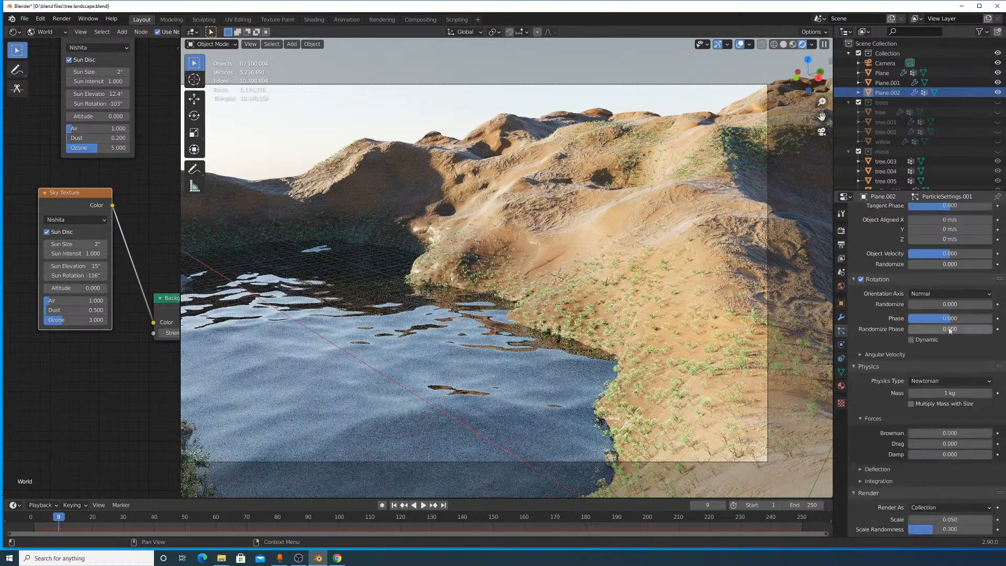
scroll(949, 329, "up", 8)
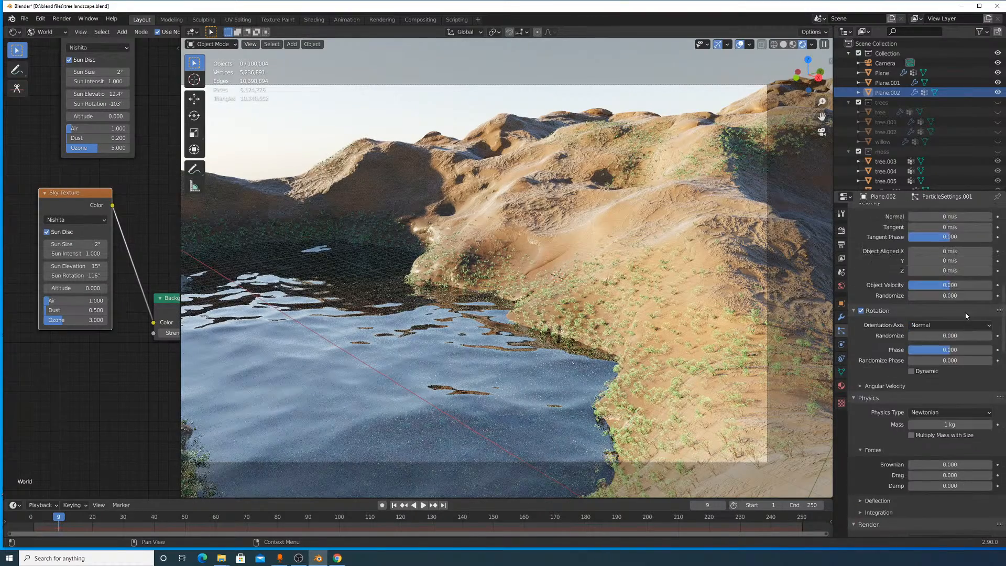
scroll(944, 347, "down", 12)
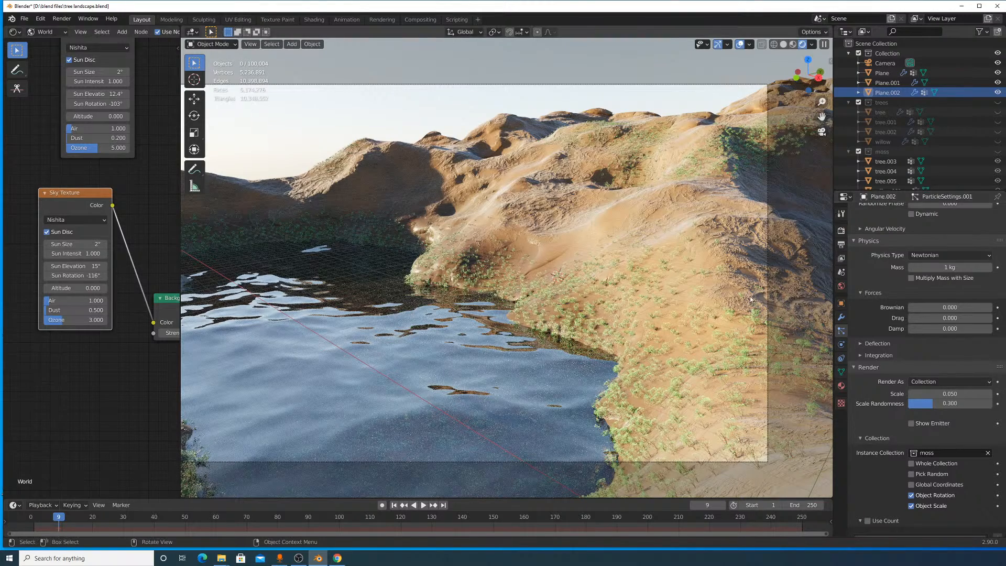
Survey the moss-covered terrain from outside the camera frame, and return to the active camera view.
middle_click_drag(749, 309, 741, 312)
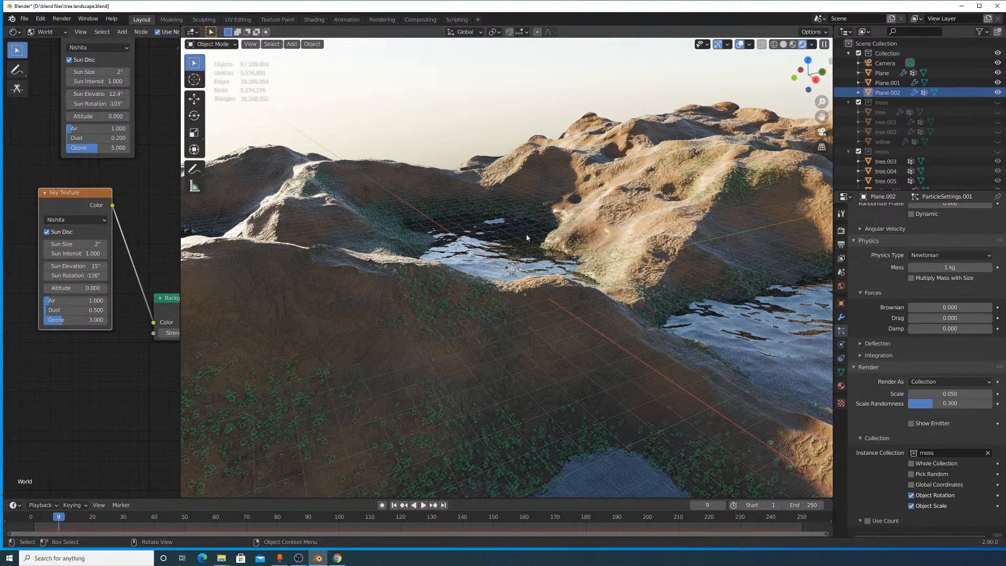
scroll(540, 272, "down", 4)
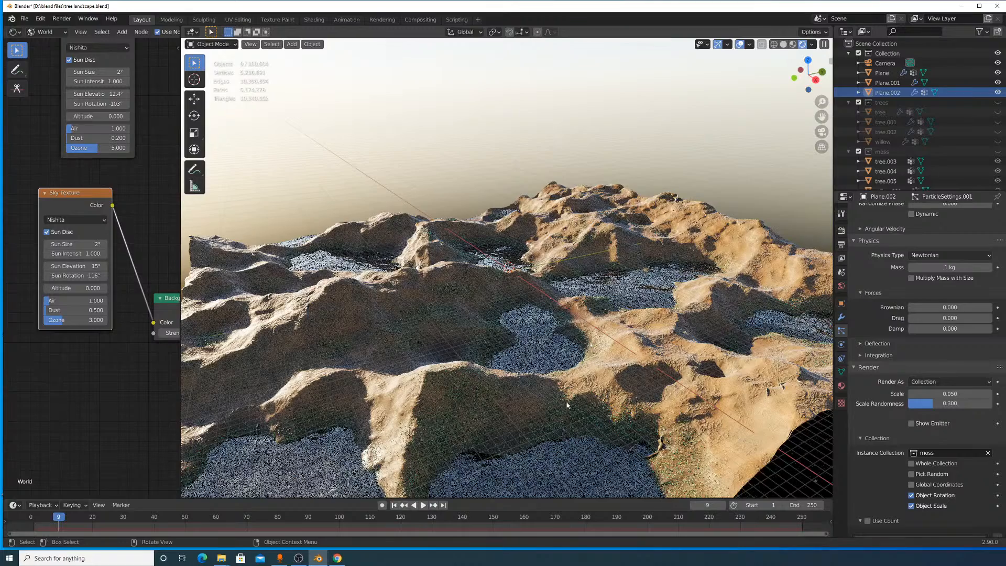
left_click(254, 44)
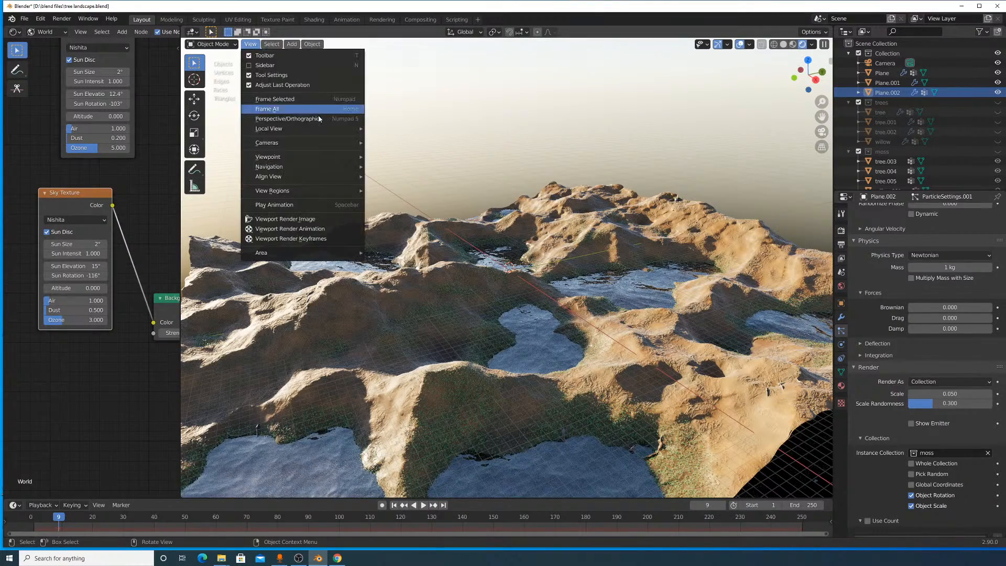
mouse_move(300, 141)
left_click(382, 154)
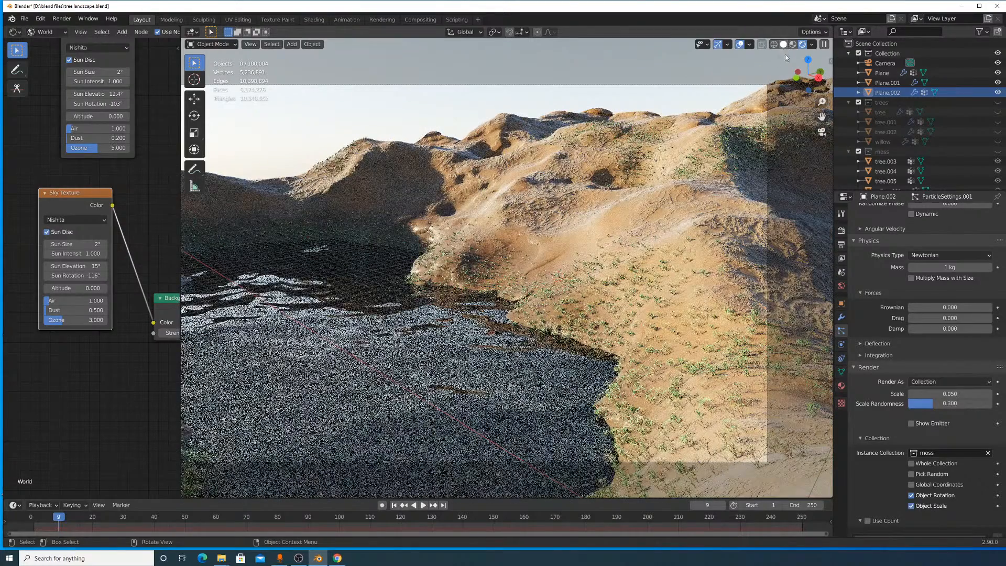
Enable viewport display of the tree particle system ParticleSettings in solid shading, and view the combined scene in rendered shading.
left_click(784, 45)
scroll(946, 237, "up", 15)
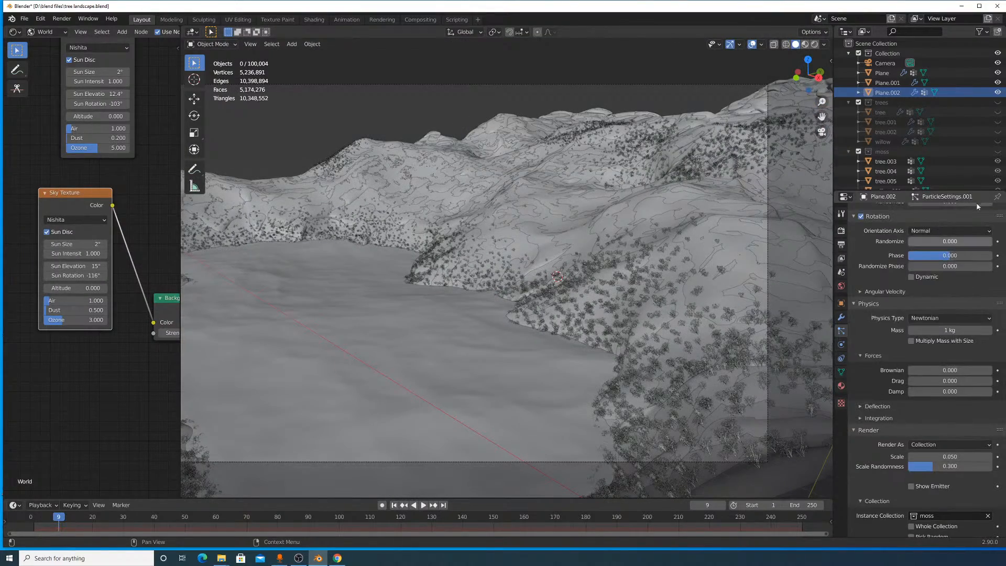
left_click(971, 214)
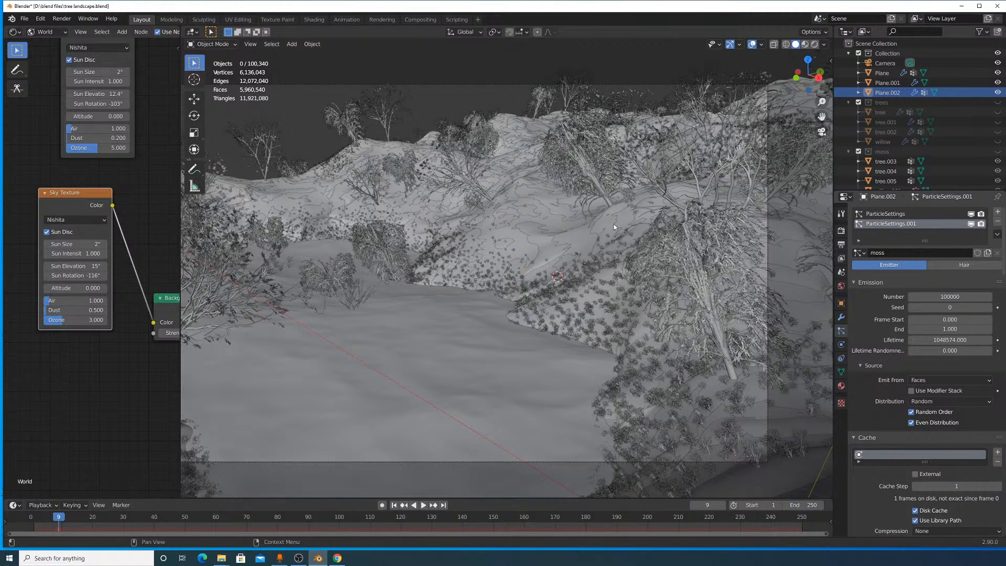
left_click(814, 44)
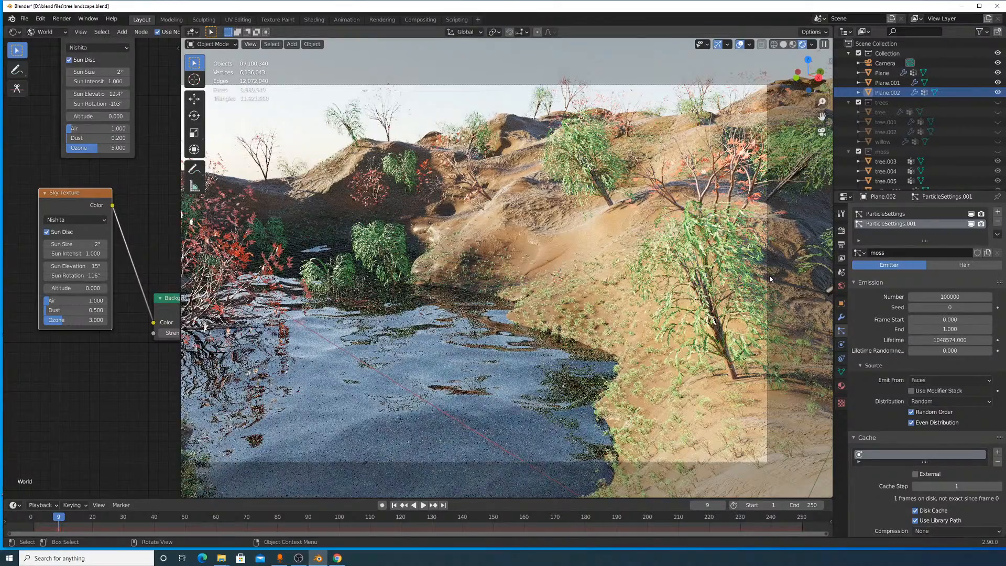
scroll(771, 279, "down", 2)
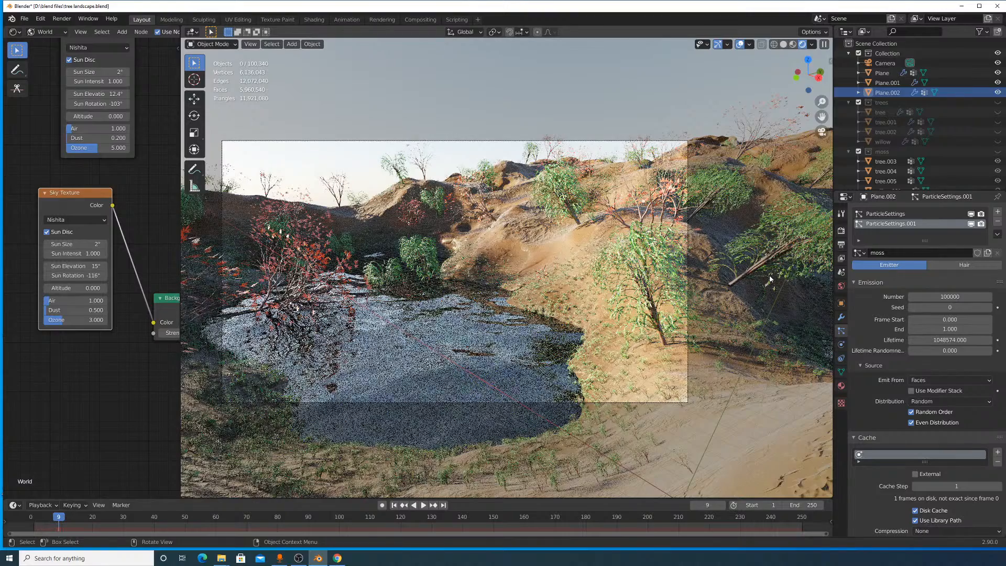
Switch the viewport to solid shading, compare both particle systems' settings with the moss system left active, and save the file.
left_click(783, 45)
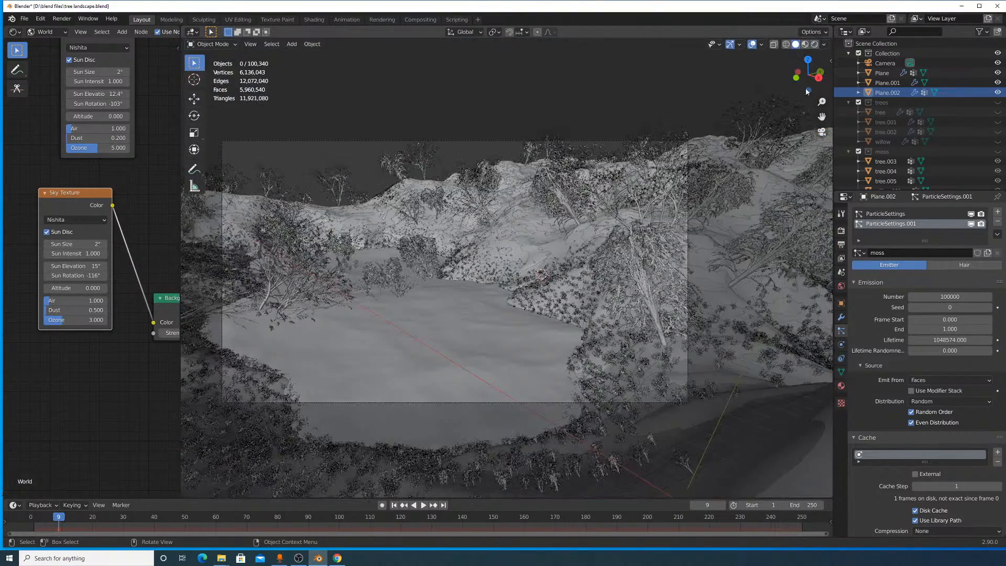
left_click(920, 214)
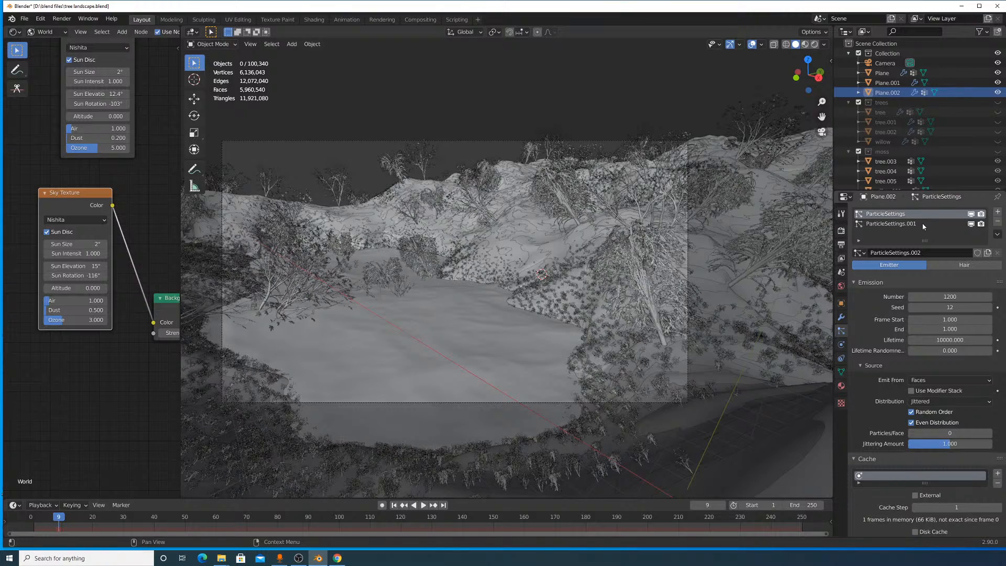
left_click(922, 222)
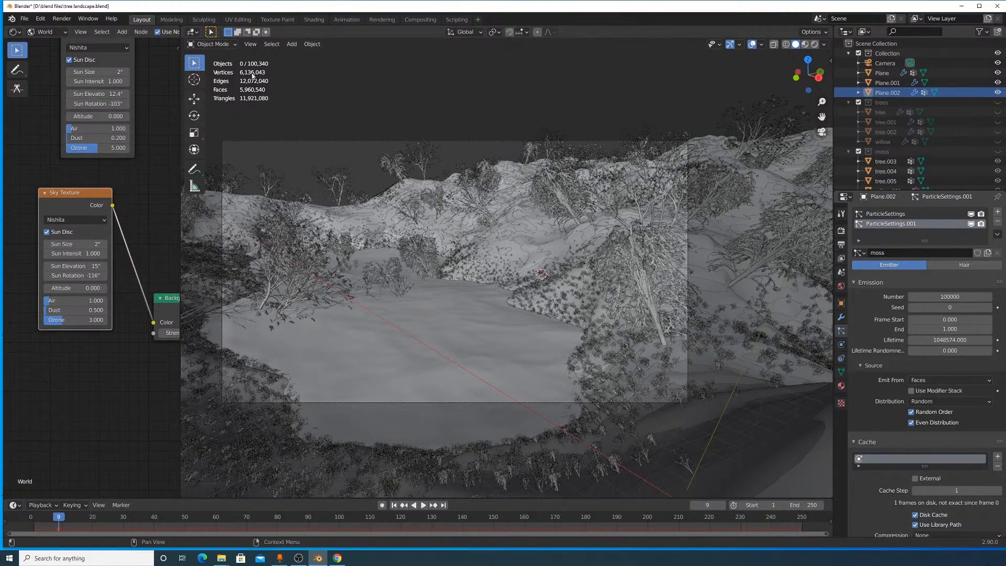
left_click(23, 18)
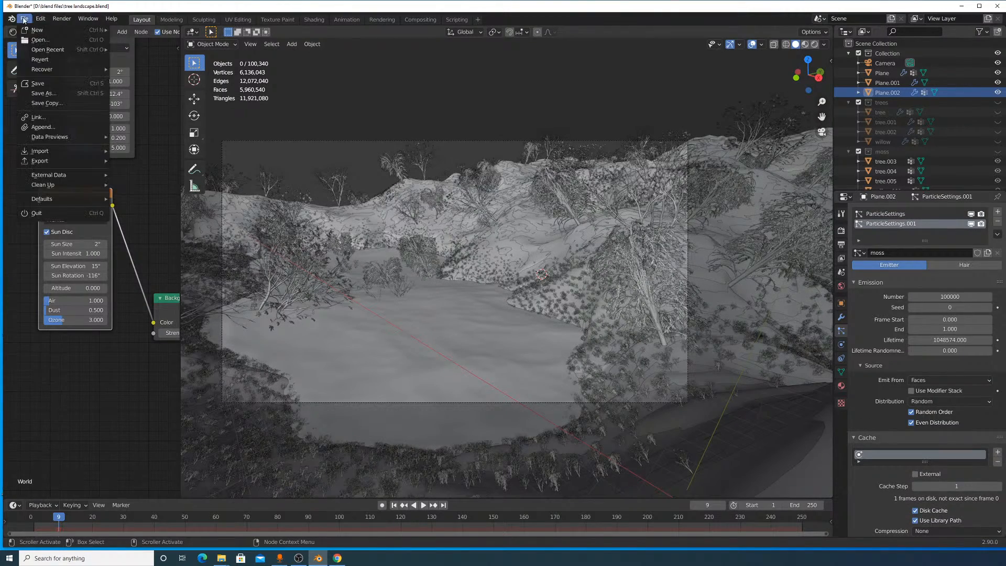
left_click(41, 83)
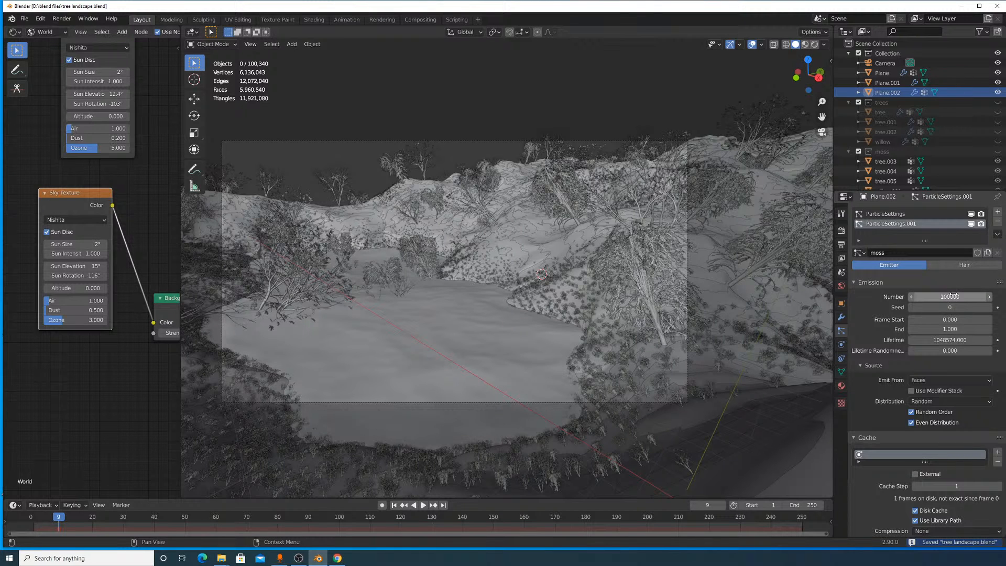
Bring up the viewport display settings of the moss particle system.
scroll(916, 407, "down", 15)
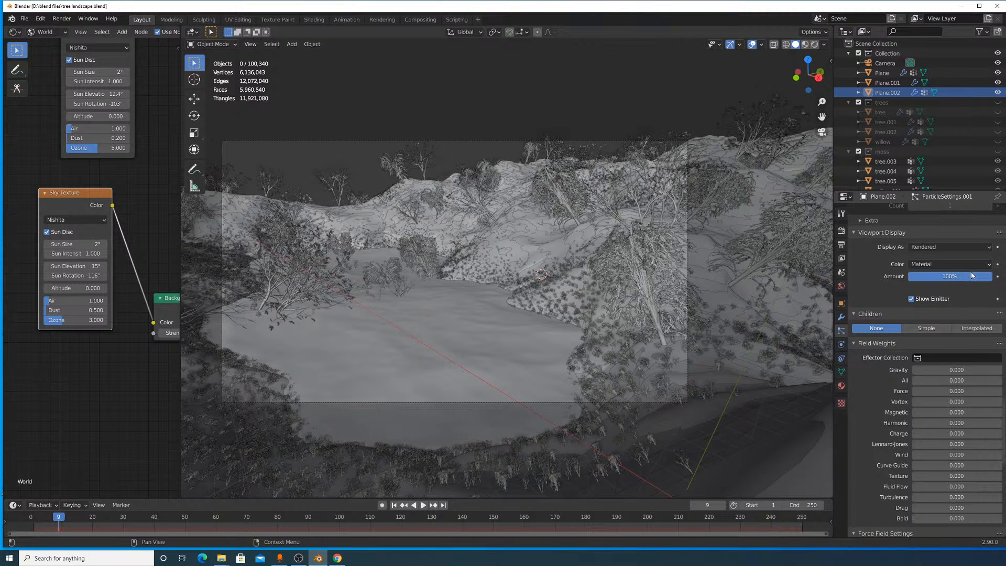
Lower the moss particle system's viewport display amount to 0% and set its emission number to 10000000.
left_click_drag(960, 276, 910, 276)
scroll(910, 293, "up", 20)
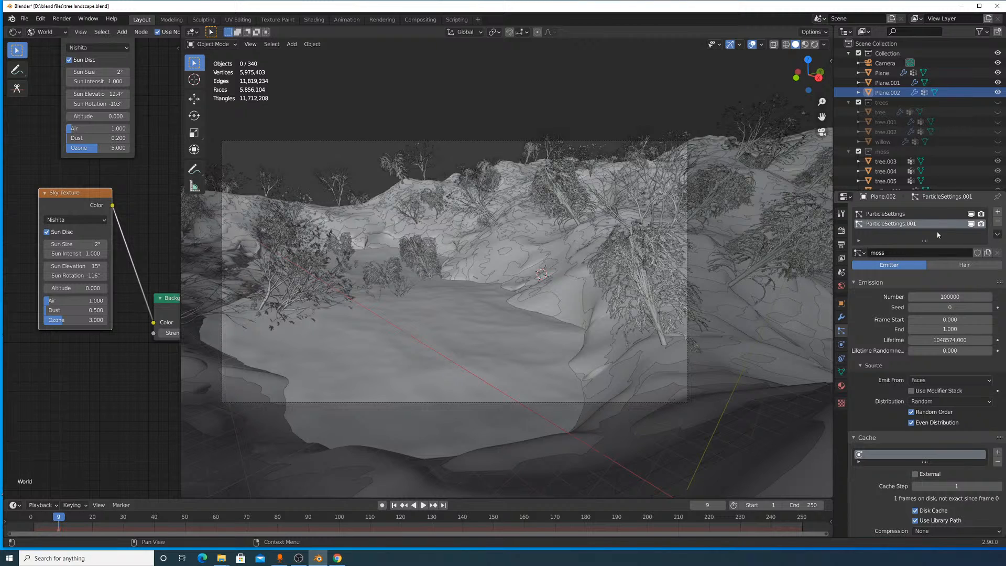
left_click(953, 294)
type("10000000")
Bake the moss particle cache, stop the bake after the first few frames, and play the timeline from the start.
scroll(922, 267, "down", 12)
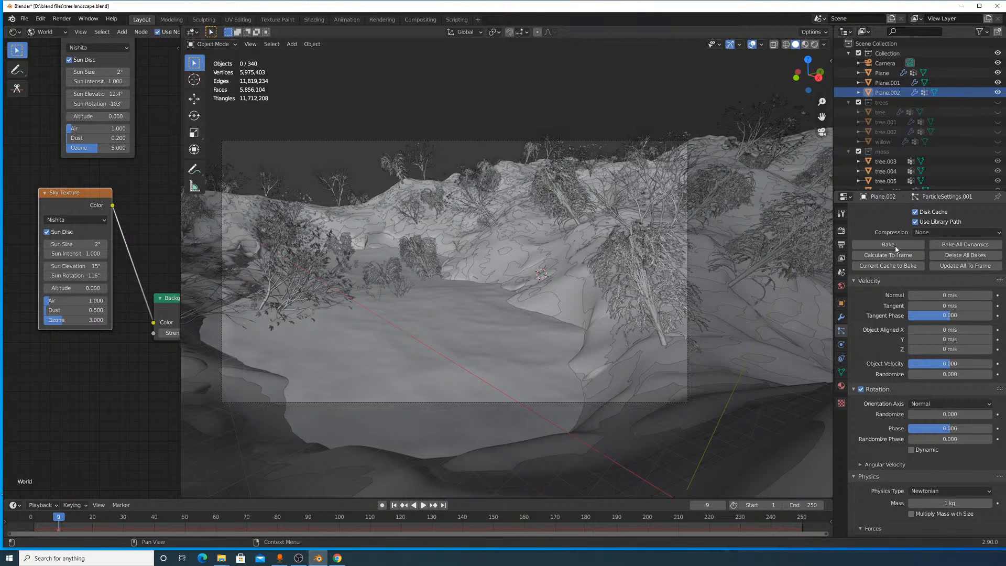
left_click(896, 249)
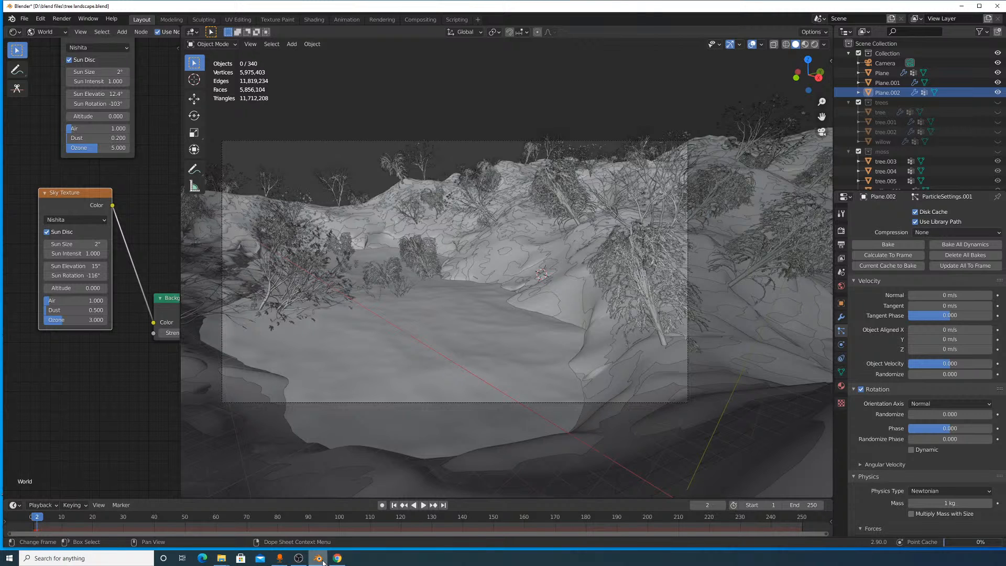
mouse_move(322, 562)
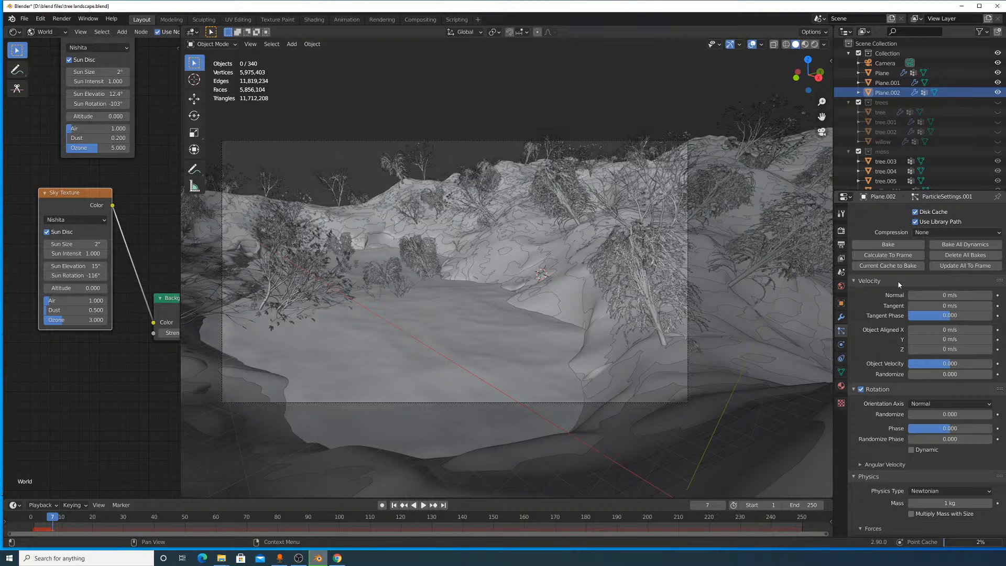
key("Escape")
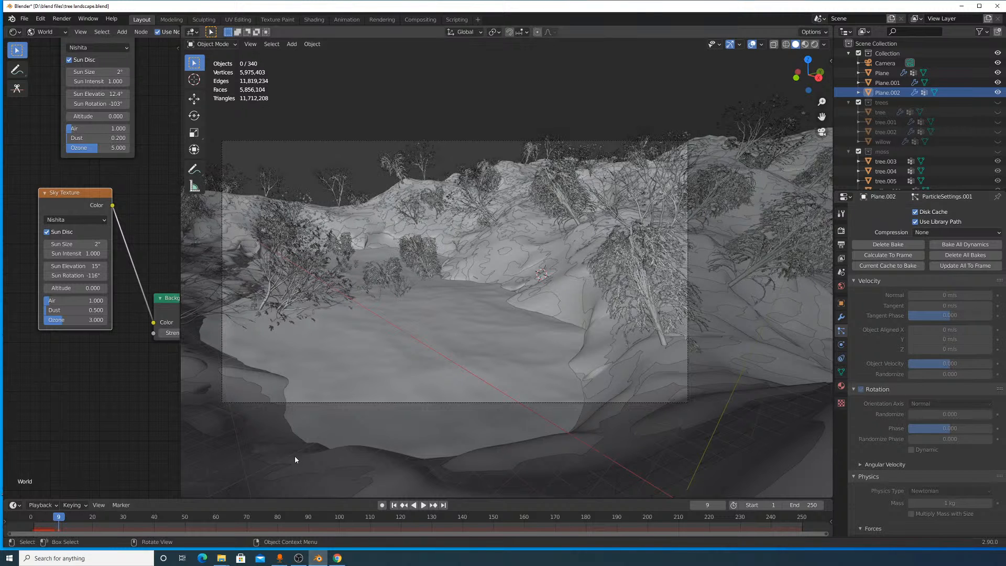
left_click(45, 520)
key("space")
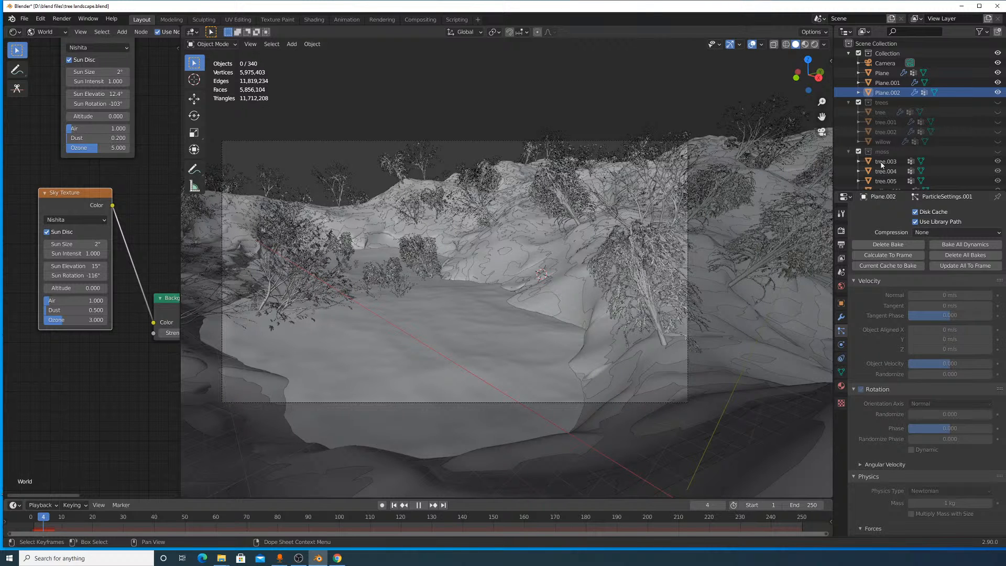
Hide both particle systems of Plane.002 in the viewport and save the file.
scroll(938, 226, "up", 12)
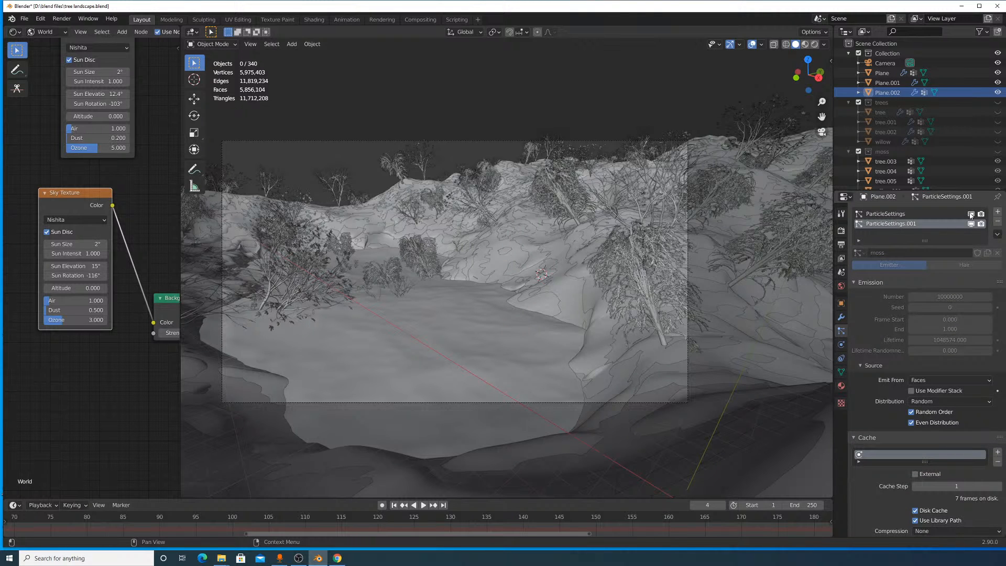
left_click(971, 214)
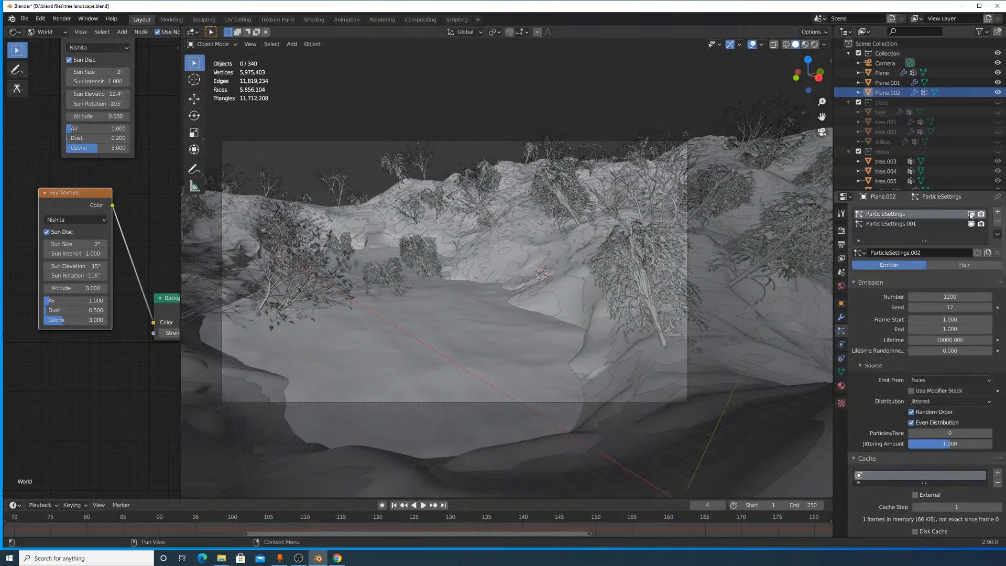
left_click(971, 224)
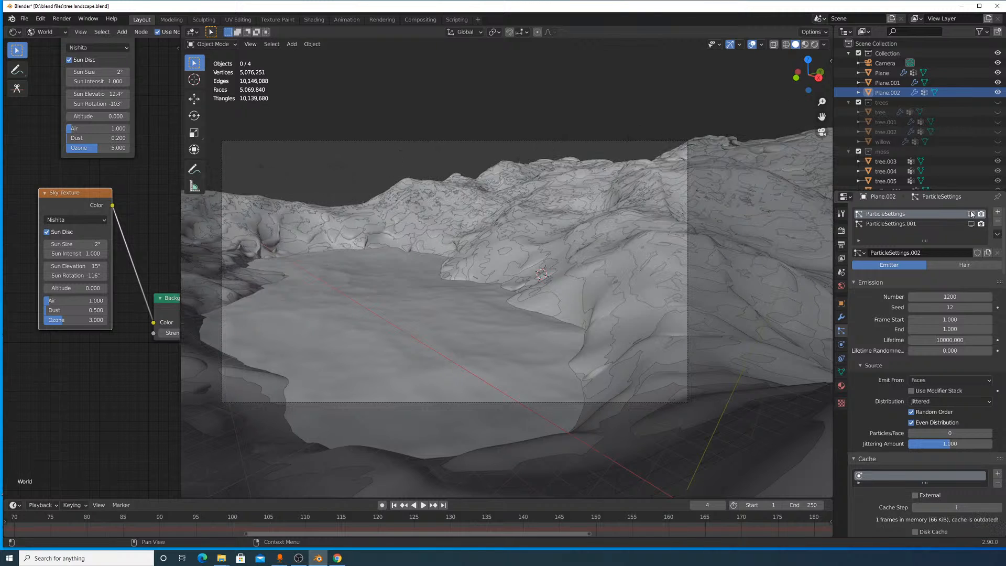
scroll(350, 526, "down", 8)
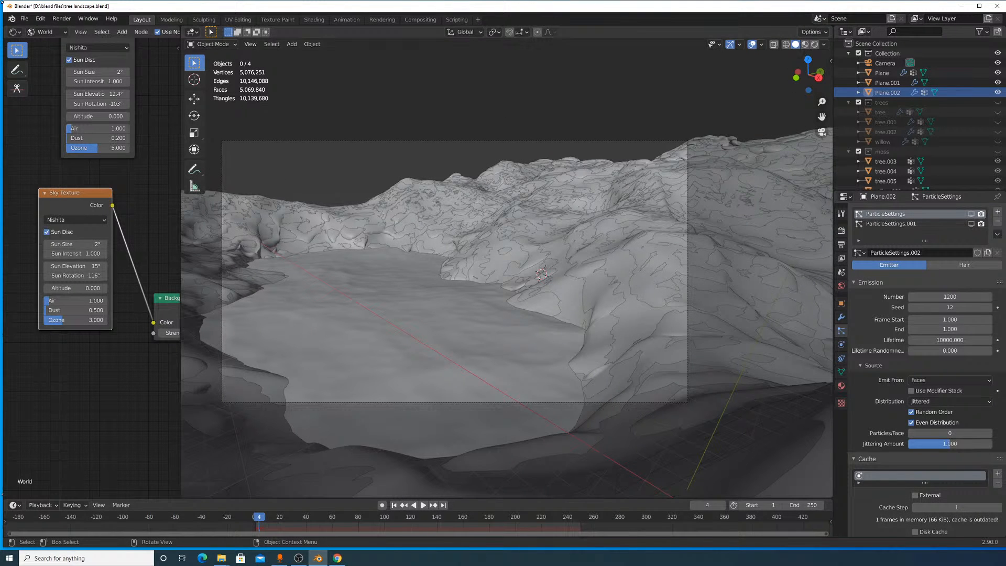
left_click(24, 18)
left_click(38, 83)
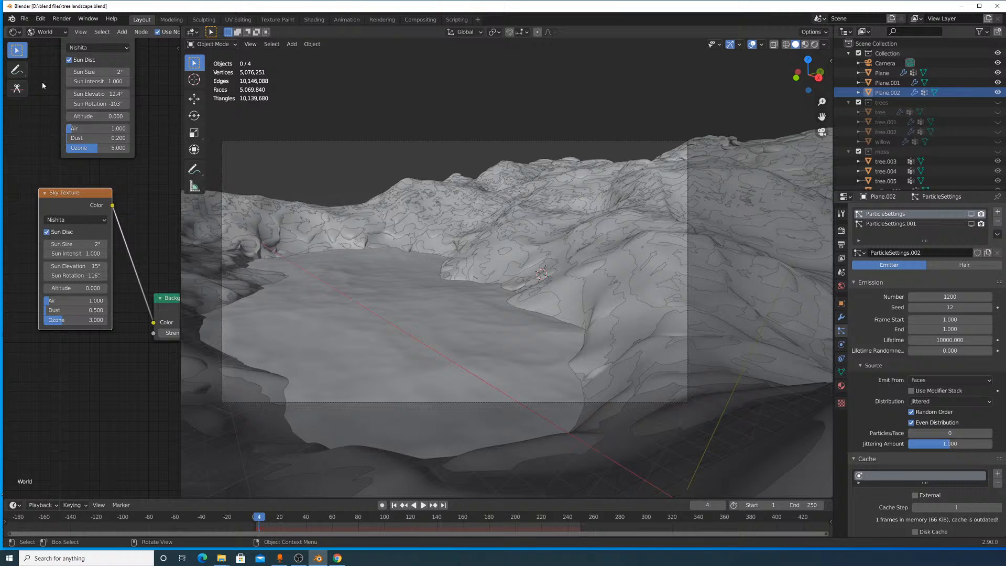
Try to render the current frame, bring the render window back to the front, and cancel the render.
left_click(62, 18)
left_click(65, 31)
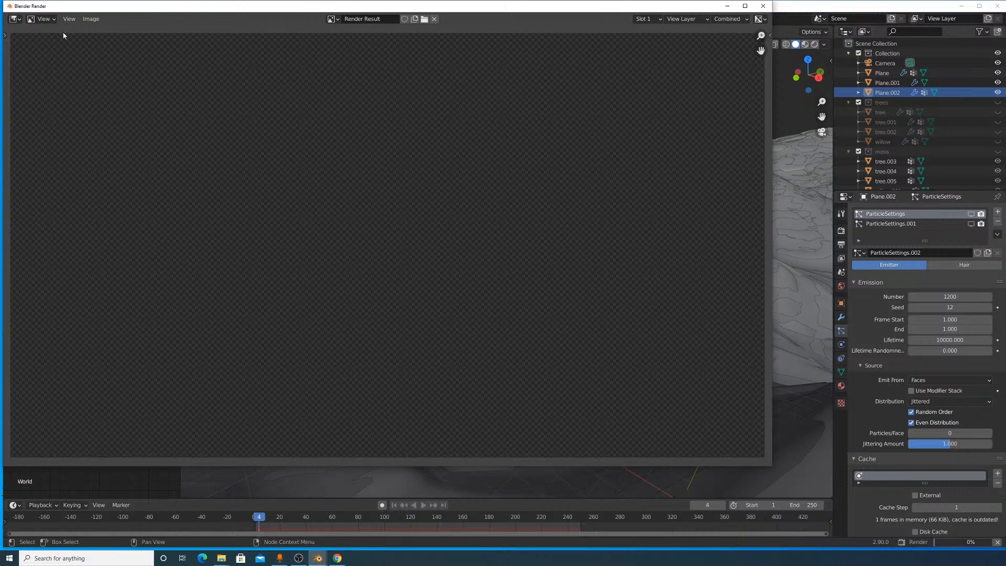
left_click(891, 224)
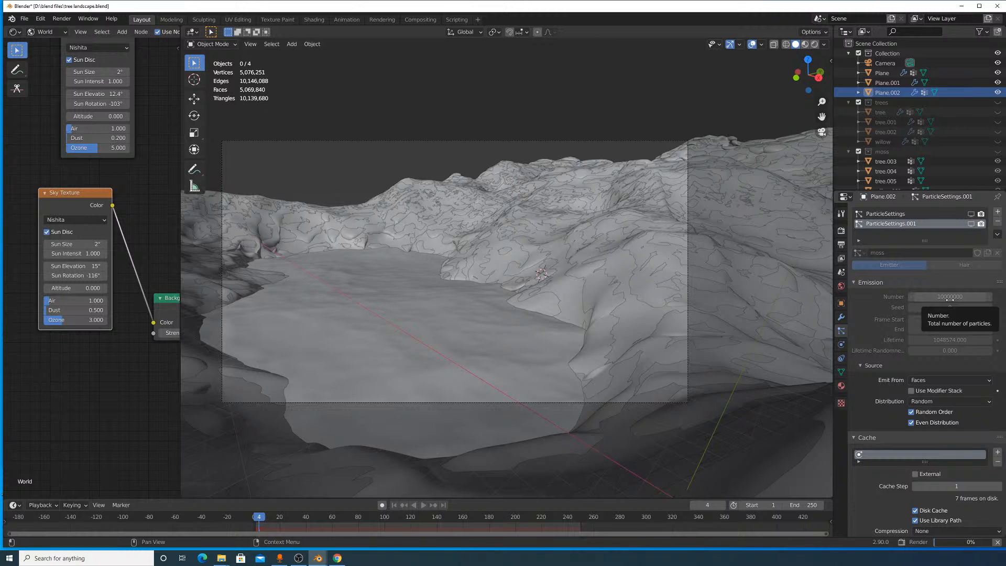
left_click(318, 558)
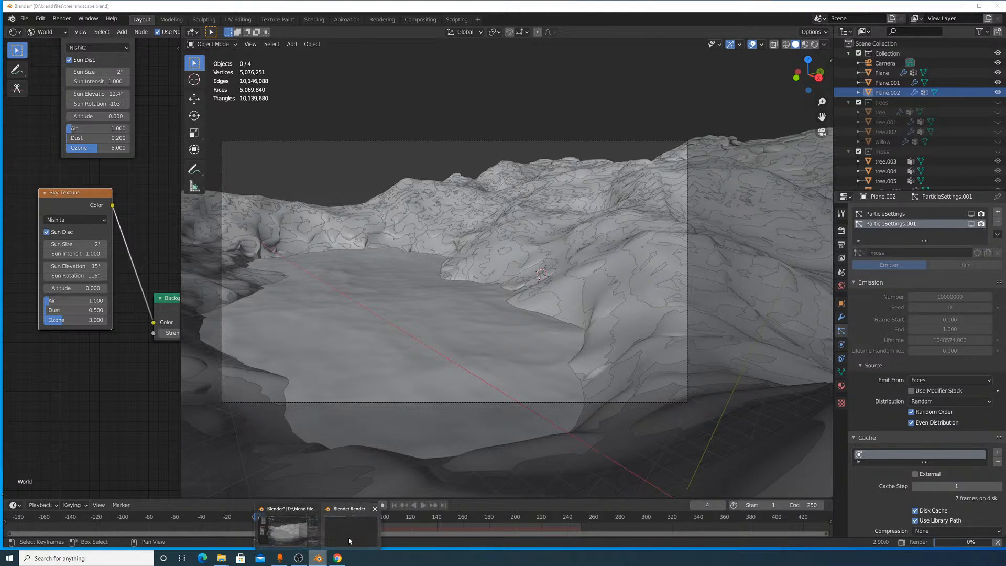
left_click(351, 537)
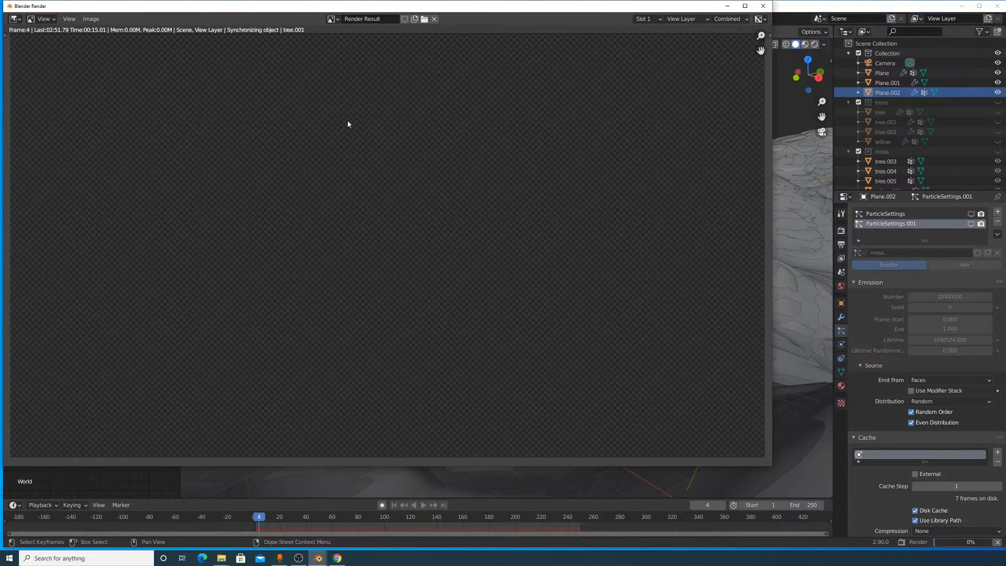
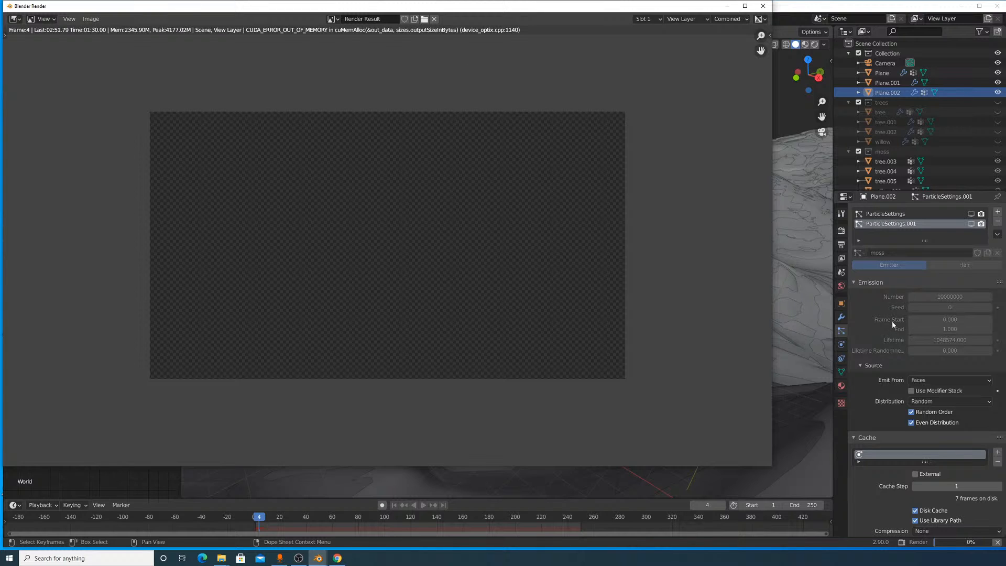
left_click(998, 541)
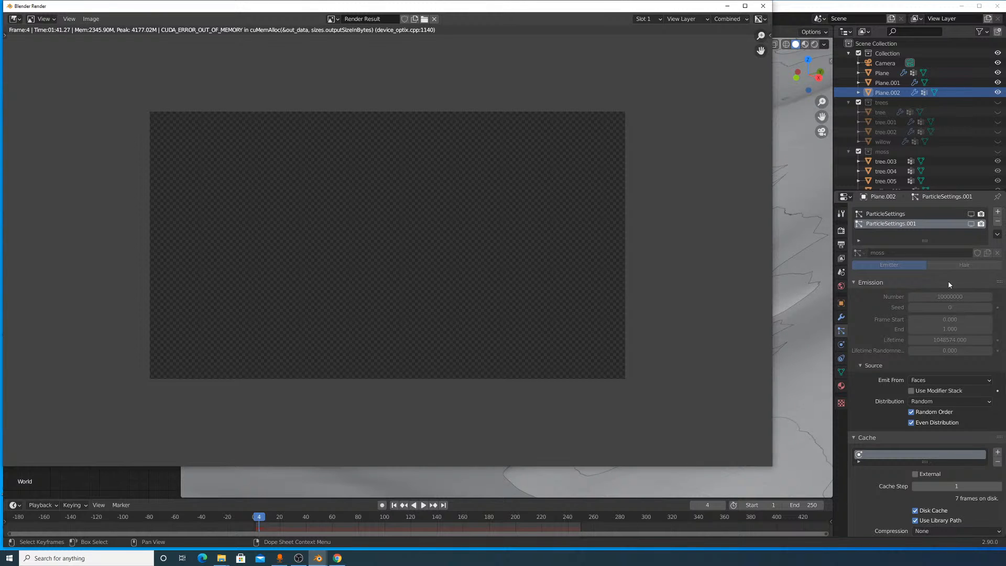
Switch the Cycles render device to CPU in the scene's render settings.
left_click(841, 230)
scroll(889, 259, "up", 10)
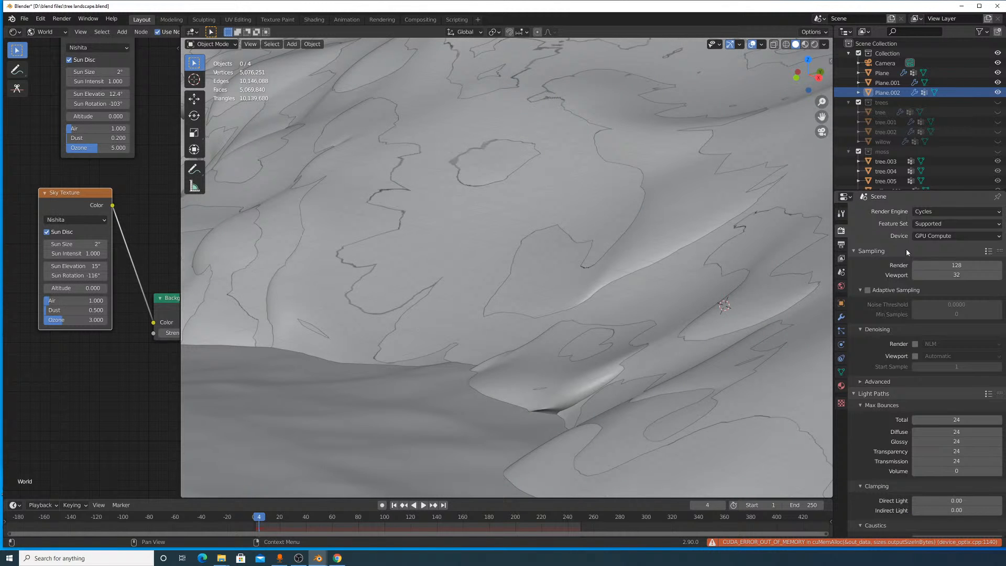
left_click(935, 236)
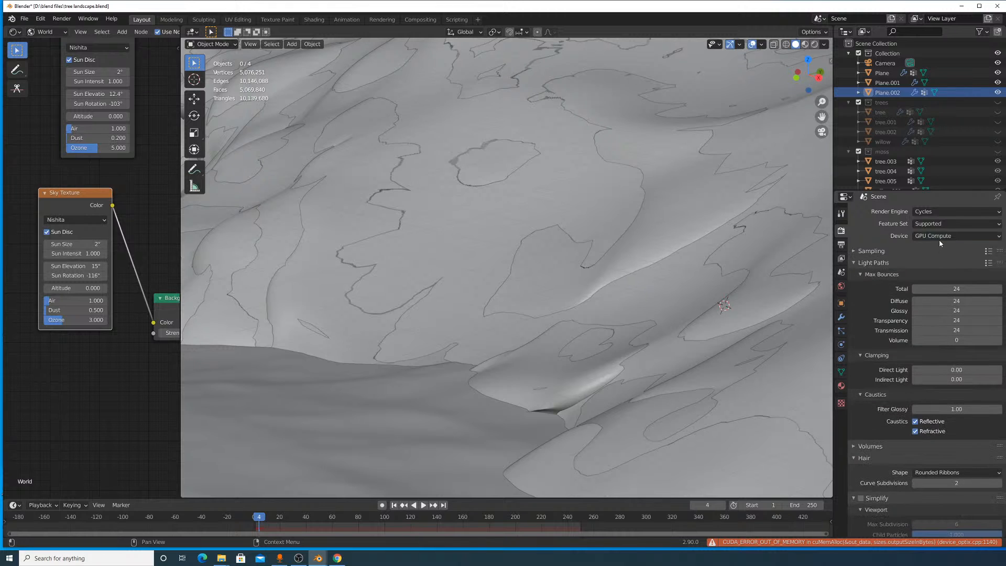
left_click(938, 249)
scroll(914, 409, "down", 9)
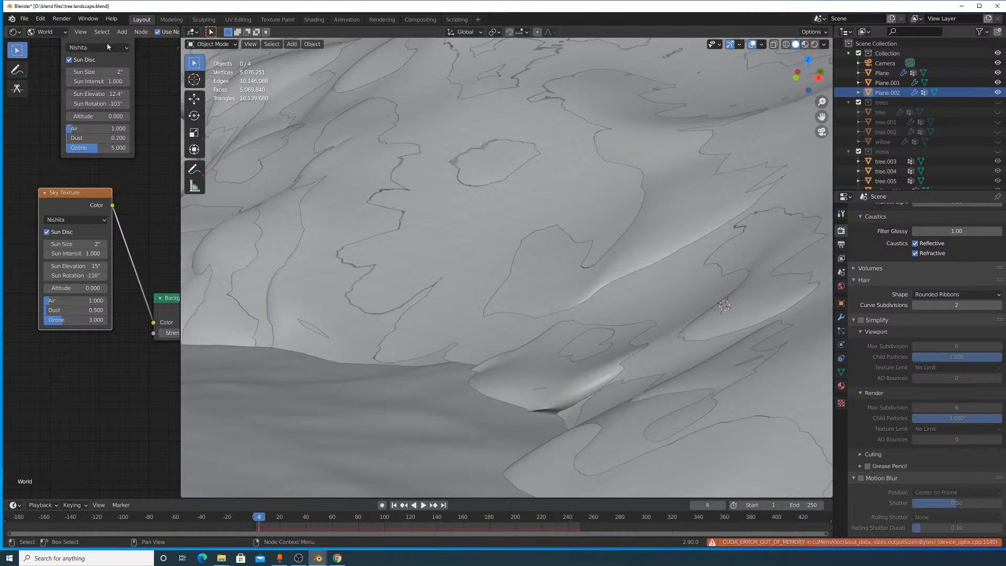
Set the Cycles render devices to None in the system preferences and close the preferences window.
left_click(41, 19)
left_click(63, 158)
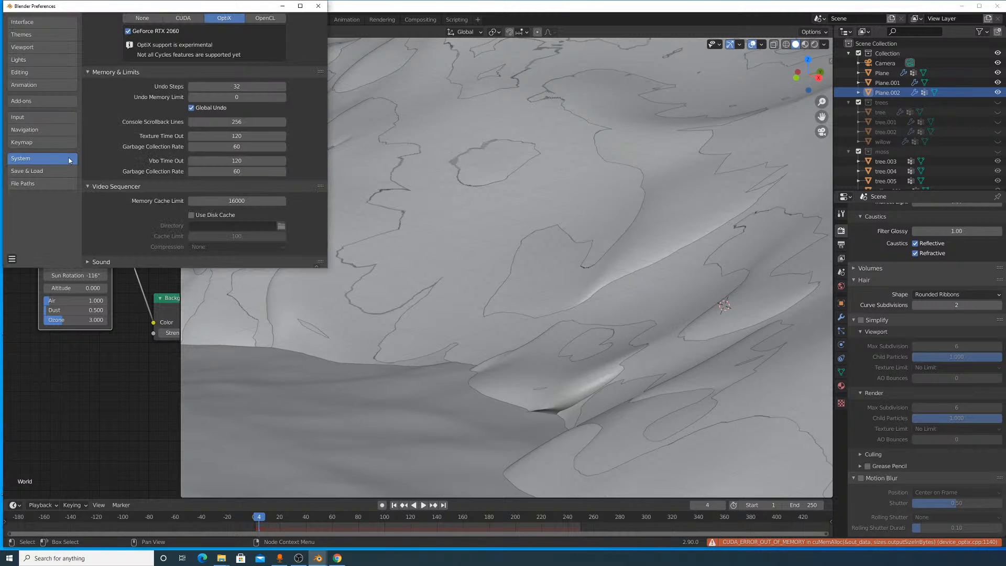
scroll(204, 47, "down", 2)
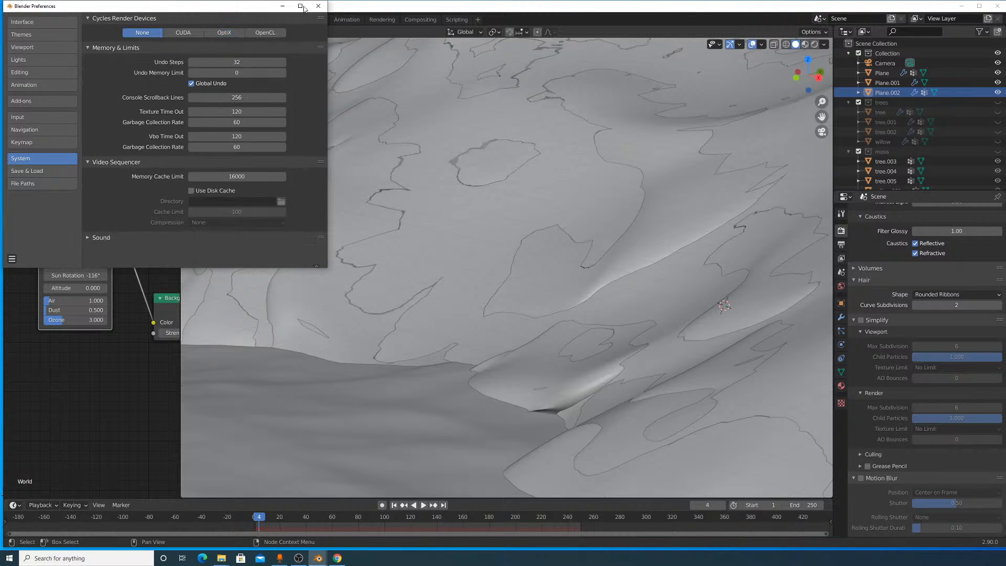
left_click(318, 6)
Set the render tile size to 64 px in both X and Y.
scroll(969, 380, "down", 10)
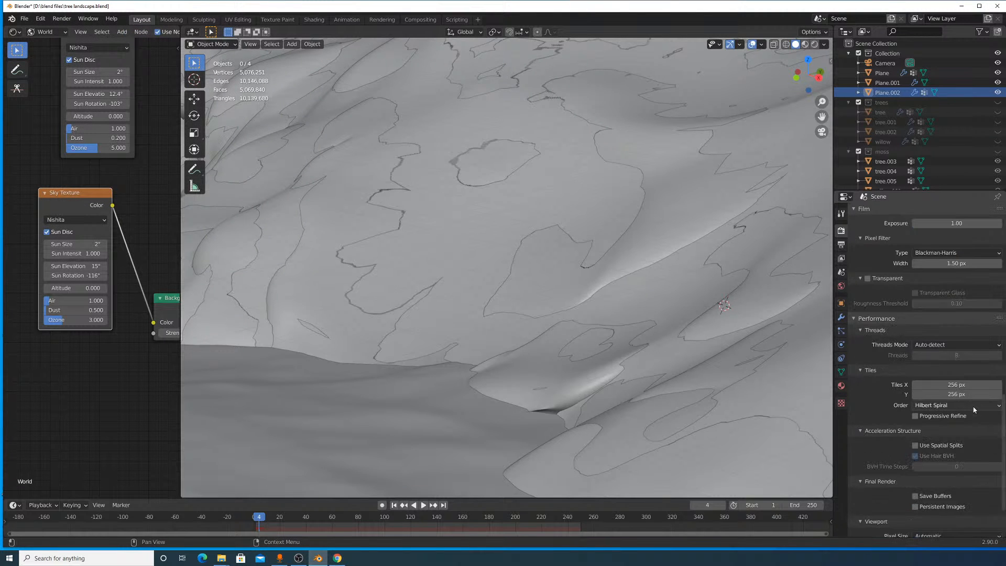
left_click(969, 382)
type("64")
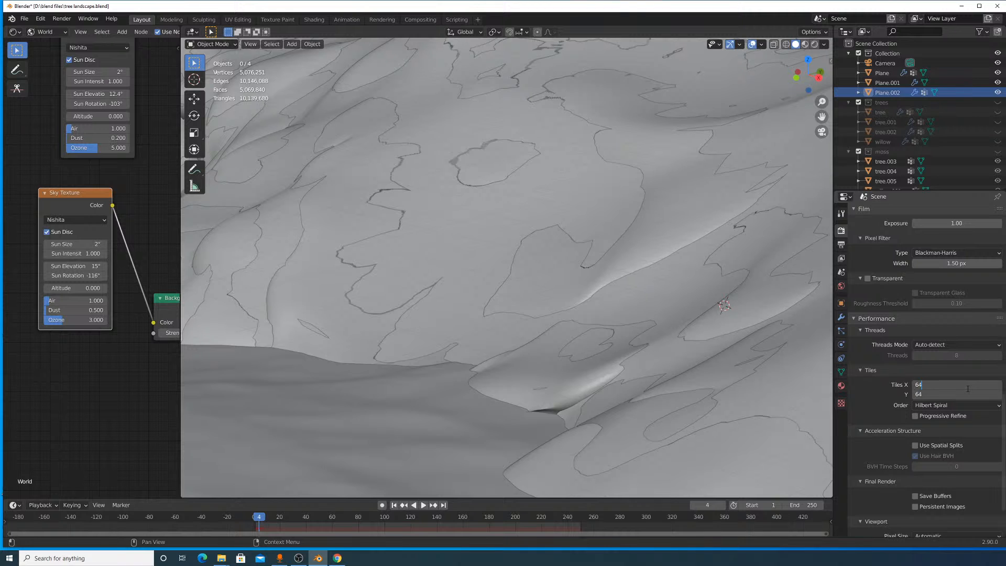
key("Return")
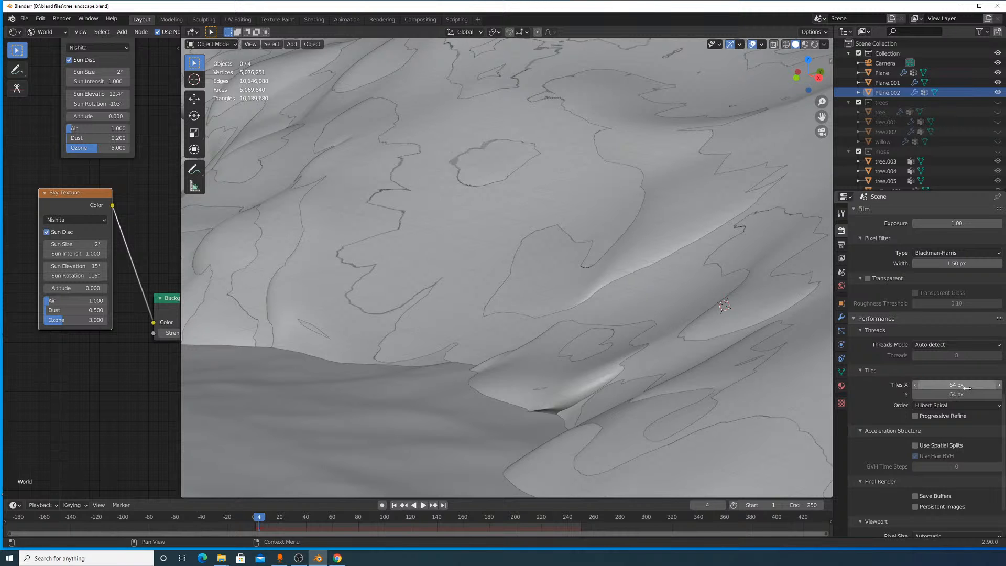
Render the current frame with the new device and tile settings and bring the render window back to the front.
left_click(62, 19)
left_click(66, 29)
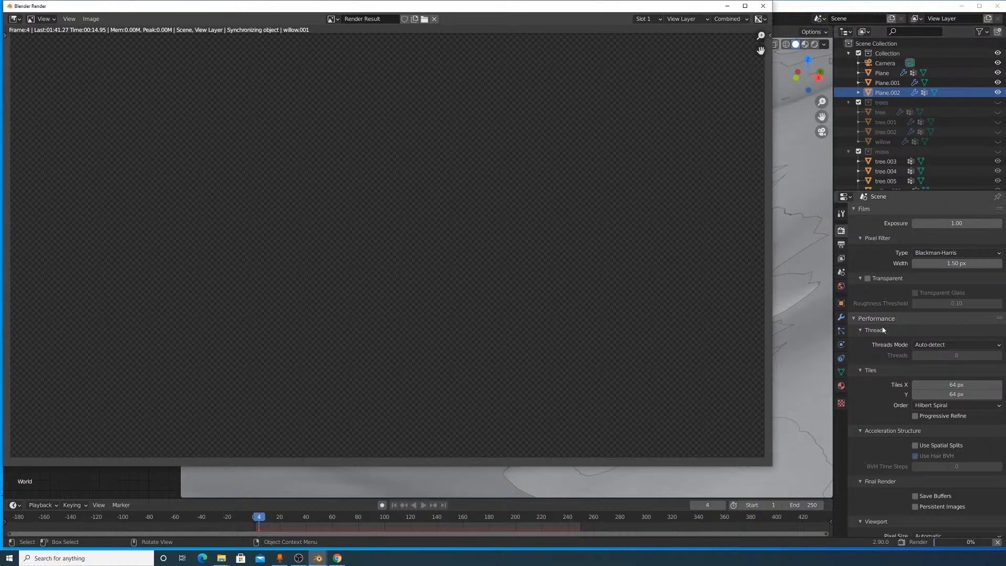
scroll(941, 282, "up", 15)
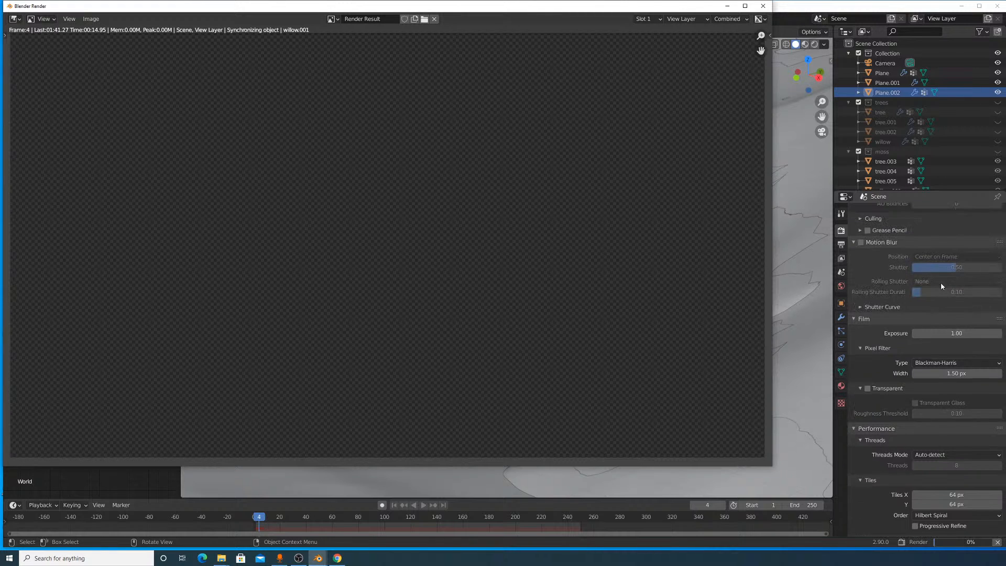
scroll(943, 259, "up", 4)
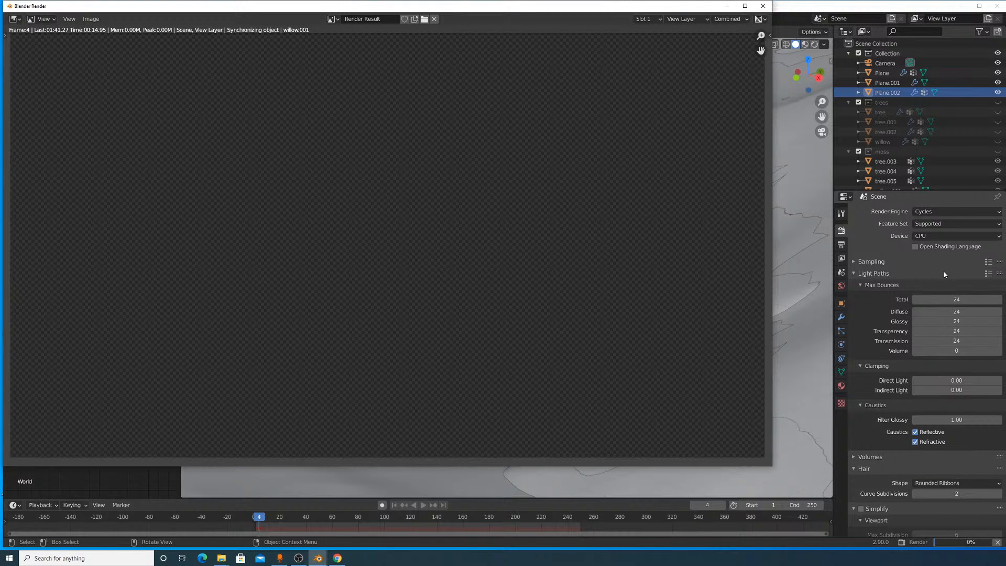
left_click(952, 240)
left_click(951, 239)
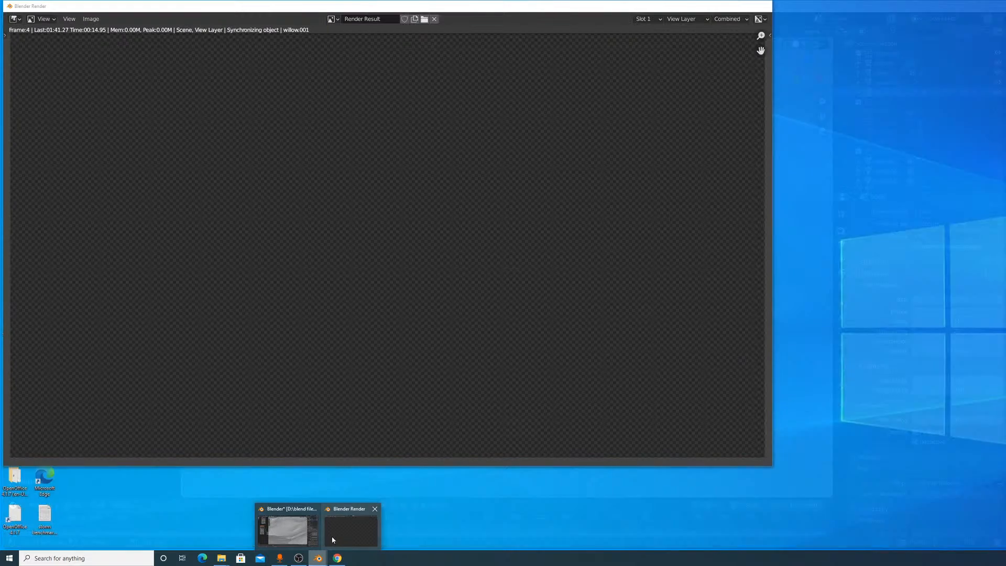
left_click(333, 539)
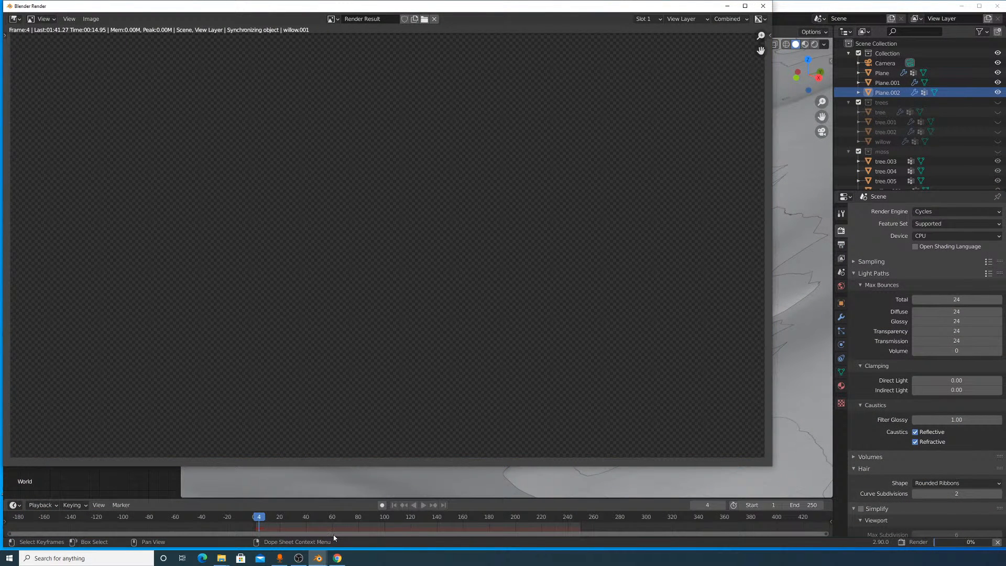
scroll(387, 422, "down", 2)
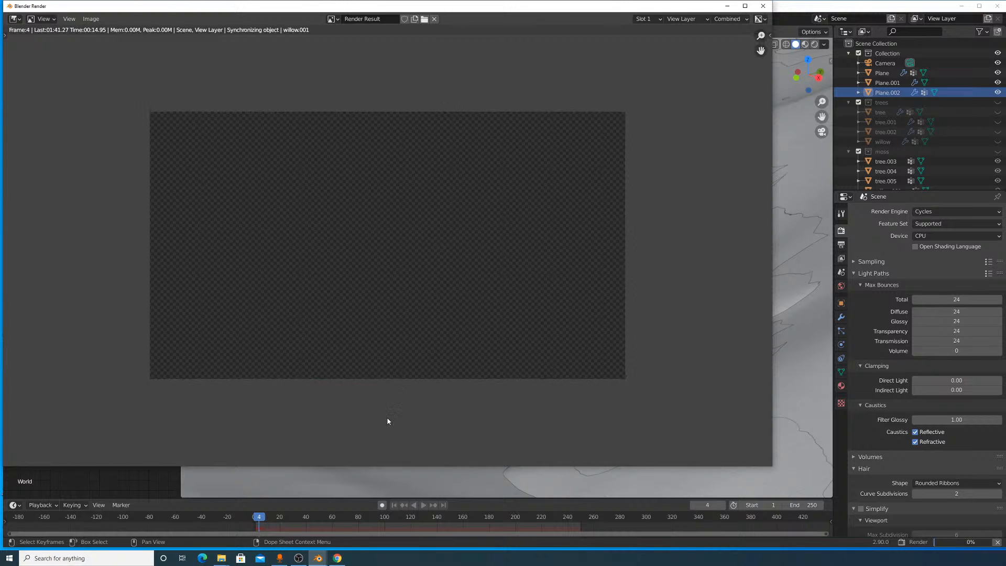
scroll(388, 421, "up", 3)
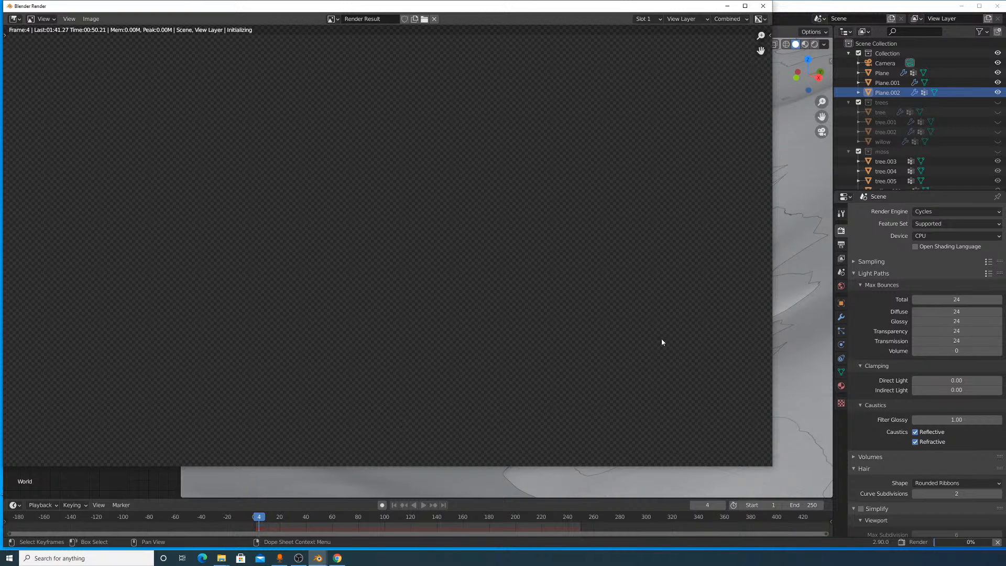
scroll(900, 377, "down", 15)
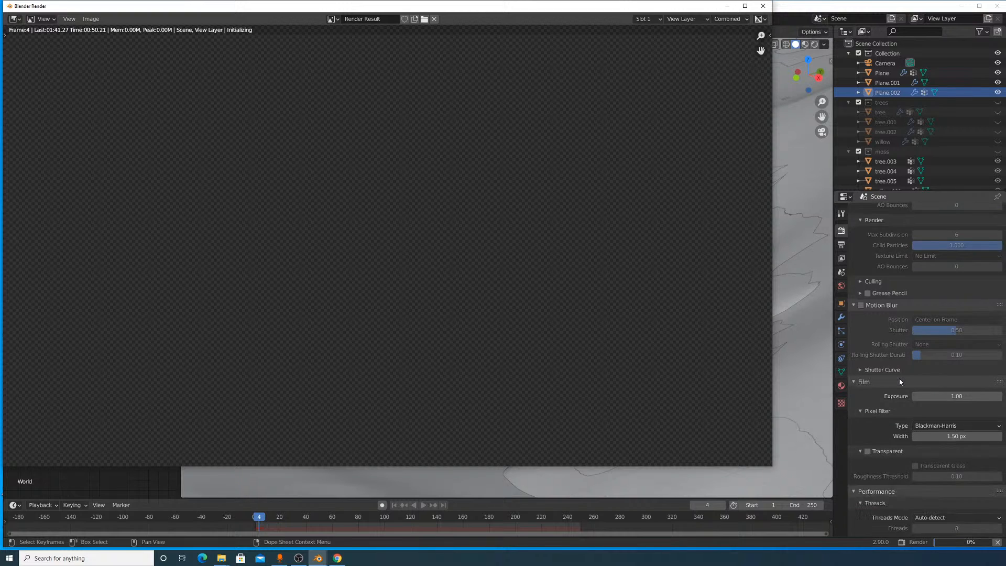
scroll(900, 382, "down", 8)
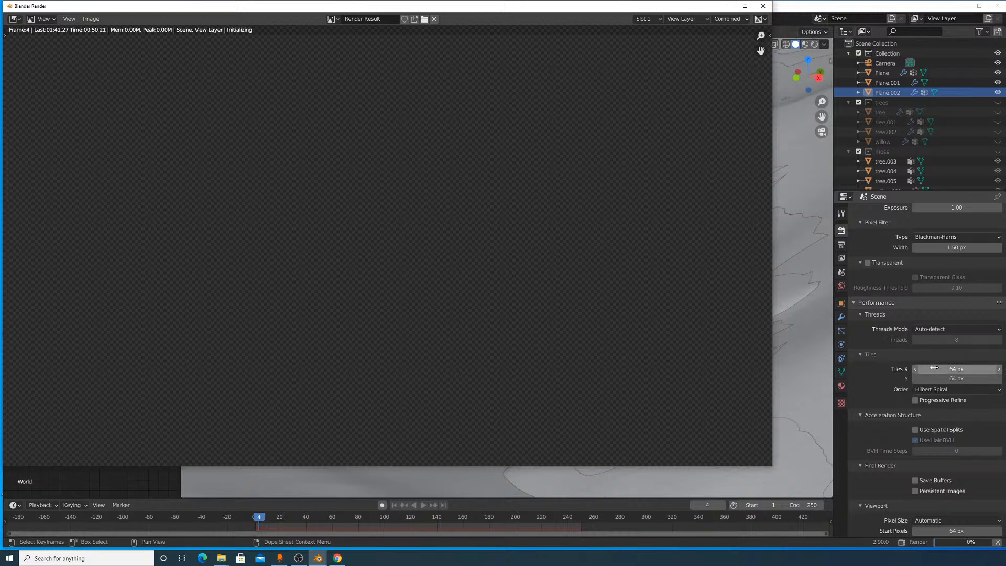
scroll(923, 371, "up", 5)
scroll(923, 371, "up", 15)
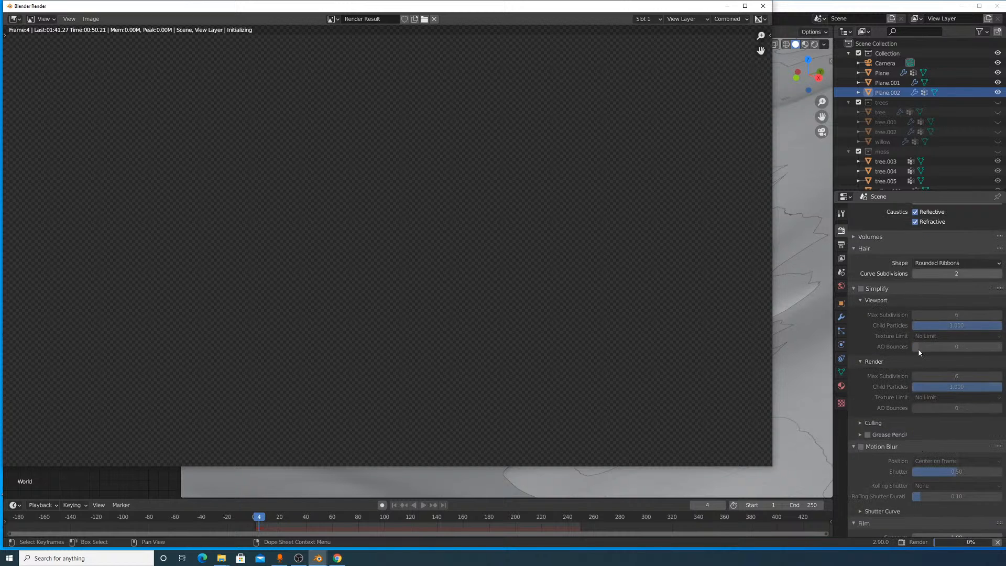
Review the output dimensions and the Cycles render settings, down to the performance tile options, while the frame renders.
left_click(828, 246)
left_click(841, 245)
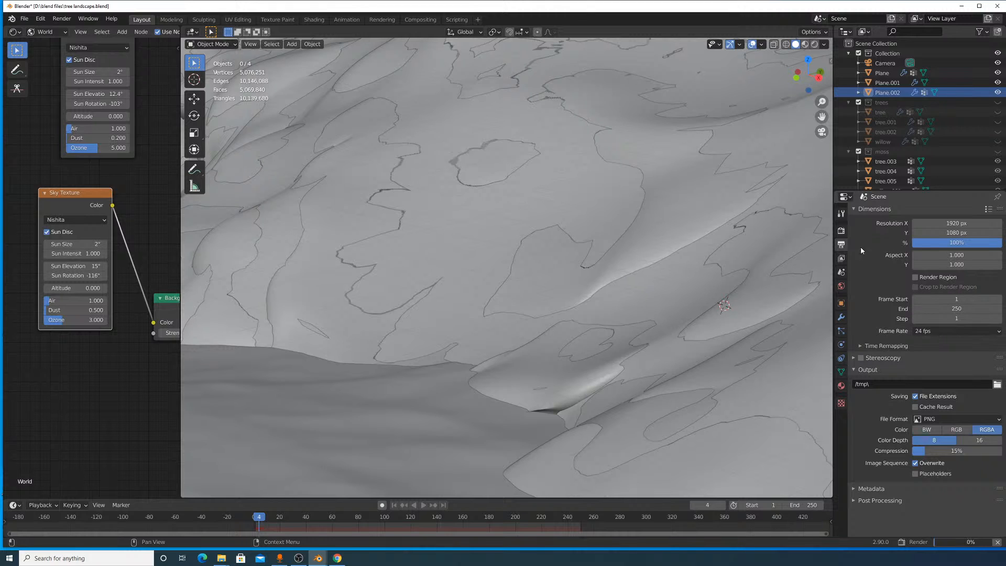
left_click(840, 258)
left_click(840, 244)
left_click(841, 230)
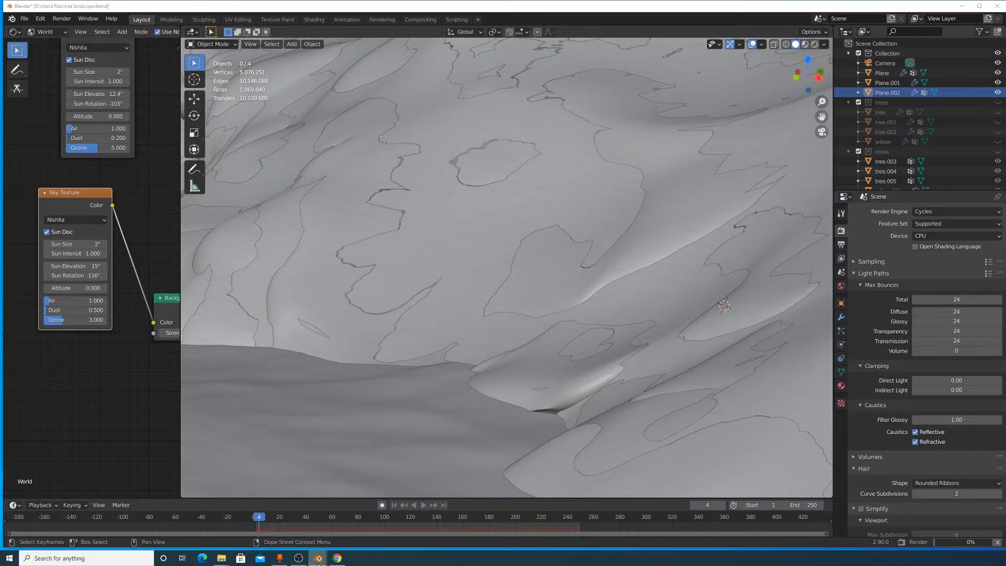
key("F12")
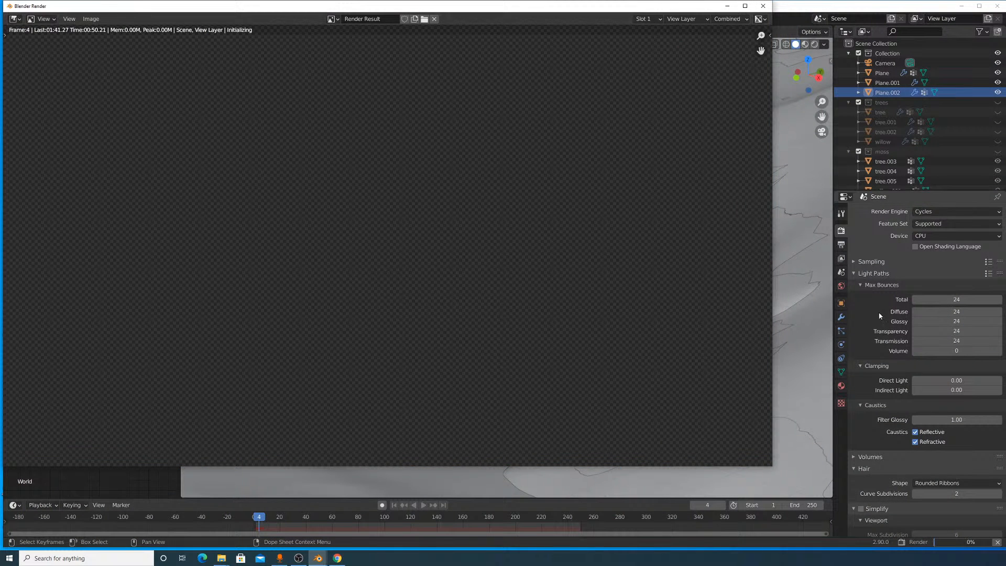
left_click(841, 245)
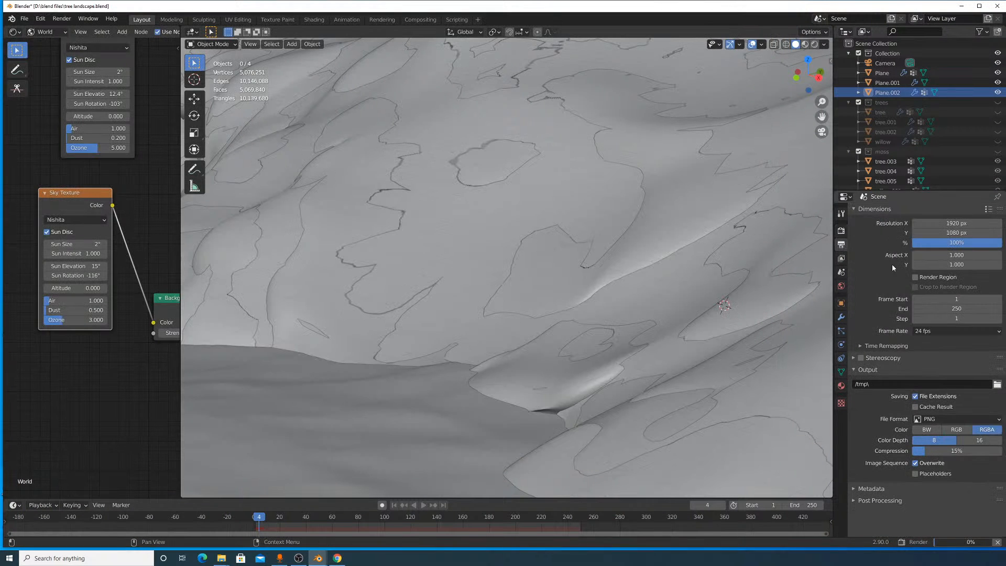
left_click(841, 231)
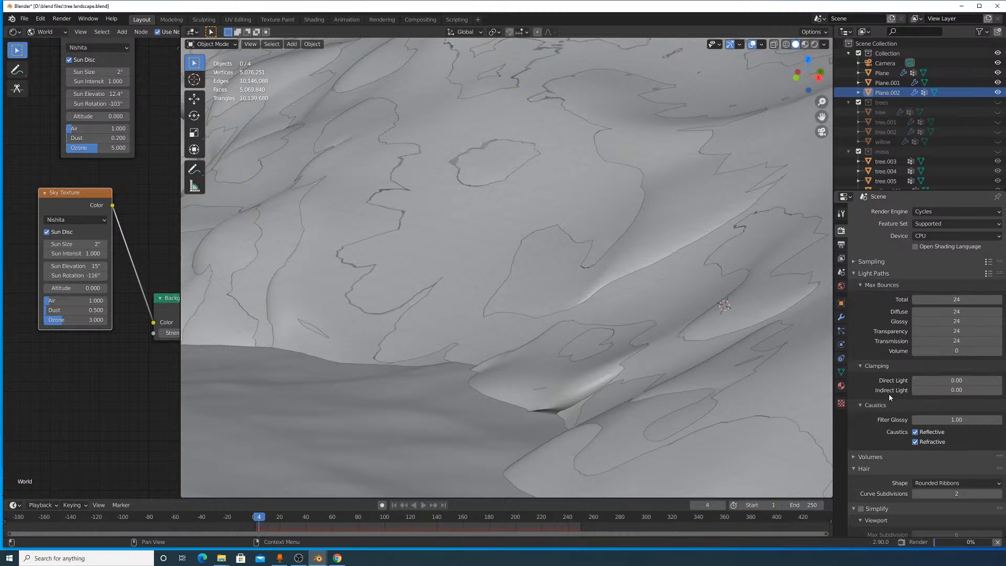
scroll(925, 373, "down", 15)
middle_click_drag(958, 310, 958, 247)
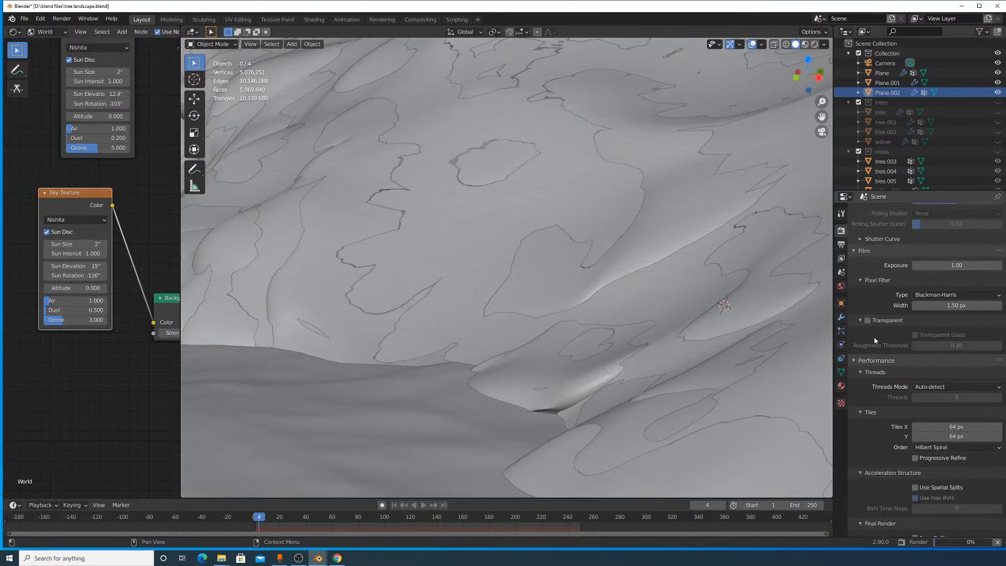
Bring the render window to the front and examine the moss, willow and hillside detail in the rendered tiles.
left_click(318, 557)
left_click(360, 526)
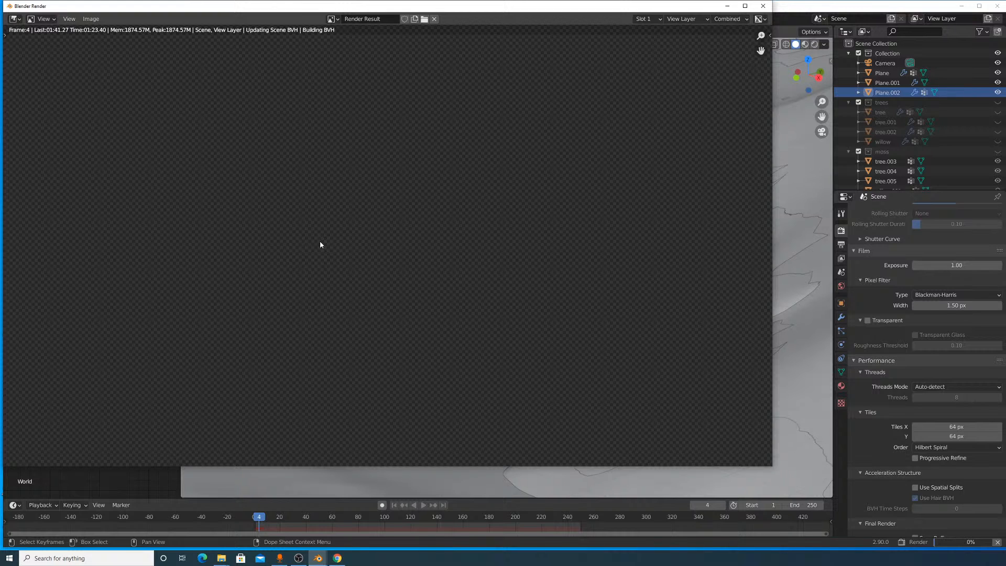
key("alt+Tab")
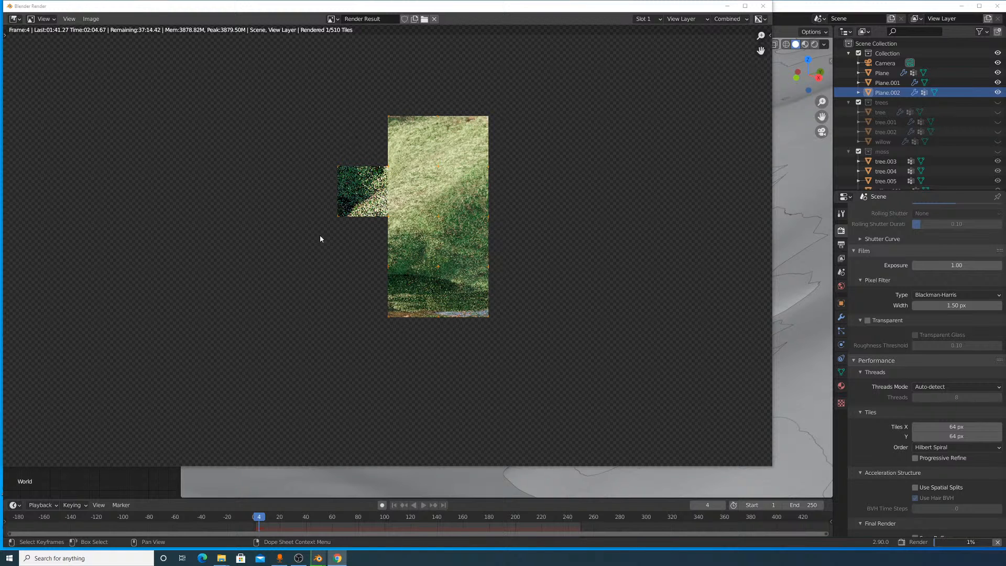
scroll(418, 250, "down", 2)
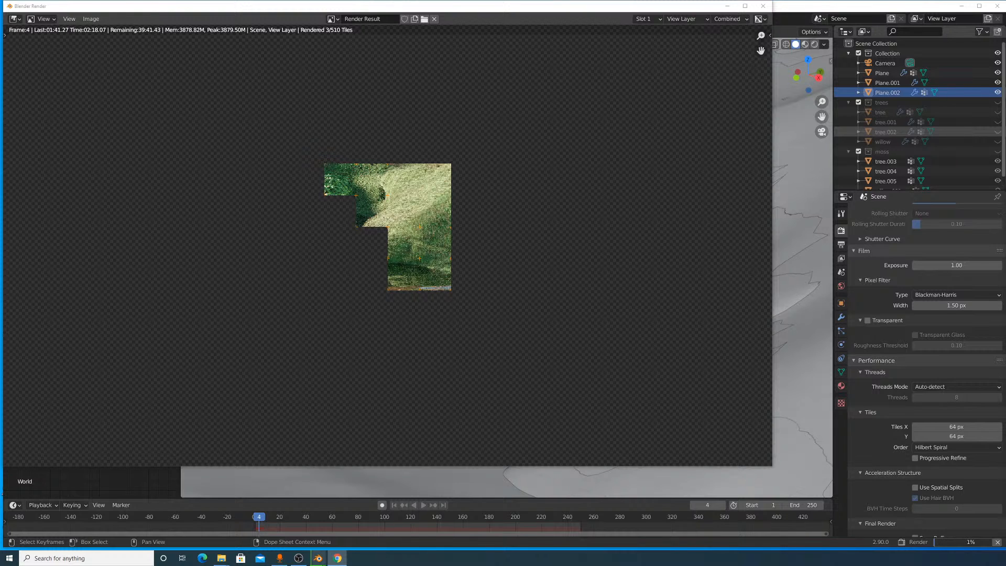
scroll(529, 198, "up", 2)
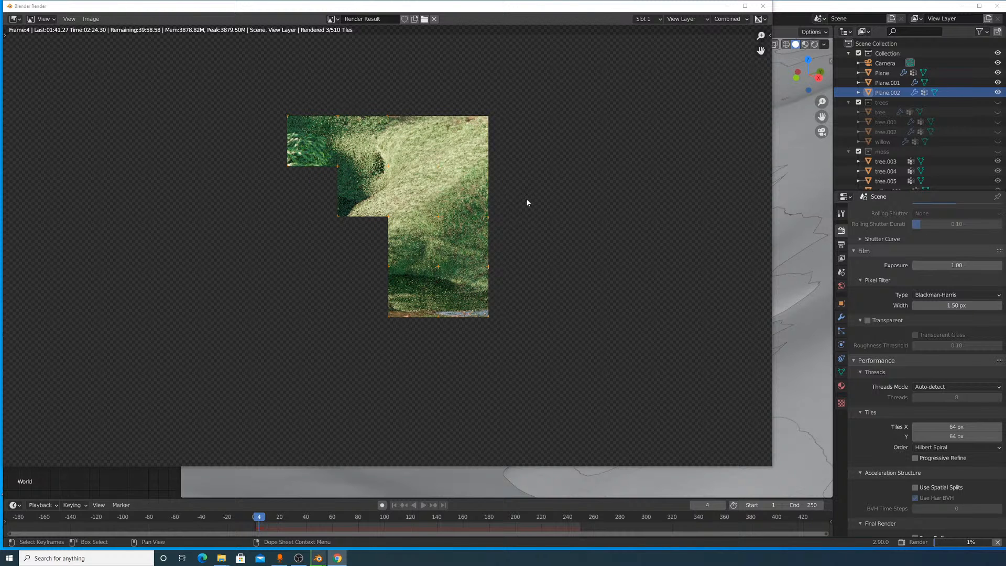
scroll(526, 203, "up", 2)
scroll(525, 205, "down", 2)
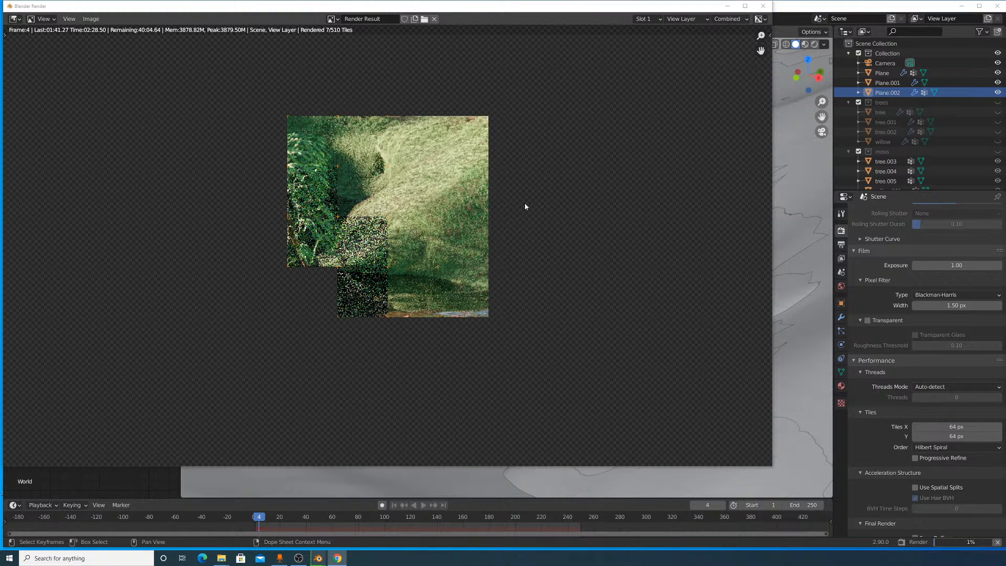
scroll(527, 212, "down", 3)
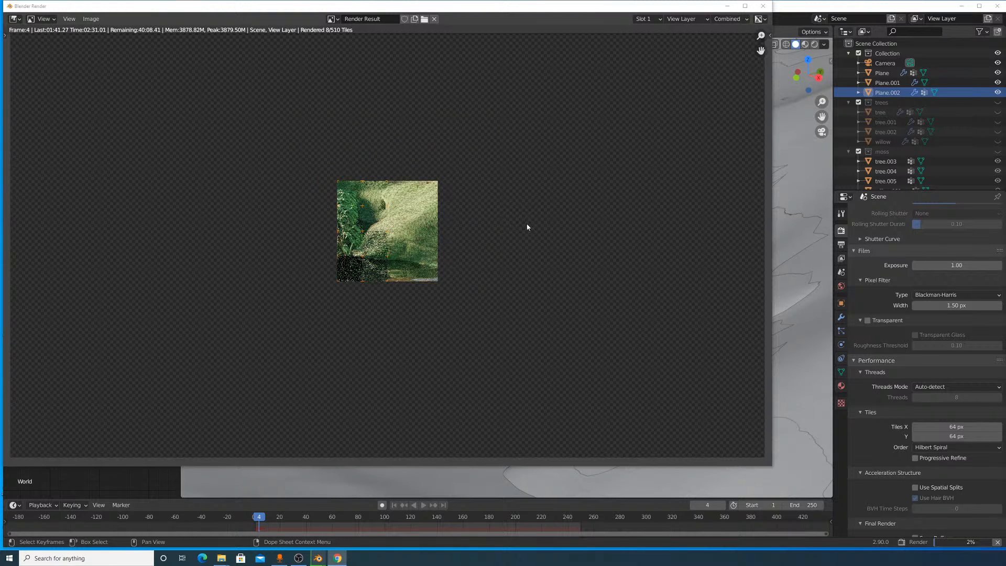
scroll(527, 227, "up", 4)
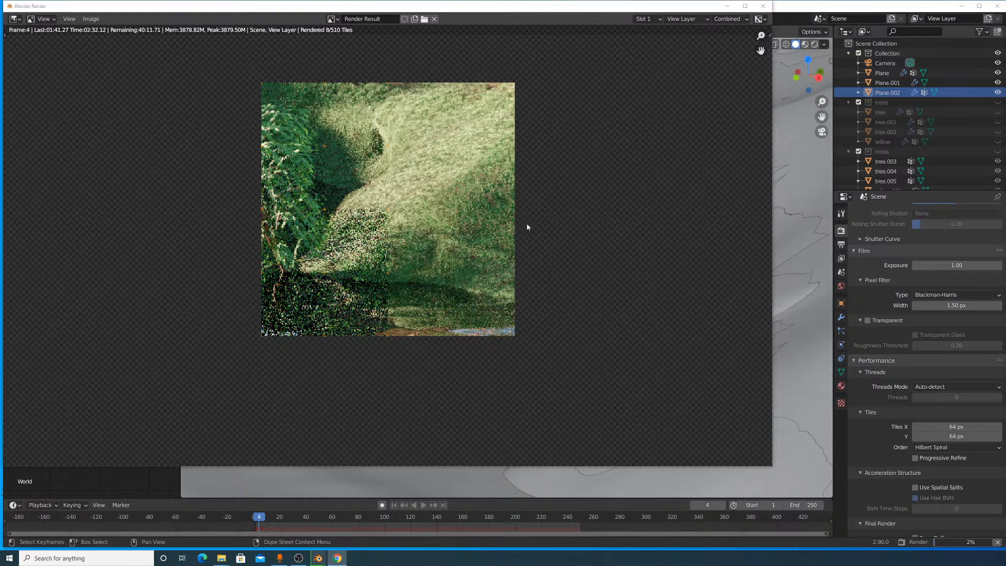
scroll(527, 227, "down", 3)
scroll(528, 227, "up", 2)
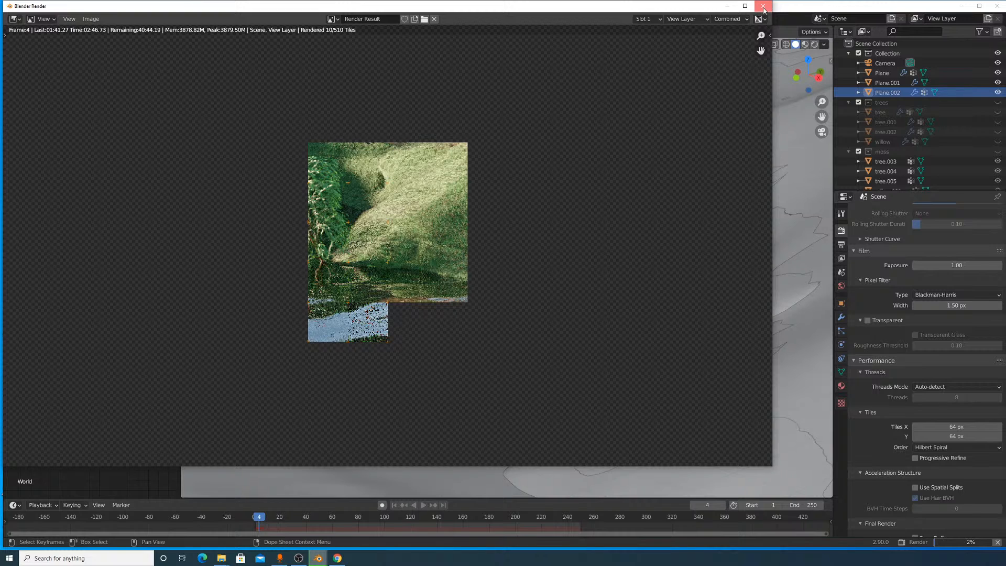
Stop the running render by closing its window.
left_click(763, 9)
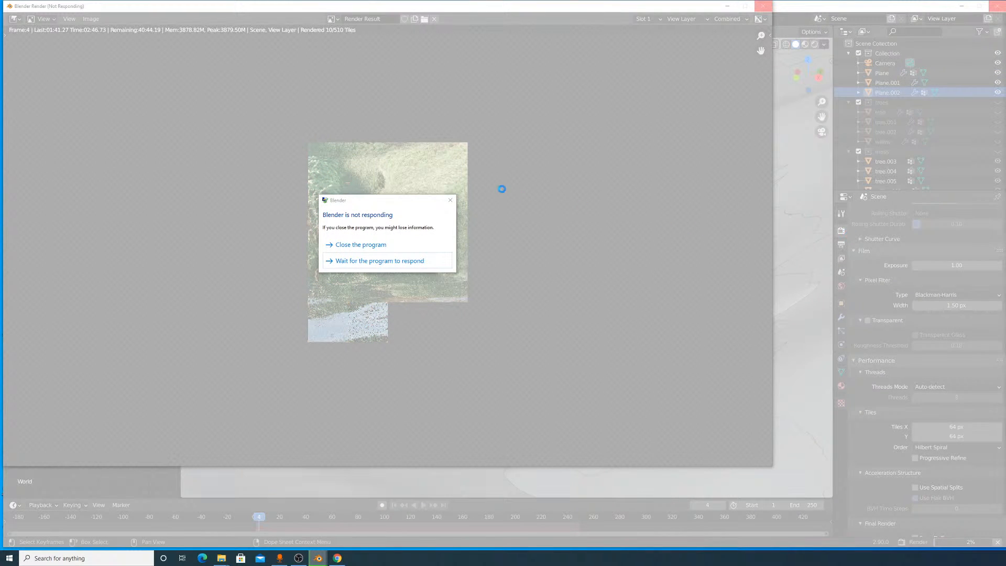
left_click(453, 205)
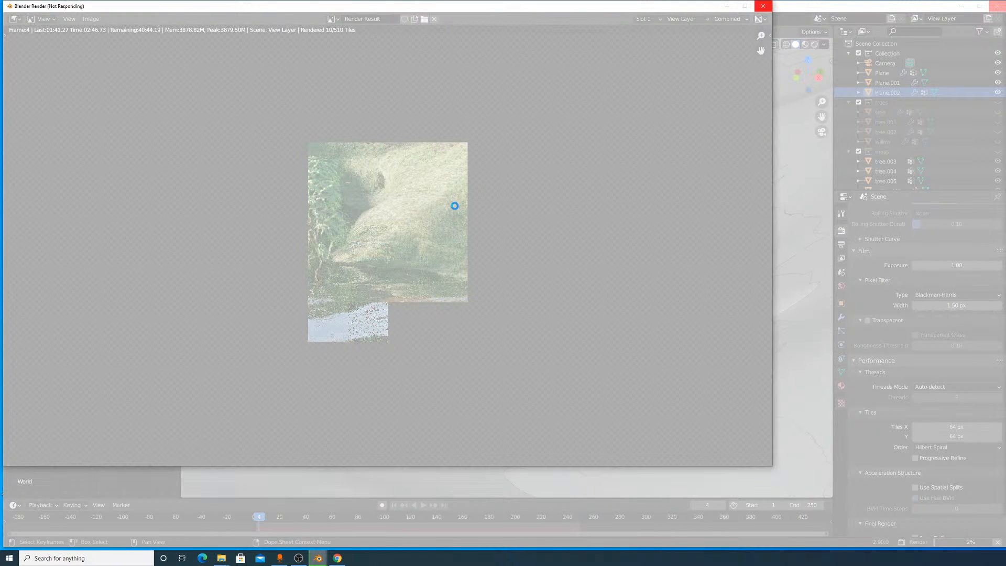
left_click(763, 7)
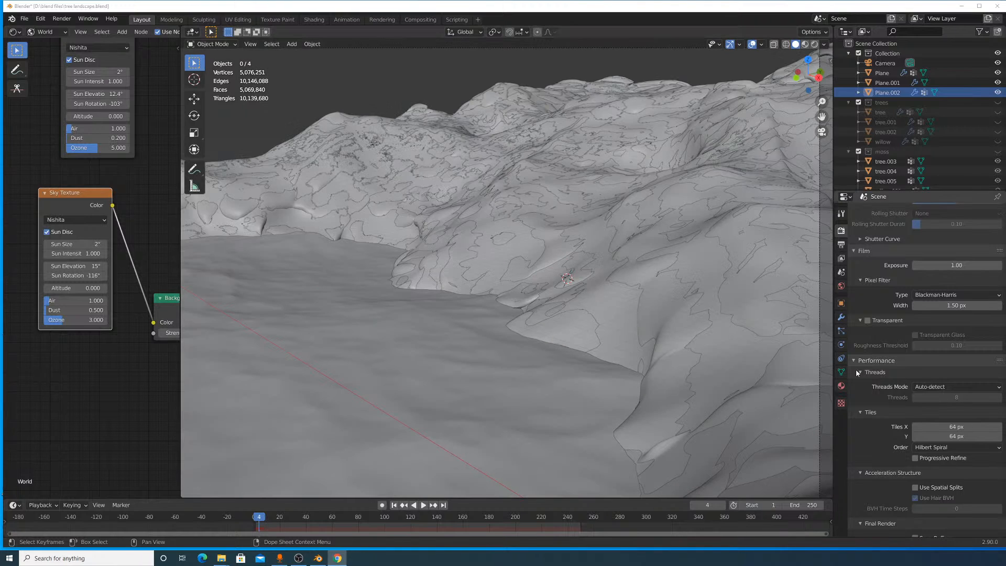
Free the baked cache of the moss particle system on Plane.002.
scroll(896, 346, "up", 15)
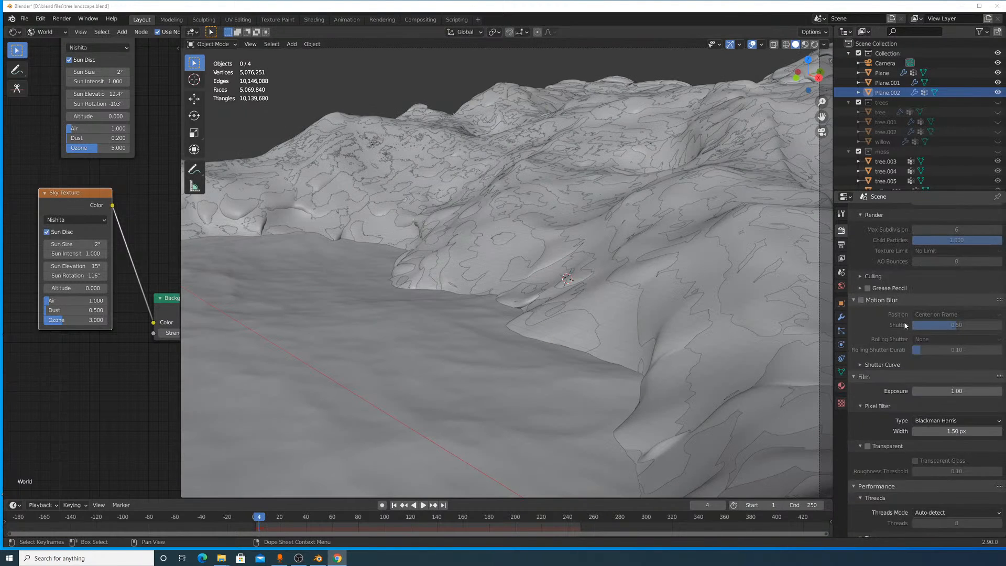
left_click(841, 372)
left_click(841, 331)
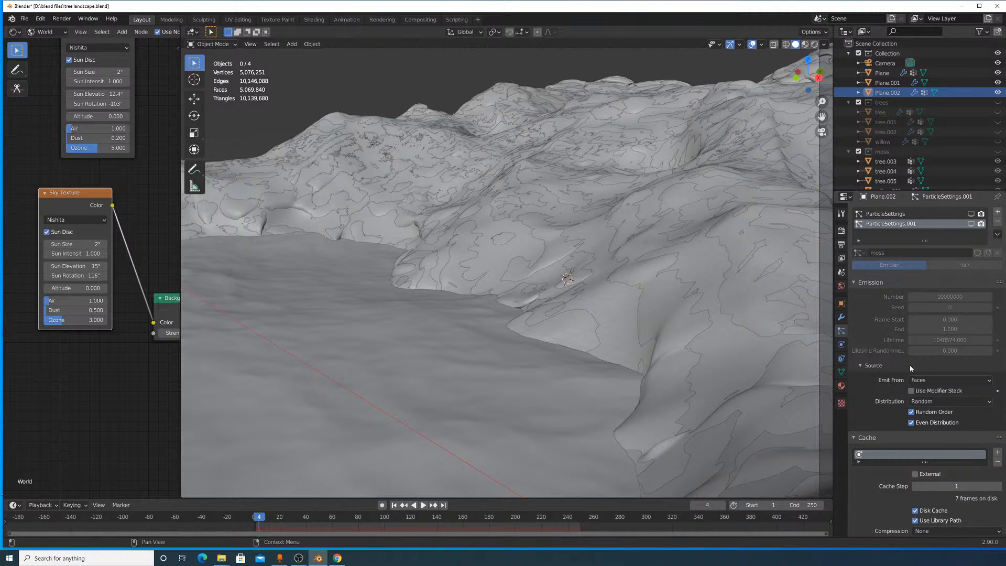
scroll(913, 442, "down", 4)
left_click(912, 446)
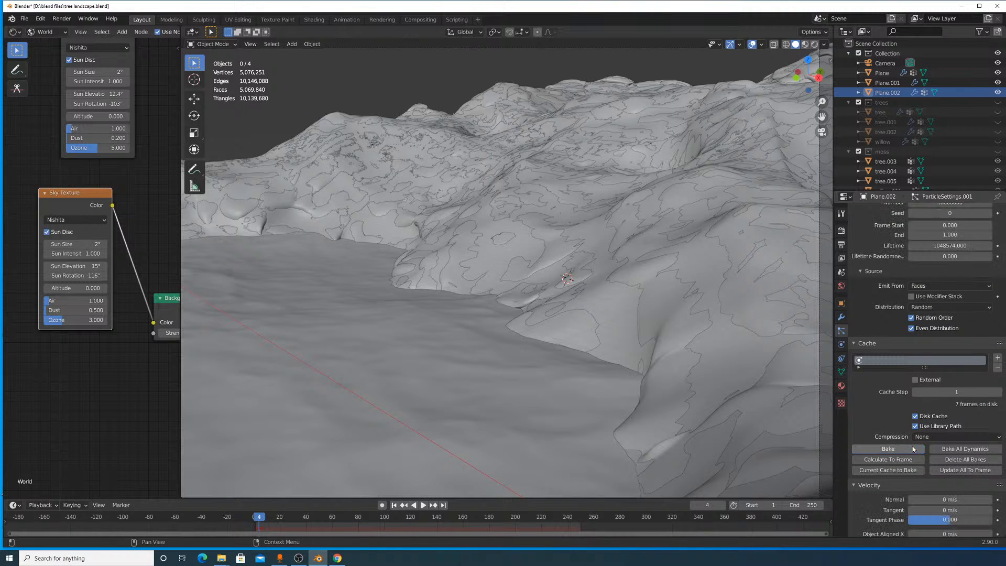
Set the moss particle number to 1000000 and move the timeline to frame 2.
scroll(978, 214, "up", 4)
double_click(955, 297)
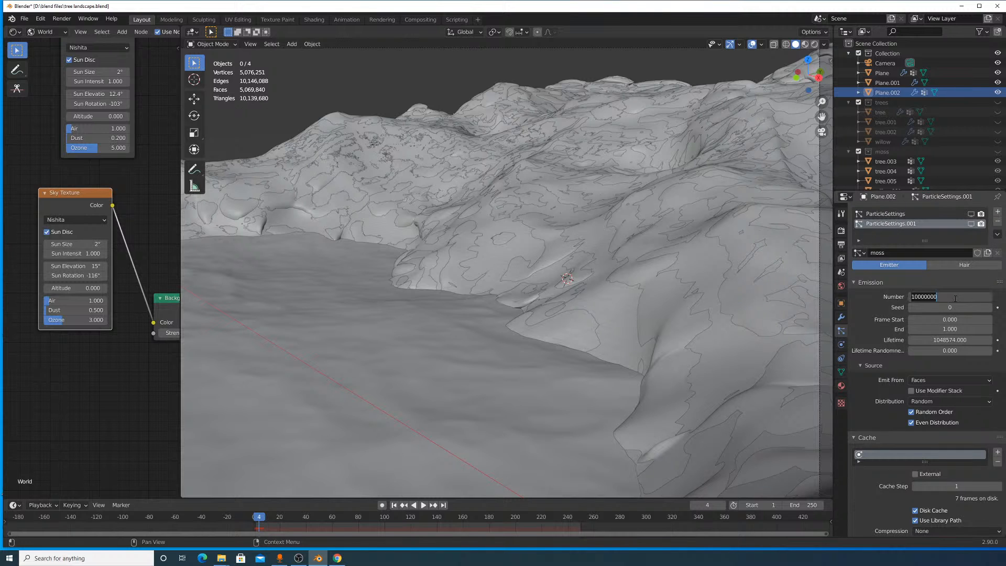
type("1000000")
key("Return")
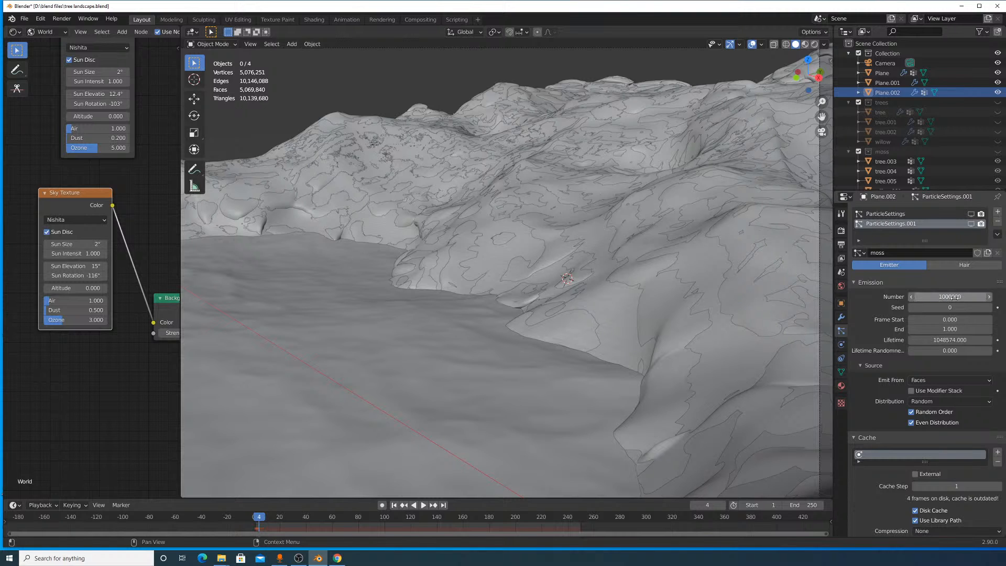
left_click_drag(258, 517, 257, 521)
Set the render scale of the moss particles to 0.08.
scroll(954, 356, "down", 15)
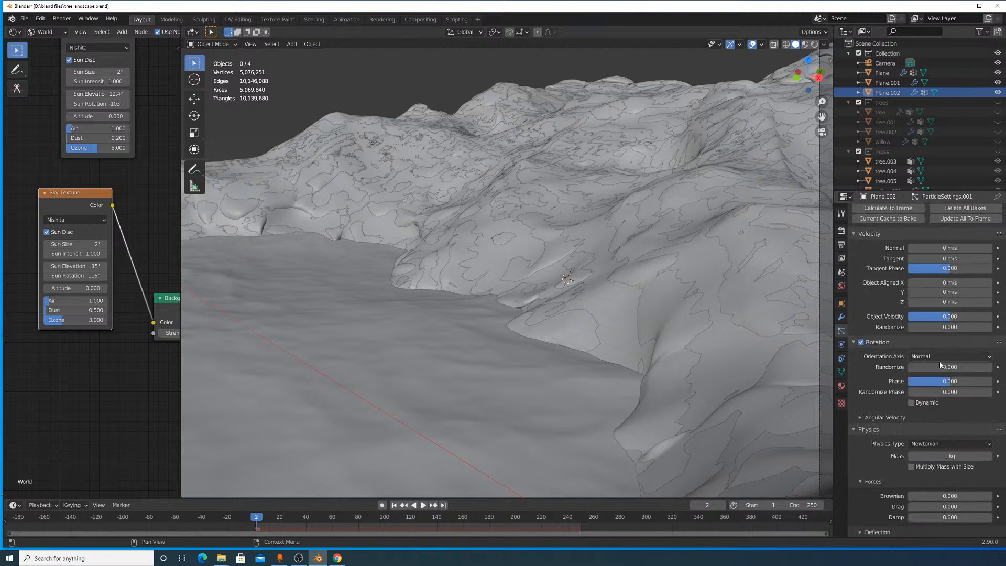
scroll(954, 356, "down", 15)
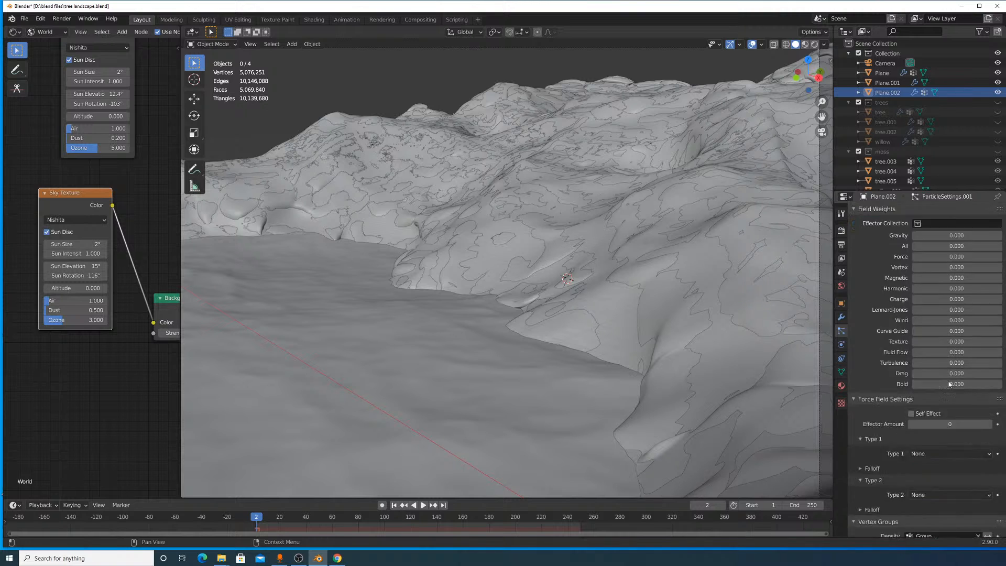
scroll(947, 374, "up", 12)
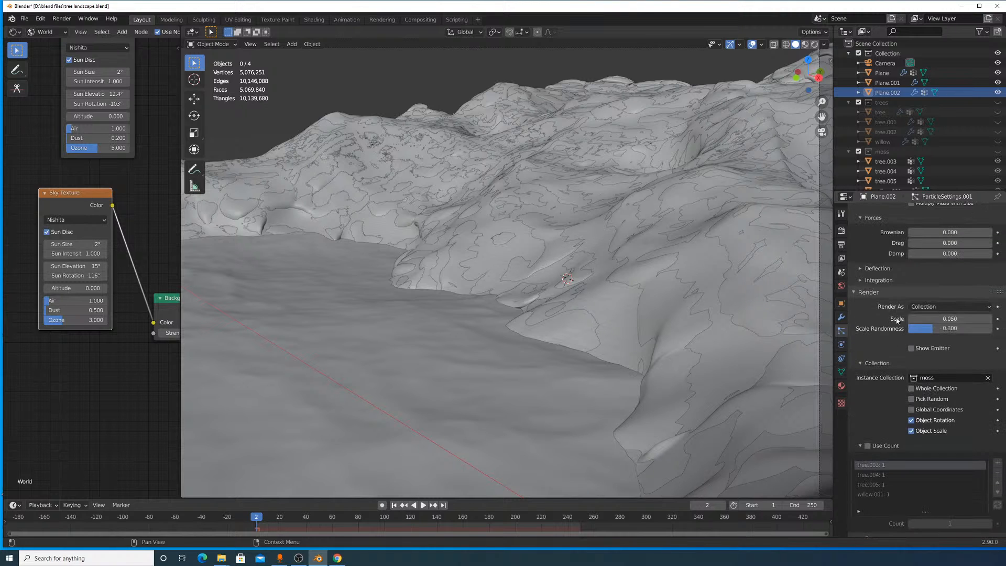
left_click(953, 318)
key("BackSpace")
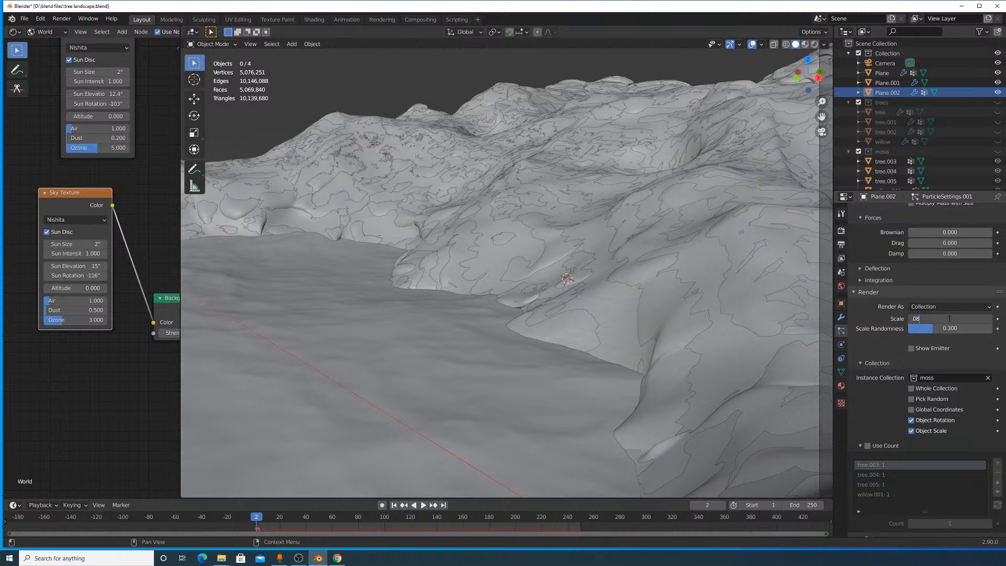
key("Return")
Switch the scene's render device to GPU Compute and set the Cycles render devices to CUDA in the system preferences.
left_click(841, 230)
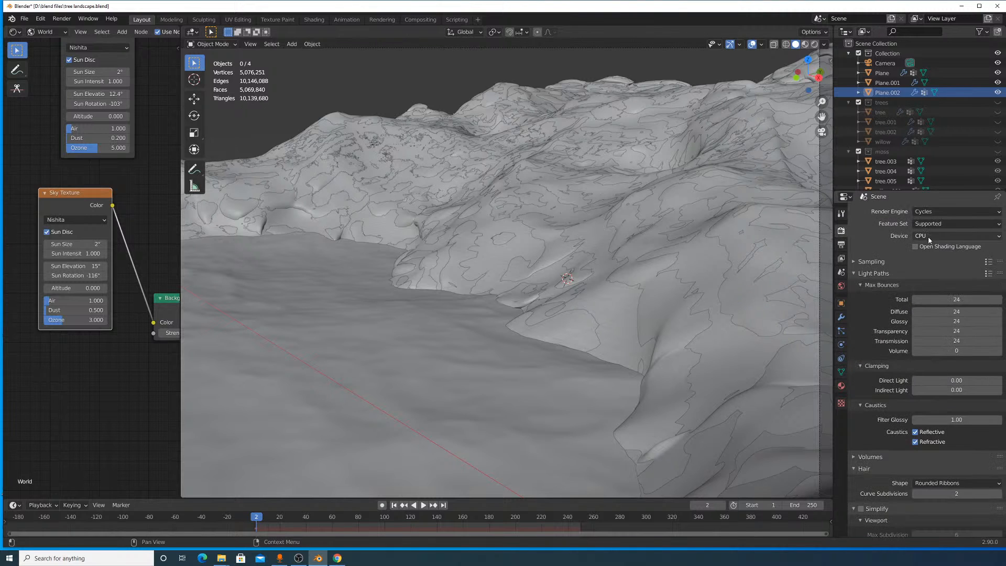
left_click(928, 237)
left_click(936, 260)
left_click(40, 19)
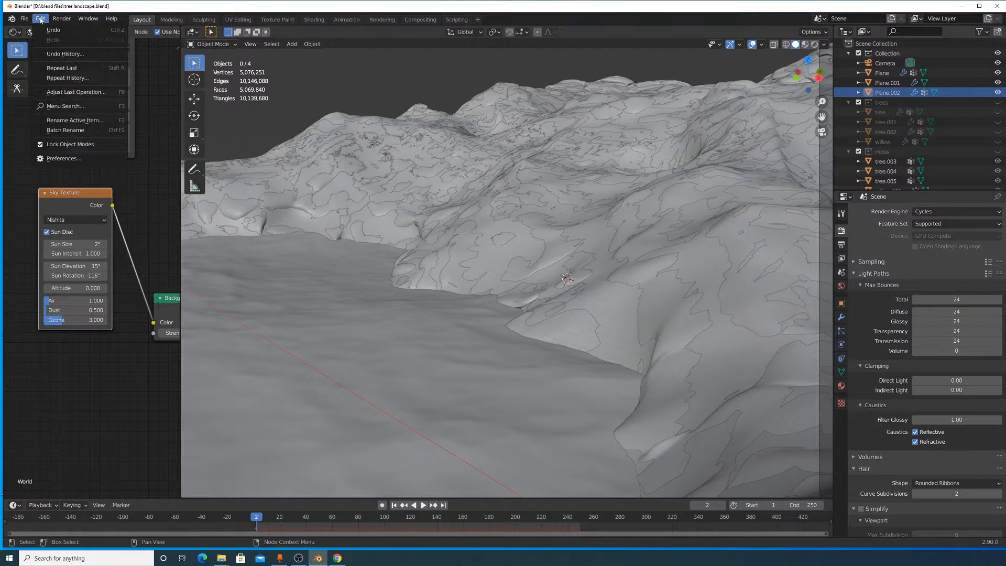
left_click(63, 158)
left_click(183, 61)
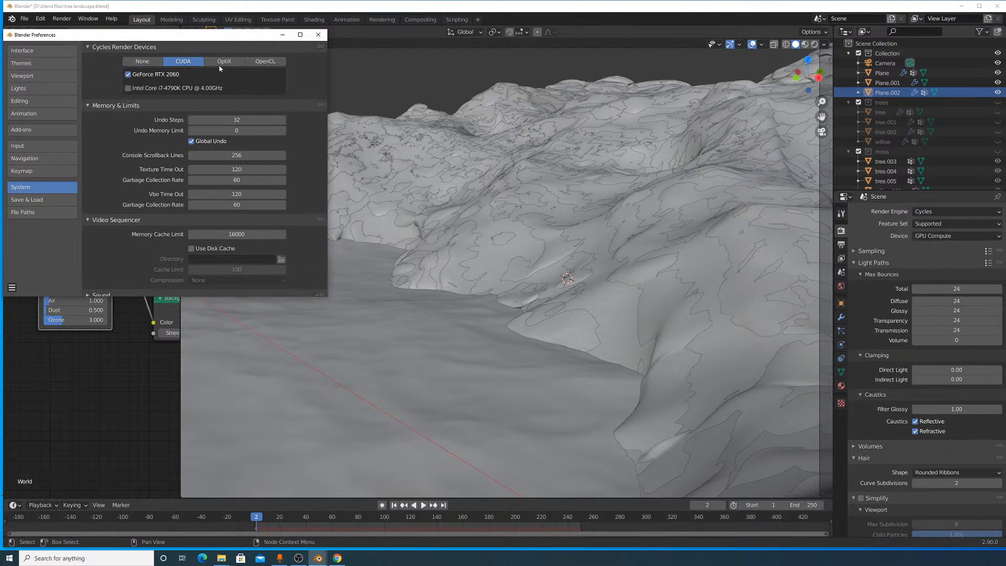
left_click(318, 34)
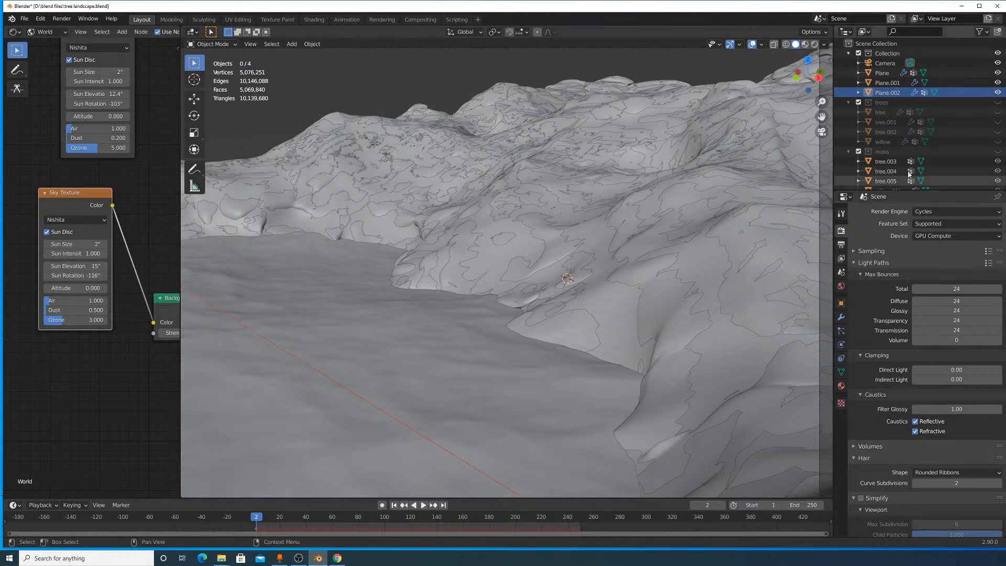
Remove the tree trunk material slot from tree.003 in the moss collection.
left_click(893, 162)
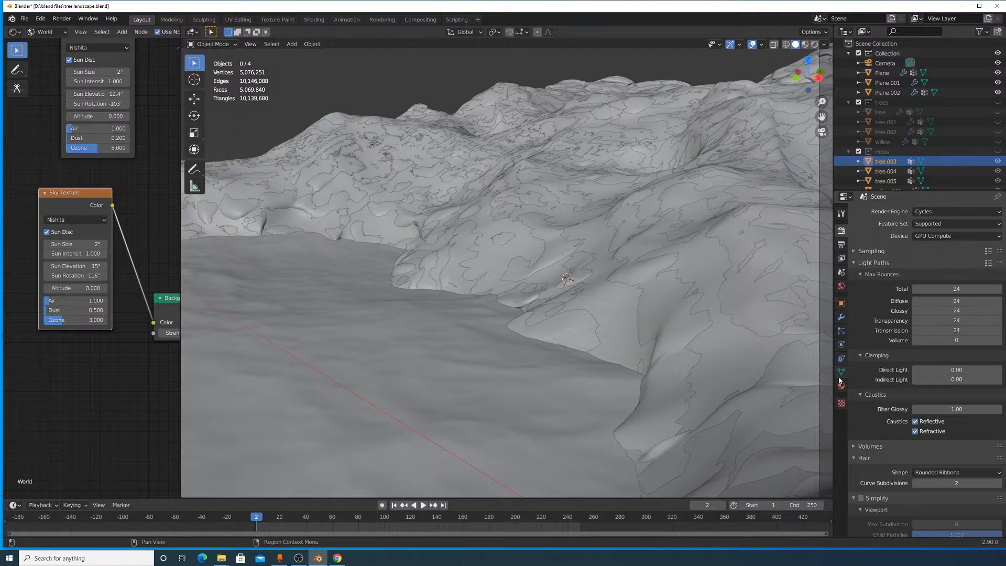
left_click(840, 385)
left_click(891, 213)
left_click(895, 223)
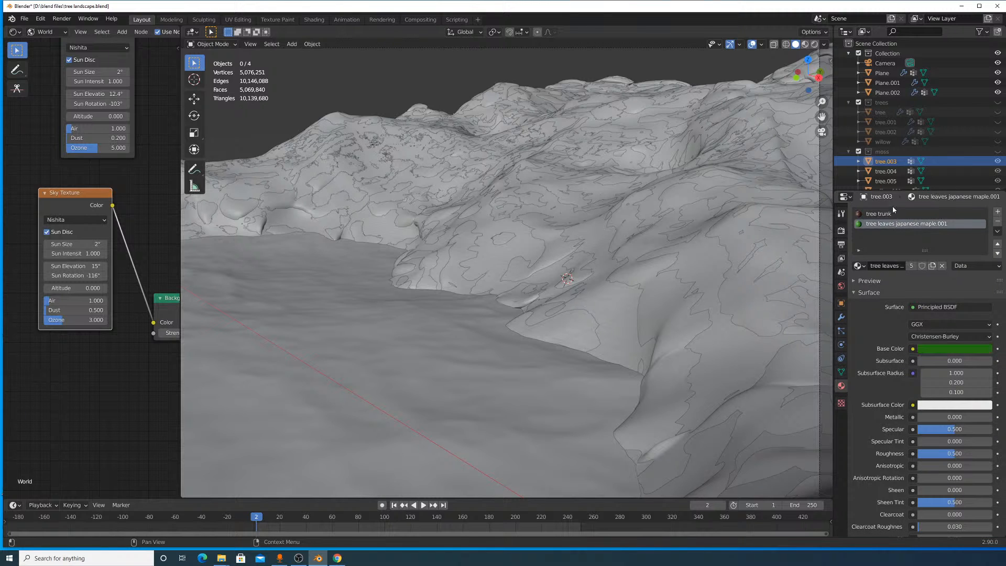
left_click(886, 214)
left_click(997, 221)
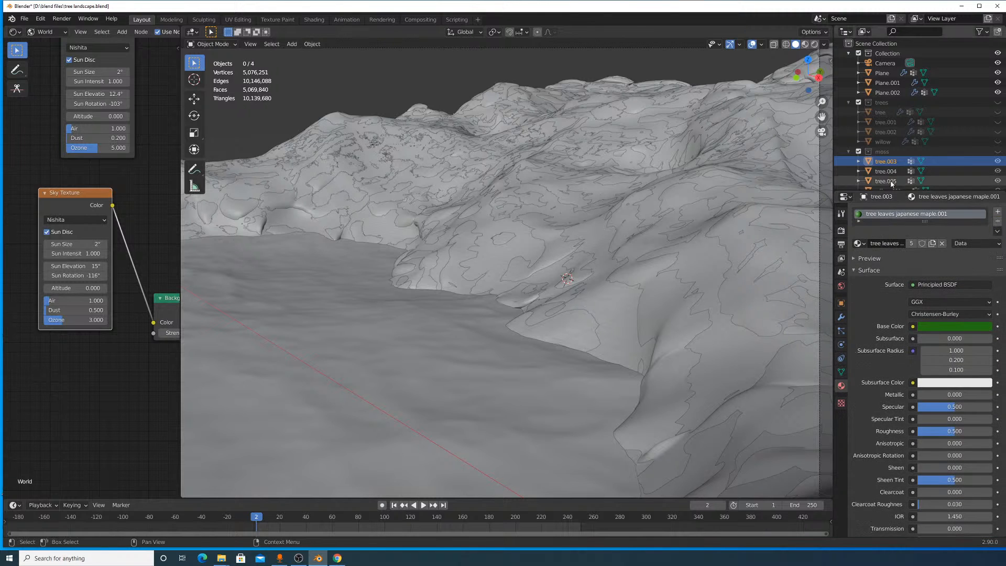
Remove the tree leaves japanese maple.001 material slot from tree.005 in the moss collection.
left_click(891, 181)
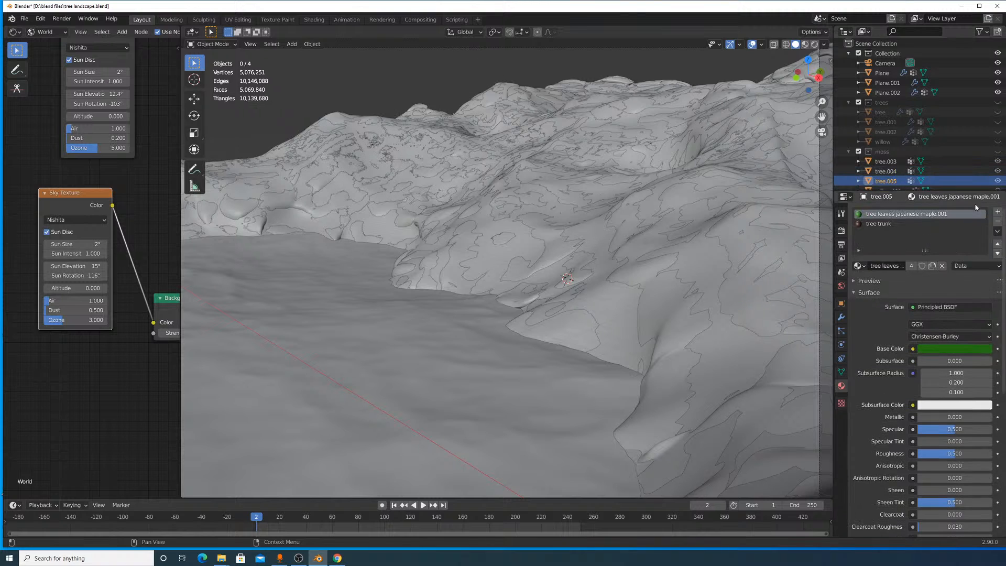
left_click(998, 221)
scroll(887, 176, "down", 1)
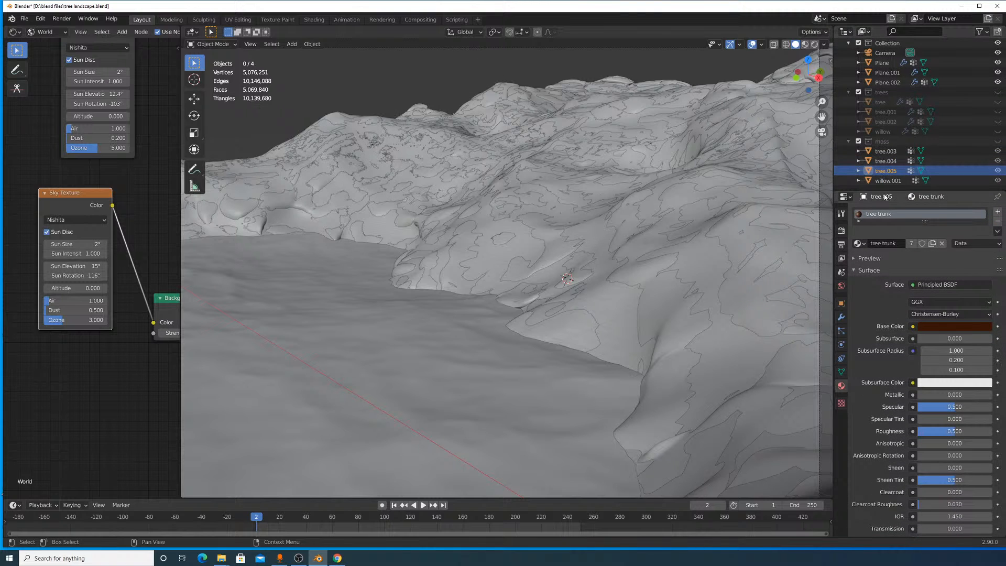
Undo the last material slot removal on tree.005 and remove its tree trunk slot instead.
key("ctrl+z")
left_click(887, 224)
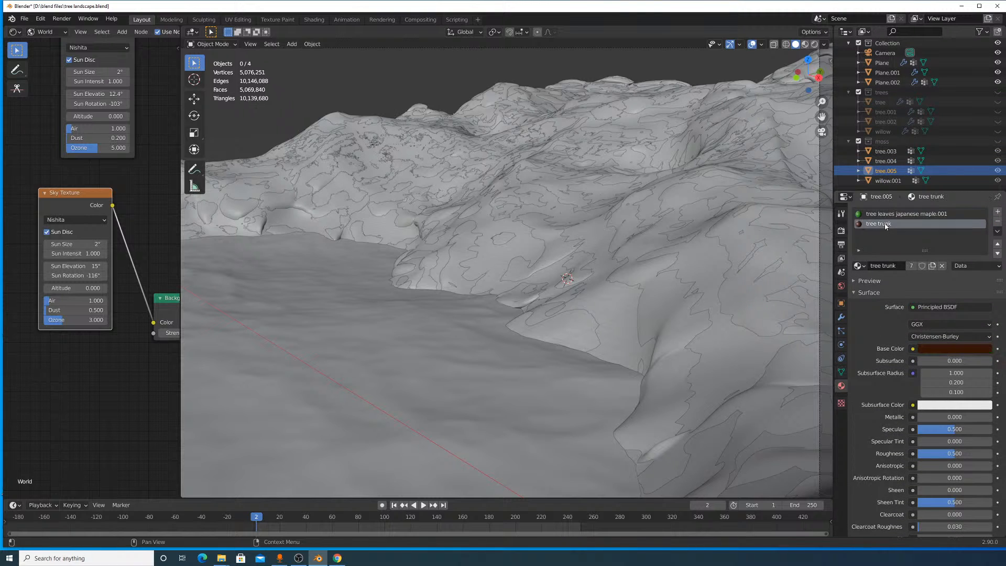
left_click(998, 221)
Replace the tree trunk material on tree.004 in the moss collection with tree leaves japanese maple.001.
left_click(922, 161)
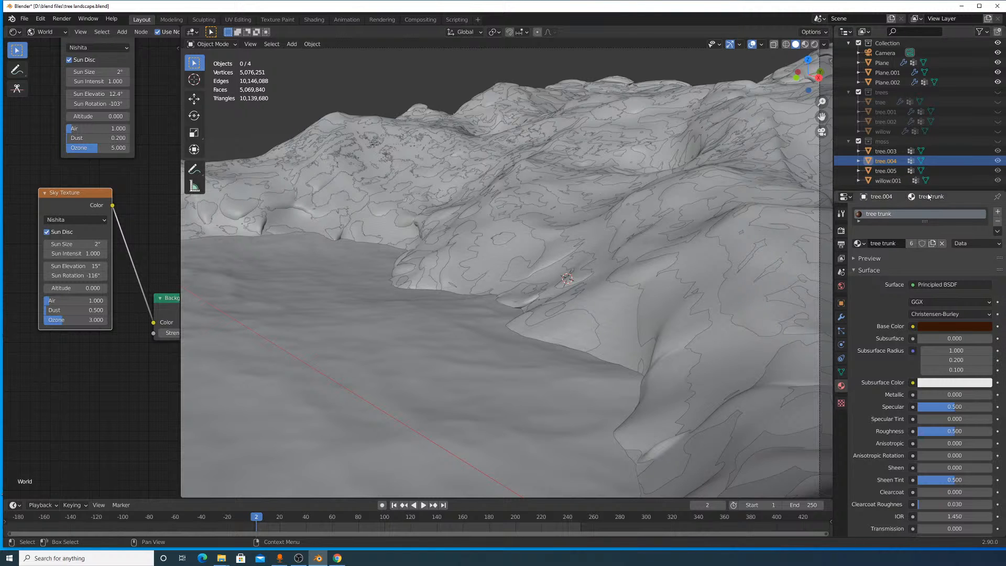
left_click(998, 212)
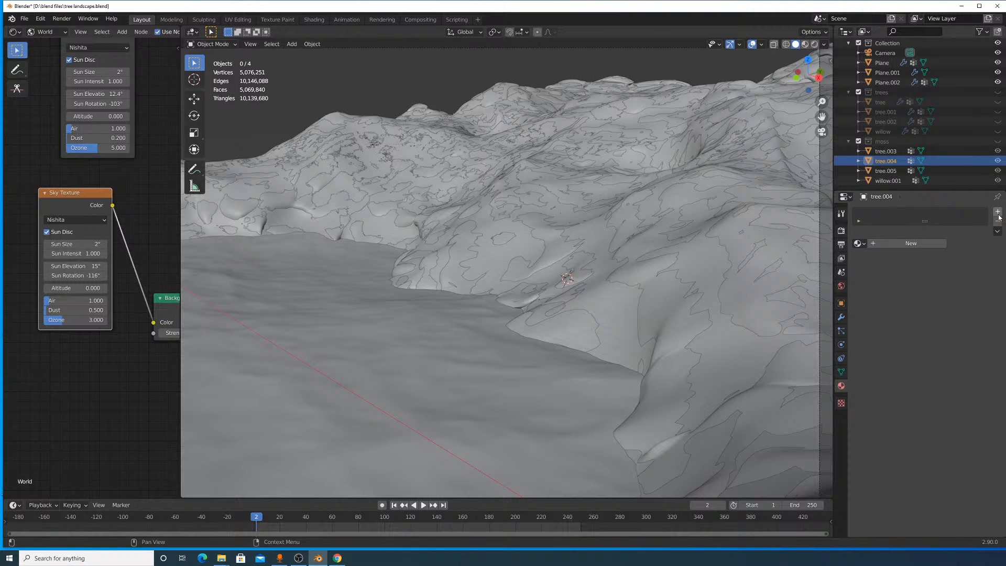
left_click(915, 239)
left_click(857, 243)
left_click(908, 287)
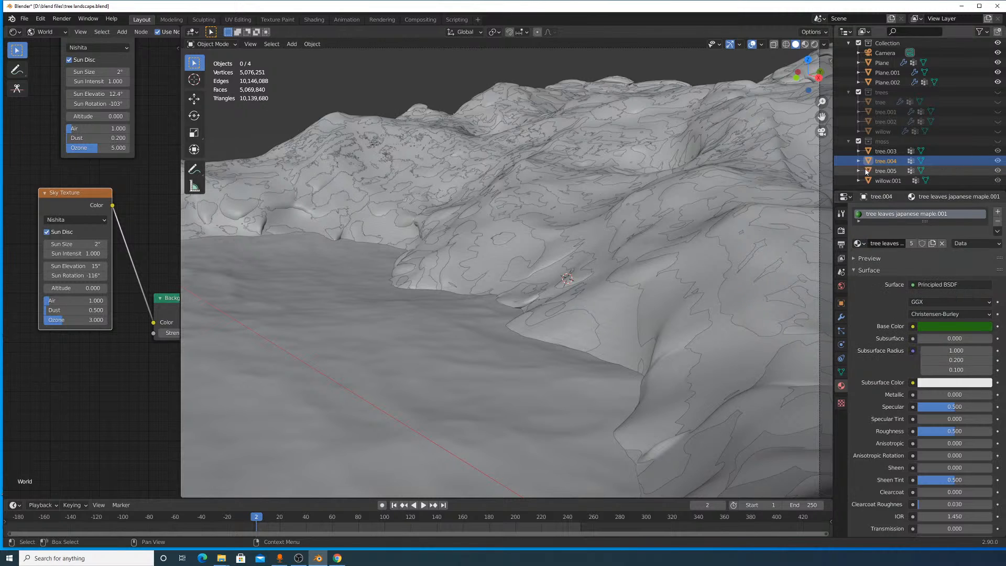
Check the materials assigned to tree.005, willow.001, tree.004 and tree.003 in the moss collection.
left_click(885, 171)
left_click(886, 180)
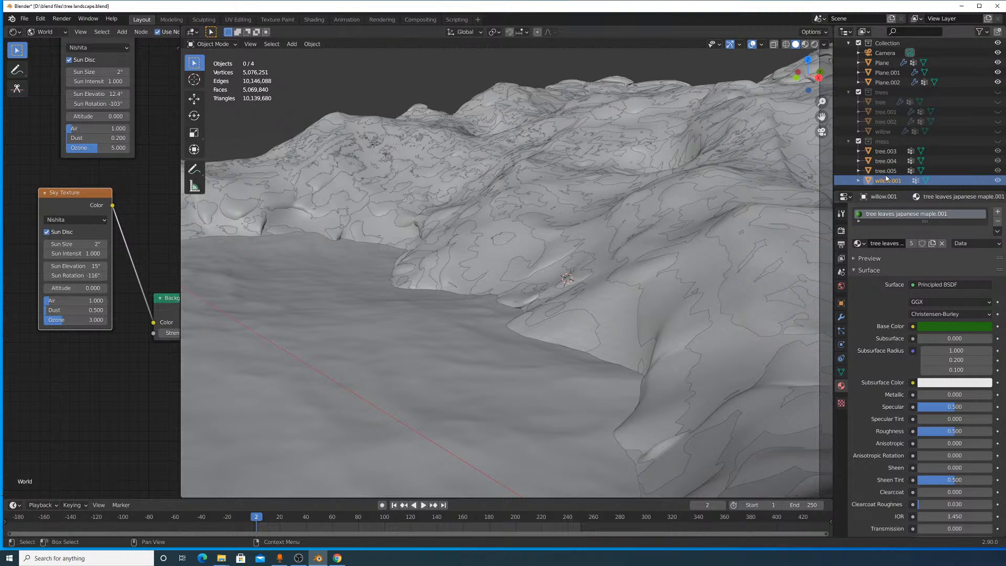
left_click(884, 161)
left_click(886, 151)
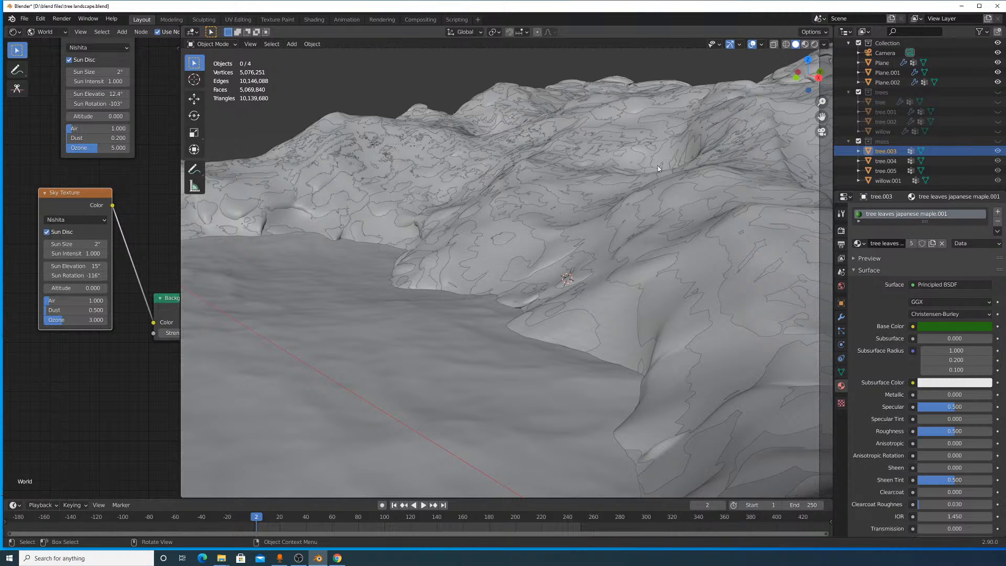
left_click(841, 230)
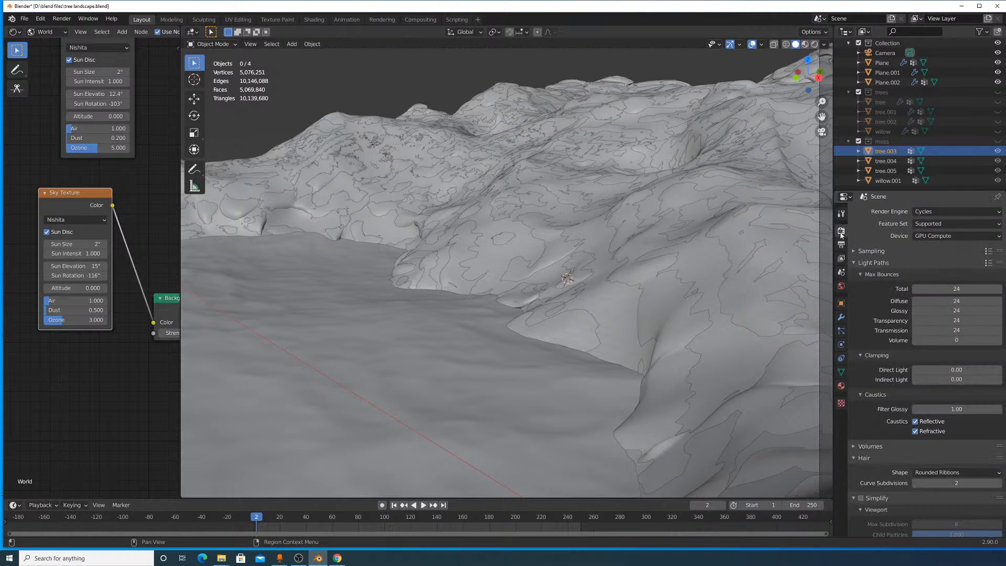
scroll(861, 274, "down", 5)
left_click(841, 316)
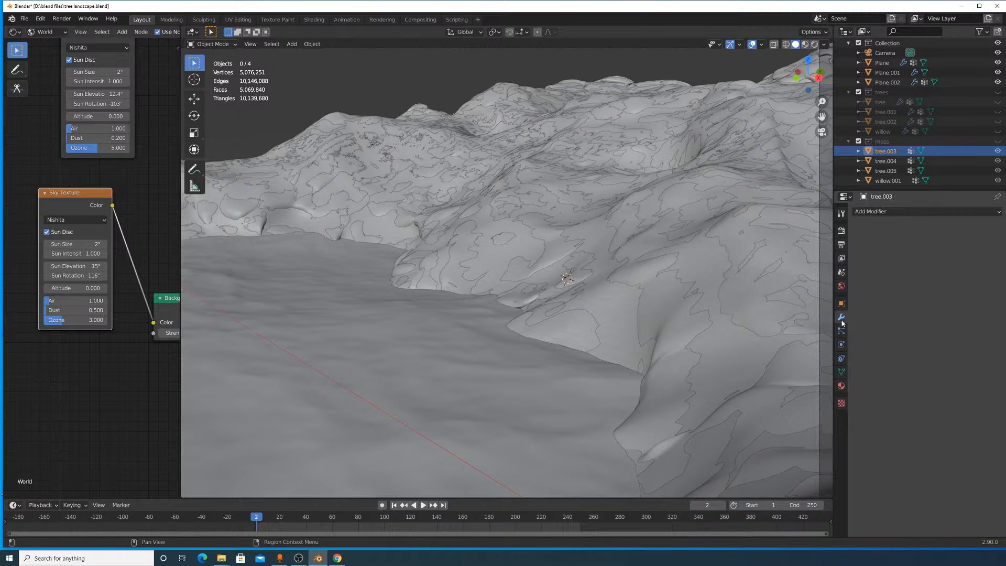
left_click(842, 343)
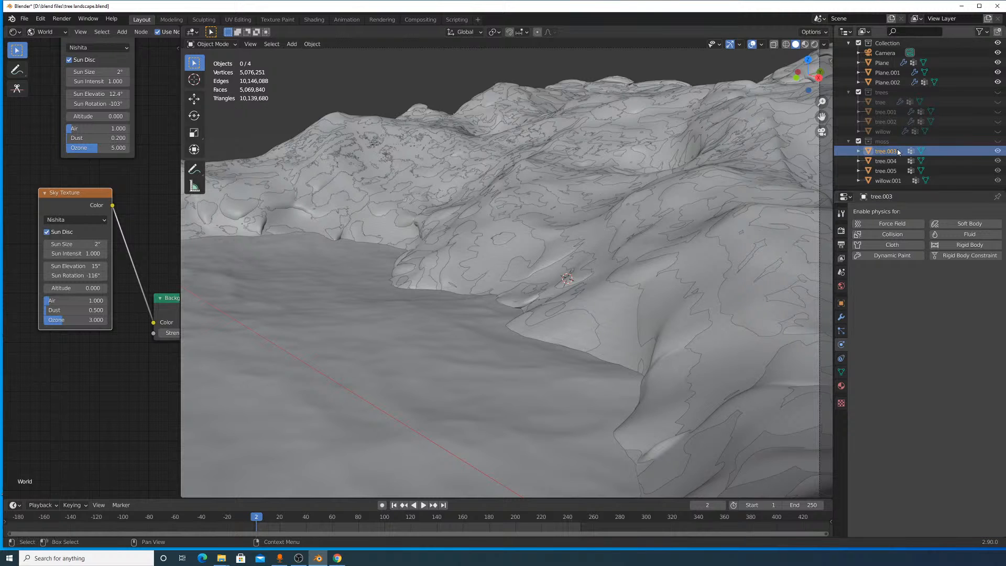
left_click(889, 170)
left_click(883, 142)
left_click(841, 371)
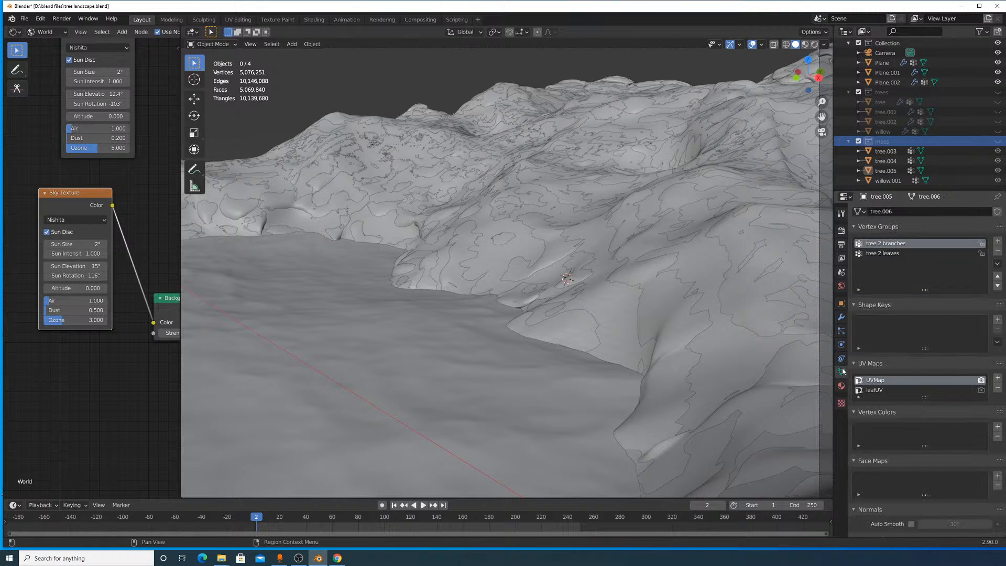
left_click(840, 385)
left_click(841, 286)
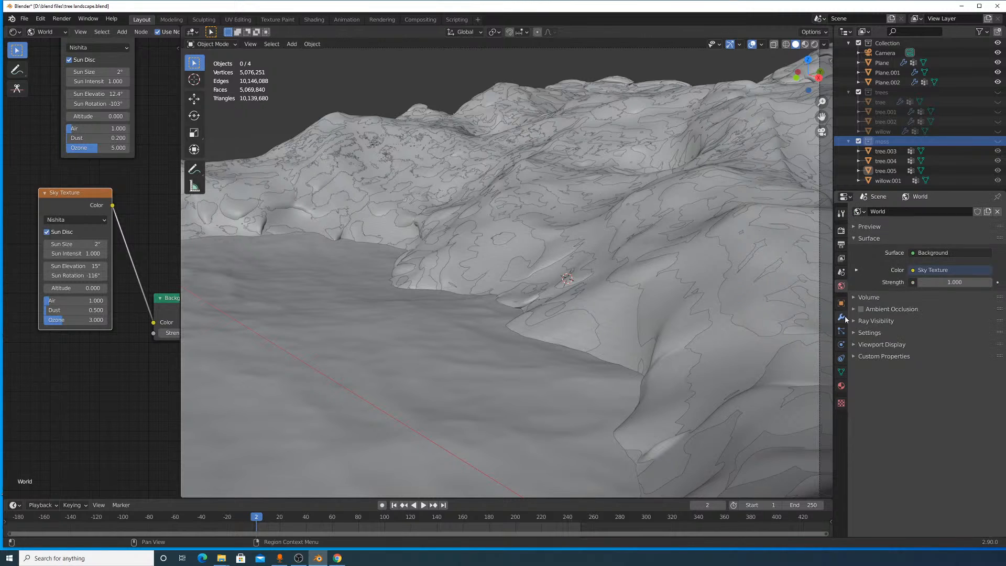
left_click(841, 316)
left_click(841, 330)
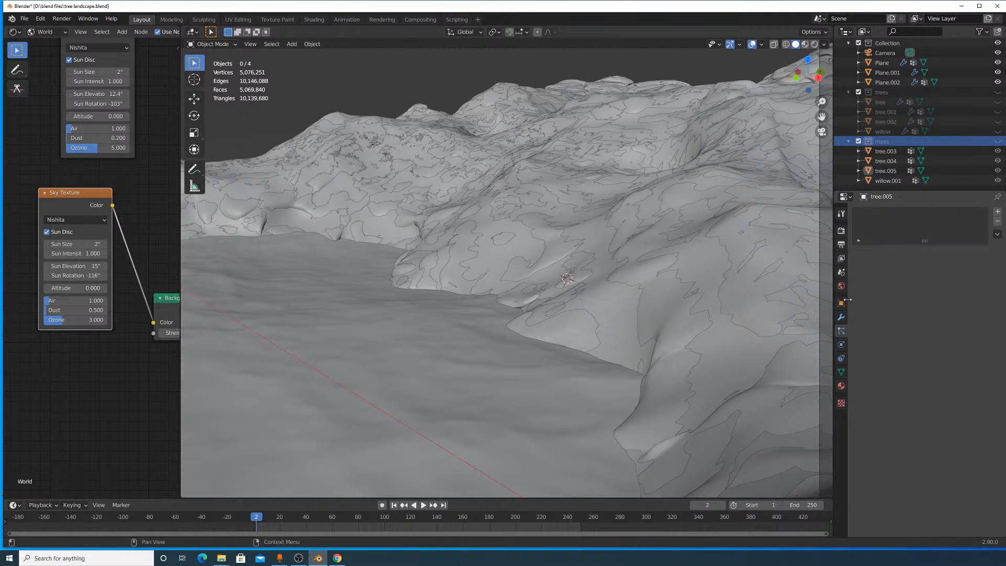
left_click(841, 303)
left_click(841, 316)
left_click(841, 303)
left_click(841, 331)
left_click(841, 316)
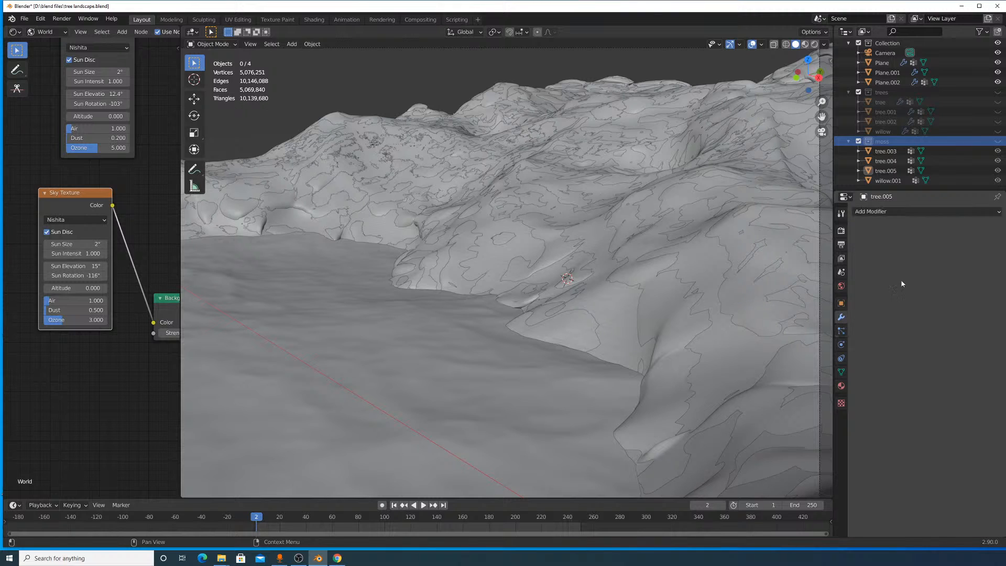
Hide tree.003, tree.004, tree.005 and willow.001 of the moss collection in the viewport.
left_click(889, 152)
key("Up")
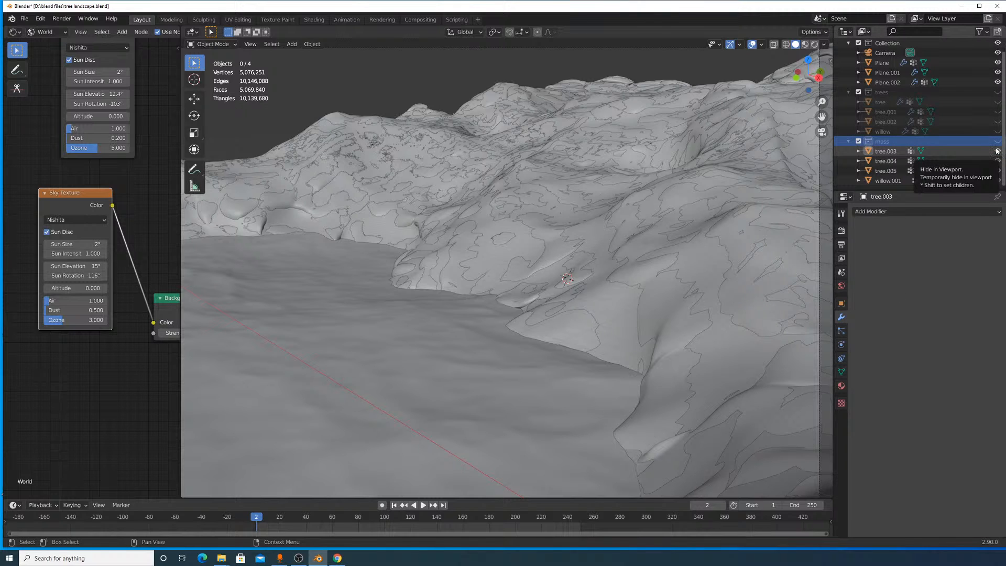
left_click_drag(997, 151, 997, 180)
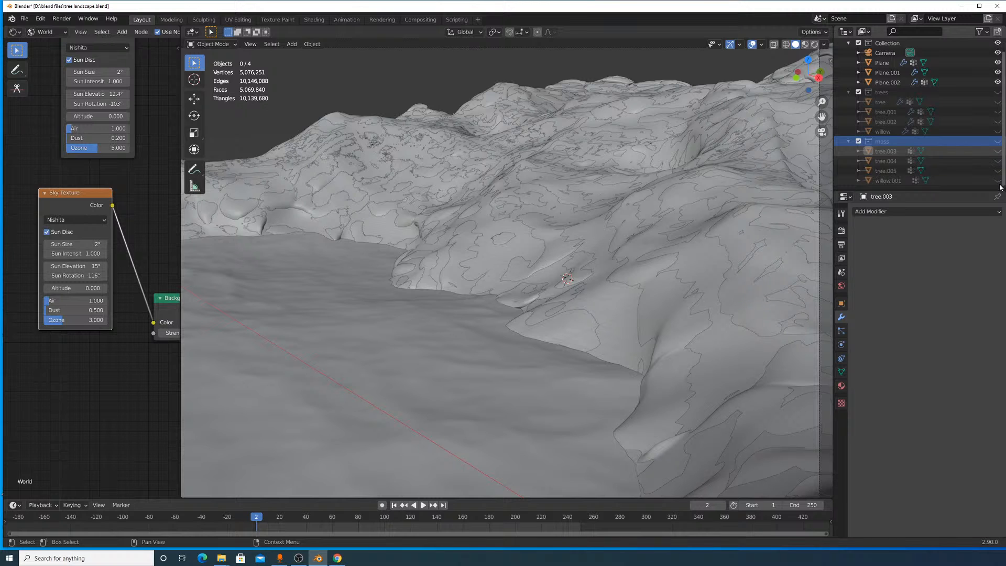
scroll(911, 155, "up", 1)
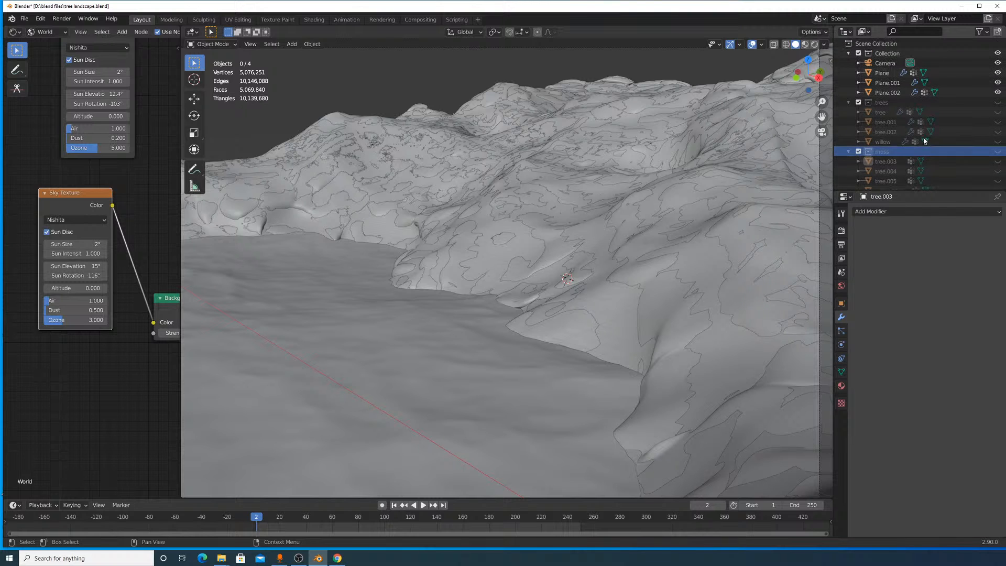
Select the Plane.002 terrain and review the settings of its moss particle system.
left_click(717, 238)
left_click(719, 241)
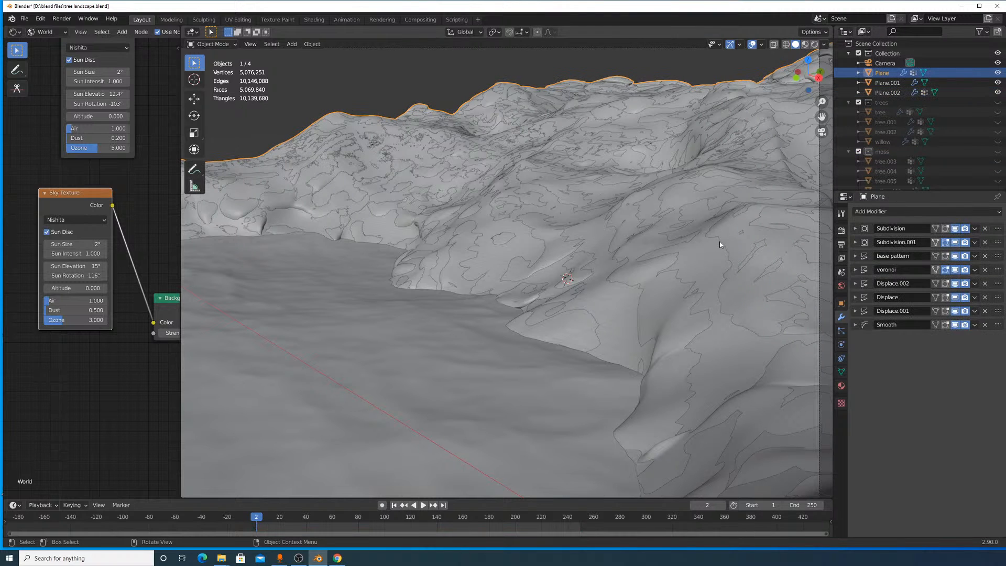
left_click(736, 235)
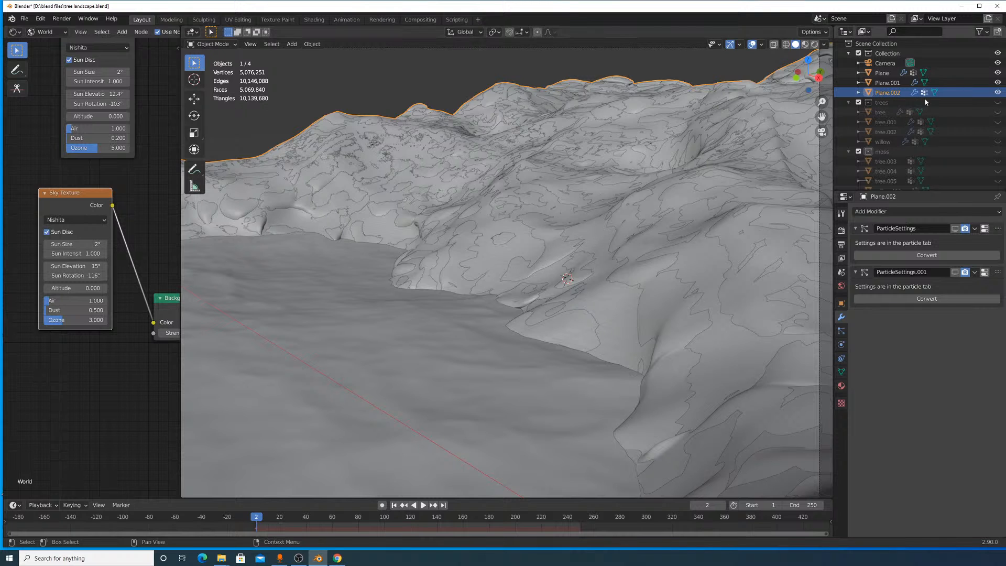
left_click(841, 330)
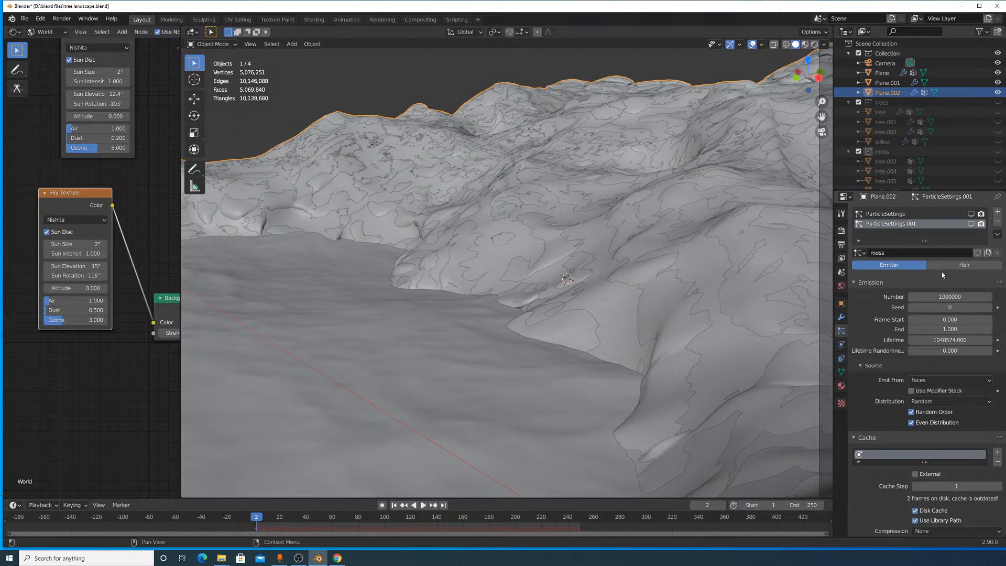
scroll(905, 398, "down", 15)
scroll(905, 397, "up", 12)
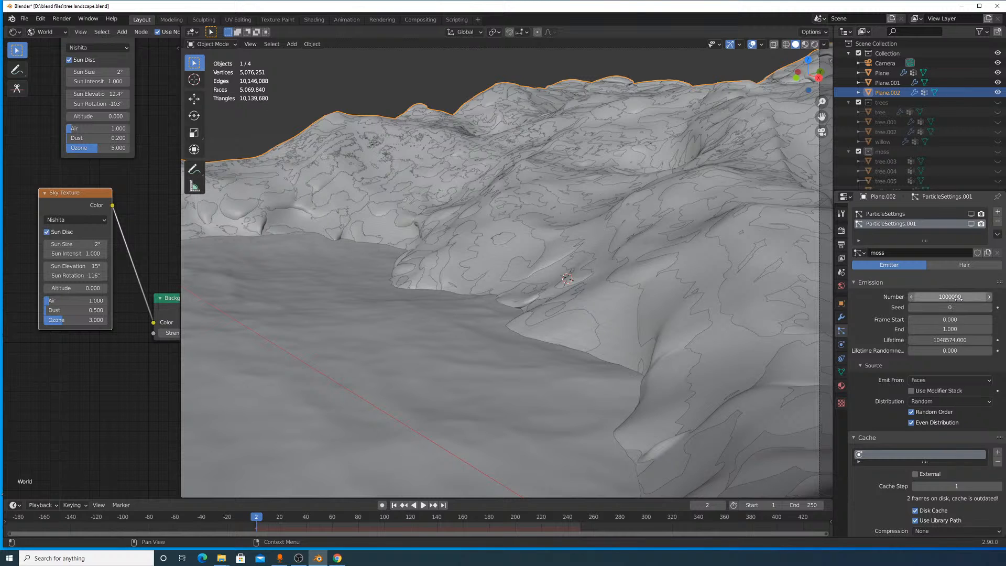
scroll(932, 436, "down", 20)
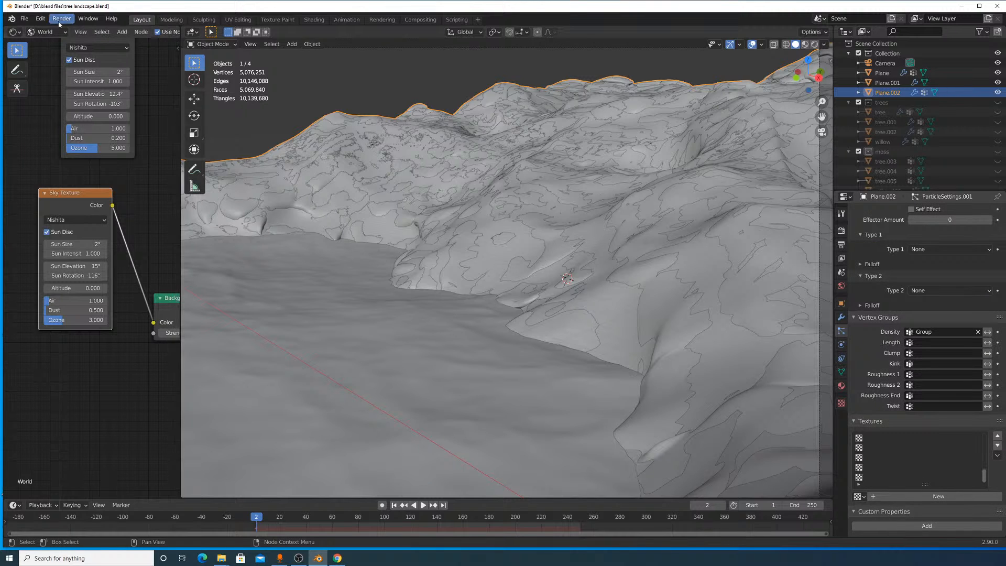
Check the Cycles render device settings in the system preferences.
left_click(42, 19)
left_click(68, 155)
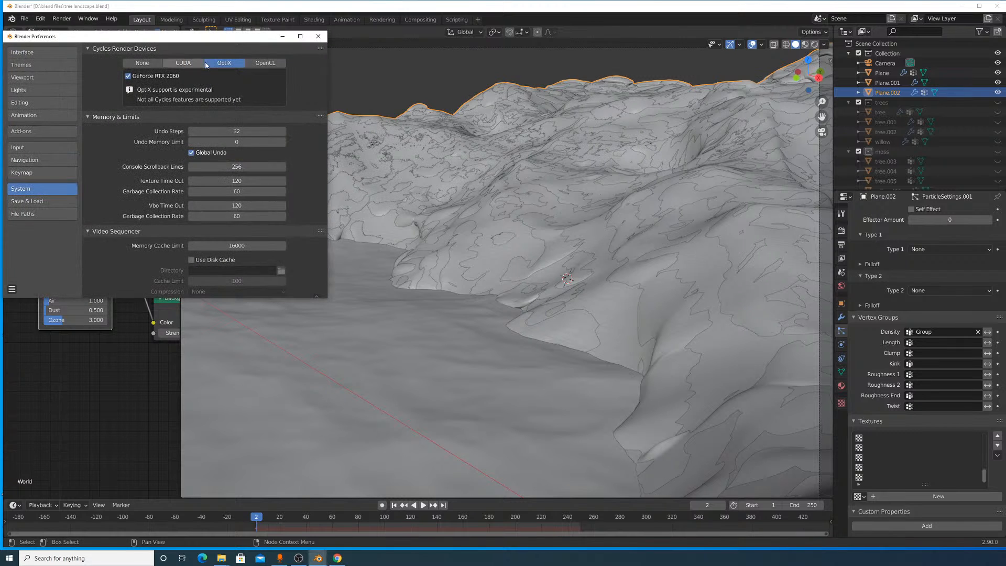
left_click(318, 36)
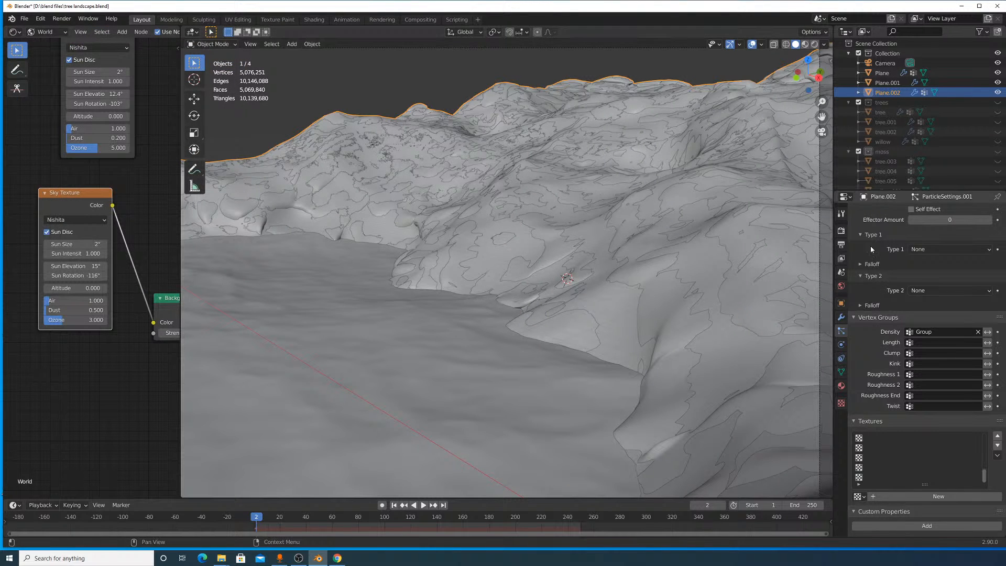
Set the render tile size to 256 px in X and Y and start rendering the image.
left_click(841, 231)
scroll(930, 386, "down", 20)
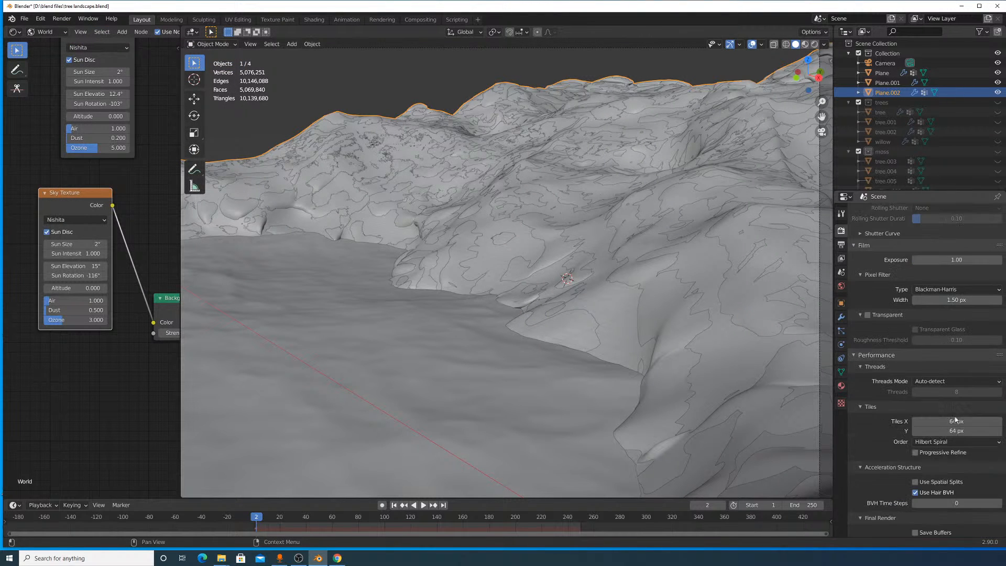
left_click_drag(968, 420, 967, 430)
type("256")
key("Return")
left_click(62, 18)
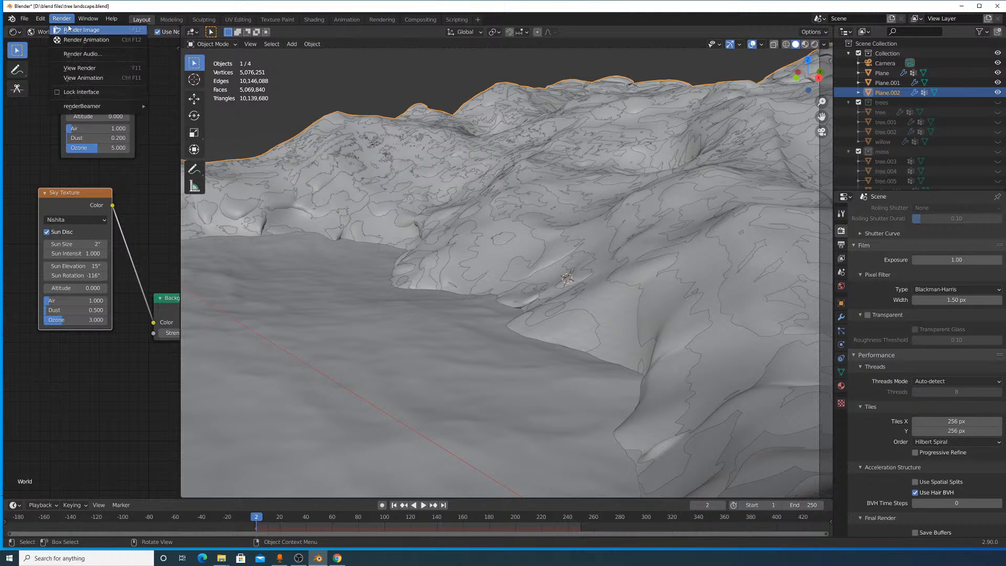
left_click(74, 33)
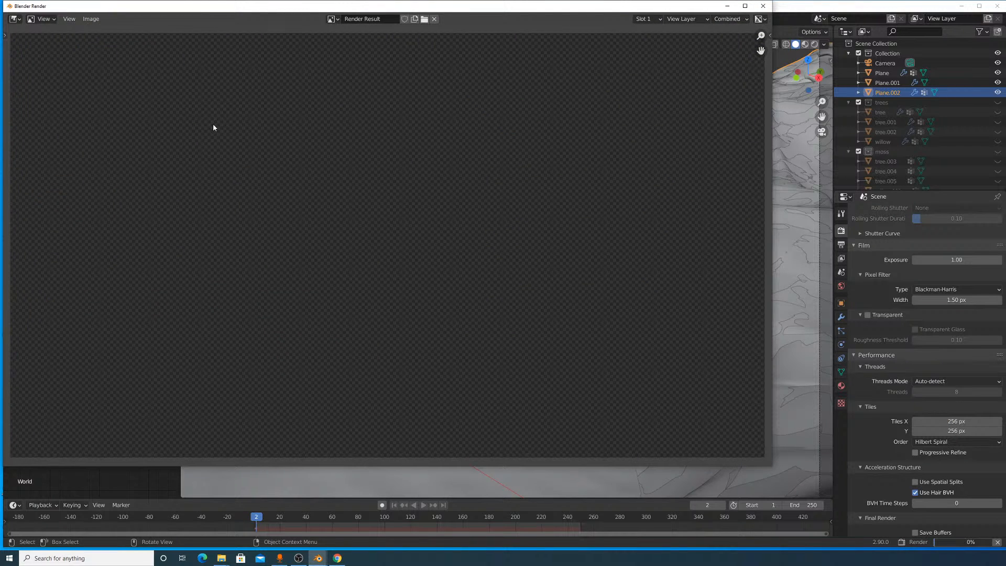
Enable the Sample Count pass, all light passes and the Object, Material and Asset Cryptomatte passes for the view layer.
left_click(841, 244)
left_click(841, 245)
left_click(842, 258)
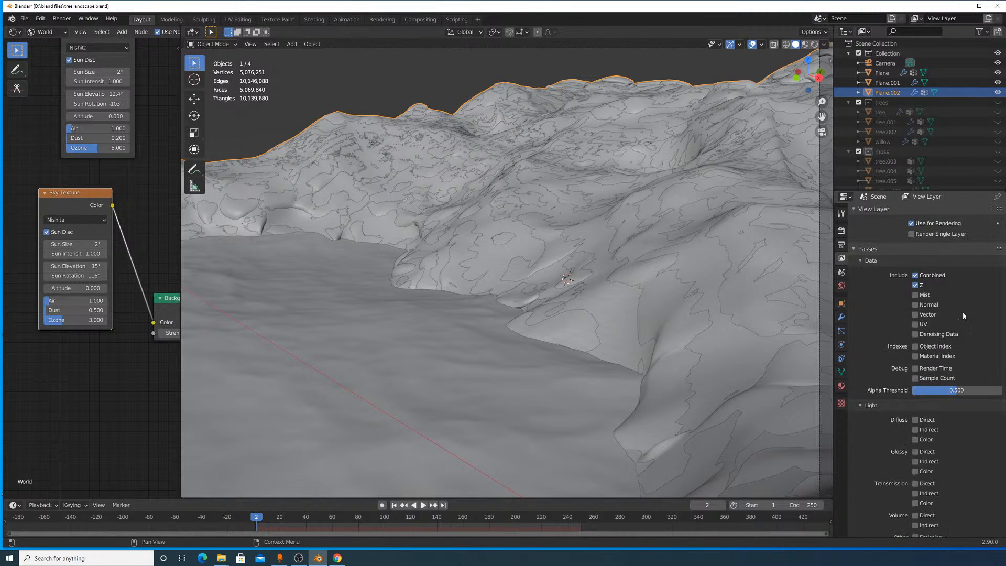
left_click(923, 378)
scroll(927, 367, "down", 6)
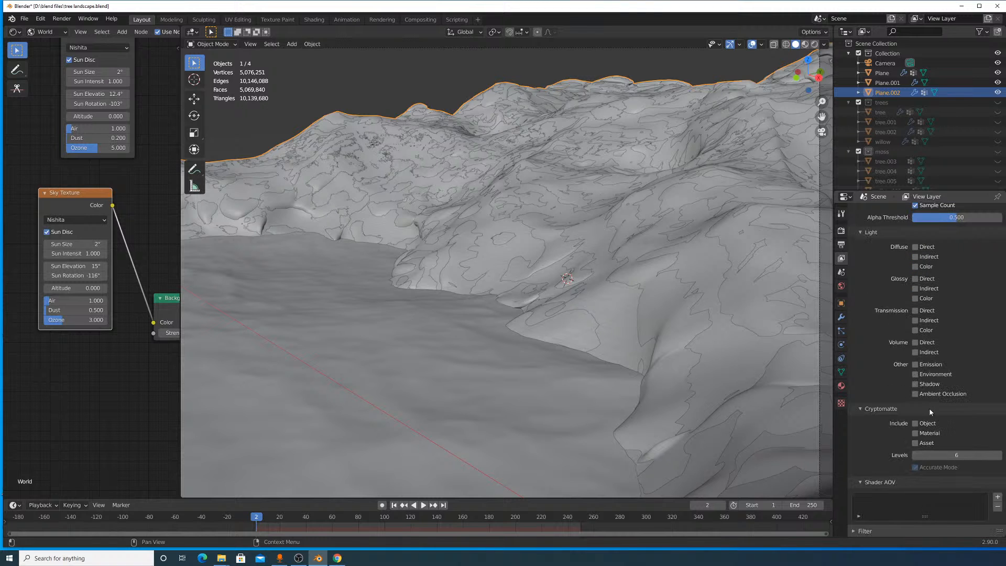
left_click_drag(930, 394, 925, 219)
left_click_drag(928, 443, 927, 422)
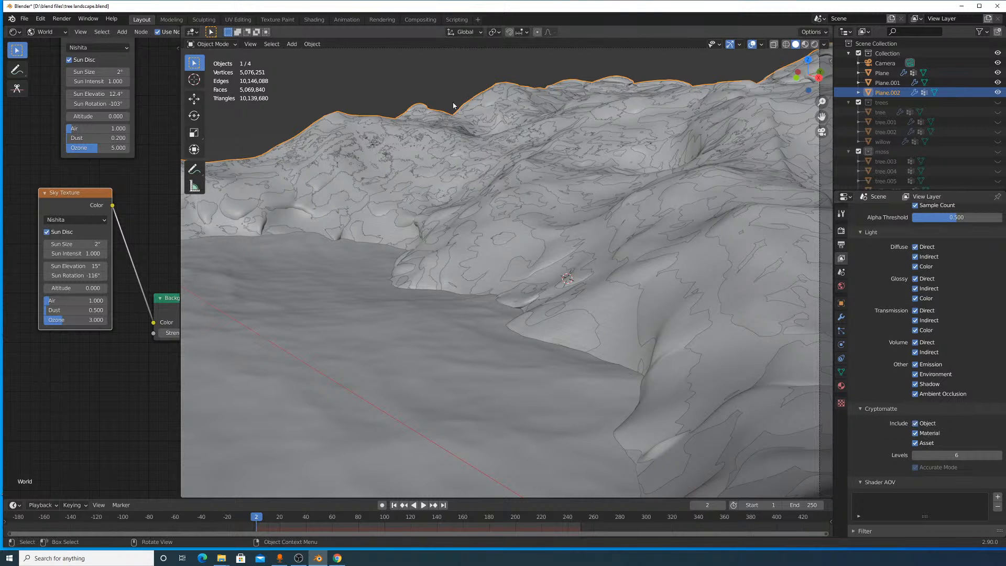
Render the image with the additional passes enabled and return to the 3D scene.
left_click(61, 19)
left_click(73, 27)
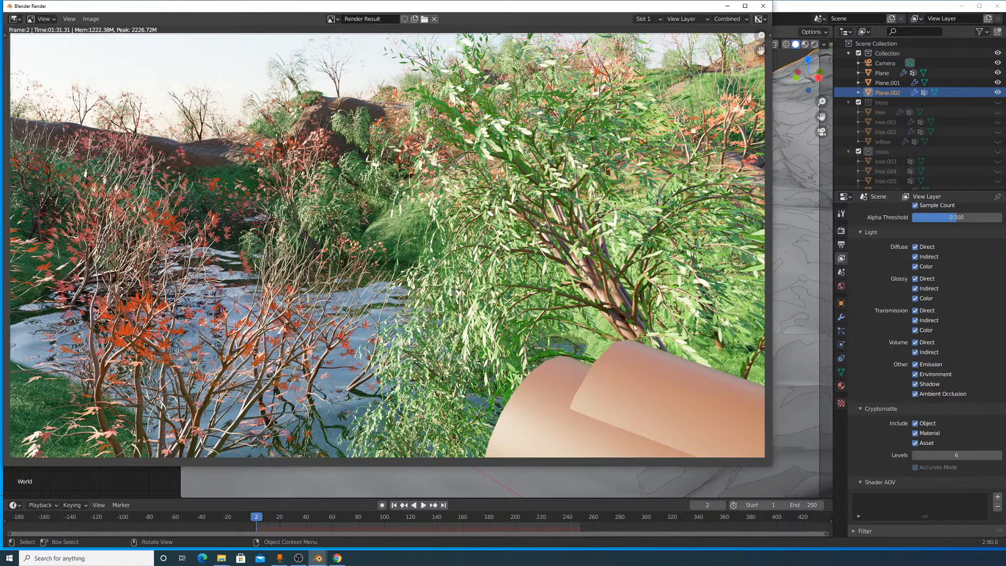
left_click(800, 51)
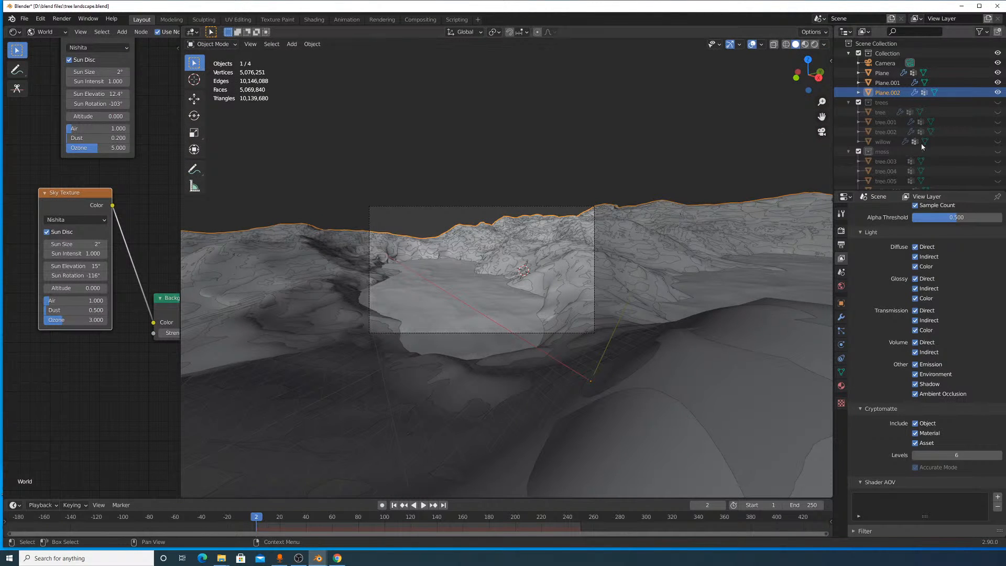
Show tree.001 temporarily in the viewport to inspect it, and hide the trees collection again.
left_click(998, 121)
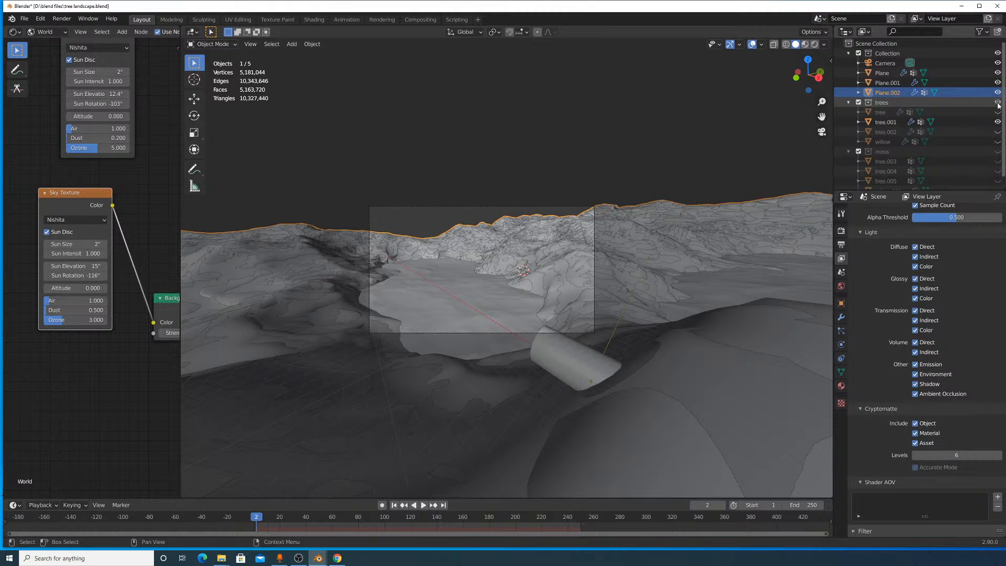
left_click(998, 122)
left_click(978, 103)
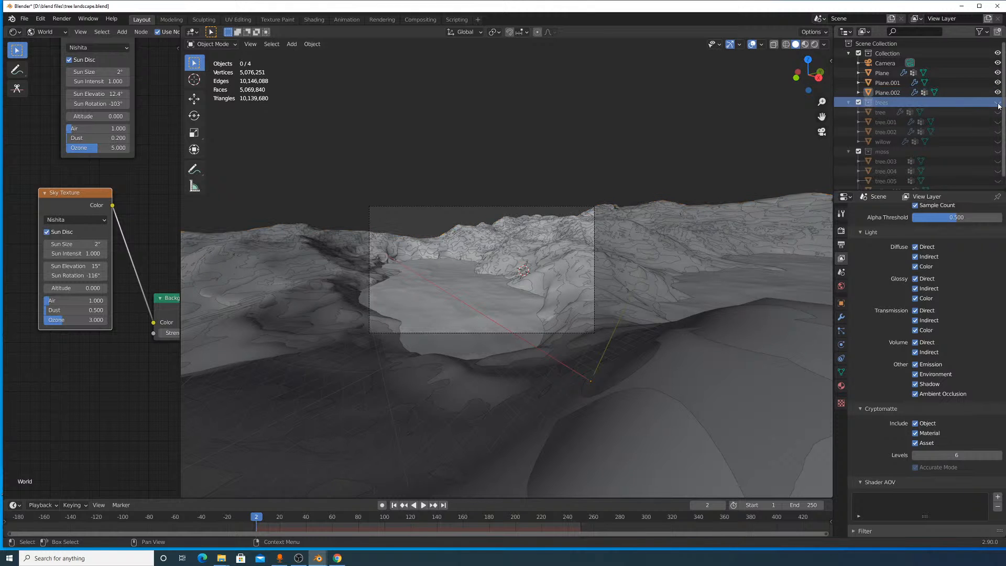
Display the extra restriction toggles in the outliner and disable the trees collection in viewports and renders.
left_click(979, 31)
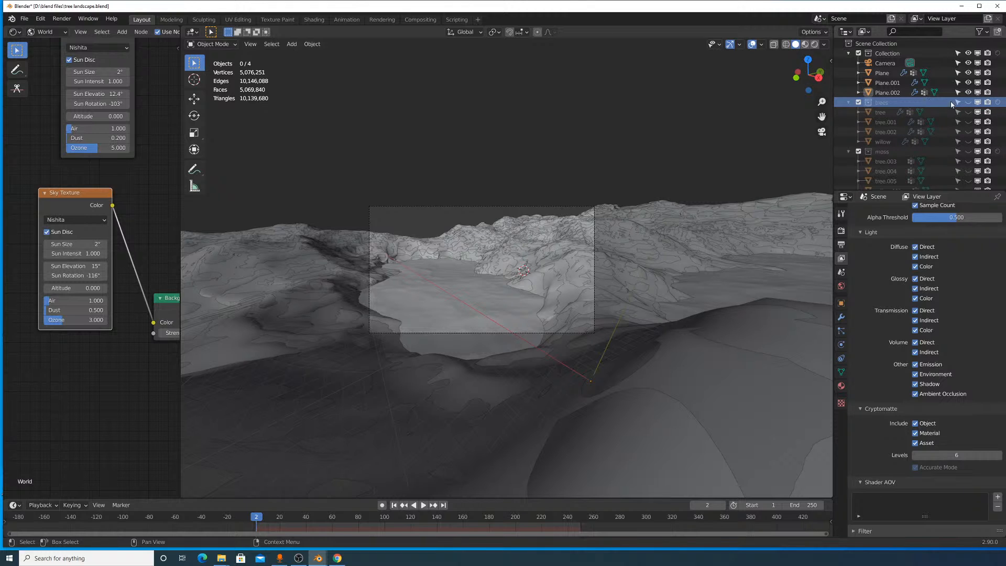
left_click(978, 102)
left_click(987, 102)
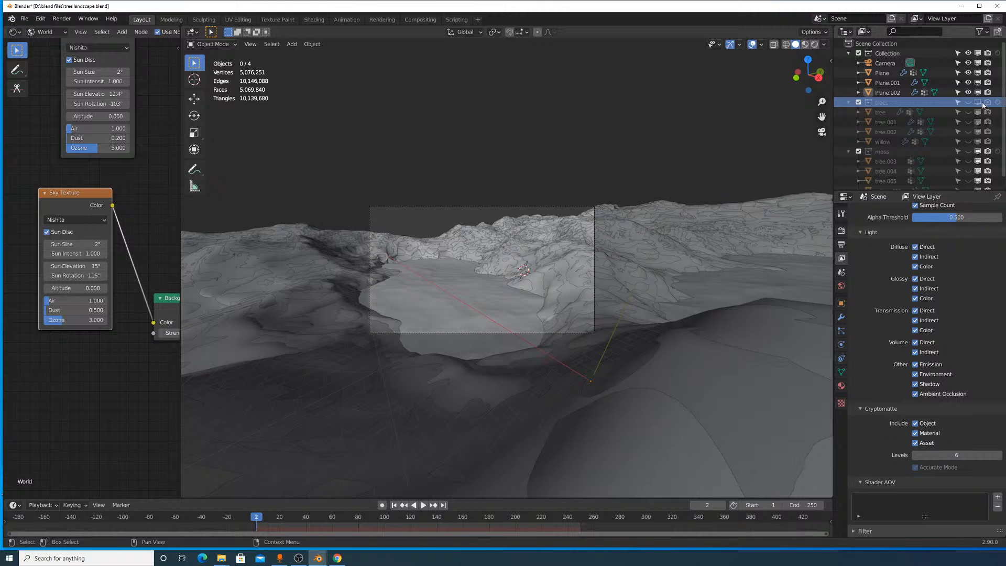
Re-enable the trees collection for renders, and disable the tree objects and the whole moss collection with its objects in viewports.
left_click(978, 103)
mouse_move(980, 116)
left_mouse_down()
mouse_move(979, 142)
mouse_move(987, 141)
mouse_move(987, 105)
left_mouse_up()
left_click(987, 103)
scroll(980, 153, "down", 1)
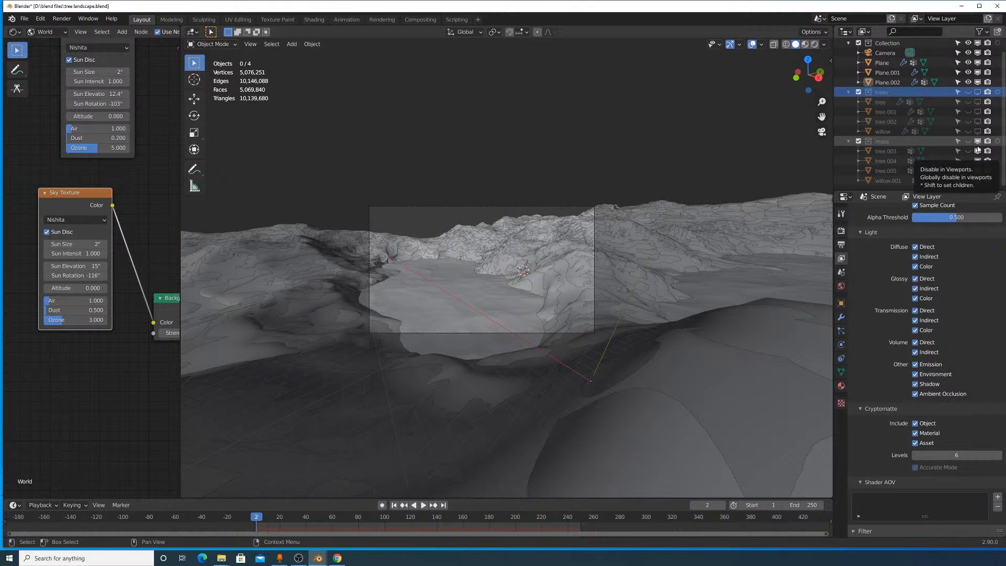
left_click_drag(978, 141, 977, 180)
scroll(977, 130, "up", 1)
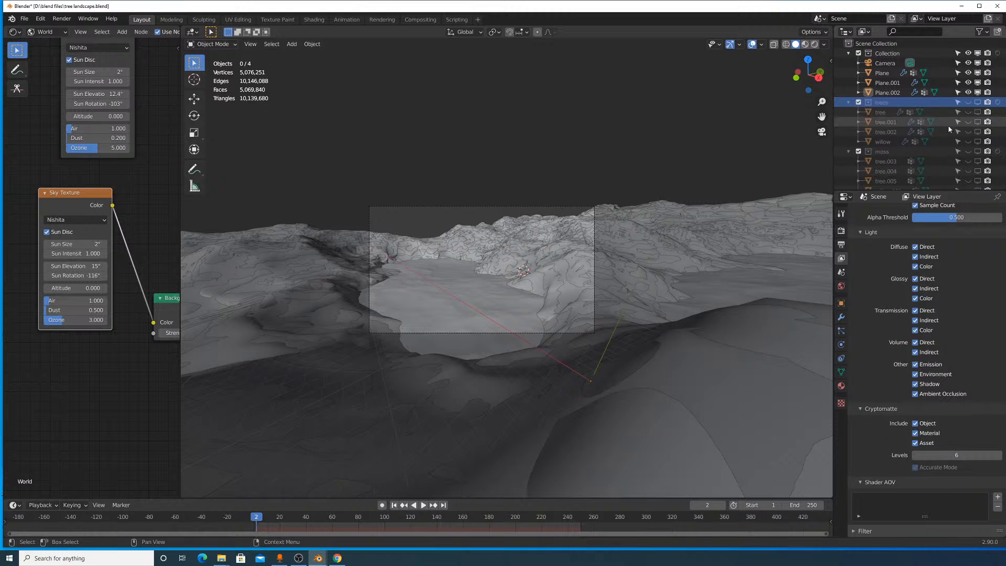
Make a single-user copy of the tree leaves japanese maple.001 material on tree.003 in the moss collection.
scroll(589, 215, "up", 5)
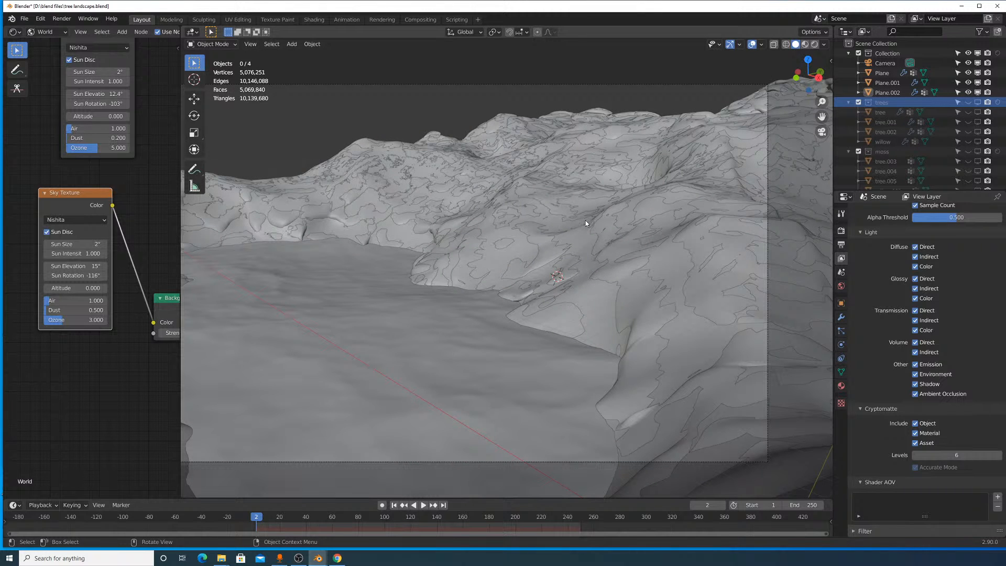
scroll(674, 276, "down", 5)
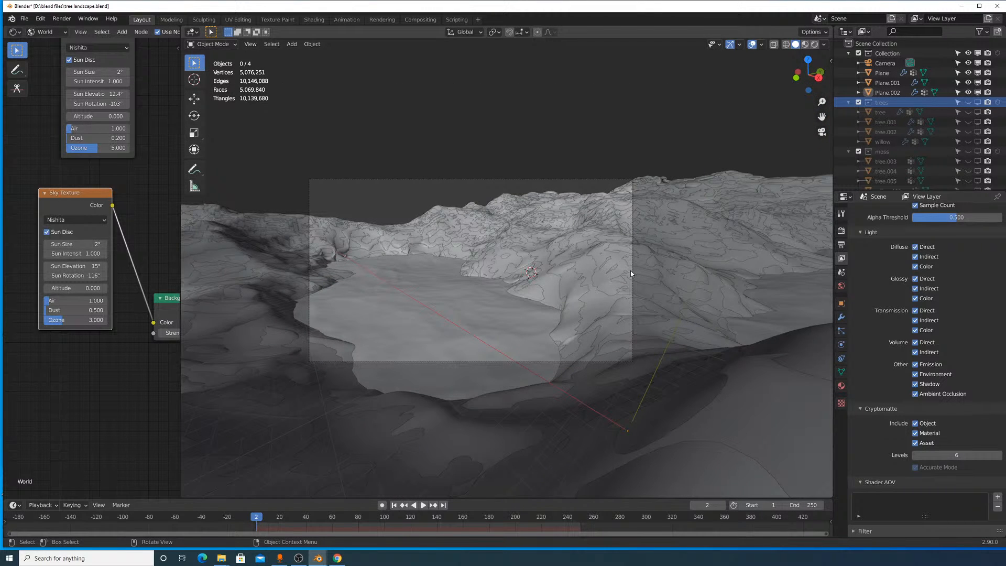
scroll(954, 147, "down", 1)
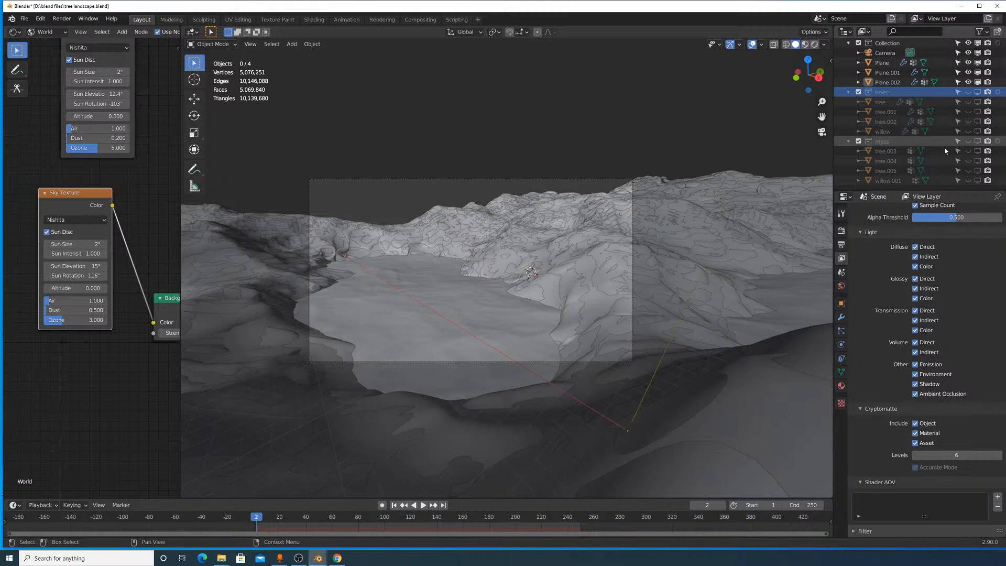
left_click(922, 141)
left_click(841, 385)
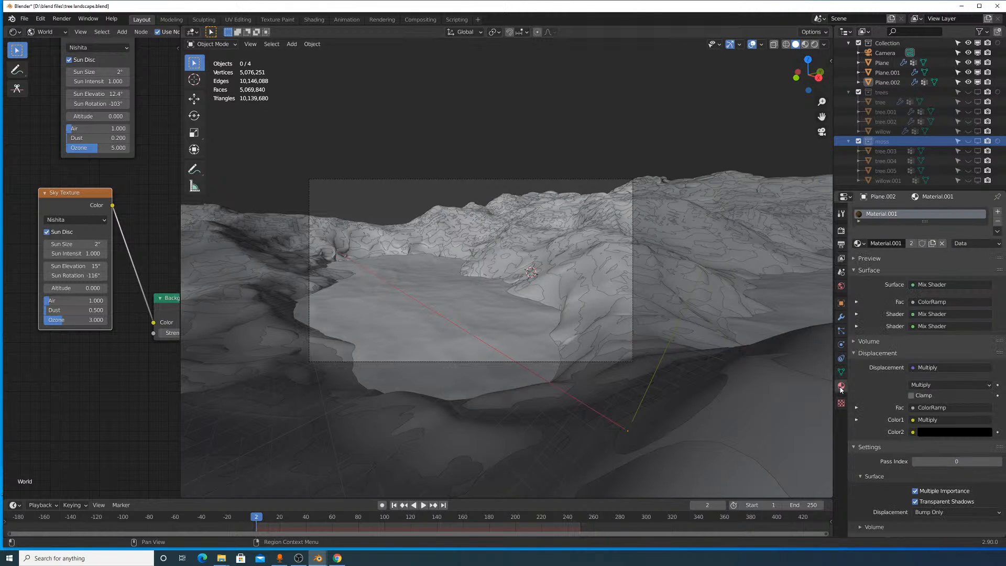
left_click(936, 151)
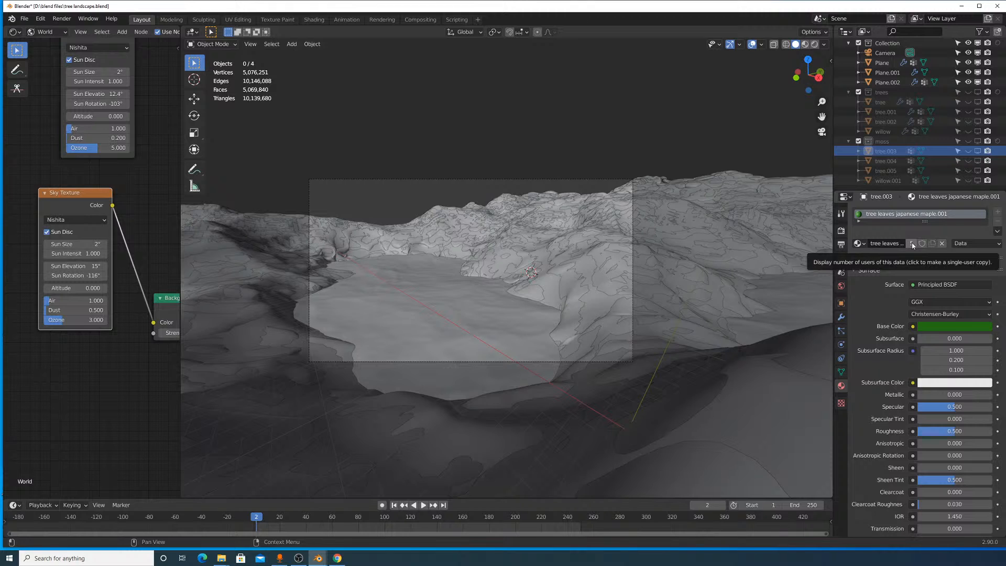
Assign the tree leaves japanese maple.002 material to tree.004, tree.005 and willow.001, and change its base color to a very dark green.
left_click(942, 160)
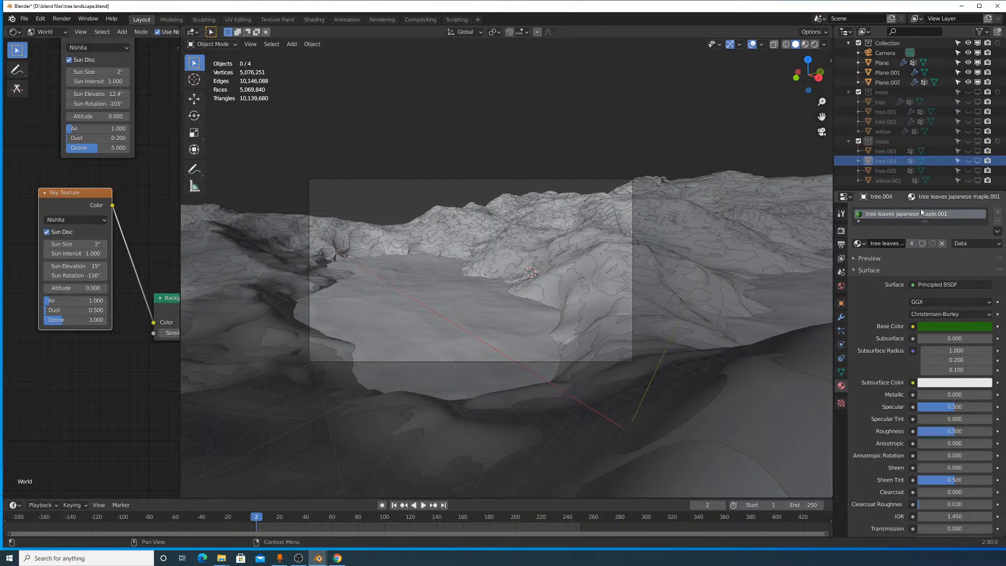
left_click(856, 243)
left_click(890, 296)
left_click(890, 171)
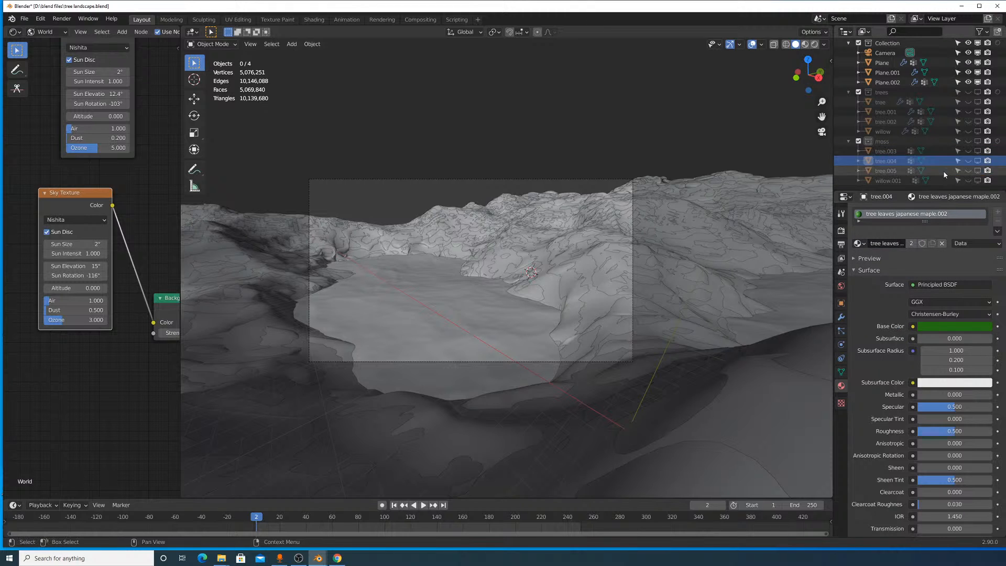
left_click(856, 243)
left_click(890, 296)
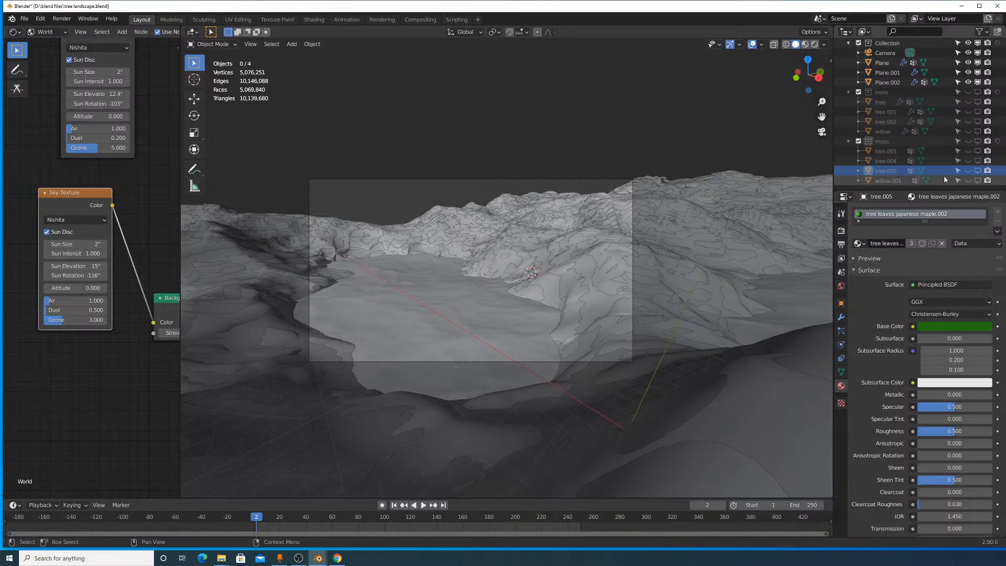
left_click(938, 180)
left_click(856, 243)
left_click(891, 296)
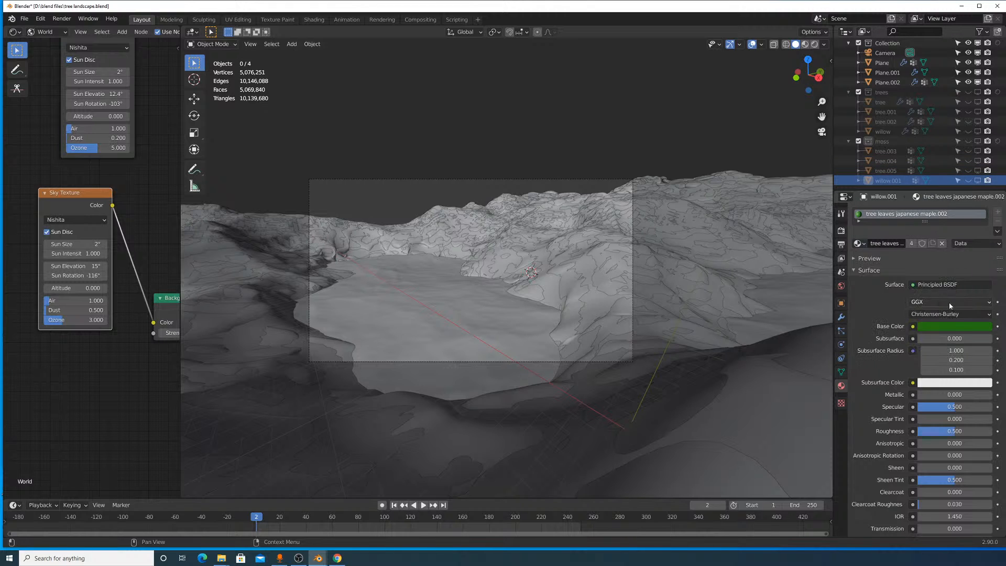
left_click(954, 326)
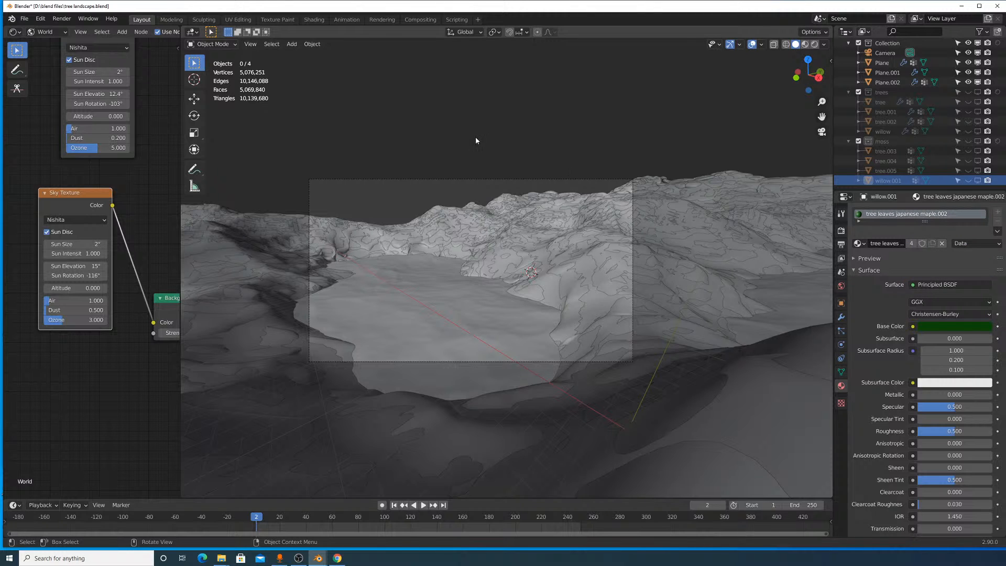
Examine the particle settings of Plane.002, especially the vertex group that controls density.
middle_click_drag(487, 129, 369, 104)
scroll(497, 169, "down", 8)
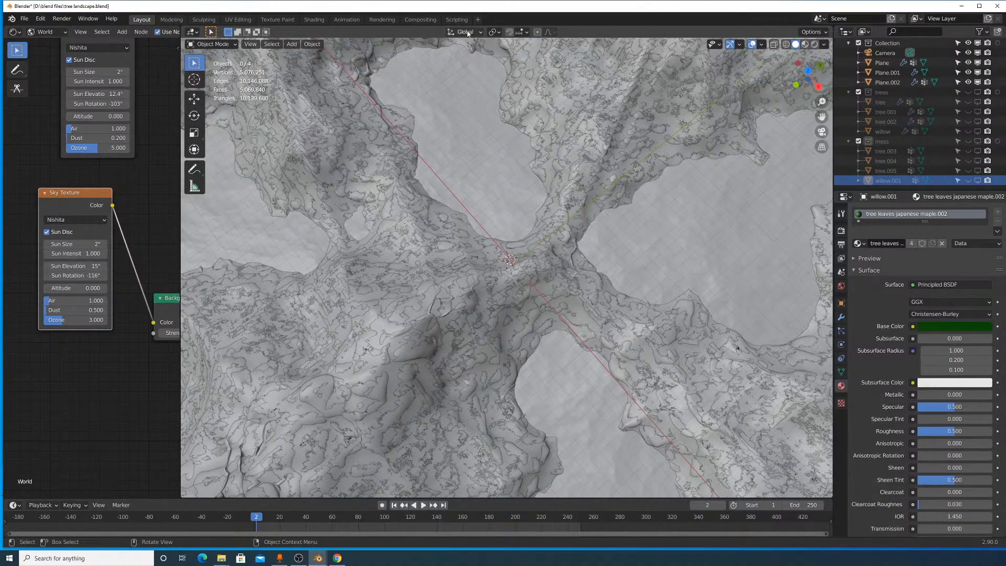
left_click(226, 44)
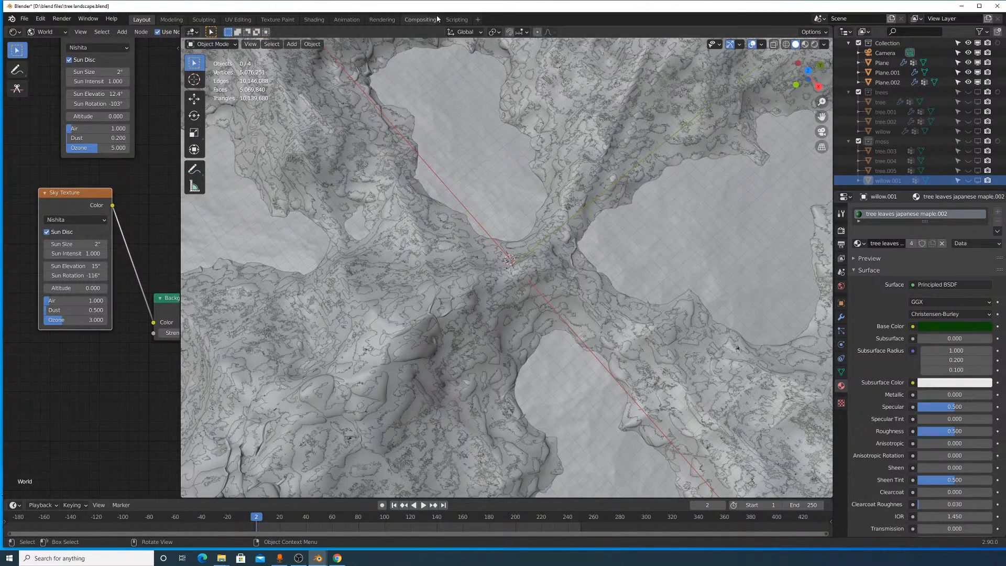
left_click(453, 32)
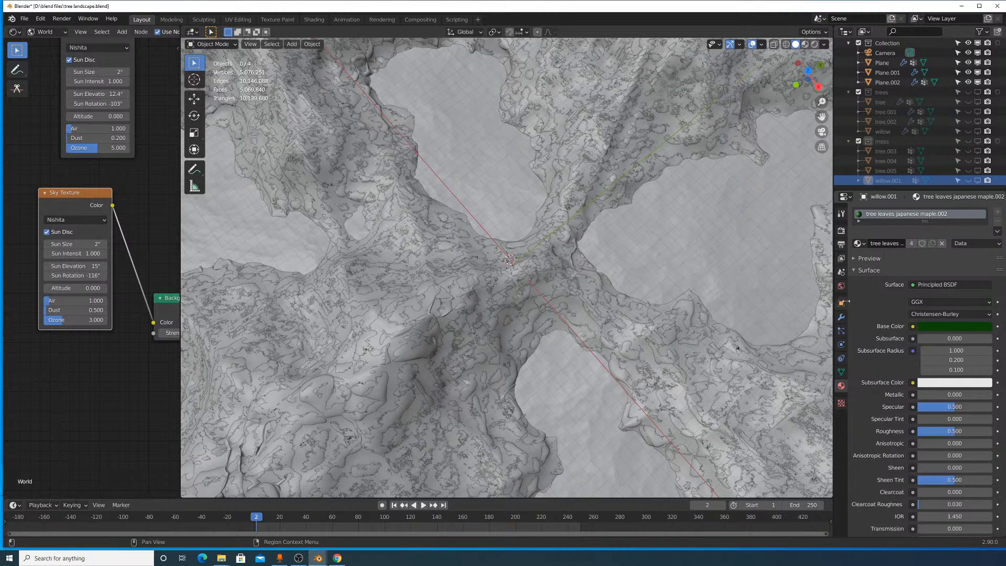
left_click(840, 333)
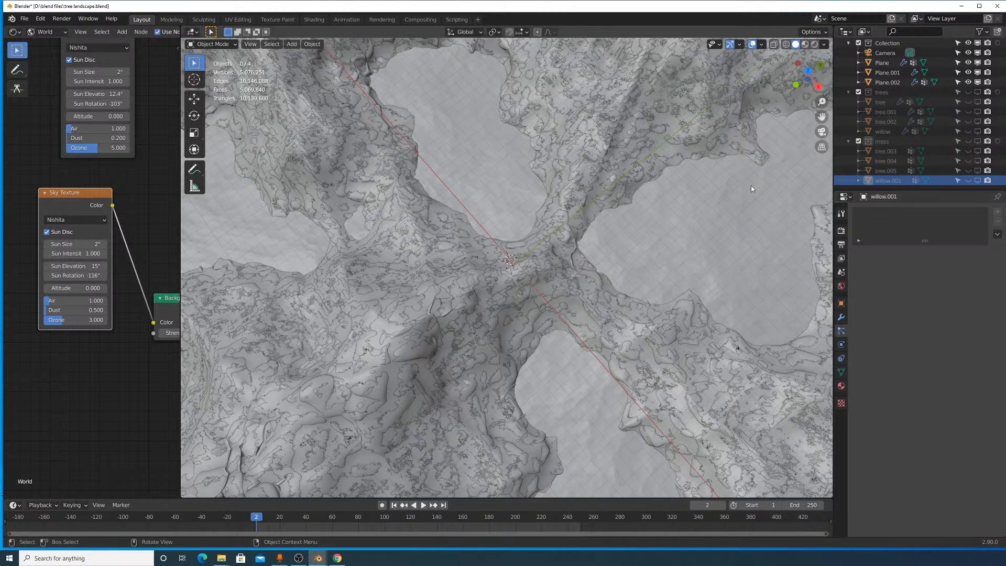
scroll(899, 178, "up", 1)
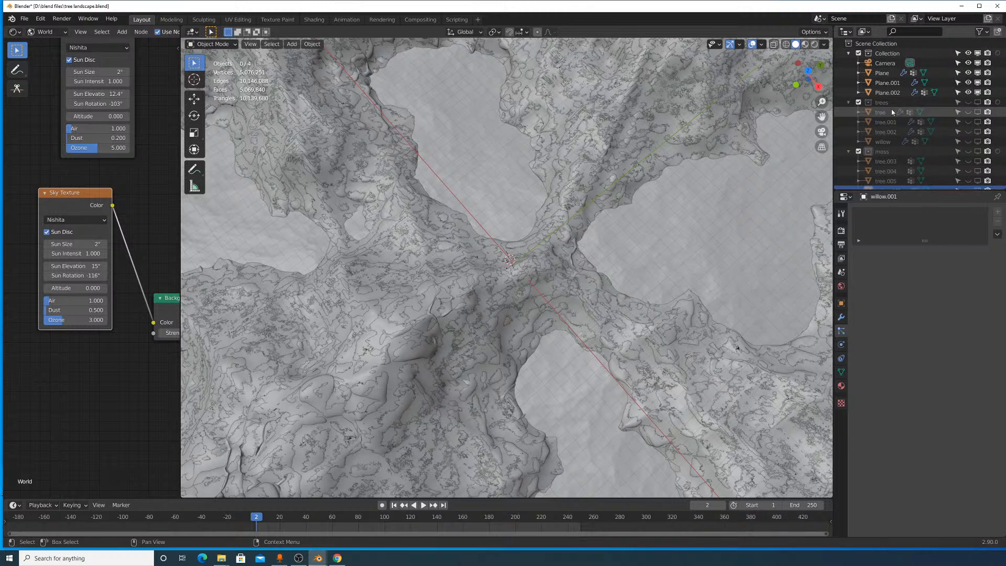
left_click(887, 93)
scroll(917, 209, "down", 20)
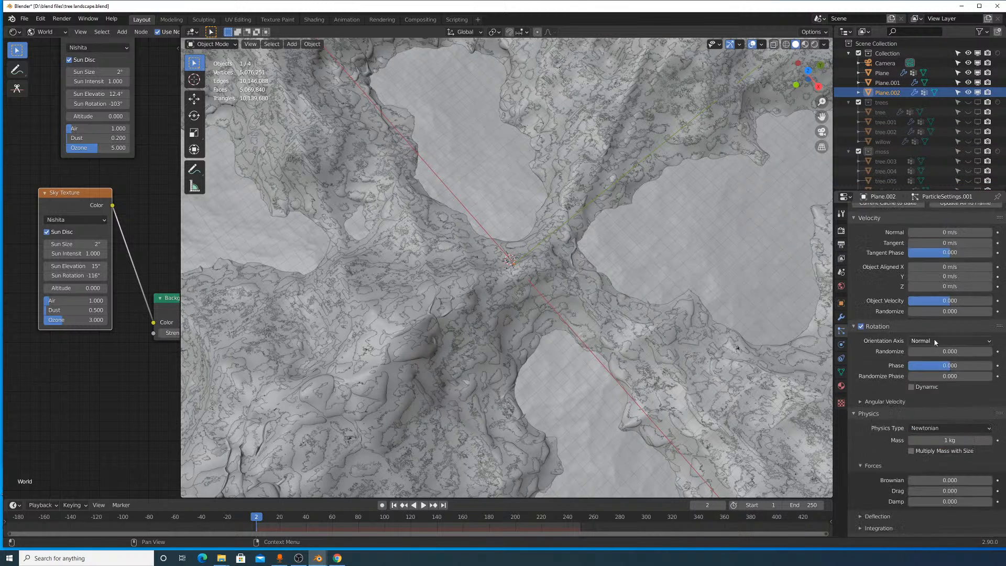
scroll(945, 398, "down", 7)
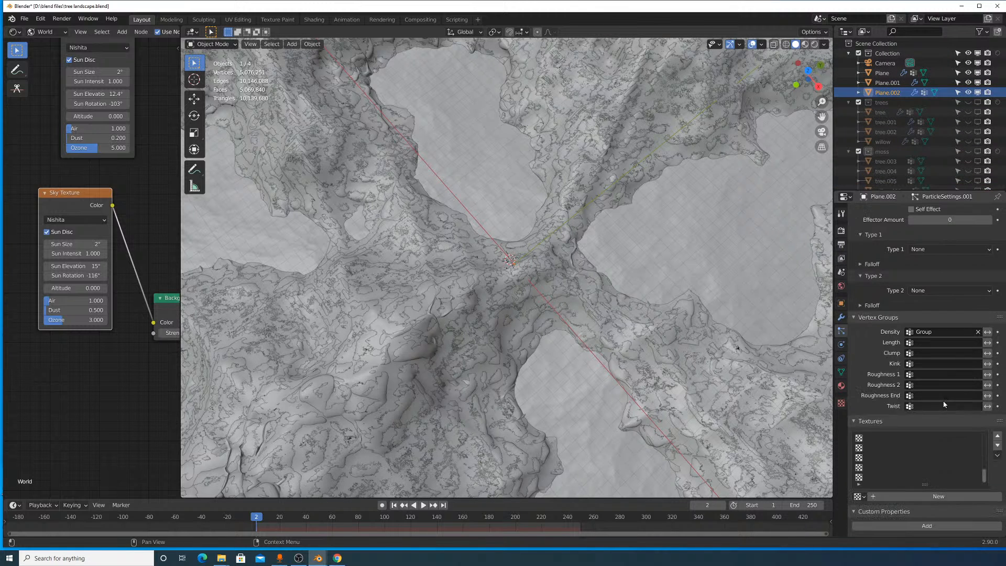
scroll(933, 395, "up", 5)
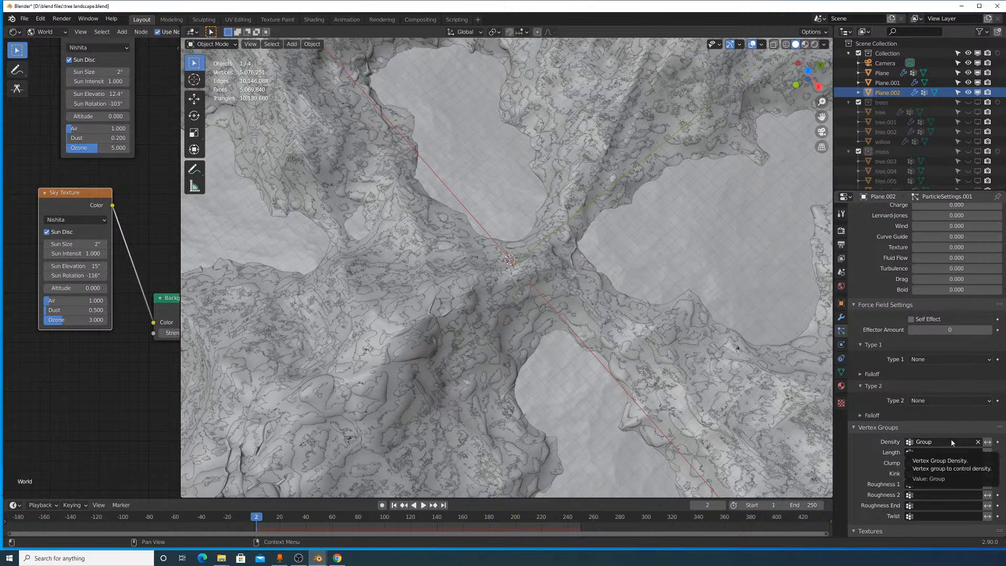
scroll(954, 435, "up", 4)
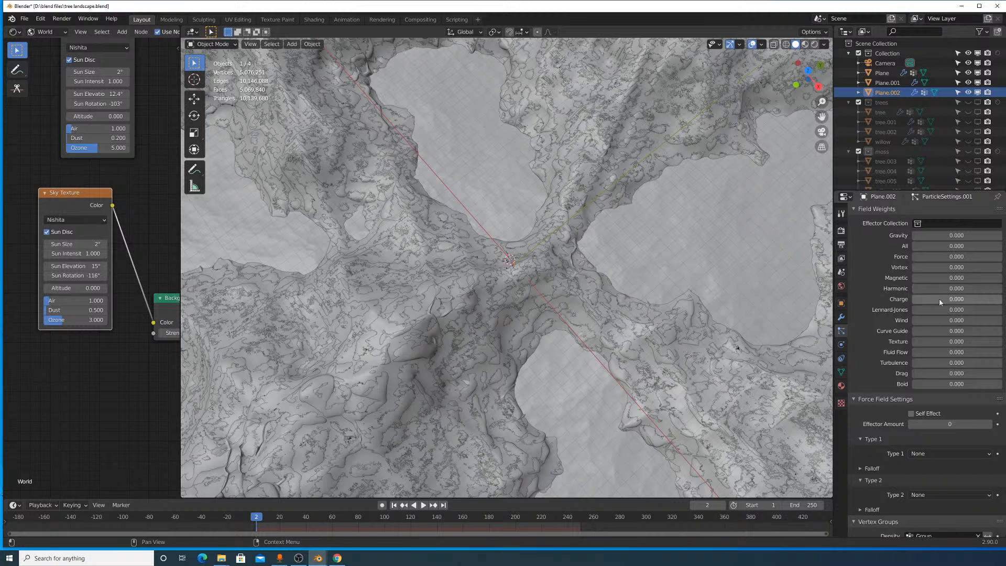
scroll(940, 360, "down", 3)
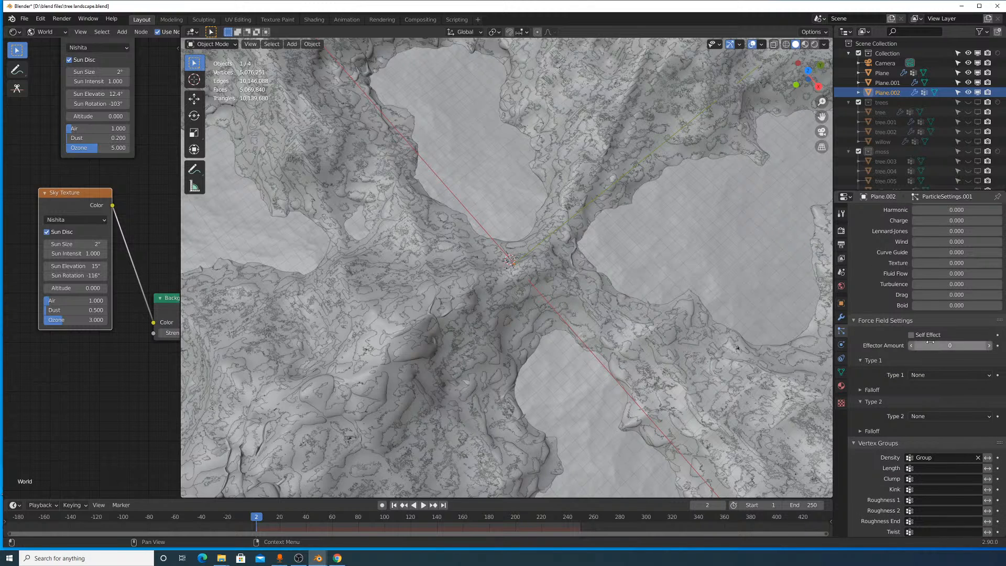
scroll(923, 360, "down", 3)
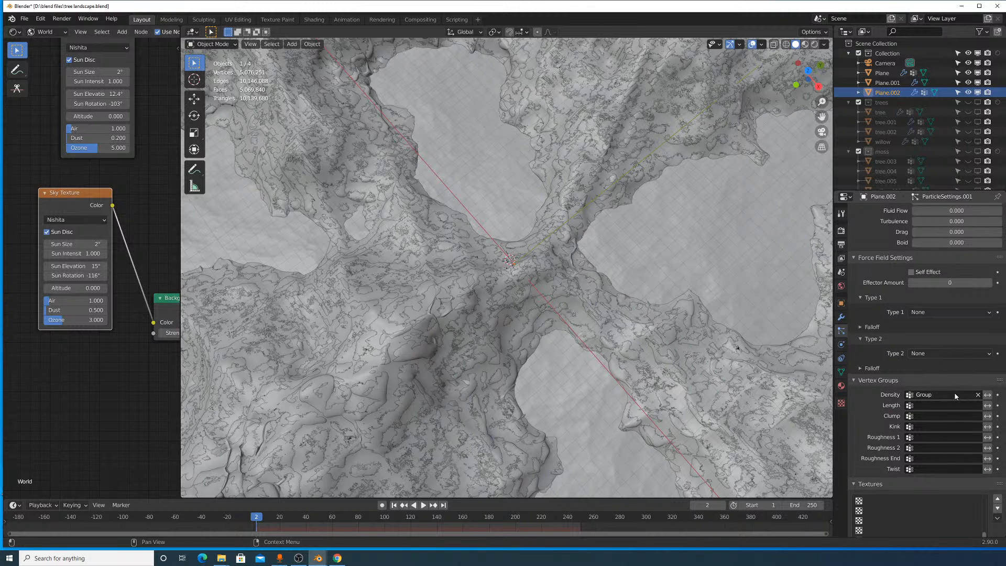
scroll(944, 402, "down", 3)
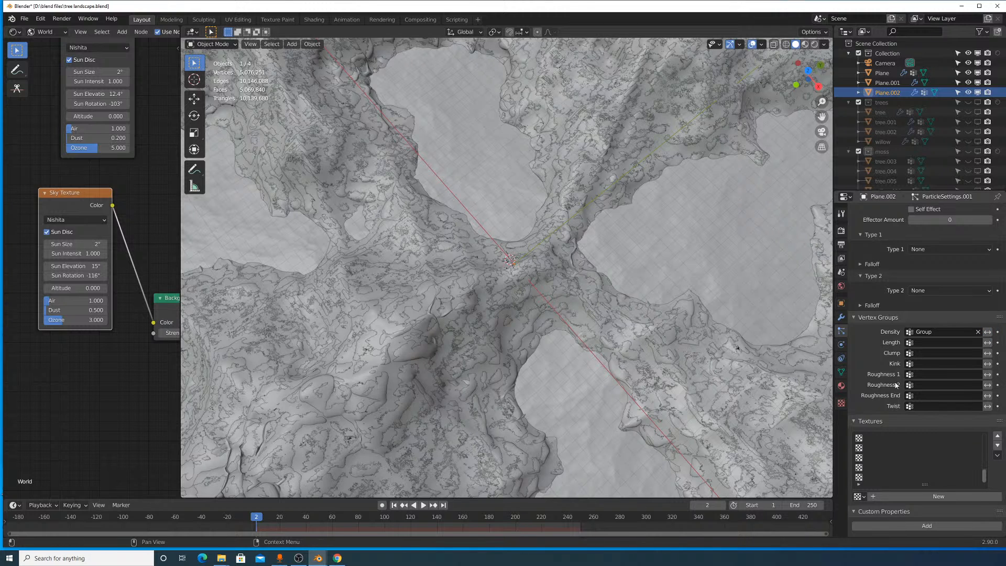
scroll(896, 385, "up", 10)
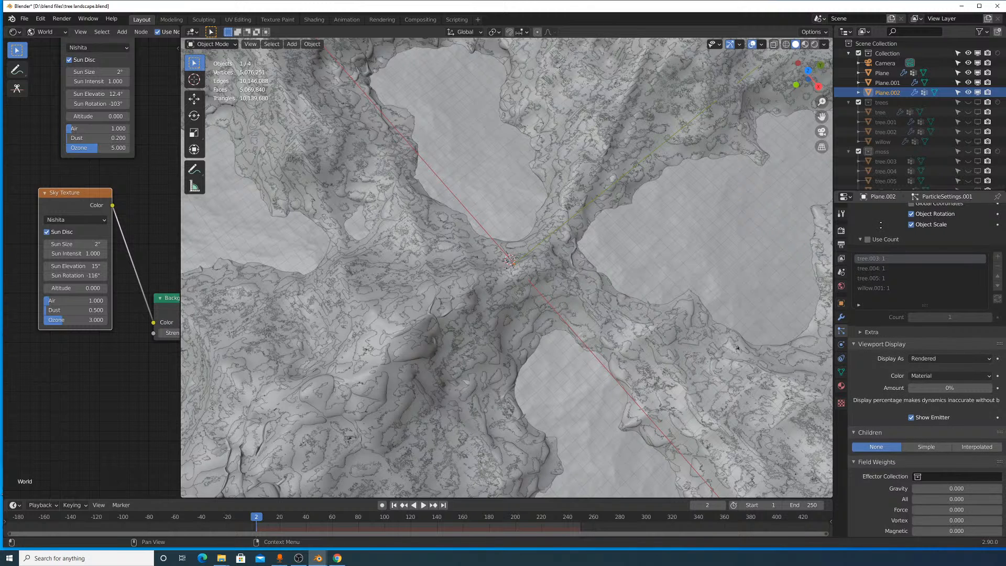
scroll(881, 224, "up", 15)
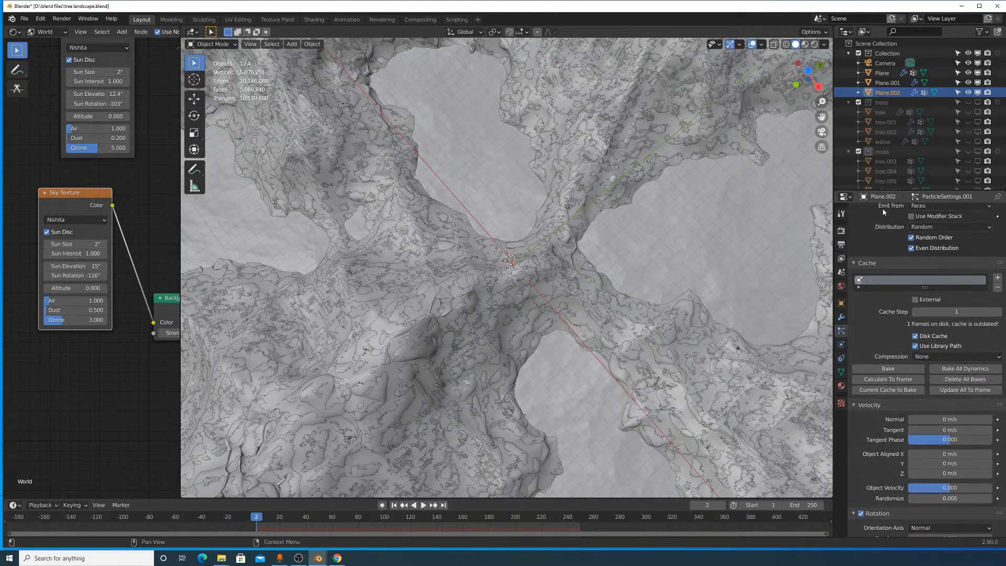
Switch Plane.002 to Weight Paint mode and frame the lakes and surrounding terrain from above.
left_click(212, 44)
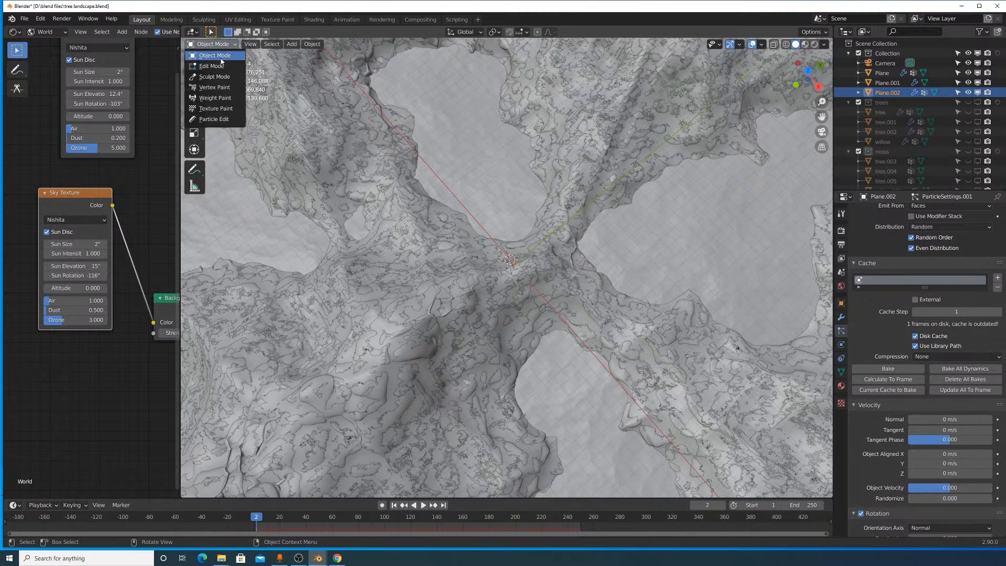
left_click(214, 98)
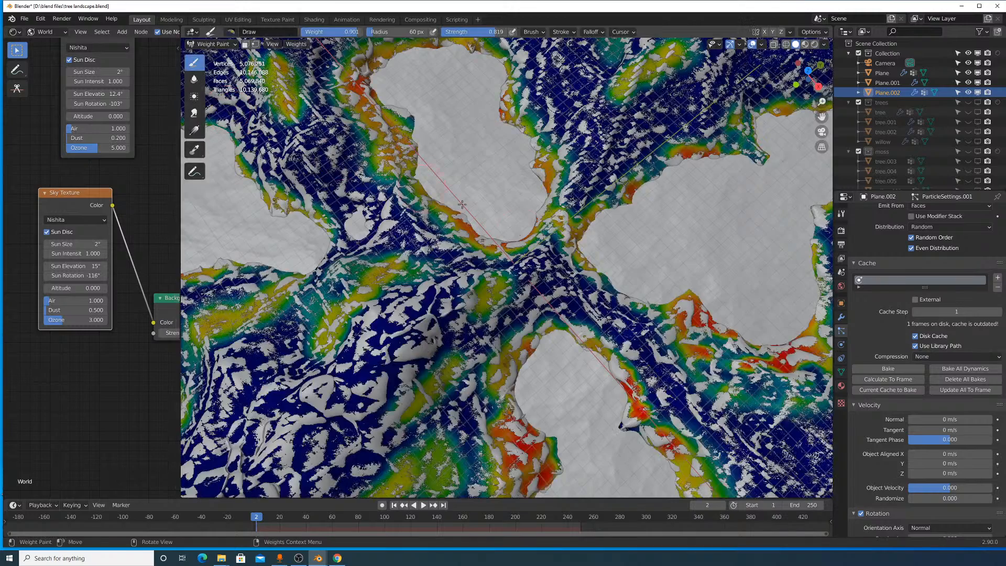
scroll(508, 217, "down", 8)
scroll(508, 216, "up", 6)
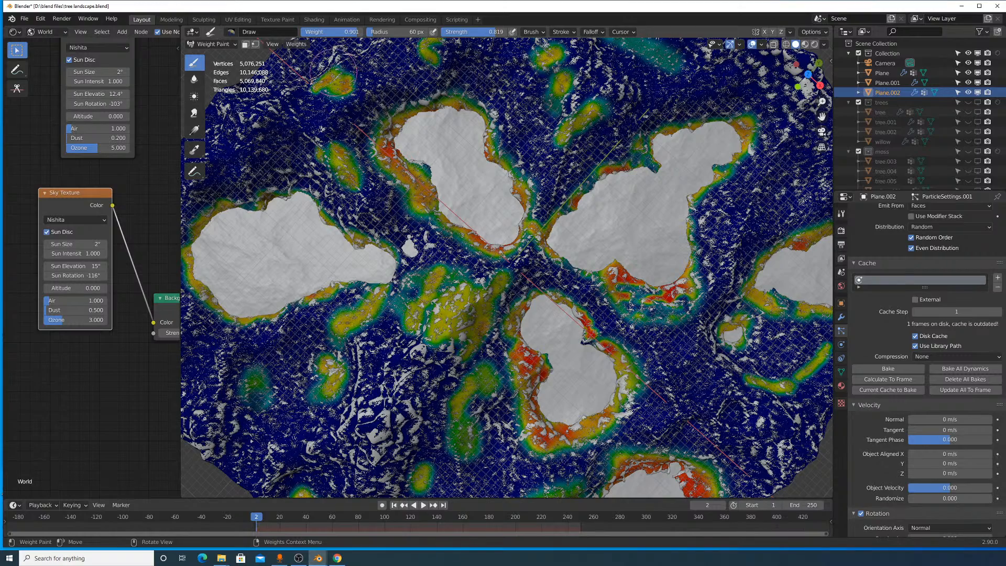
key("f")
left_click(361, 38)
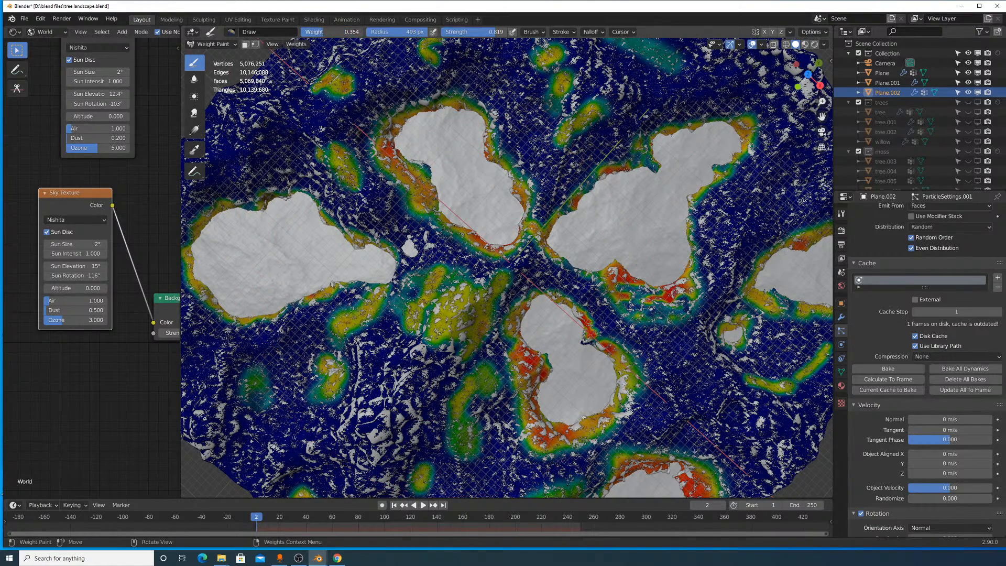
left_click_drag(317, 32, 314, 32)
mouse_move(475, 156)
left_mouse_down()
mouse_move(372, 176)
mouse_move(296, 150)
left_mouse_up()
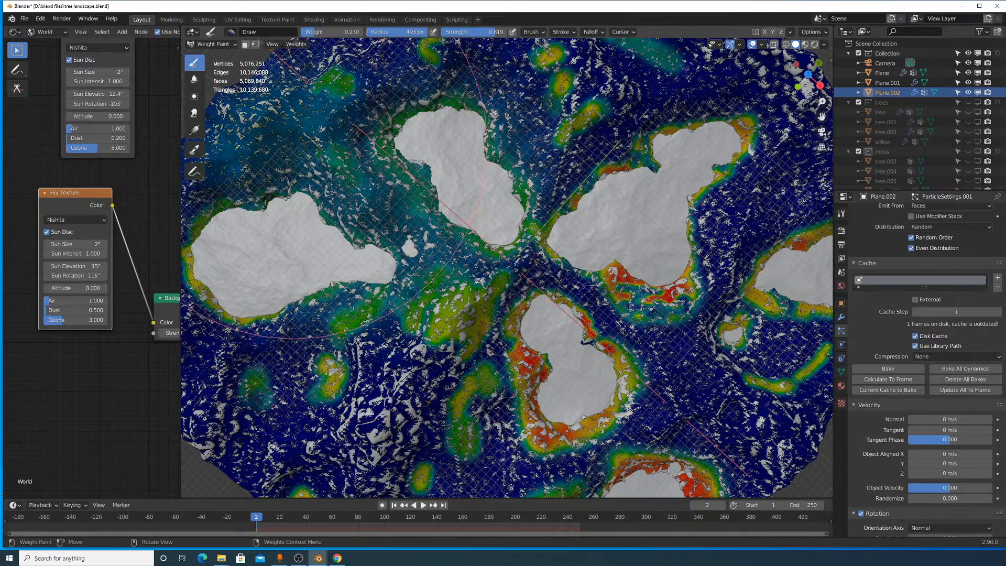
key("ctrl+z")
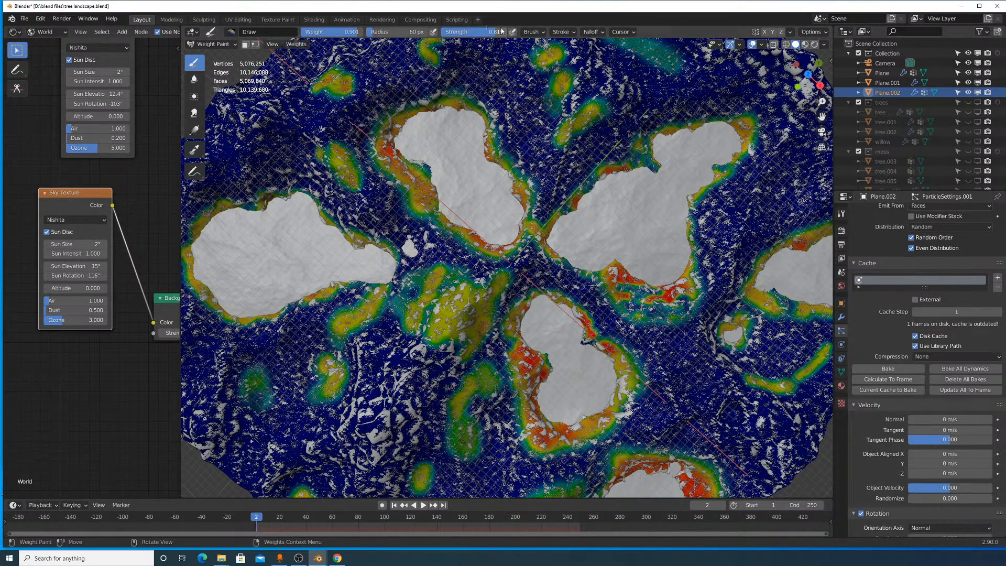
Set the weight brush's blend mode to Add and paint weight on the land between the two upper lakes.
left_click(563, 32)
mouse_move(594, 35)
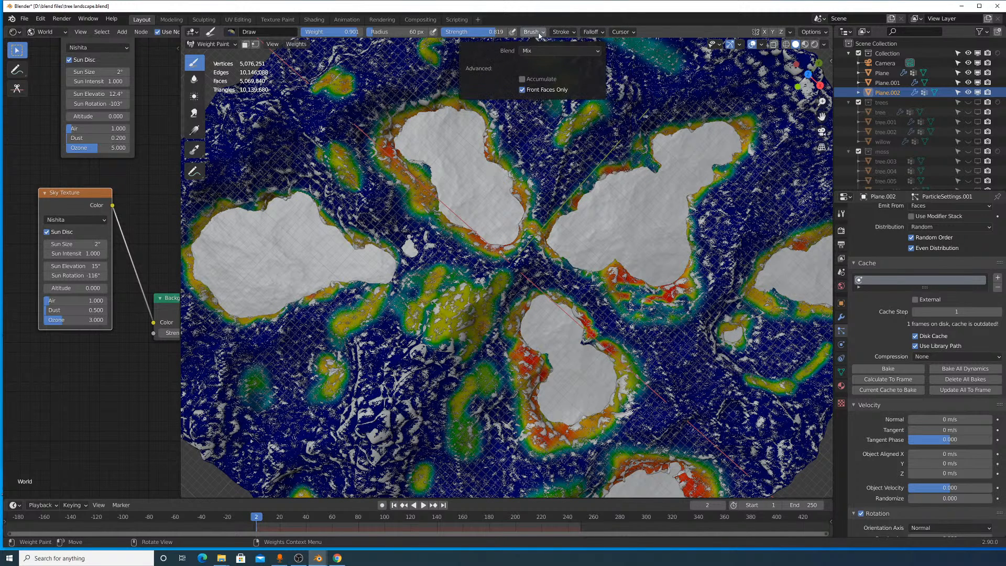
left_click(545, 50)
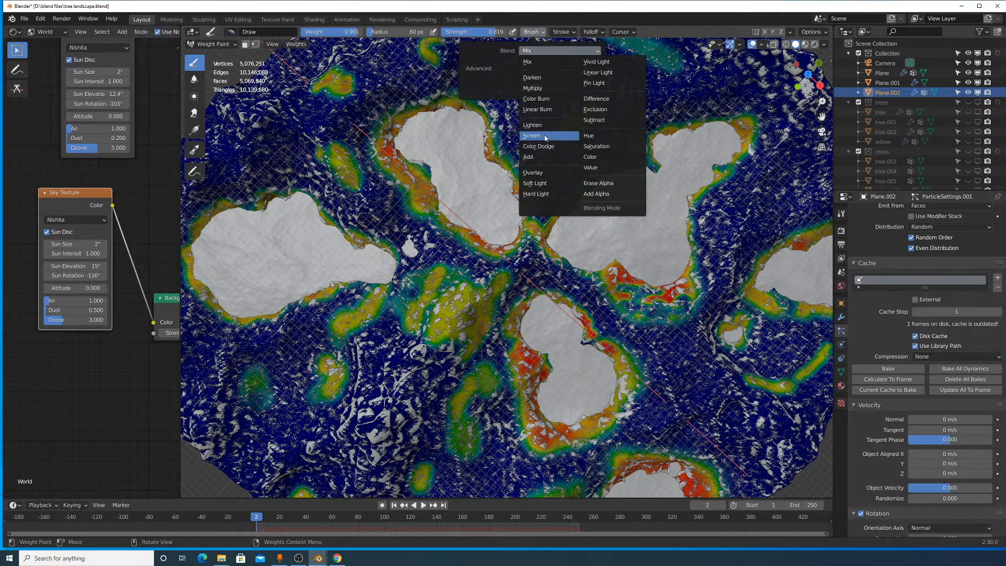
left_click(545, 157)
left_click_drag(515, 162, 557, 177)
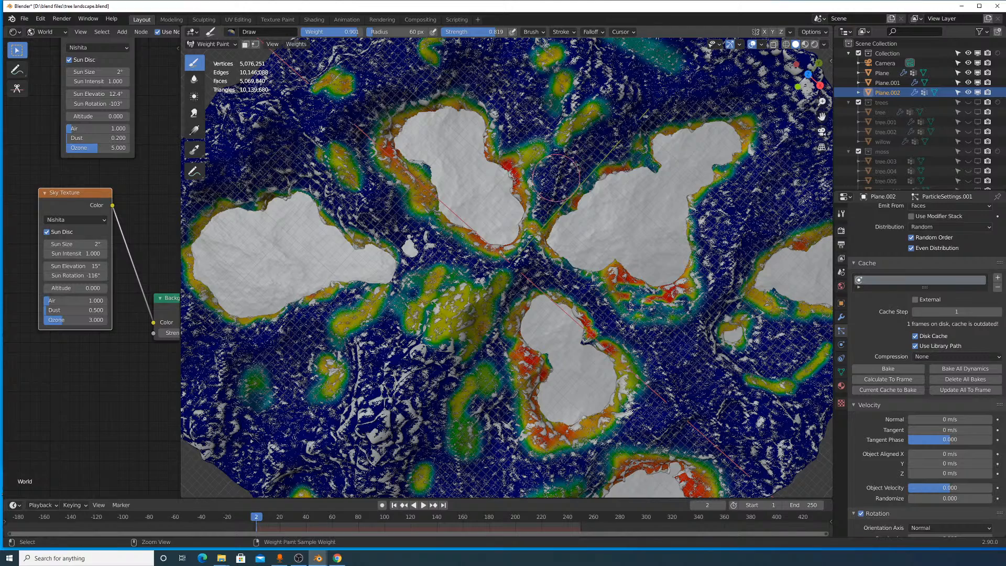
Undo the last weight stroke and try painting the whole terrain with a 500 px brush at weight 0.112.
key("ctrl+z")
key("f")
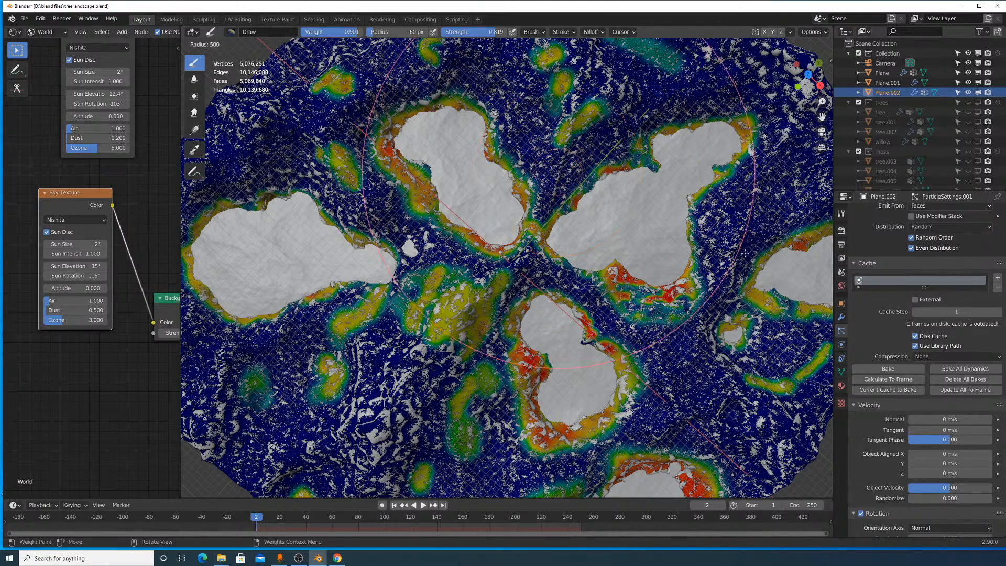
left_click(747, 236)
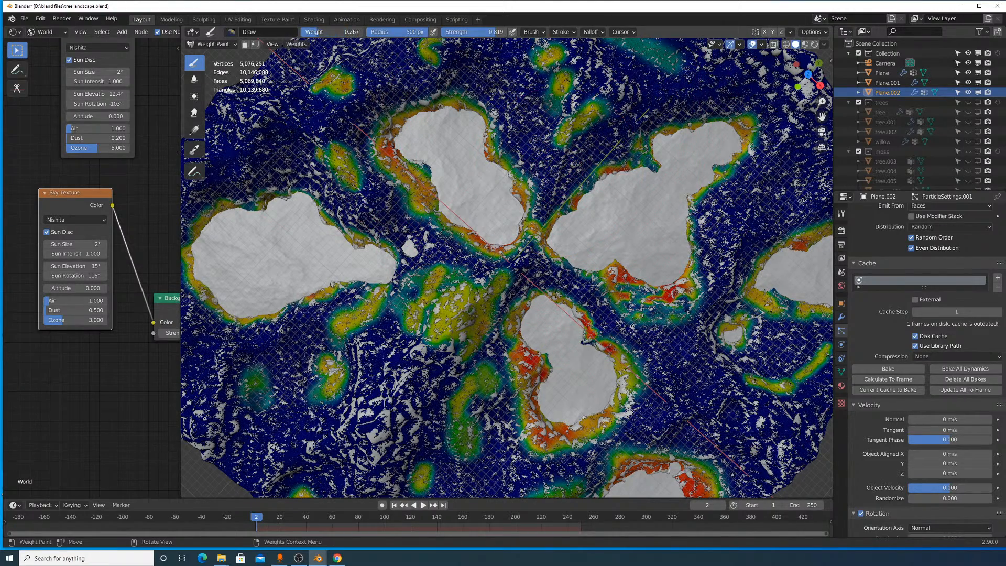
left_click_drag(309, 32, 307, 32)
scroll(461, 209, "down", 5)
left_click_drag(486, 267, 475, 248)
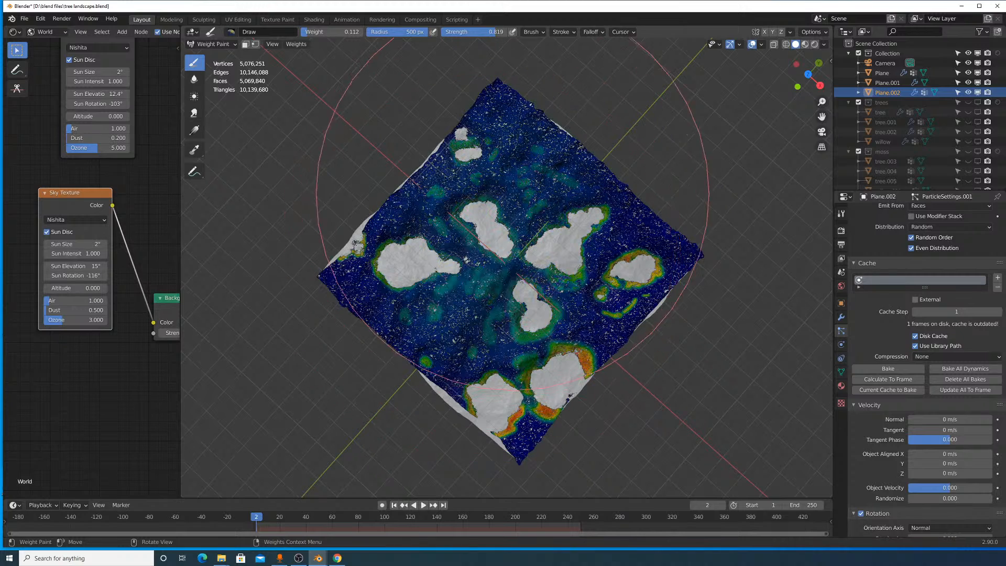
key("ctrl+z")
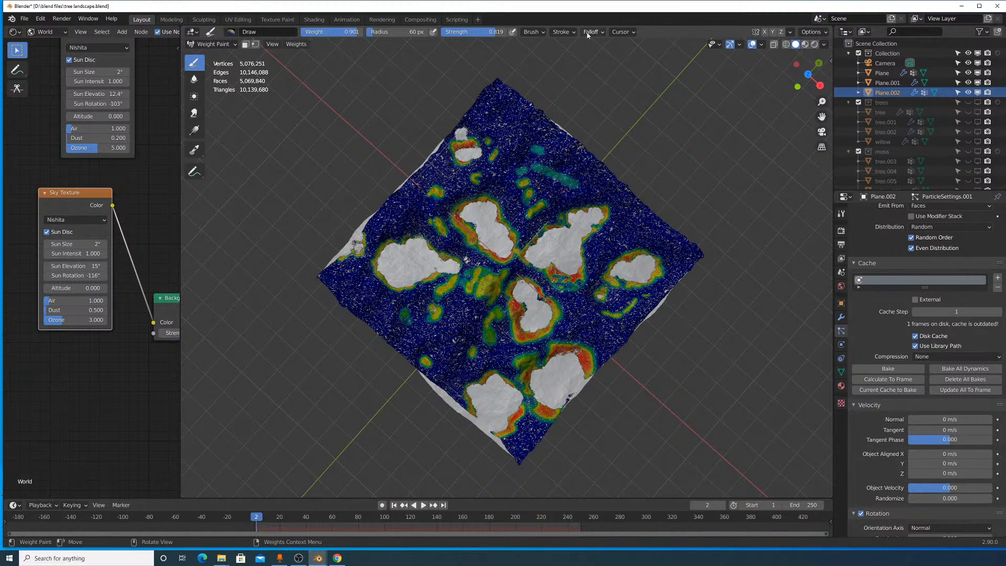
Try painting above the two upper lakes with Accumulate enabled, at weight 0.161 and a 60 px radius.
left_click_drag(336, 34, 317, 34)
left_click(537, 33)
left_click(542, 51)
left_click(542, 52)
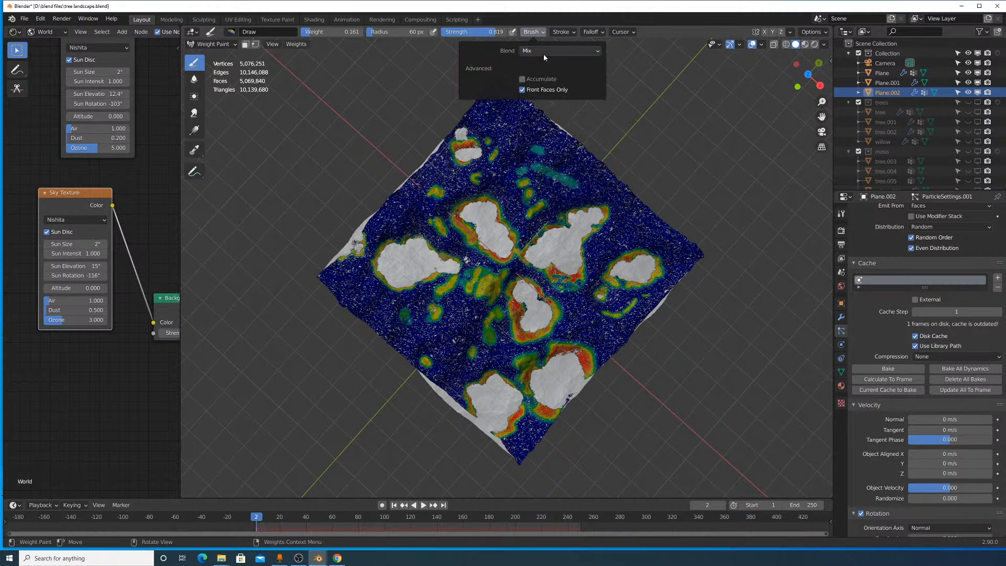
left_click(543, 52)
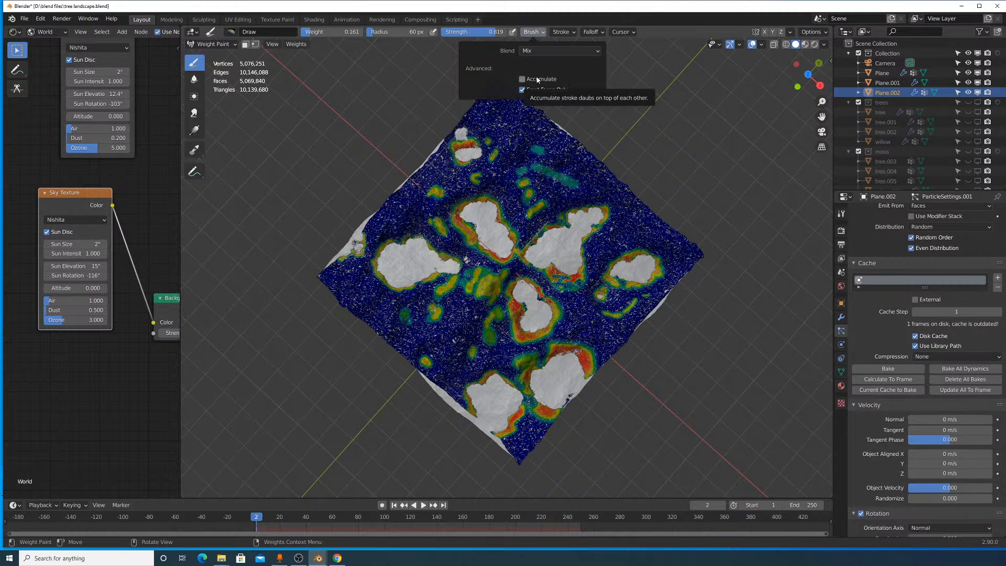
left_click(538, 80)
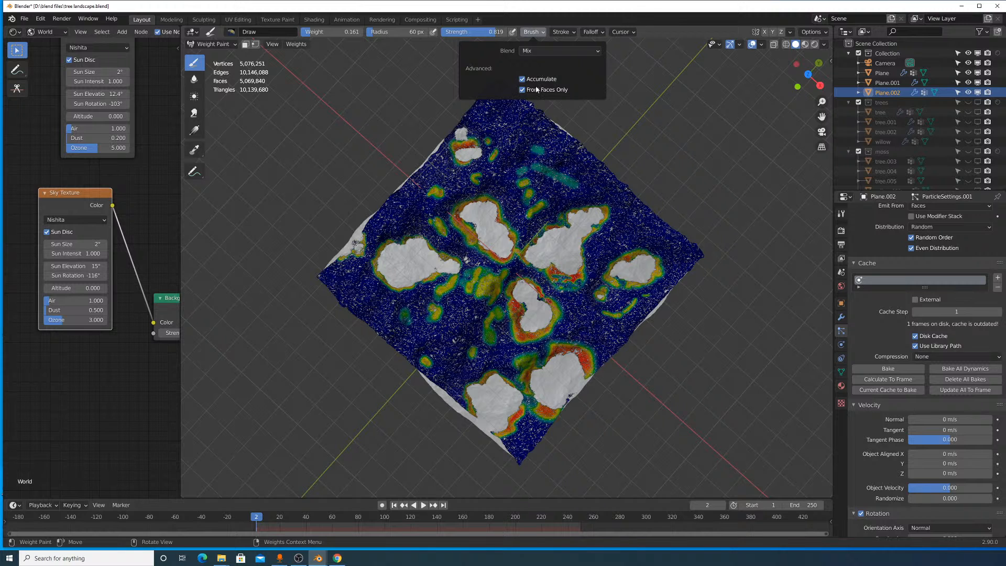
mouse_move(527, 209)
left_mouse_down()
mouse_move(546, 196)
mouse_move(542, 203)
left_mouse_up()
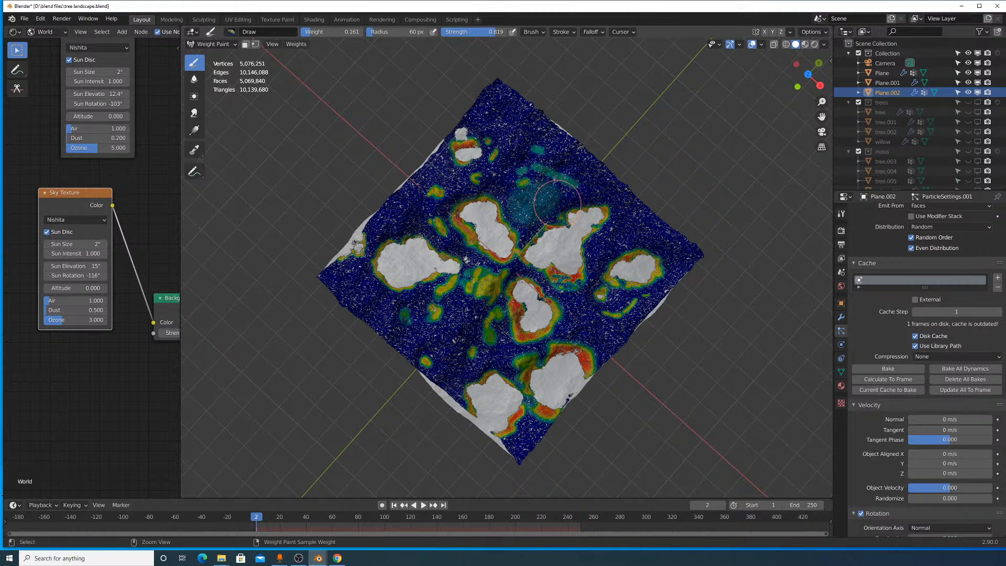
key("ctrl+z")
Review the brush's blend modes and try a stroke at weight 0.901 on the land above the two upper lakes.
left_click(533, 33)
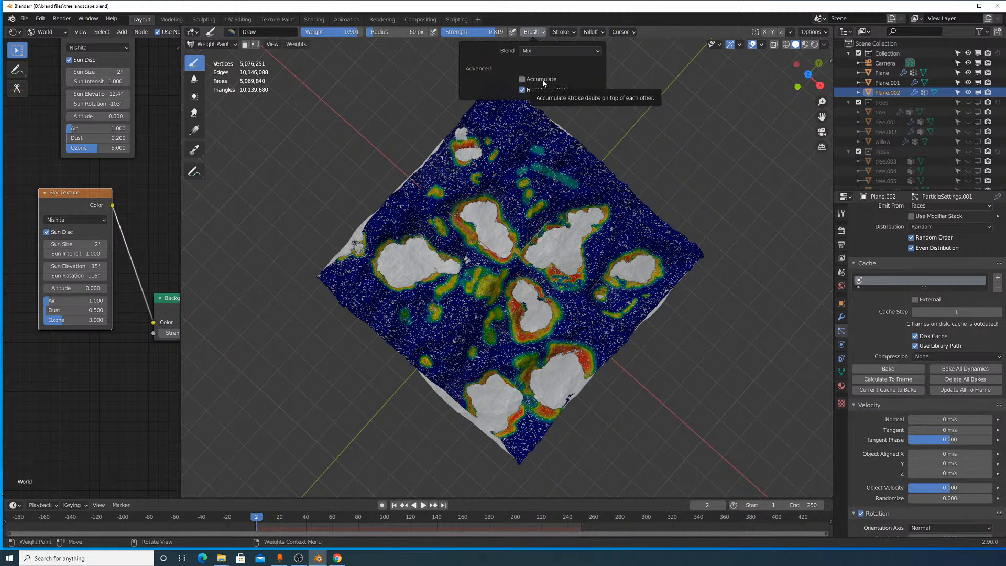
left_click(545, 50)
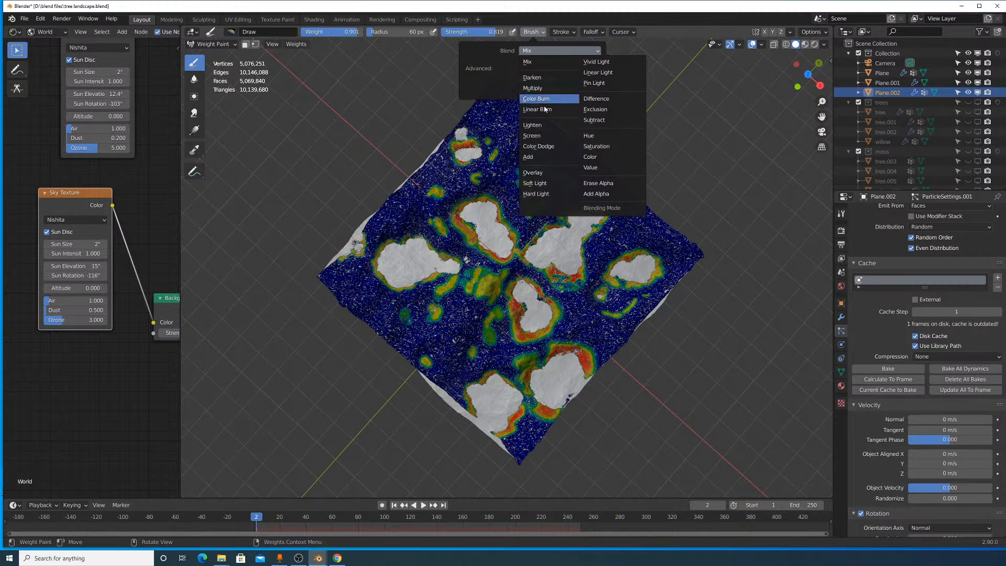
left_click_drag(514, 200, 530, 206)
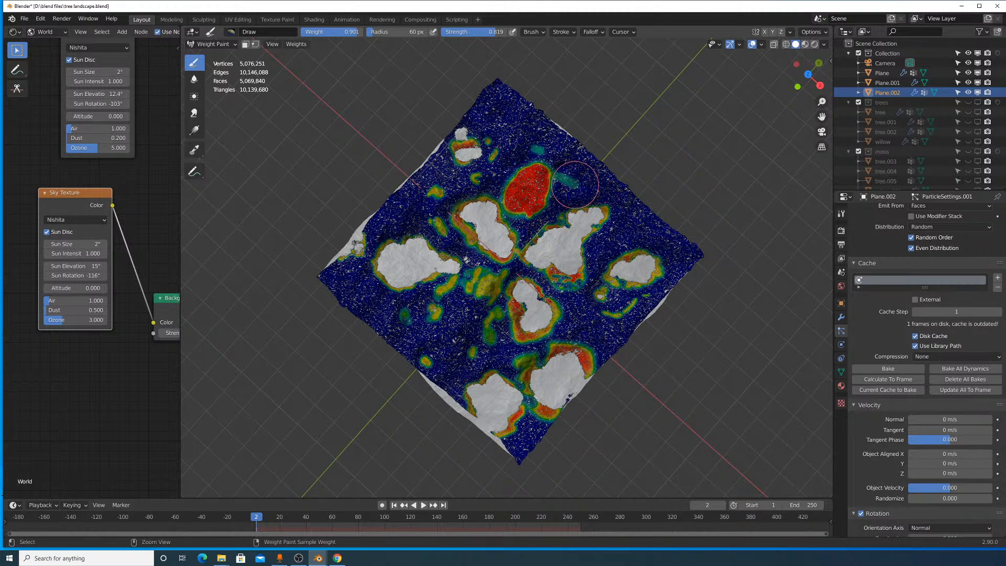
key("ctrl+z")
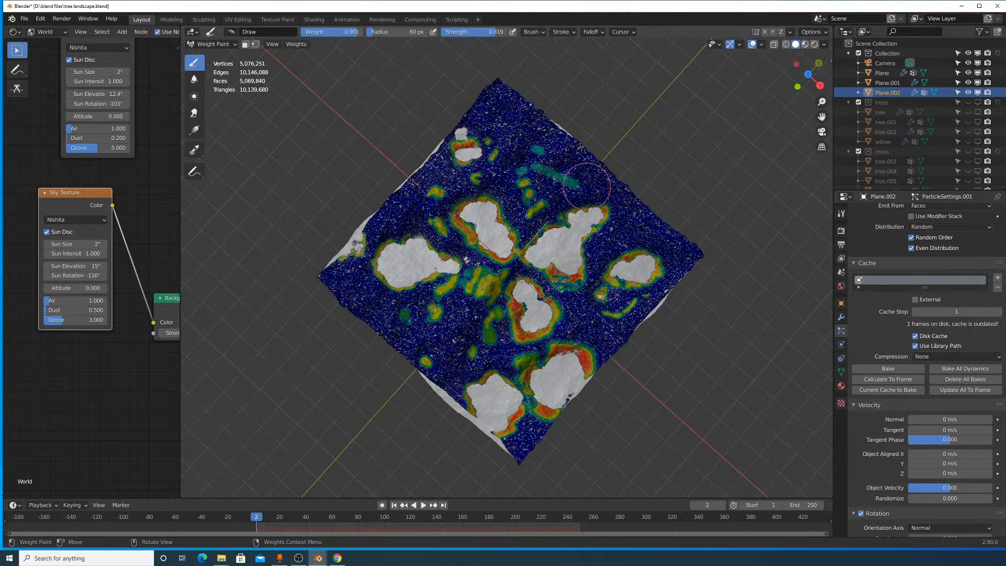
Try painting across the central lakes with a 447 px brush at weight 0.180 and Accumulate enabled.
key("f")
left_click_drag(357, 31, 339, 31)
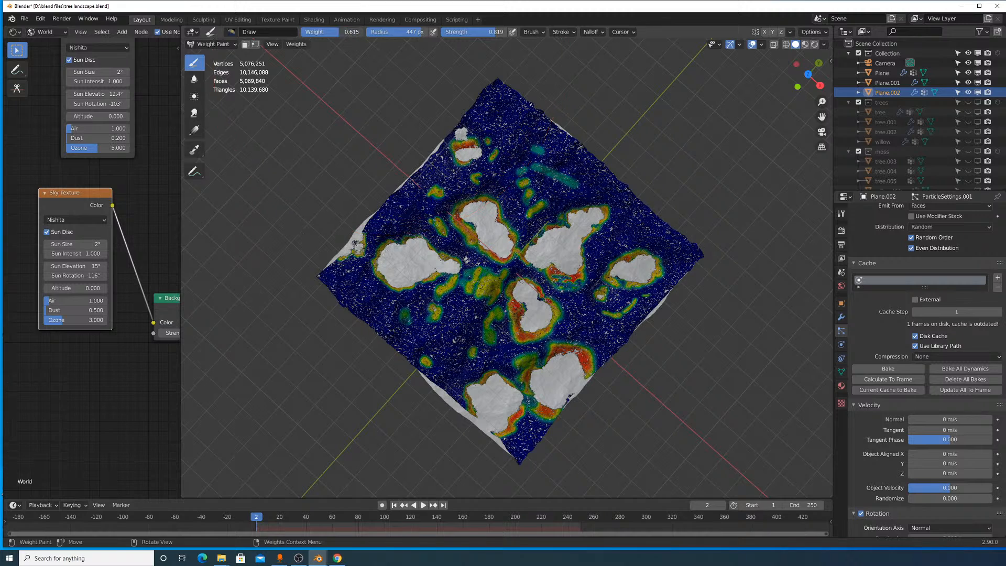
left_click(534, 32)
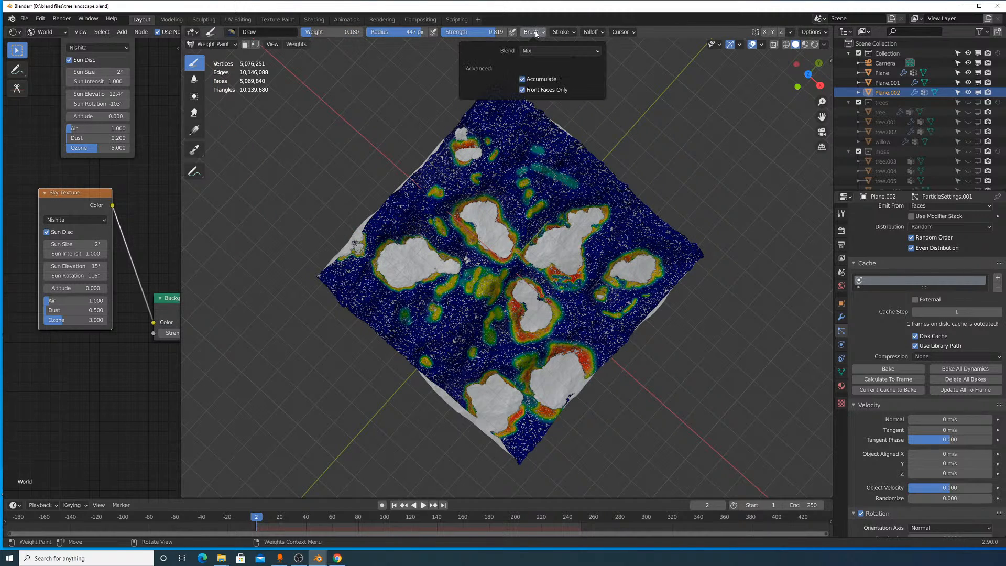
left_click(535, 33)
mouse_move(548, 230)
left_mouse_down()
mouse_move(497, 201)
mouse_move(456, 224)
mouse_move(459, 236)
left_mouse_up()
key("ctrl+z")
Try painting the land beyond the upper-left lake with a resized brush at a low weight.
middle_click_drag(500, 212, 521, 169)
scroll(522, 169, "up", 5)
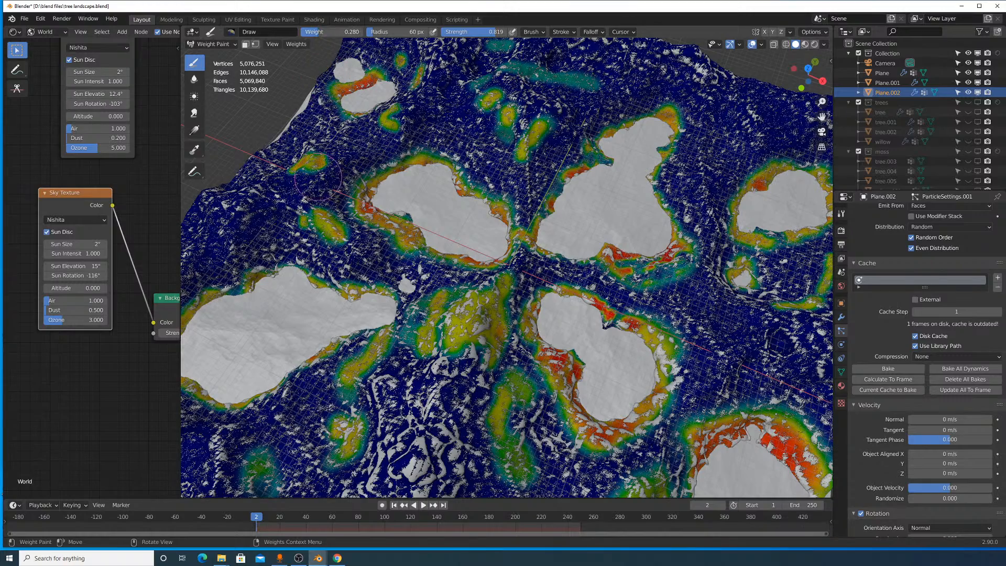
key("f")
left_click(348, 231)
mouse_move(241, 217)
left_mouse_down()
mouse_move(291, 167)
mouse_move(377, 126)
left_mouse_up()
key("ctrl+z")
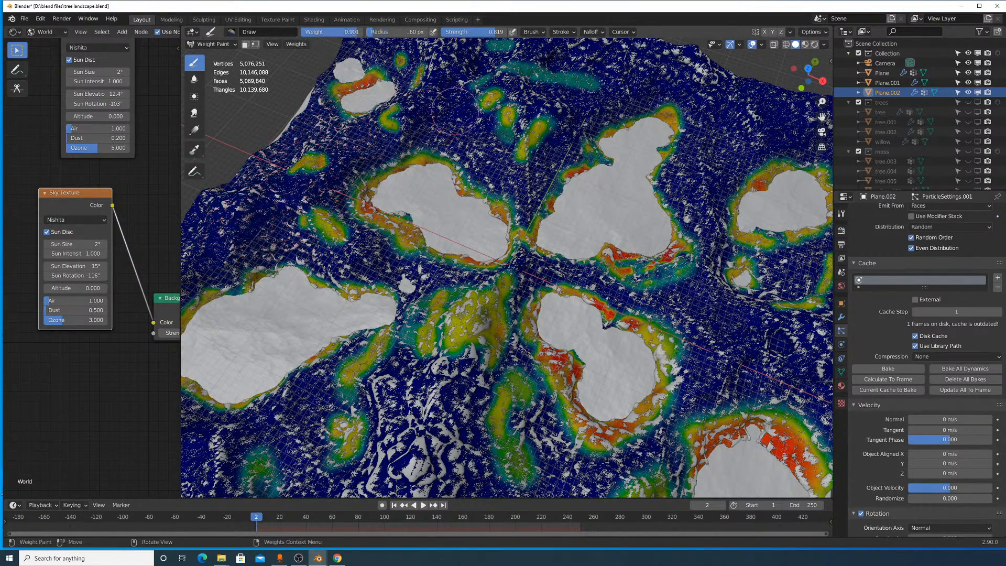
Try weight 0.901 beside the upper-left lake, and try a broader stroke with a resized brush across the land above the upper lakes.
left_click(544, 33)
mouse_move(321, 183)
left_mouse_down()
mouse_move(348, 153)
mouse_move(446, 126)
left_mouse_up()
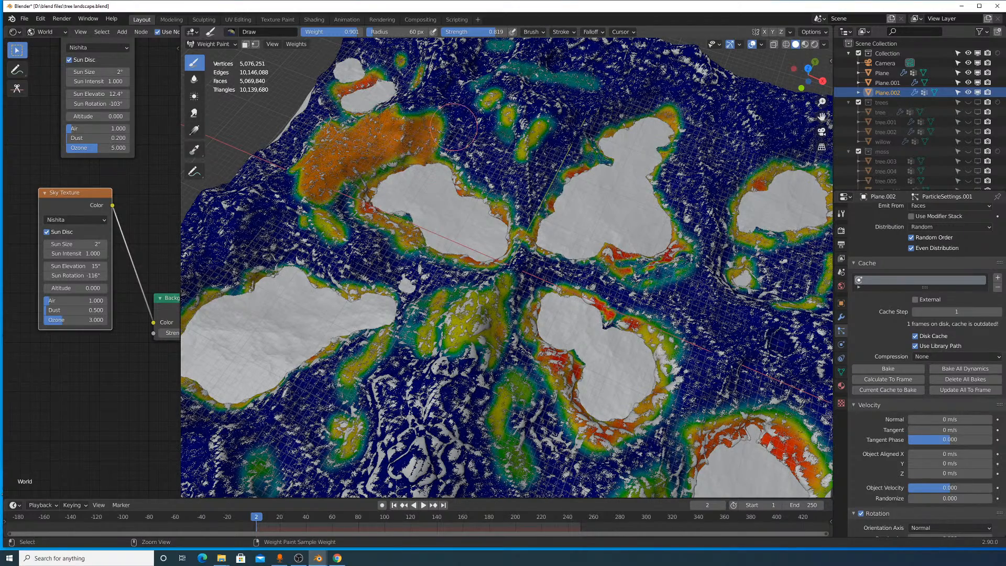
key("ctrl+z")
key("f")
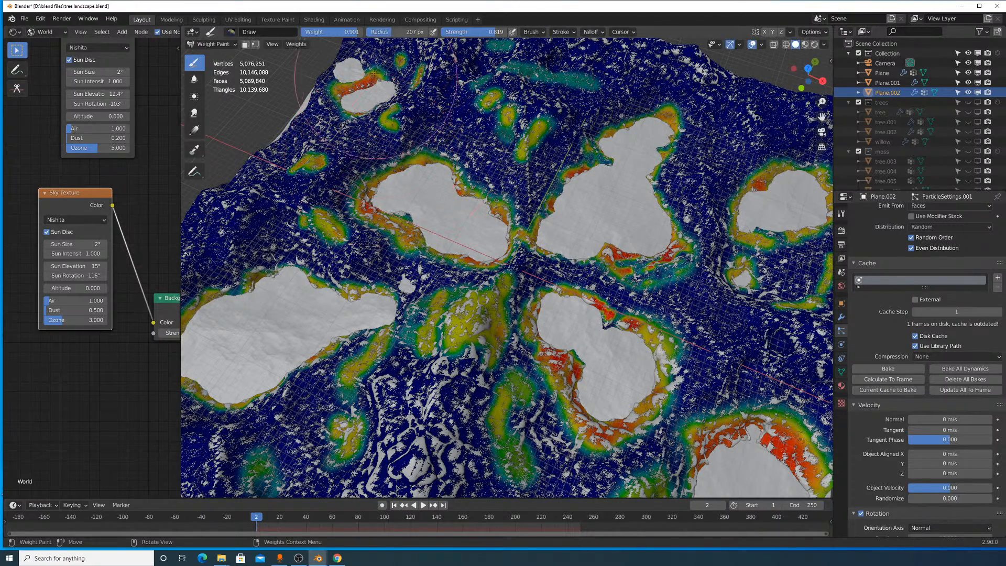
left_click(349, 34)
mouse_move(293, 152)
left_mouse_down()
mouse_move(398, 131)
mouse_move(476, 136)
mouse_move(518, 157)
mouse_move(551, 141)
mouse_move(571, 105)
mouse_move(583, 110)
left_mouse_up()
key("ctrl+z")
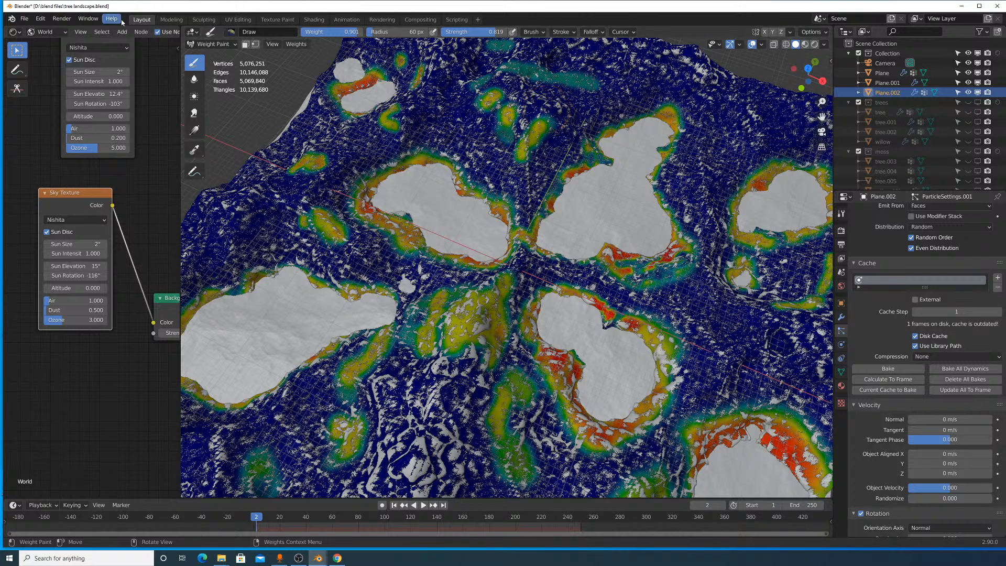
Lower the brush strength to 0.170 and paint weight on the land between the two upper lakes.
left_click(570, 33)
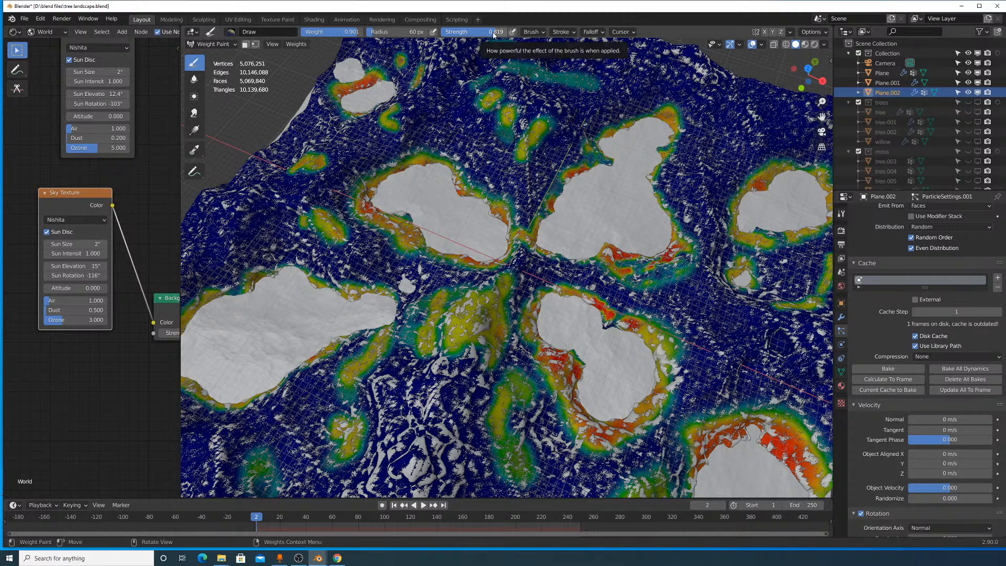
left_click_drag(493, 35, 481, 34)
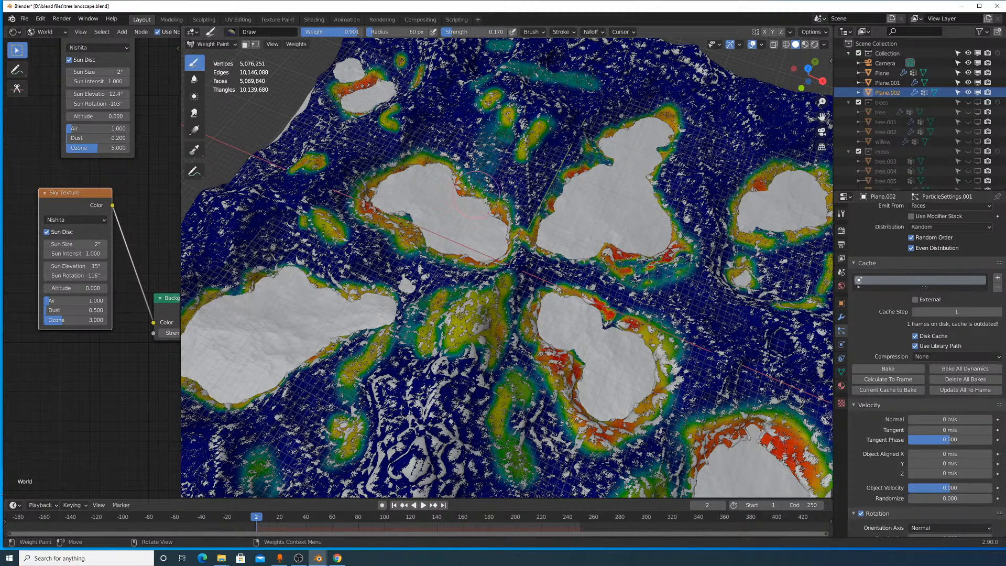
mouse_move(476, 195)
left_mouse_down()
mouse_move(510, 157)
mouse_move(545, 189)
mouse_move(581, 120)
mouse_move(555, 164)
left_mouse_up()
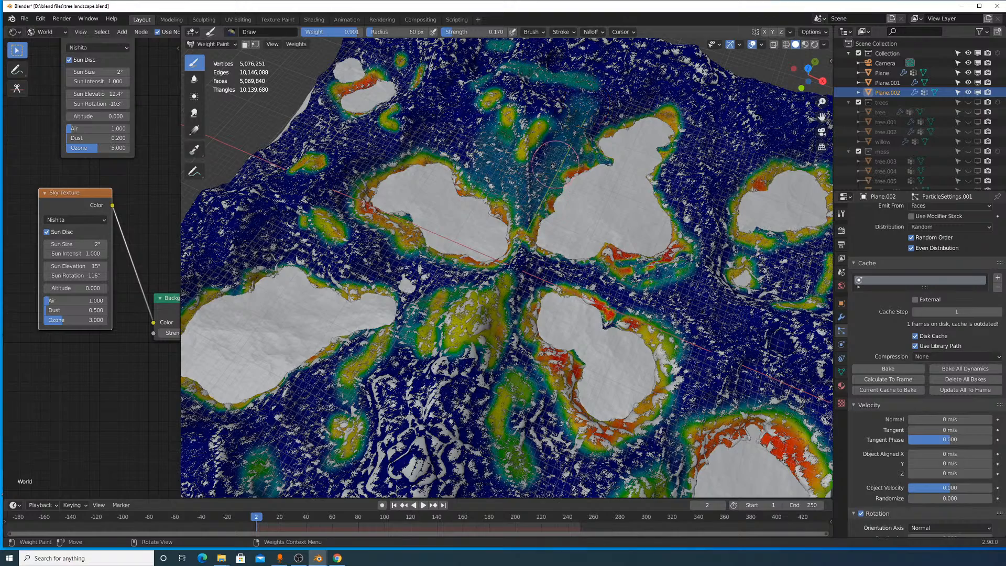
Set the brush radius to 162 px and strength to 0.275, and paint light weight over the remaining terrain around all the lakes.
key("f")
left_click(595, 164)
mouse_move(595, 113)
left_mouse_down()
mouse_move(498, 115)
mouse_move(493, 78)
mouse_move(386, 128)
mouse_move(341, 178)
mouse_move(251, 193)
mouse_move(349, 76)
left_mouse_up()
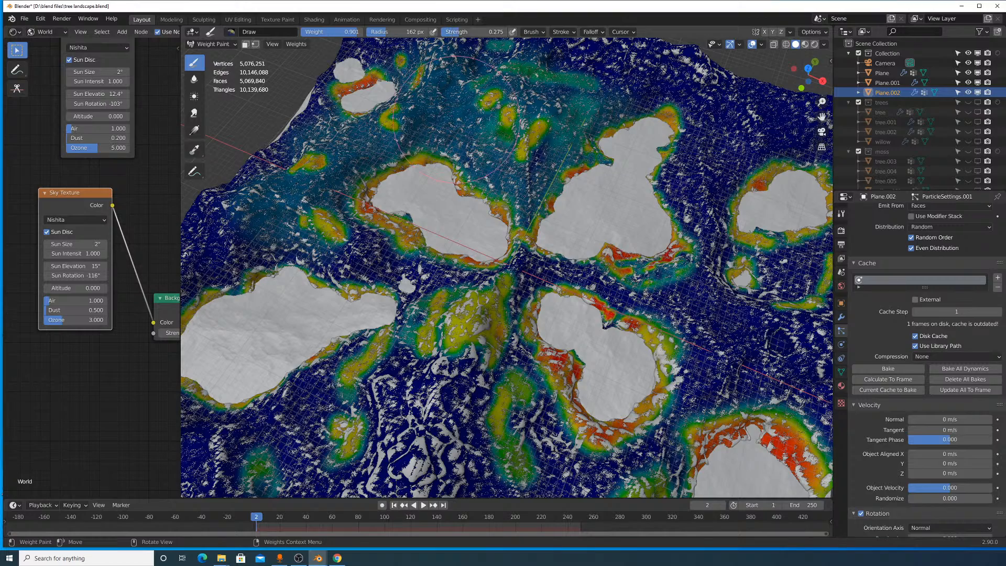
mouse_move(446, 128)
left_mouse_down()
mouse_move(387, 152)
mouse_move(309, 209)
mouse_move(362, 257)
mouse_move(419, 283)
mouse_move(534, 275)
mouse_move(715, 287)
mouse_move(717, 139)
mouse_move(676, 105)
mouse_move(519, 63)
left_mouse_up()
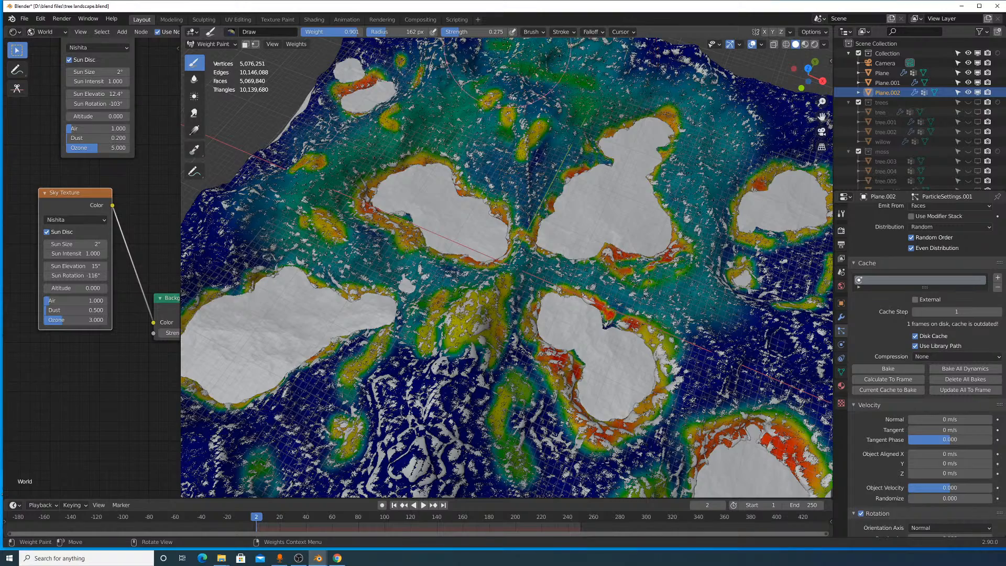
scroll(602, 100, "down", 5)
mouse_move(610, 183)
left_mouse_down()
mouse_move(628, 265)
mouse_move(608, 341)
mouse_move(531, 351)
left_mouse_up()
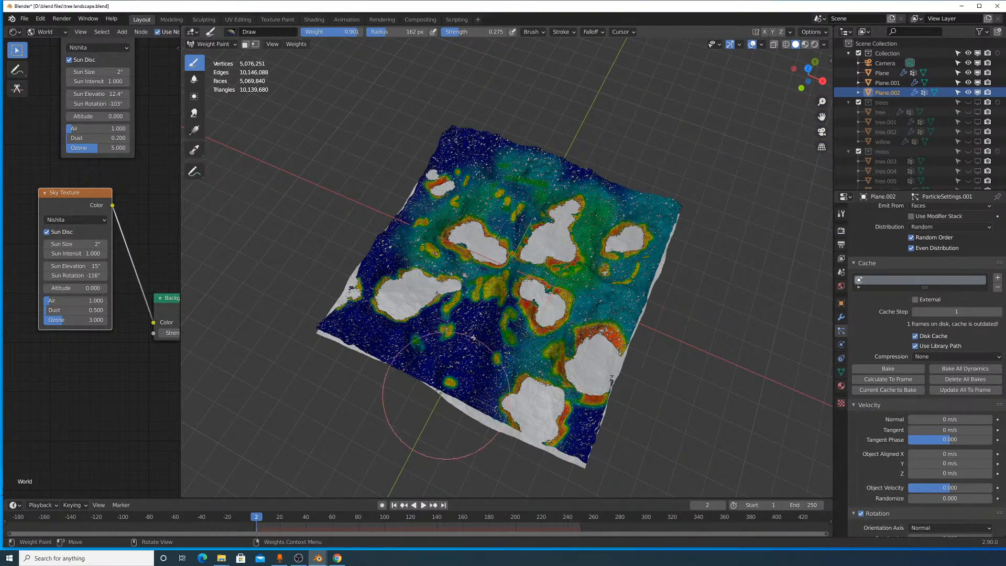
mouse_move(445, 395)
left_mouse_down()
mouse_move(487, 451)
mouse_move(348, 314)
mouse_move(423, 204)
mouse_move(396, 189)
mouse_move(471, 123)
mouse_move(550, 134)
mouse_move(633, 296)
mouse_move(574, 448)
left_mouse_up()
Return Plane.002 from Weight Paint to Object Mode and frame the whole terrain.
middle_click_drag(617, 254, 619, 225)
scroll(620, 236, "up", 5)
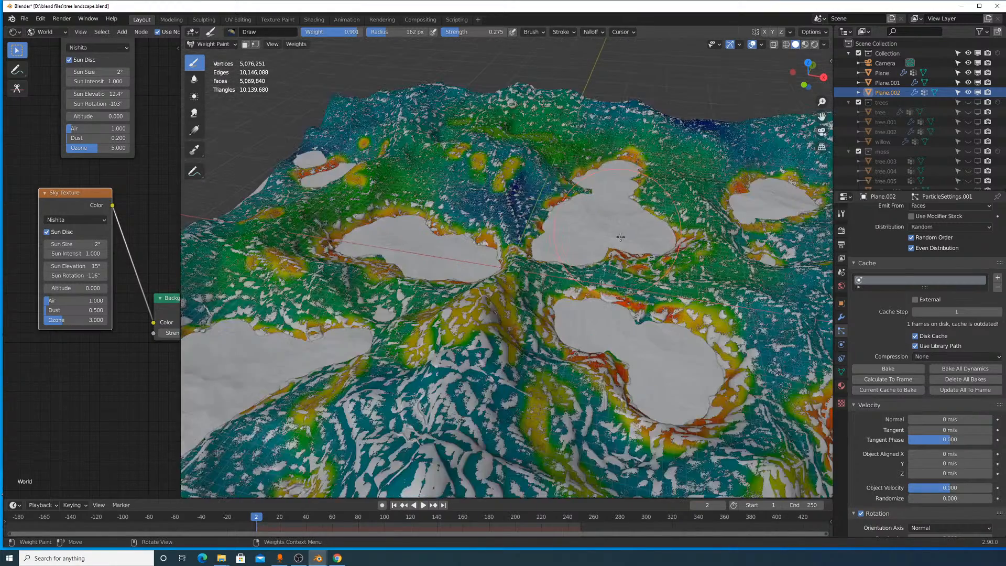
key("Tab")
key("Tab")
left_click(211, 45)
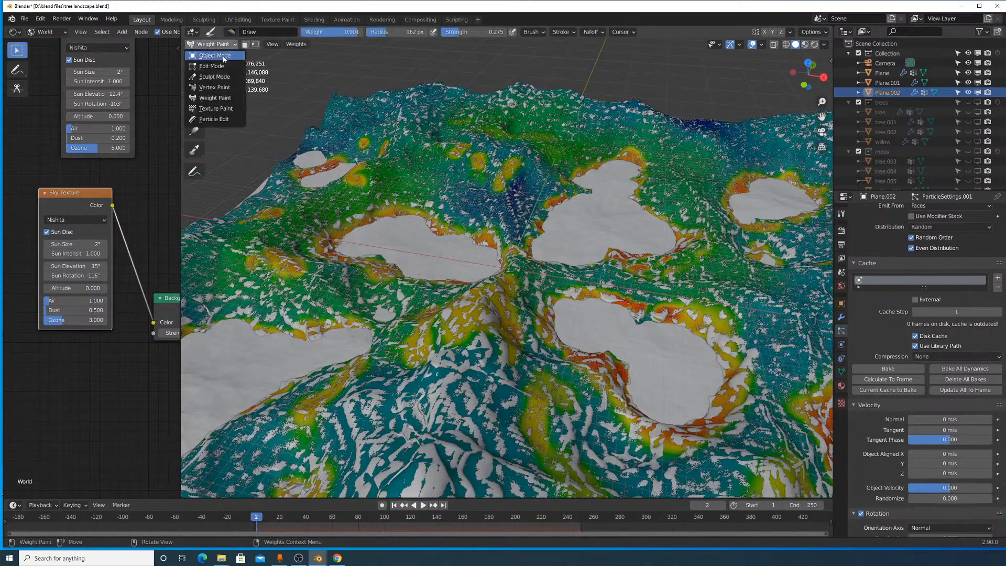
left_click(220, 55)
scroll(489, 166, "down", 2)
scroll(488, 166, "down", 3)
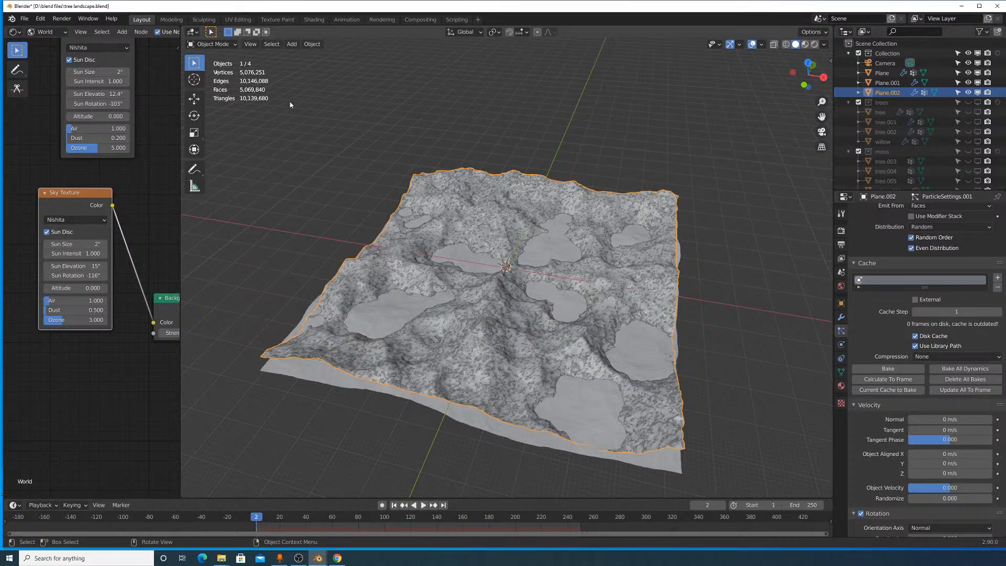
Save the blend file and render the current frame.
left_click(61, 18)
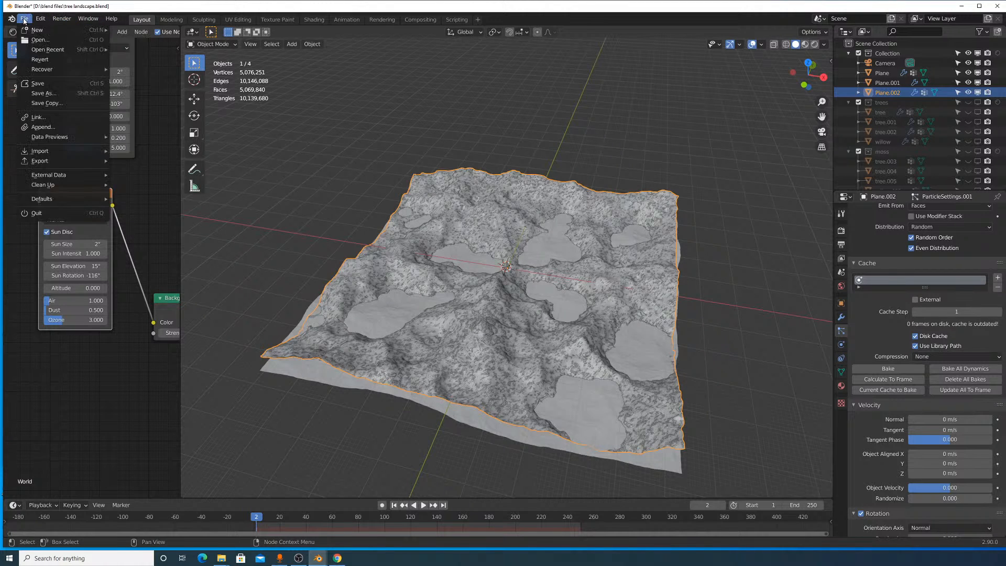
left_click(31, 82)
left_click(61, 19)
left_click(82, 30)
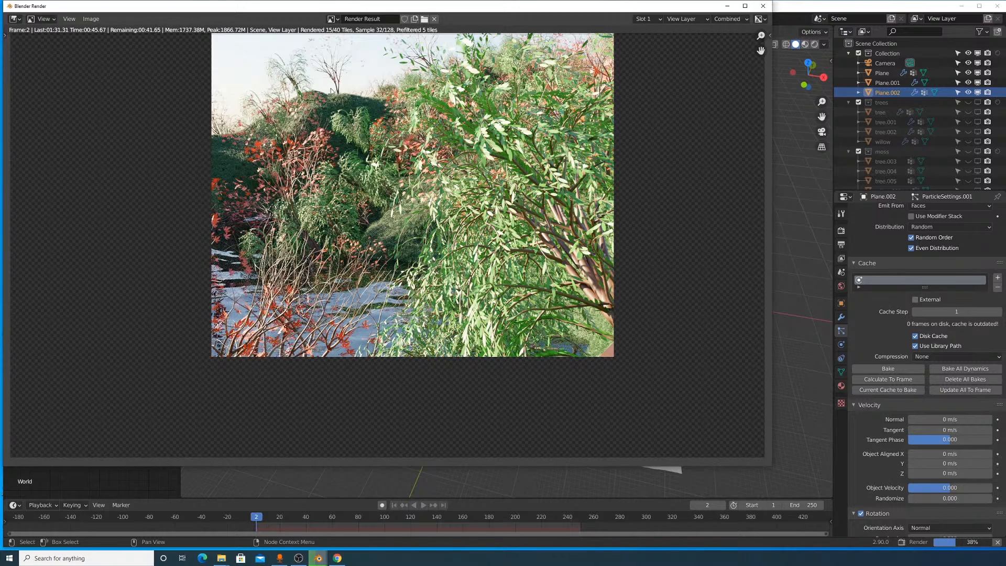
Examine the rendered trees, moss-covered hills and lake up close and at full frame.
scroll(332, 91, "up", 4)
scroll(297, 286, "down", 3)
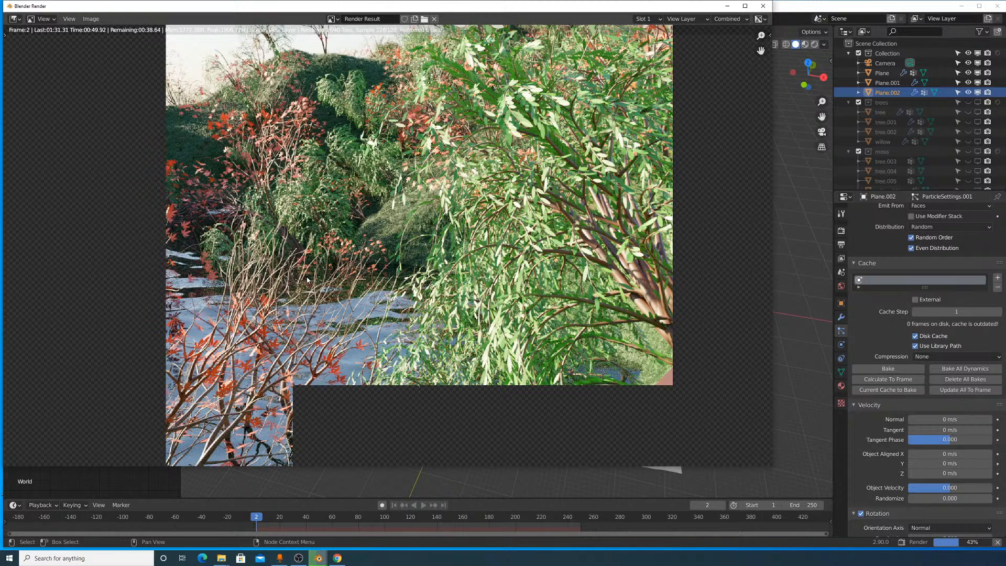
scroll(308, 280, "down", 2)
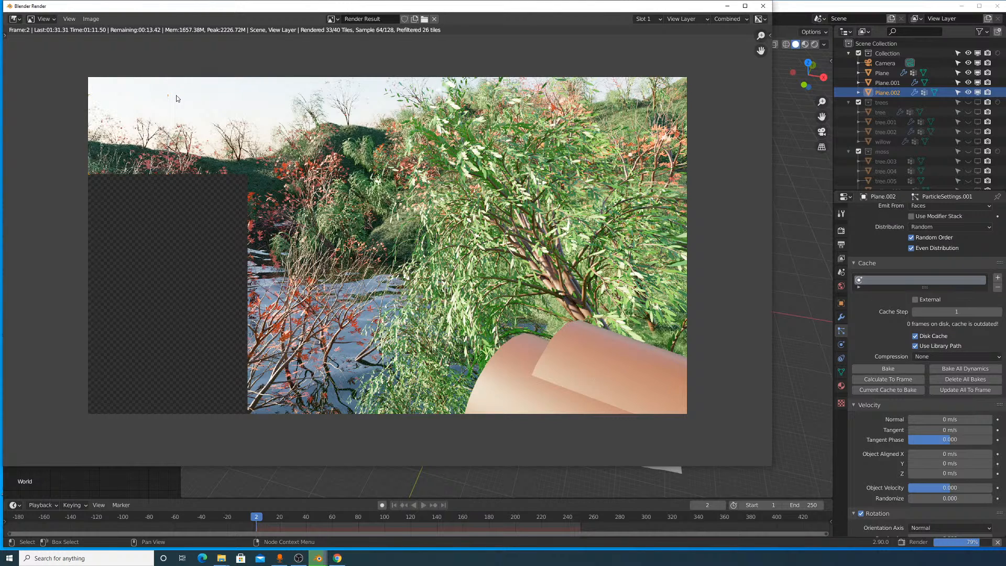
scroll(220, 156, "up", 2)
scroll(300, 192, "down", 2)
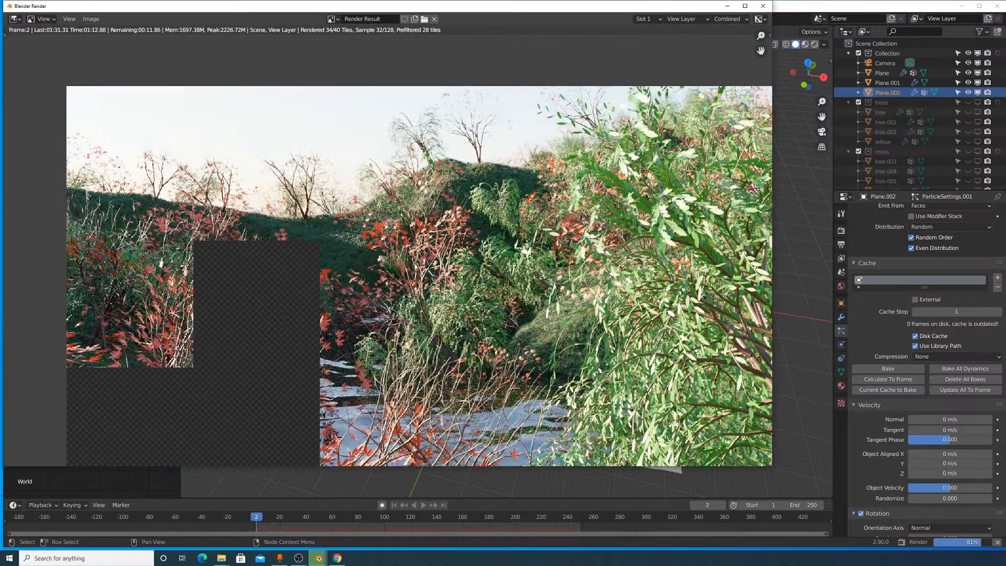
scroll(411, 267, "down", 1)
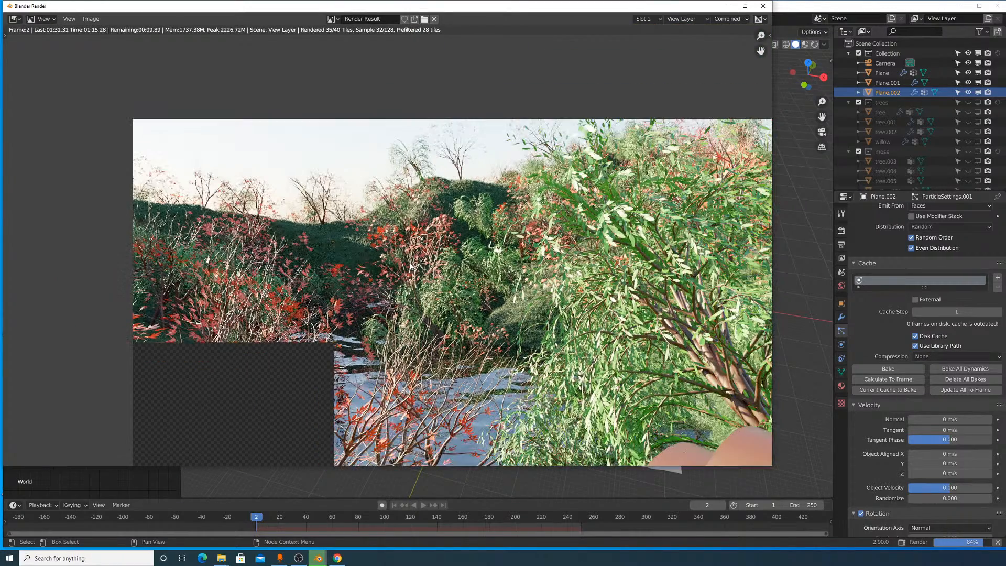
scroll(416, 264, "up", 2)
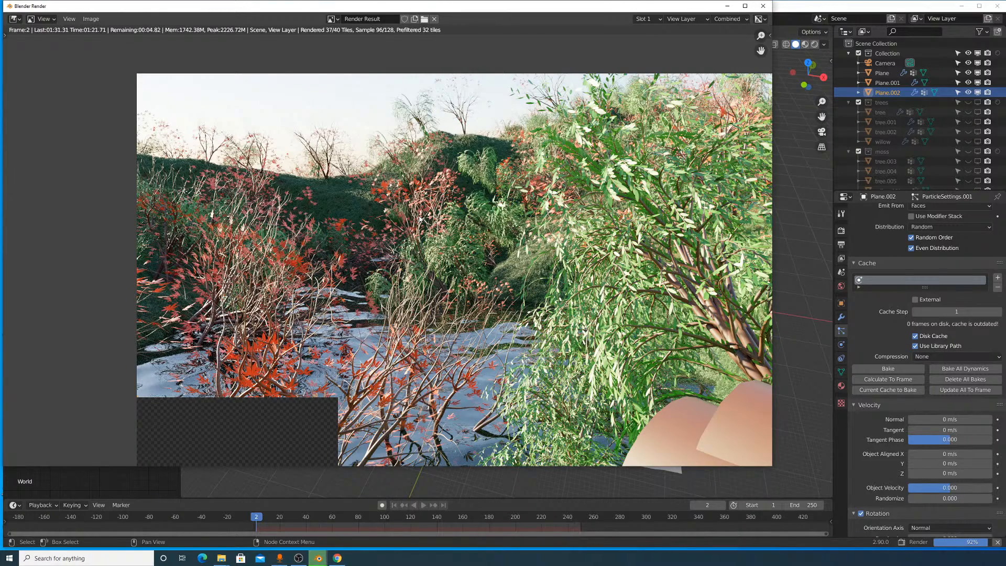
Examine the finished render of the trees, hills and lake at full frame, and close the render window.
scroll(419, 219, "down", 1)
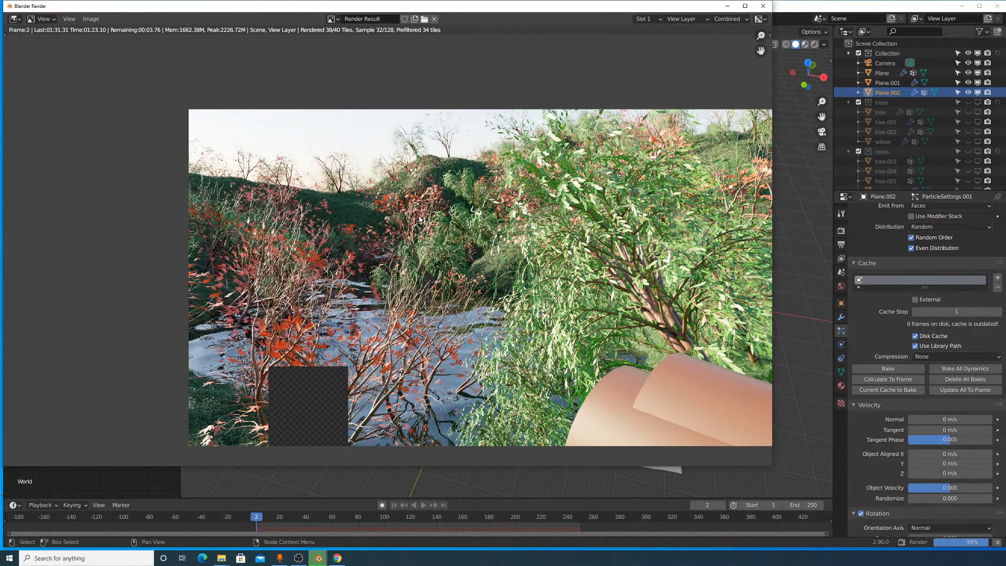
scroll(419, 219, "down", 1)
scroll(419, 219, "up", 1)
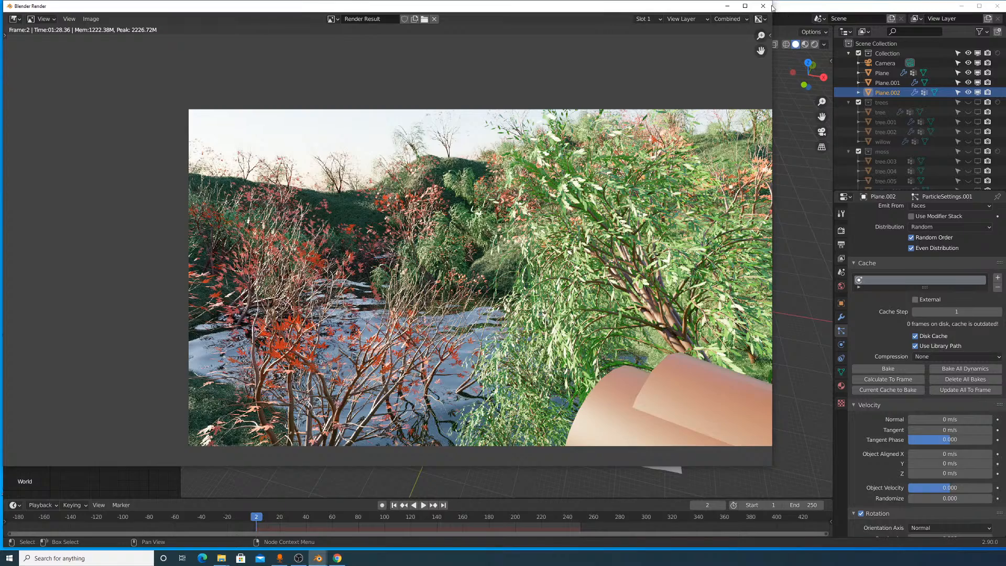
left_click(764, 6)
scroll(760, 157, "up", 6)
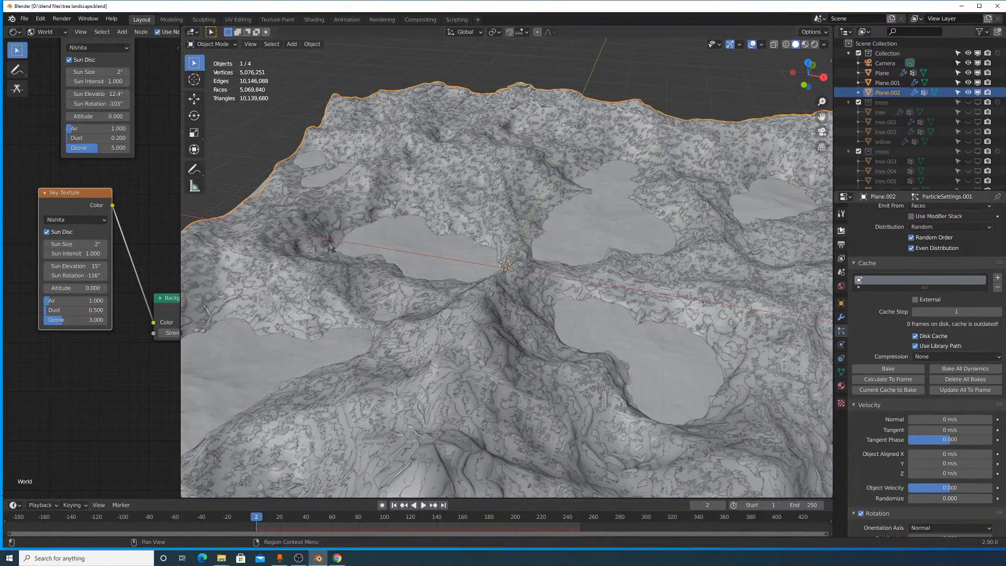
Look through the scene's render settings and the texture and particle settings of the planes, and reselect Plane.002.
left_click(841, 230)
scroll(926, 393, "down", 5)
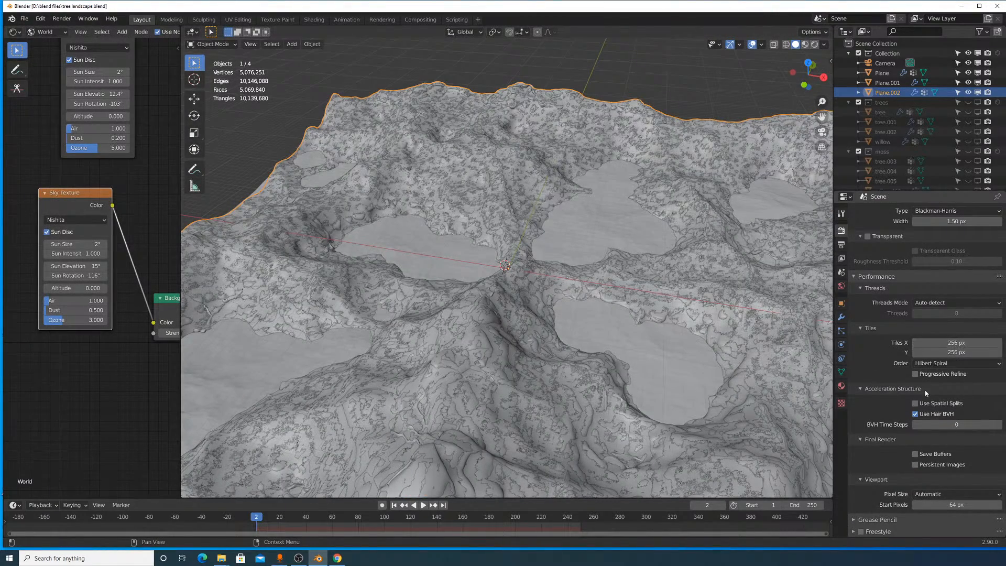
left_click(733, 342)
scroll(880, 274, "up", 20)
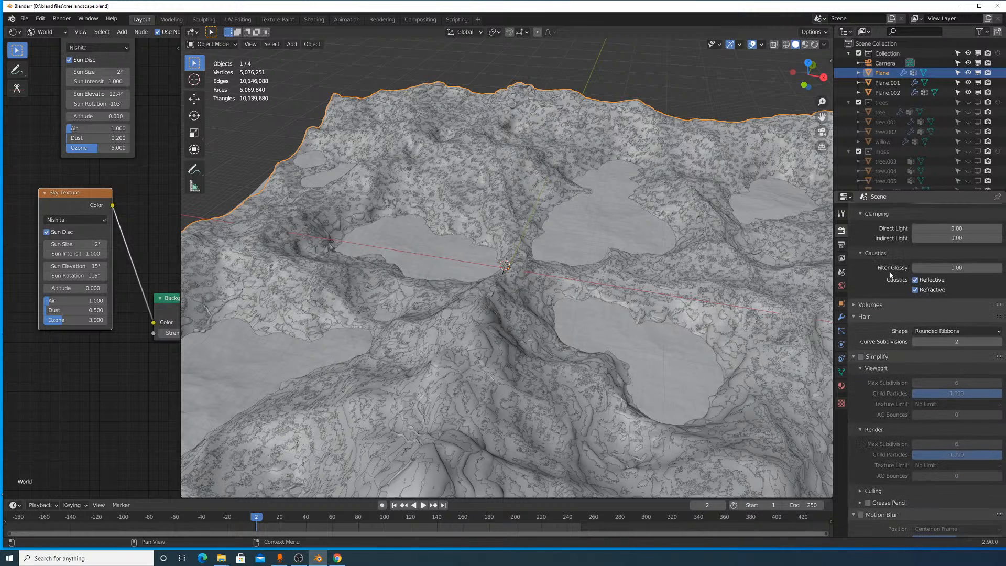
left_click(841, 403)
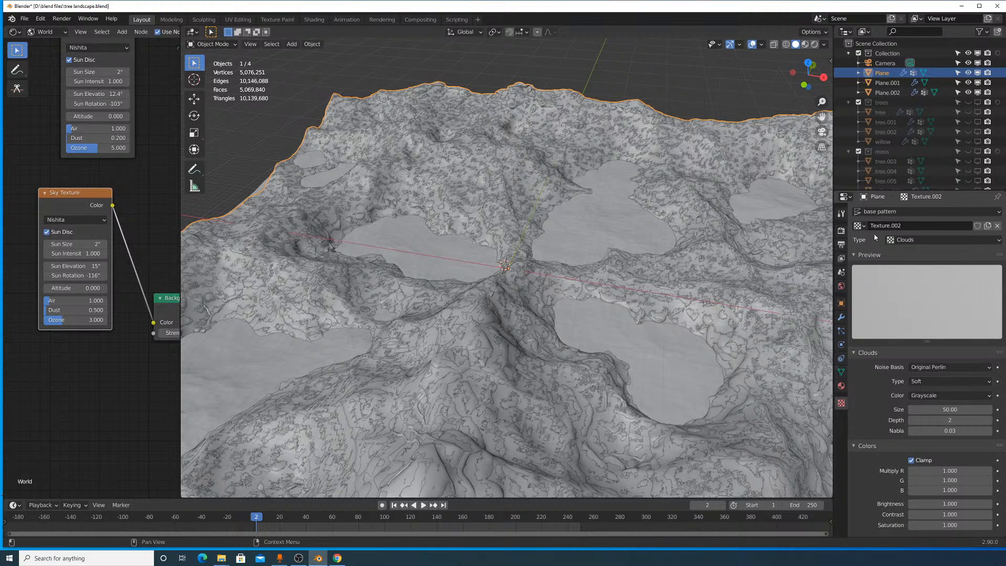
scroll(891, 251, "down", 2)
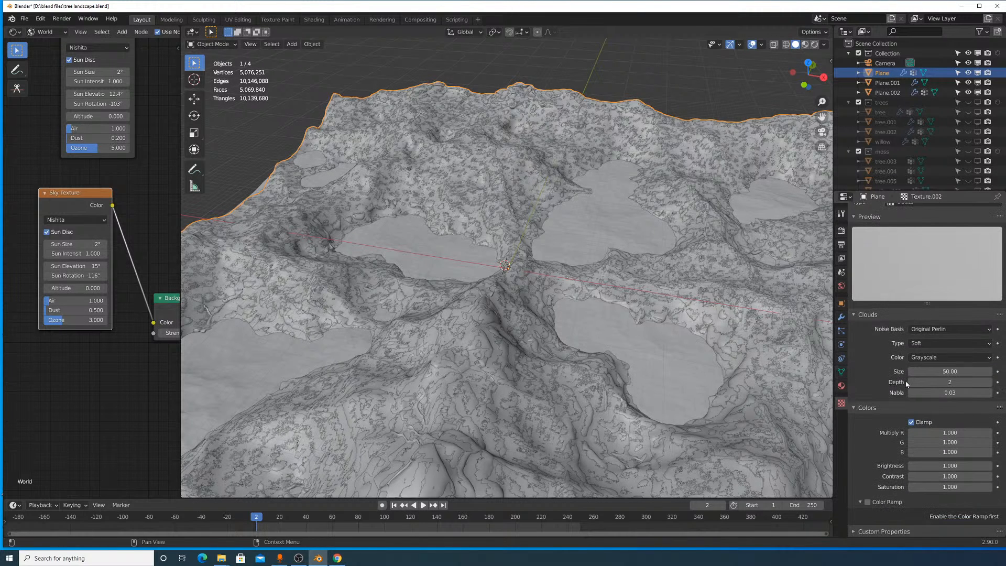
left_click(841, 330)
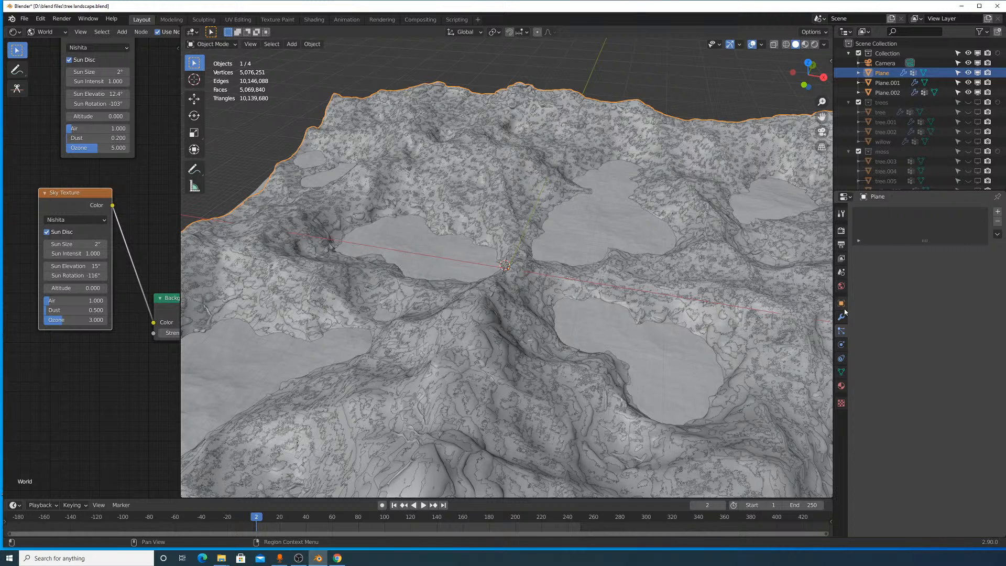
left_click(887, 82)
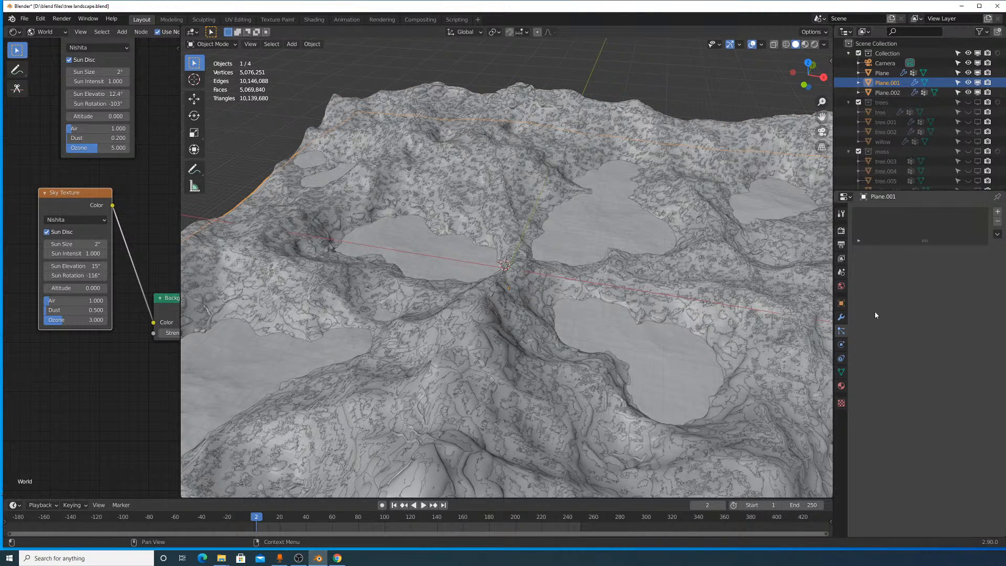
left_click(887, 92)
Review the moss particle system's settings on Plane.002, from emission and physics to vertex groups and textures.
scroll(925, 419, "down", 2)
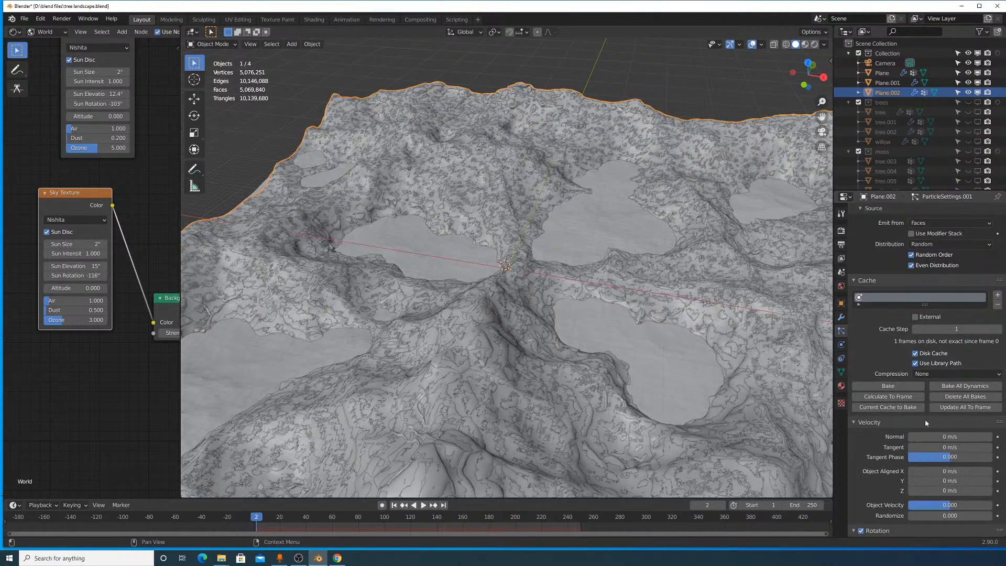
scroll(925, 419, "down", 20)
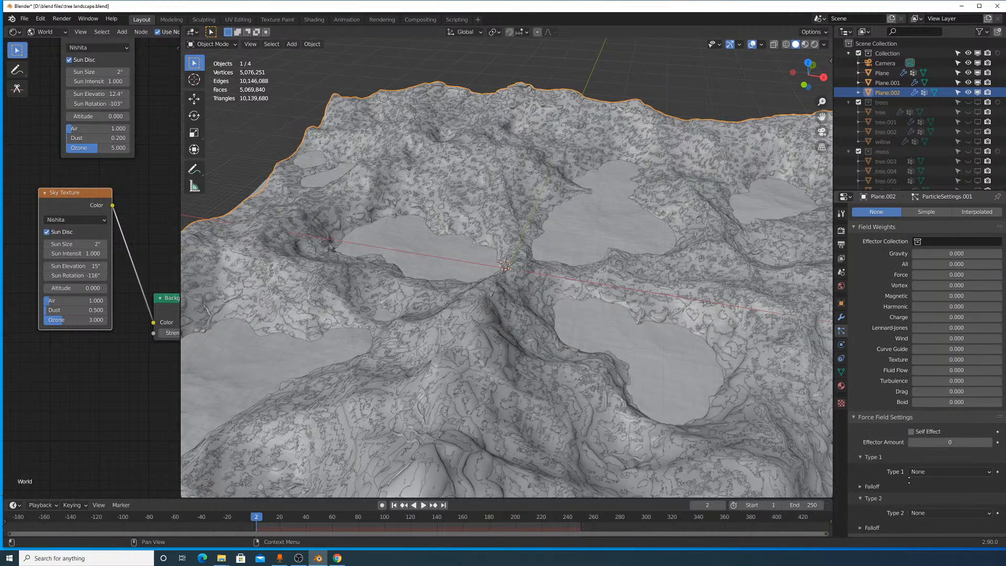
scroll(922, 474, "up", 15)
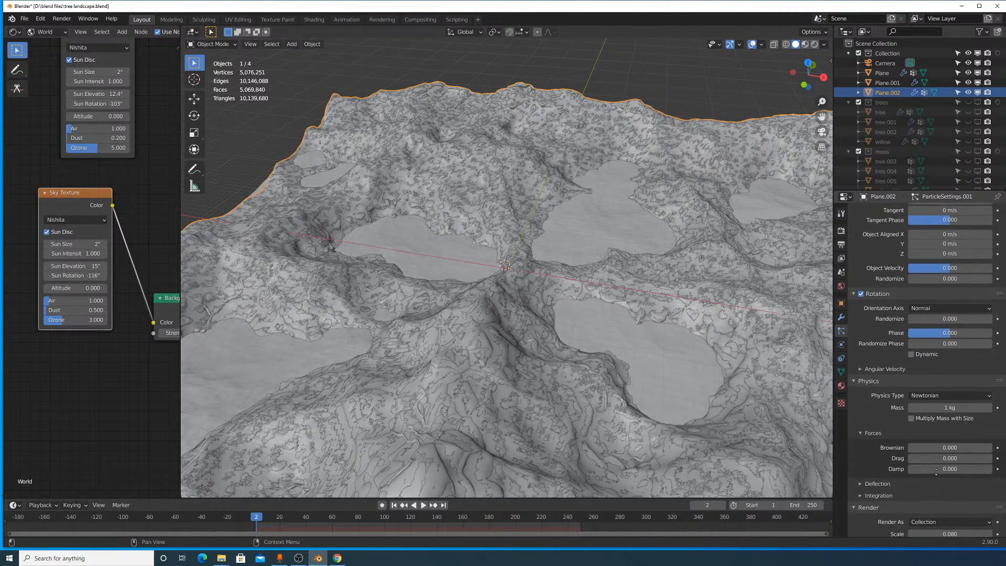
scroll(936, 471, "down", 20)
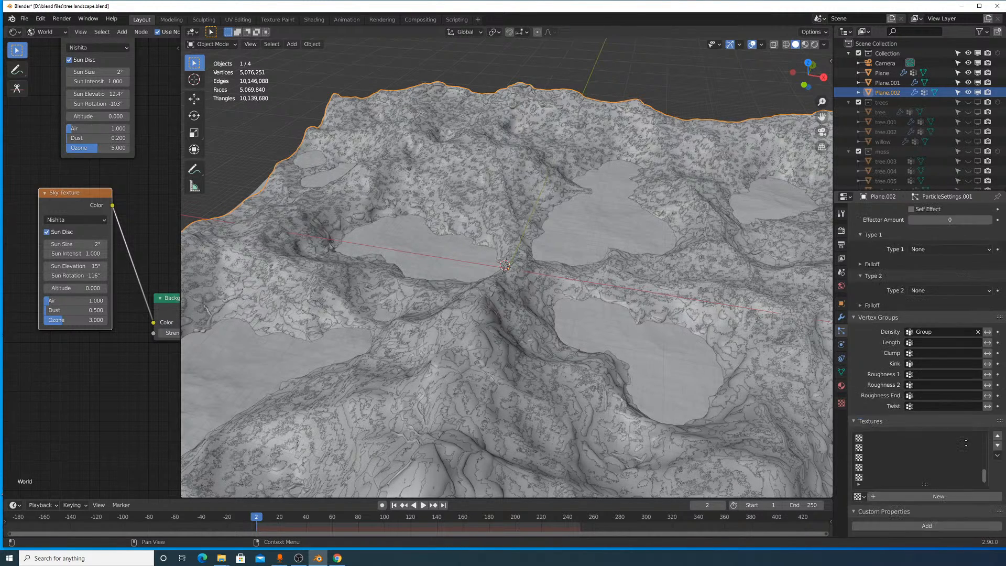
scroll(966, 443, "up", 10)
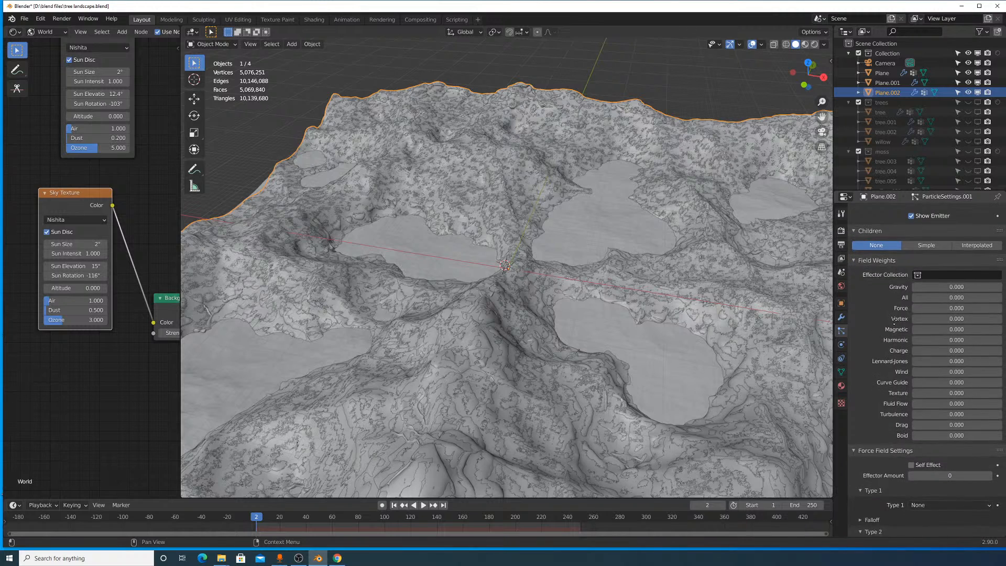
scroll(894, 322, "up", 20)
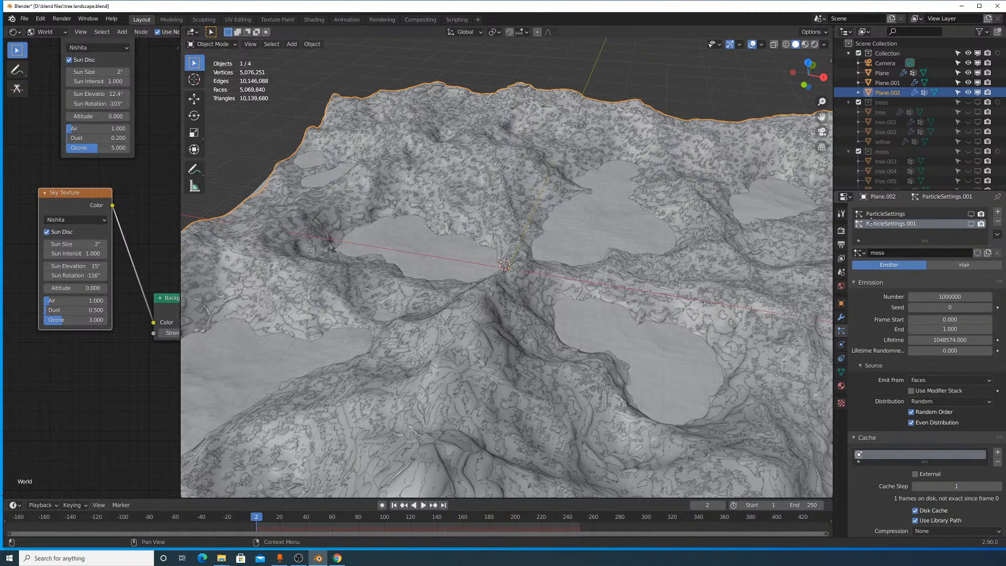
scroll(878, 392, "down", 20)
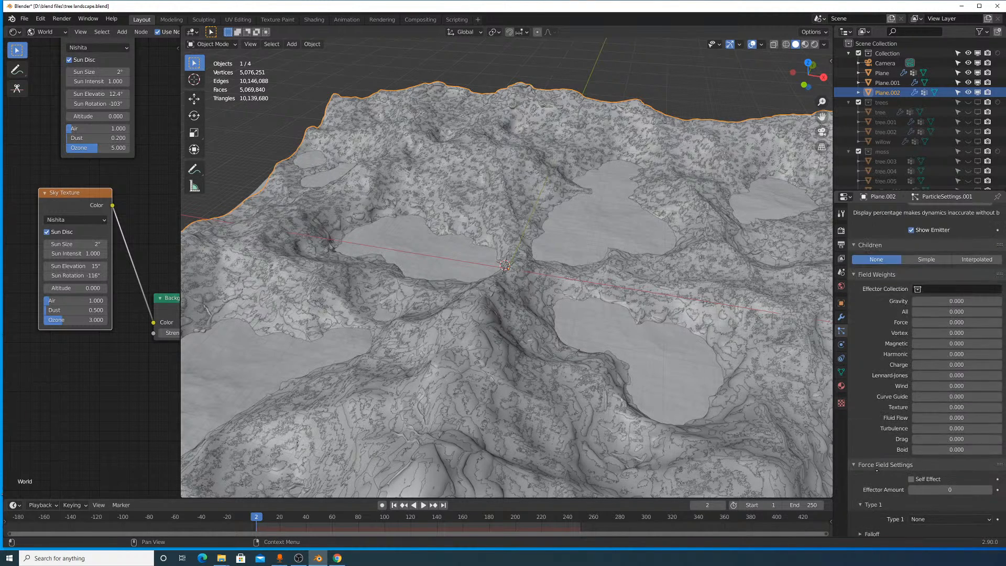
scroll(923, 445, "up", 15)
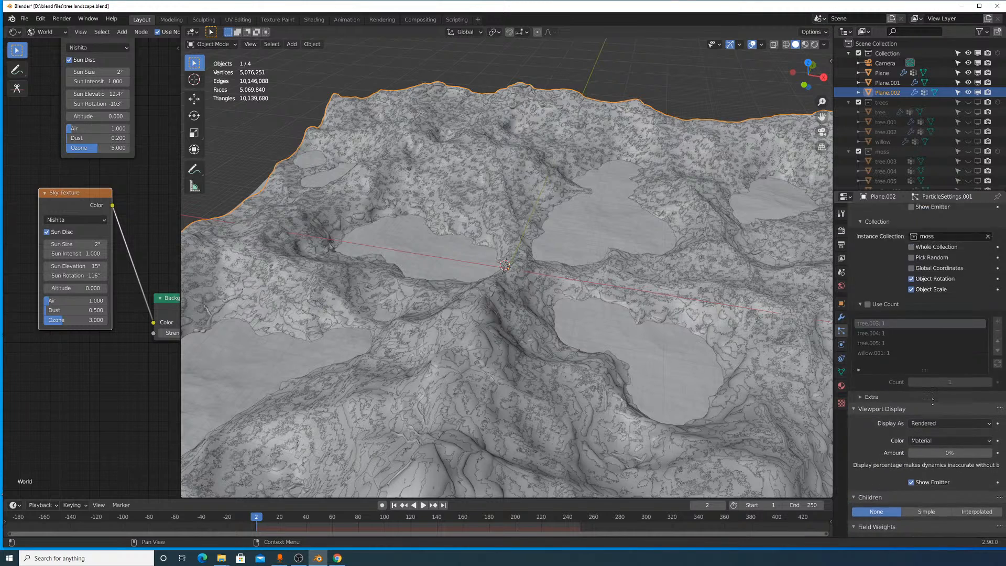
Enter a new render scale for the moss particle instances on Plane.002.
scroll(944, 498, "up", 4)
double_click(951, 366)
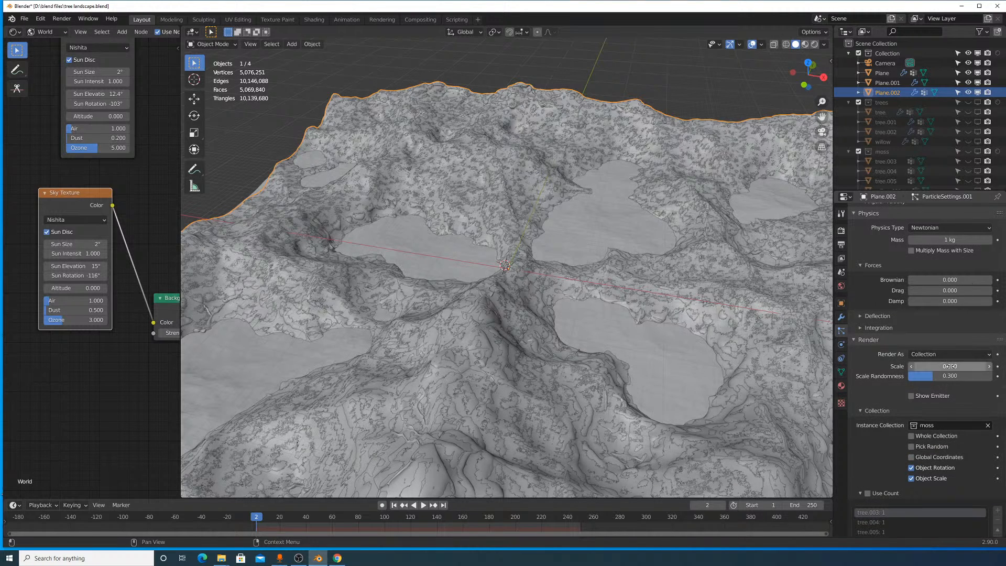
type(".0")
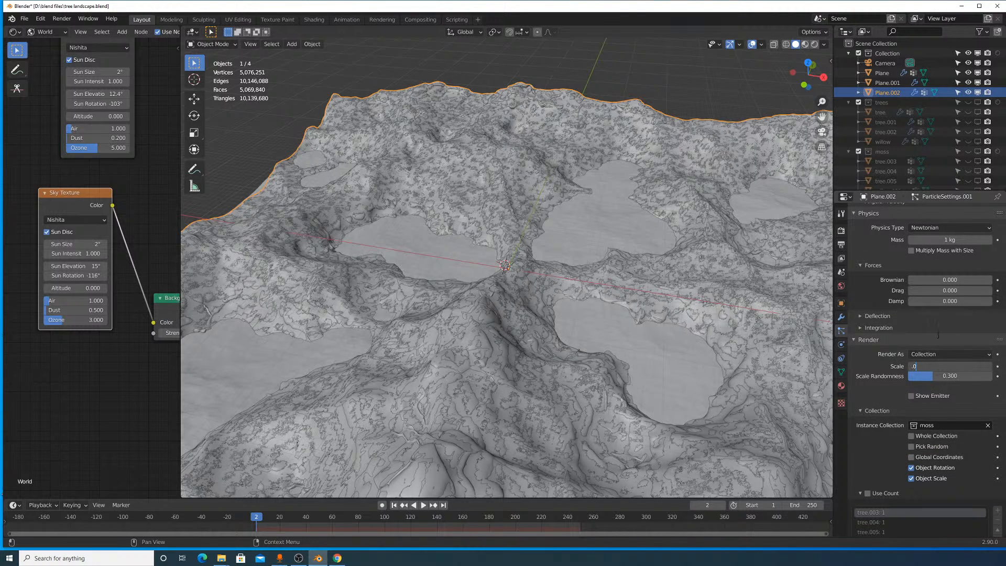
key("Return")
Set the moss particle system's emission number to 750000.
scroll(935, 338, "up", 20)
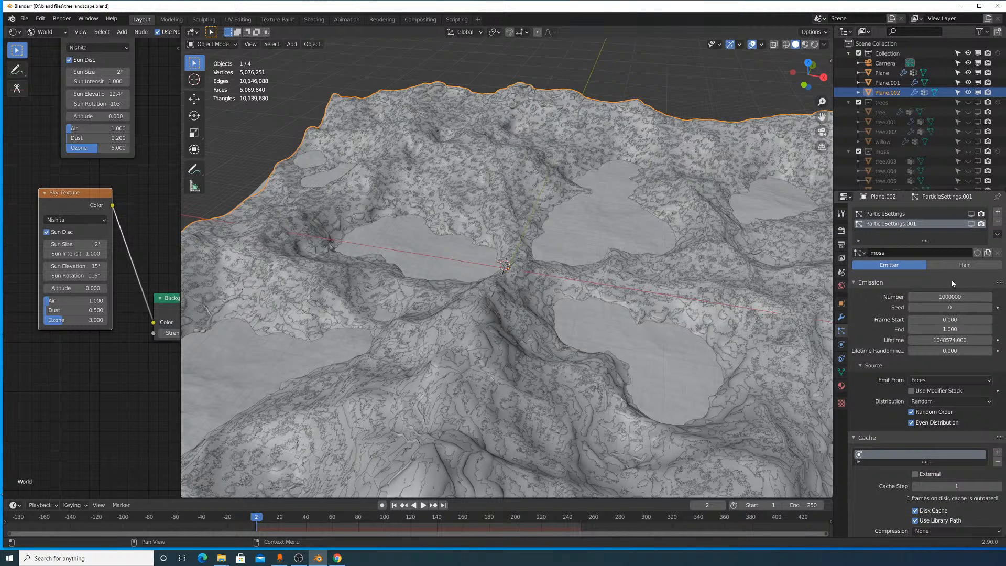
middle_click_drag(942, 361, 942, 518)
left_click(948, 295)
type("75")
key("Return")
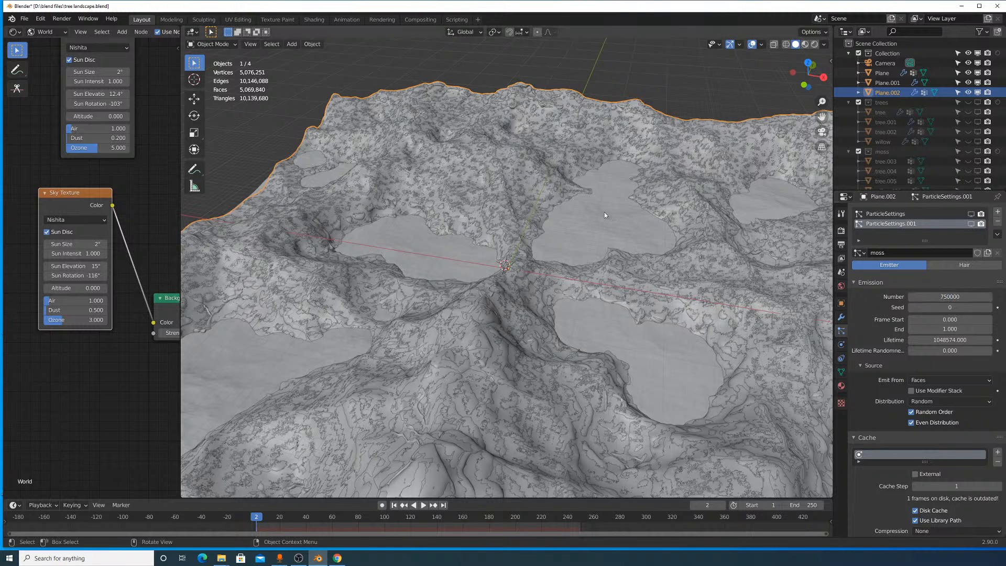
Save the blend file and set the moss emission number to 1000000.
left_click(24, 19)
left_click(57, 83)
left_click(972, 297)
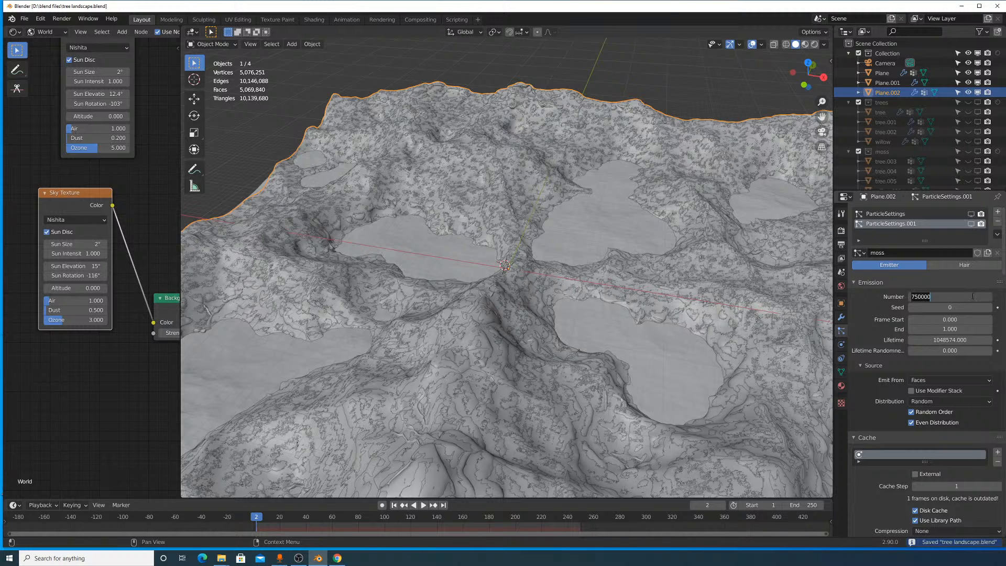
type("1000000")
key("Return")
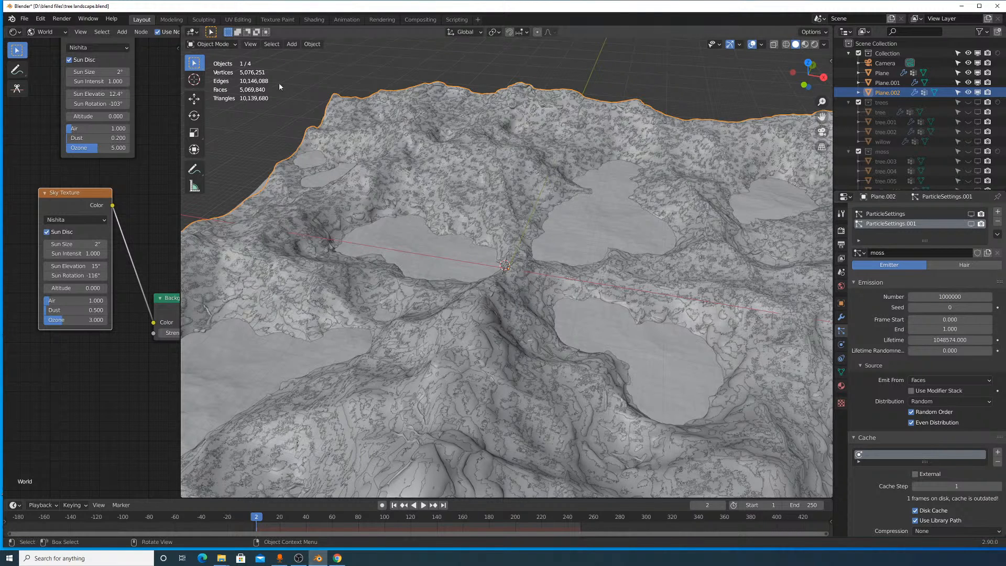
Switch Plane.002 from Object Mode to Weight Paint.
left_click(192, 32)
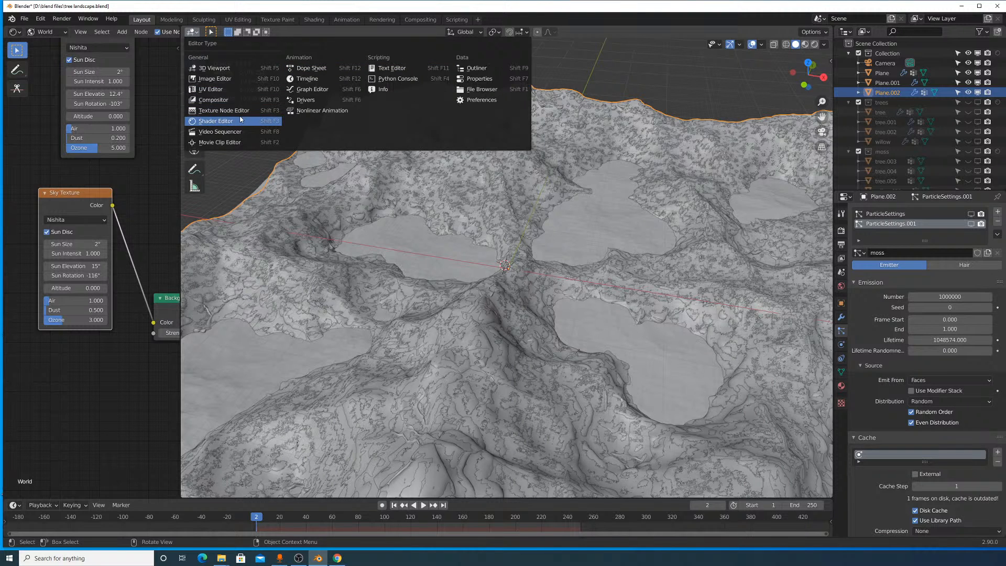
left_click(193, 32)
left_click(193, 32)
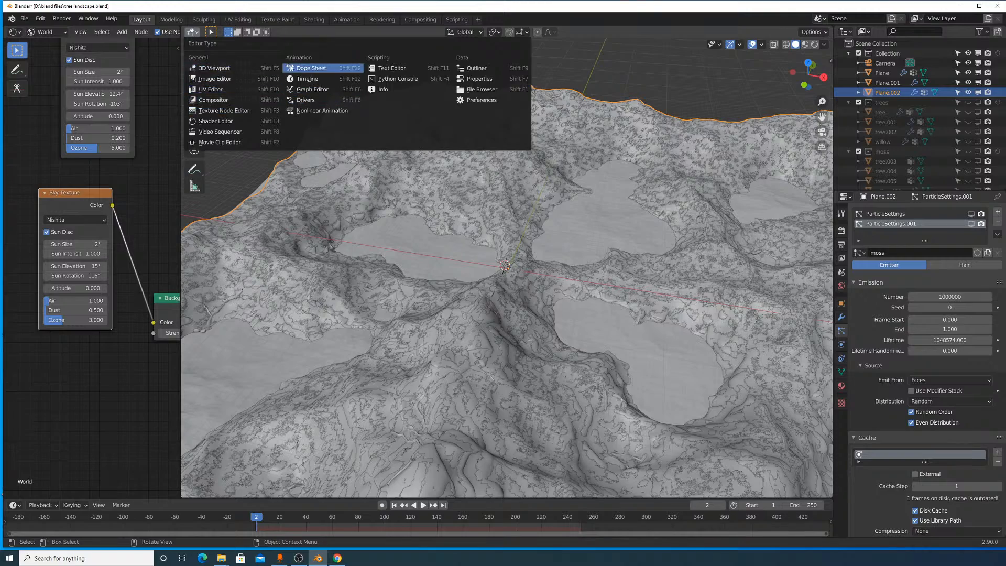
left_click(212, 44)
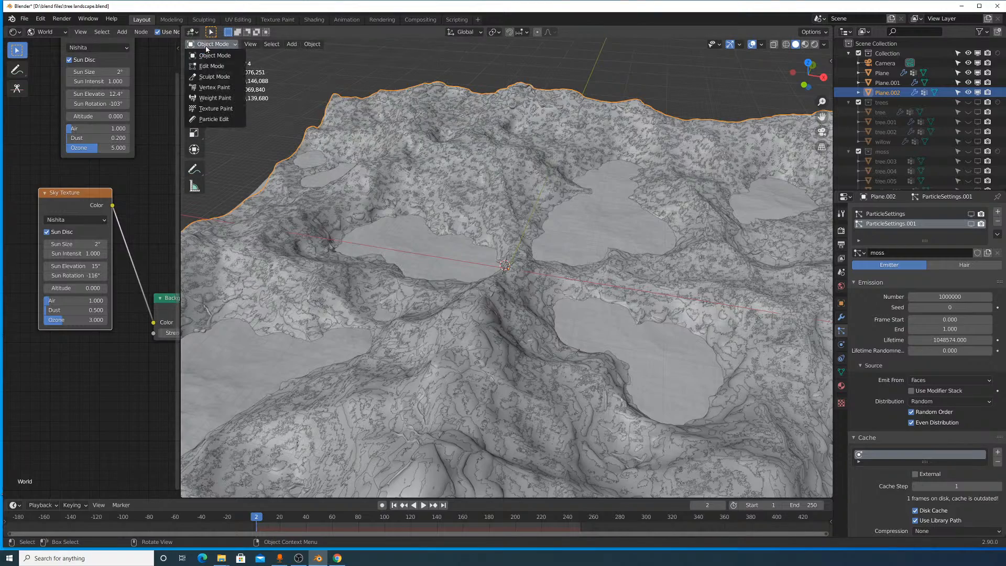
left_click(222, 98)
scroll(461, 131, "up", 4)
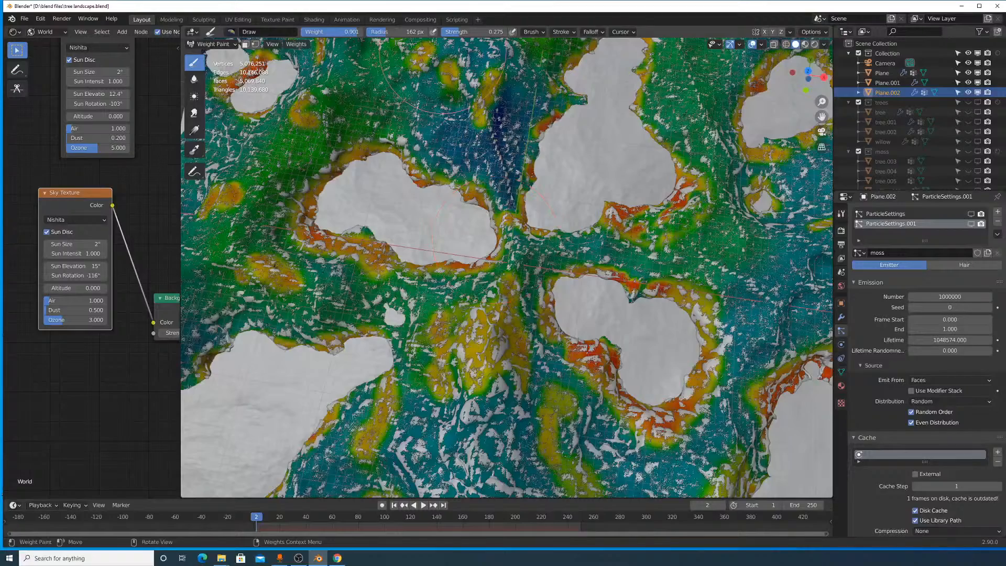
Set the brush weight to 0 and strength to 1, and paint out the weight on the ridge just below the central lakes.
left_click_drag(465, 33, 441, 33)
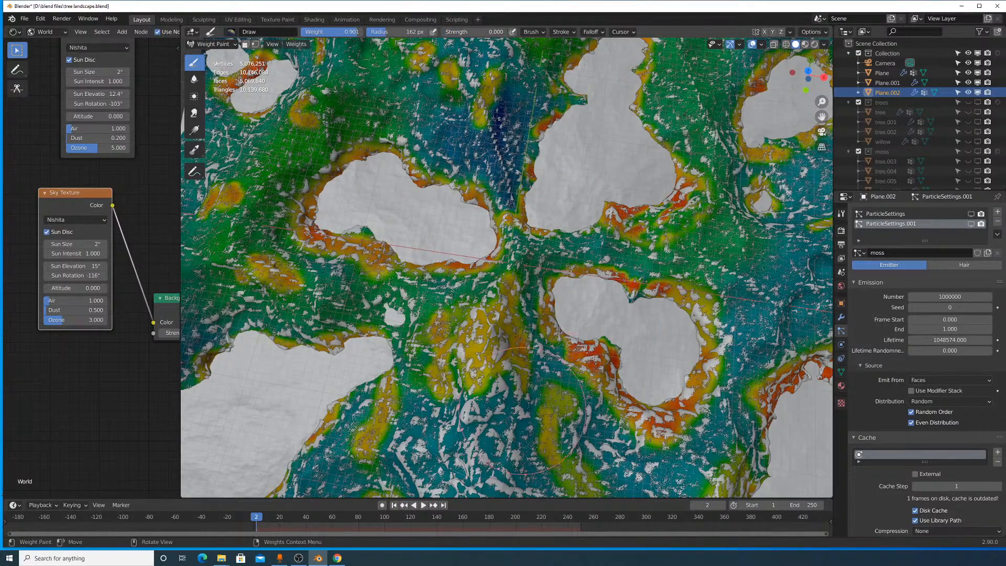
left_click_drag(346, 32, 301, 32)
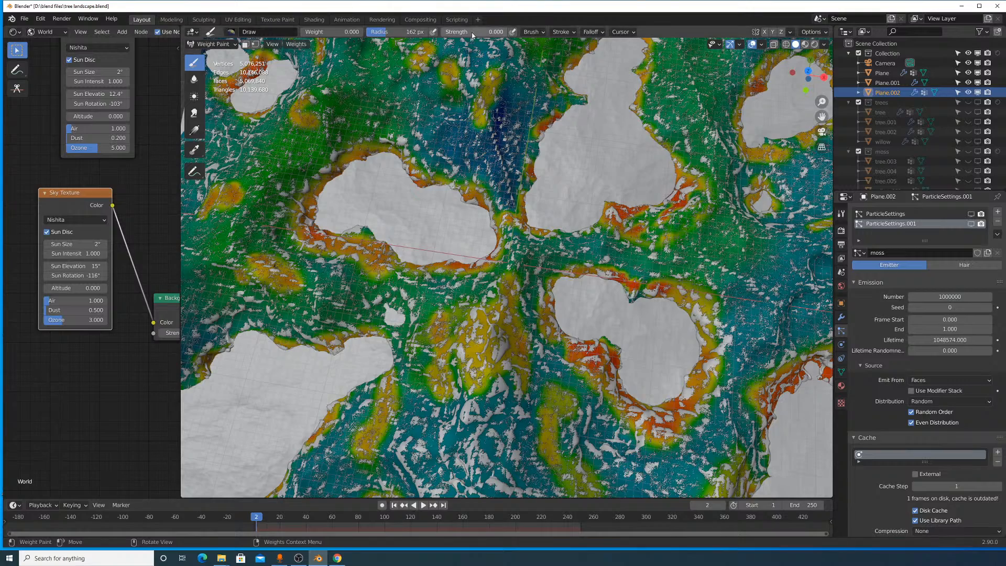
left_click_drag(471, 32, 511, 33)
mouse_move(503, 388)
left_mouse_down()
mouse_move(471, 435)
mouse_move(524, 406)
left_mouse_up()
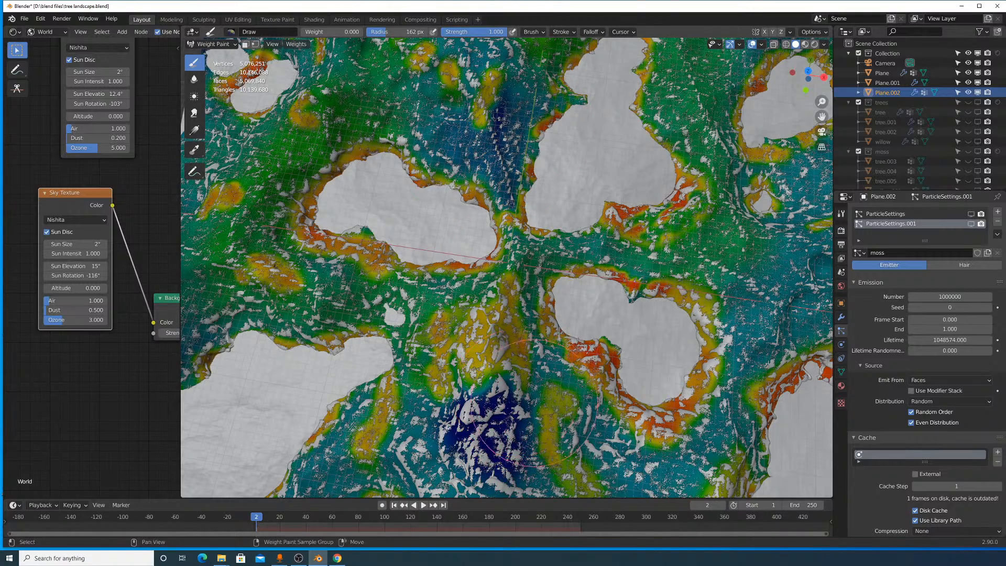
Try the Sharper falloff preset on the brush with a stroke over the ridge below the central lakes.
middle_click_drag(534, 403, 534, 318, "shift")
scroll(535, 318, "down", 3)
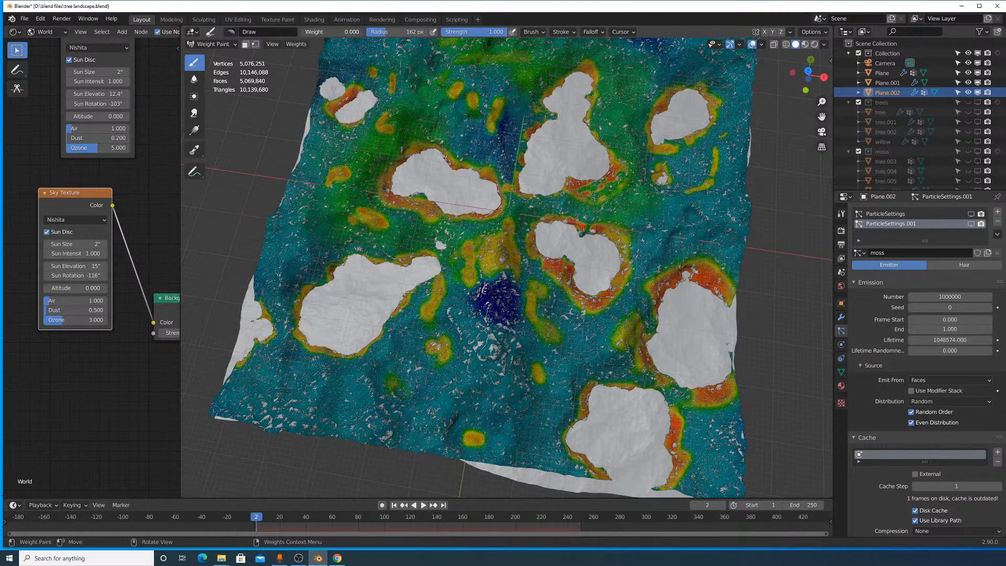
left_click(591, 32)
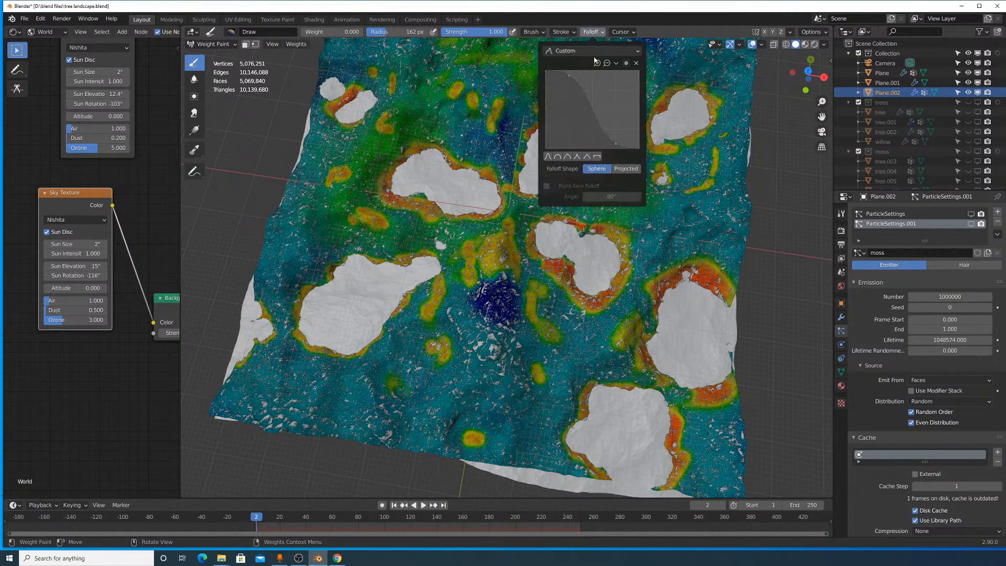
left_click(576, 50)
left_click(574, 107)
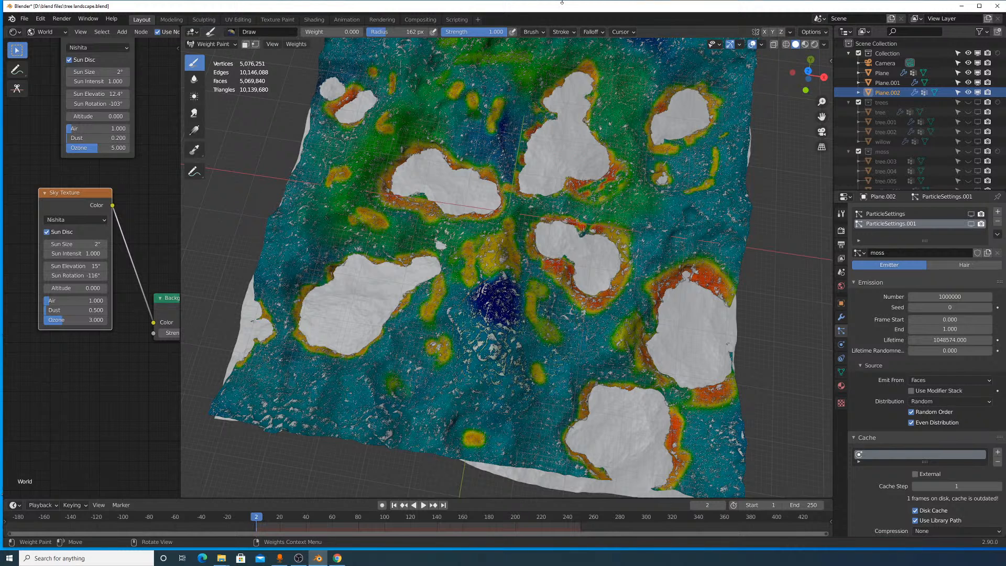
left_click(586, 33)
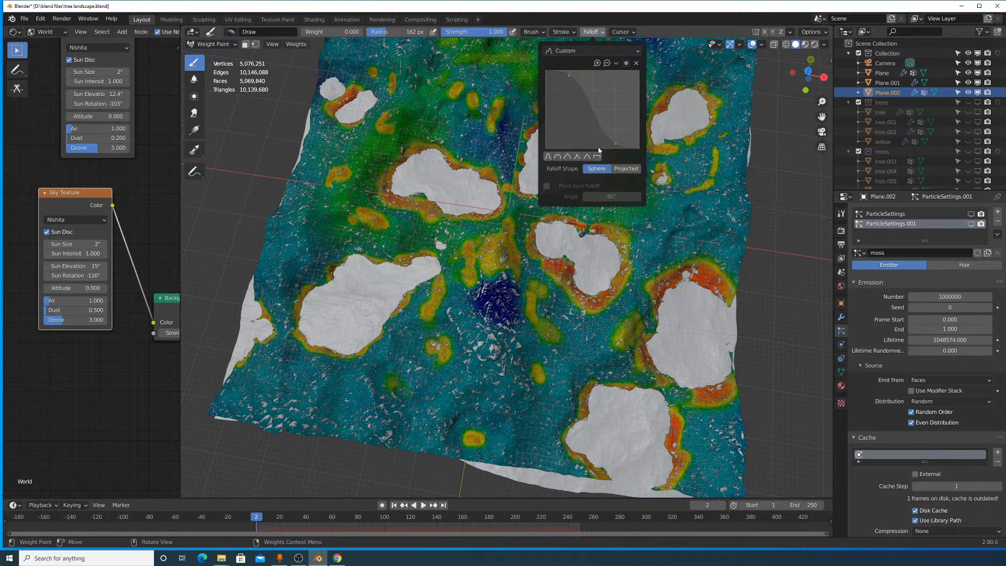
left_click(568, 51)
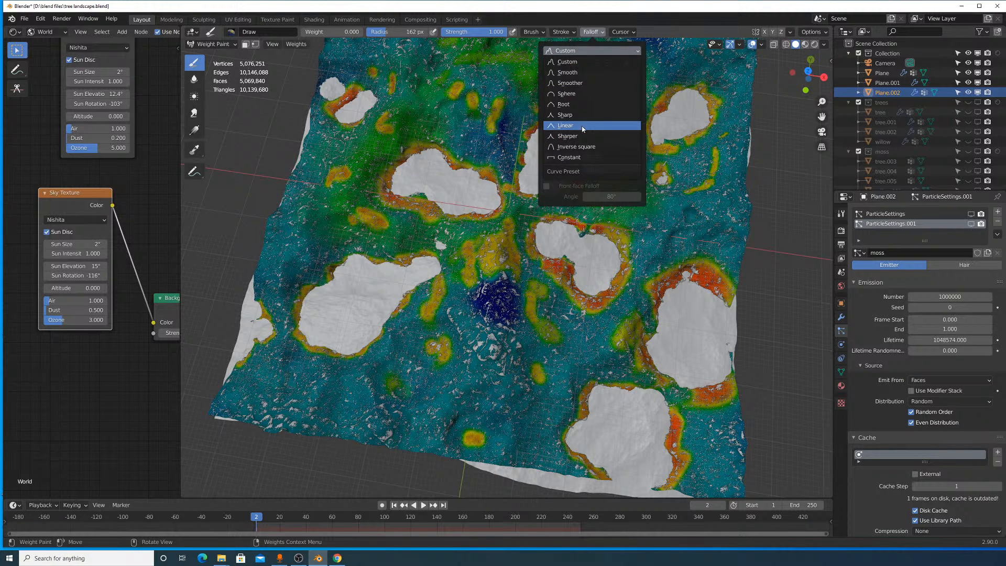
left_click(581, 135)
mouse_move(535, 325)
left_mouse_down()
mouse_move(468, 350)
mouse_move(503, 349)
left_mouse_up()
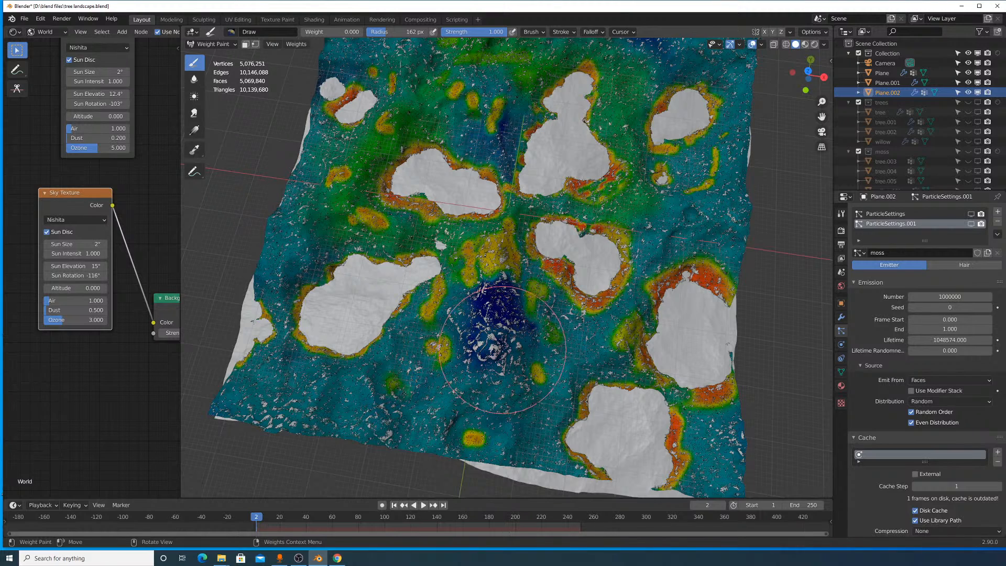
Try the root and smooth falloff curve shapes, and undo the test strokes painted below the central lakes.
left_click(591, 32)
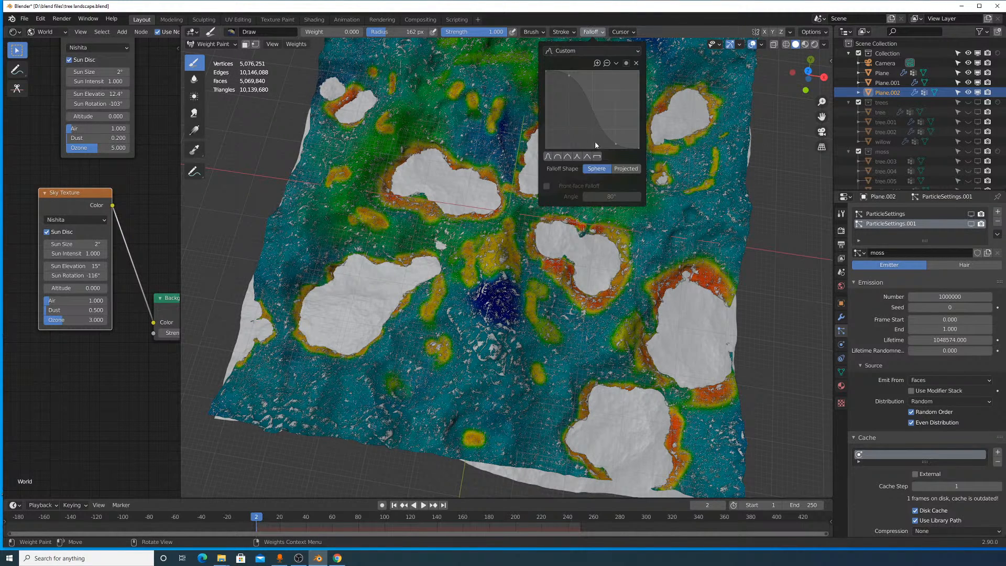
left_click(567, 157)
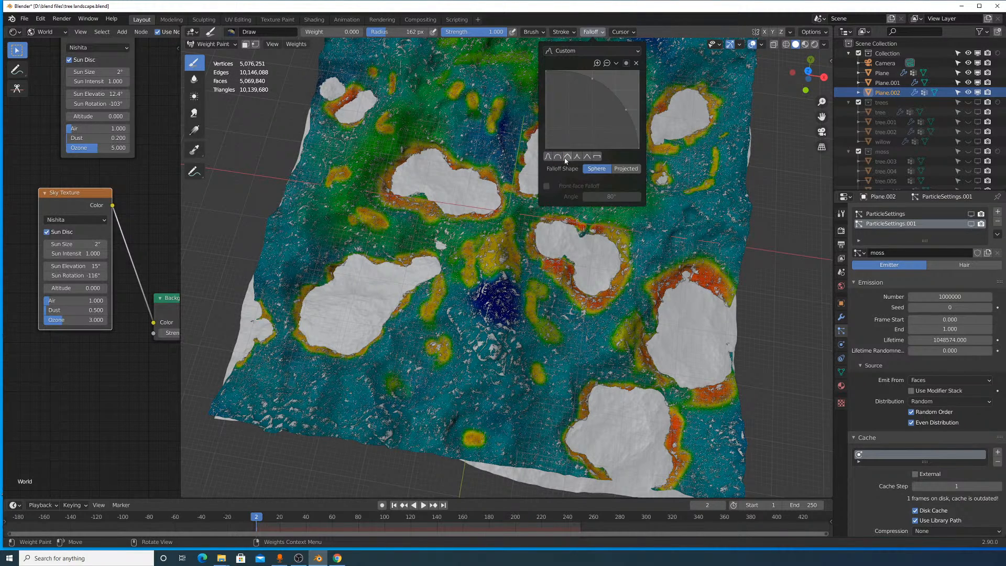
left_click(548, 156)
left_click_drag(492, 326, 492, 340)
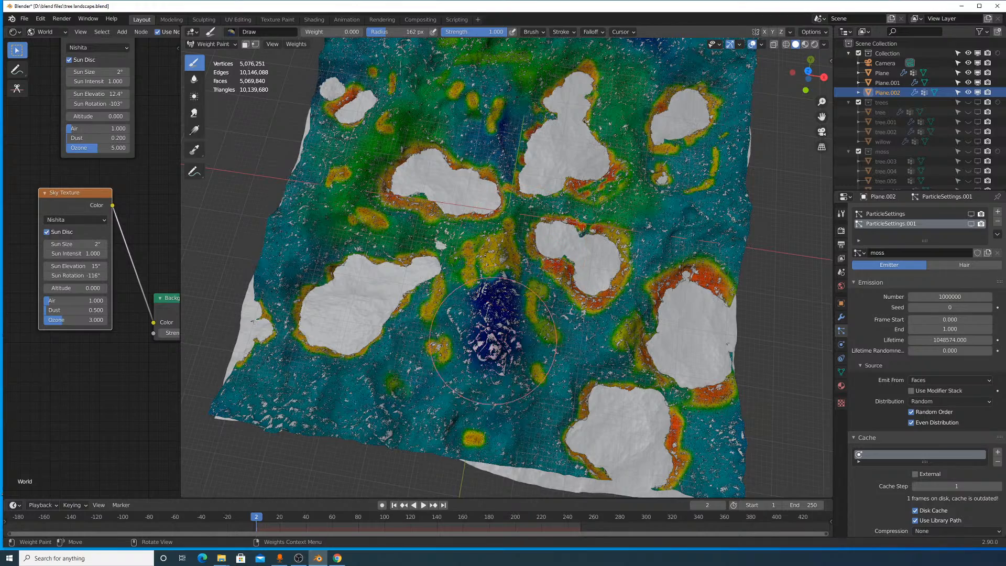
key("ctrl+z")
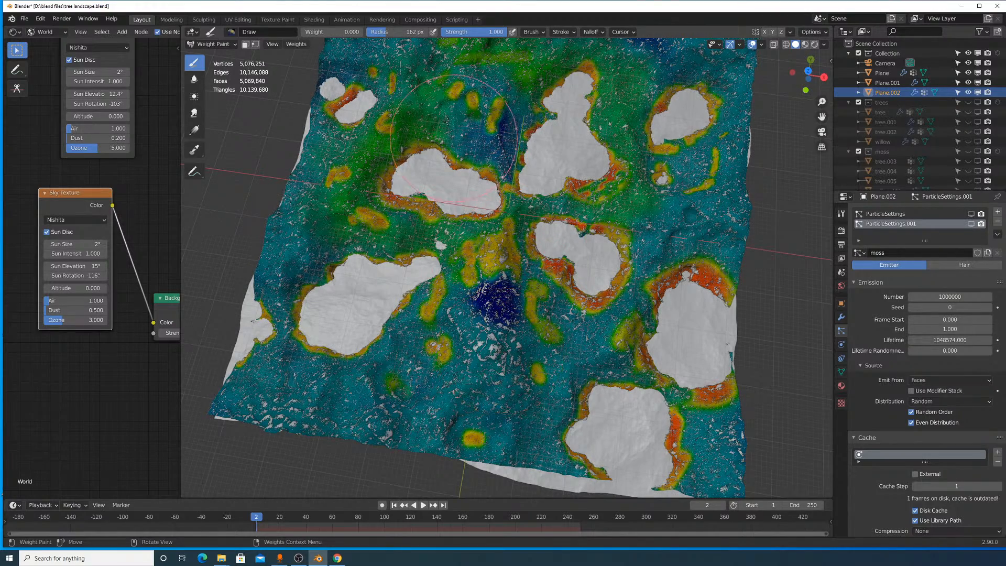
left_click_drag(391, 32, 410, 32)
left_click_drag(458, 269, 422, 375)
key("ctrl+z")
Enlarge the brush radius to 199 px and paint zero weight across the ridge below the central lakes.
key("f")
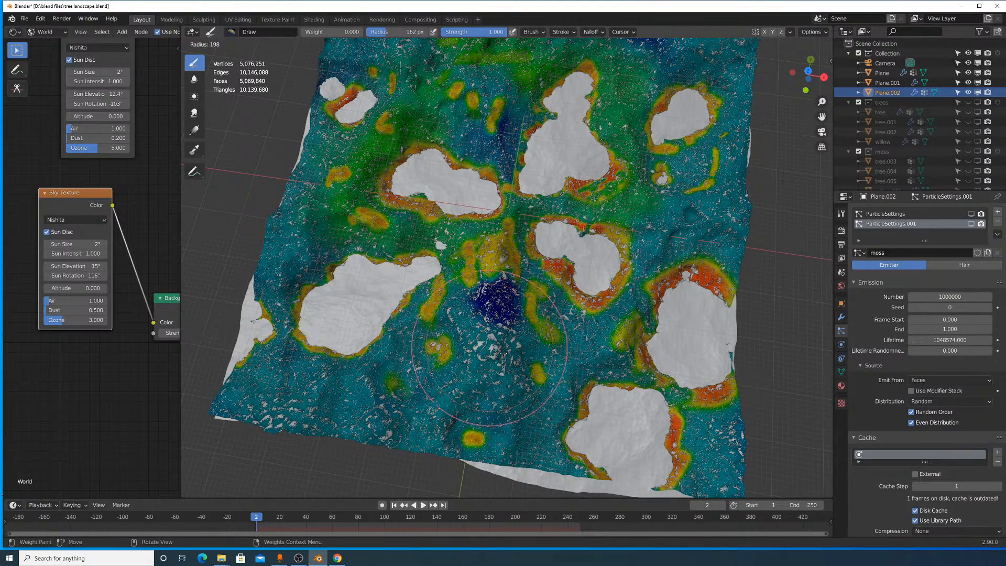
left_click(506, 347)
left_click_drag(500, 343, 442, 360)
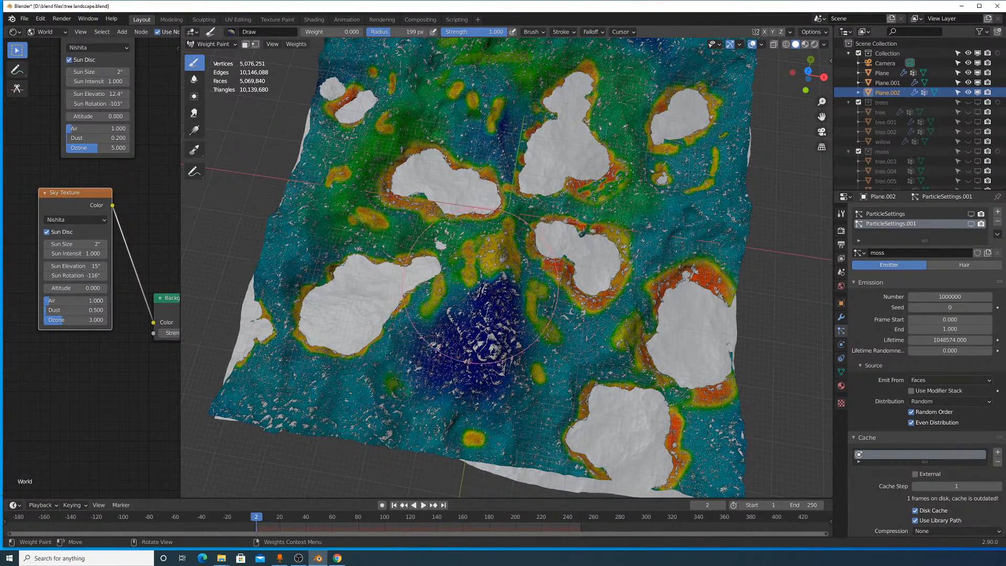
Paint zero weight over the terrain behind the central lakes up towards the far edge.
middle_click_drag(482, 286, 523, 288)
scroll(524, 289, "up", 3)
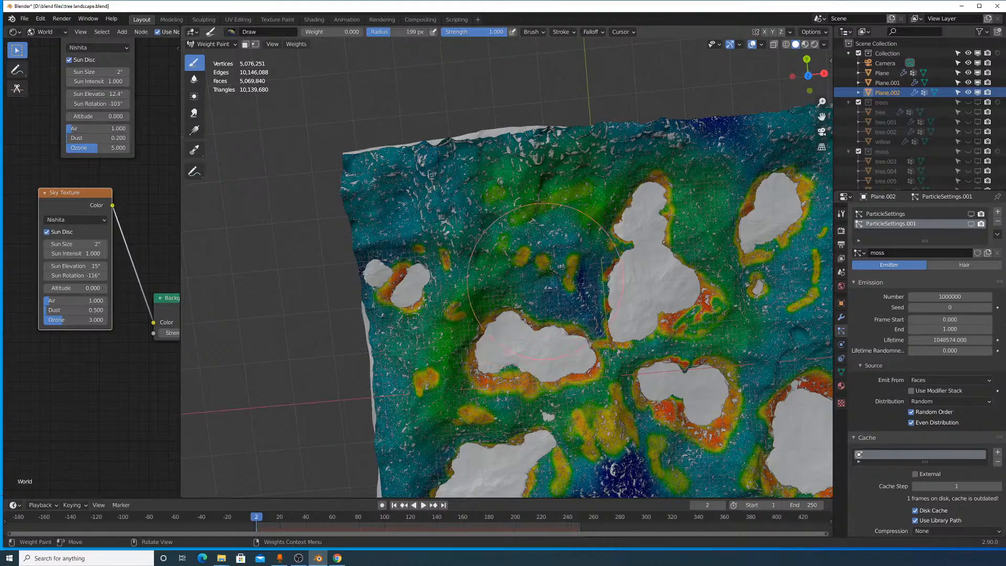
left_click_drag(544, 281, 553, 251)
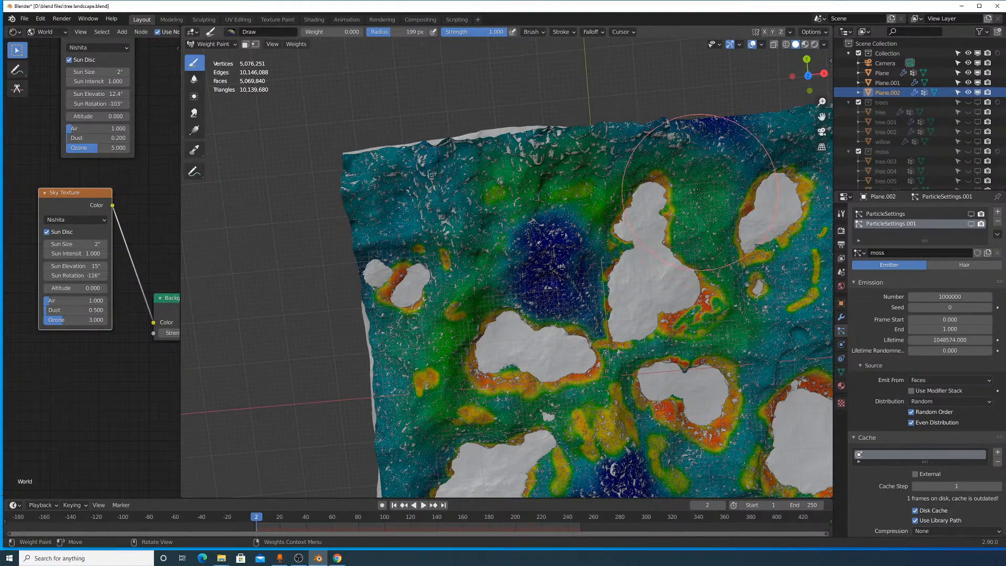
left_click_drag(580, 184, 552, 180)
middle_click_drag(692, 195, 513, 187, "shift")
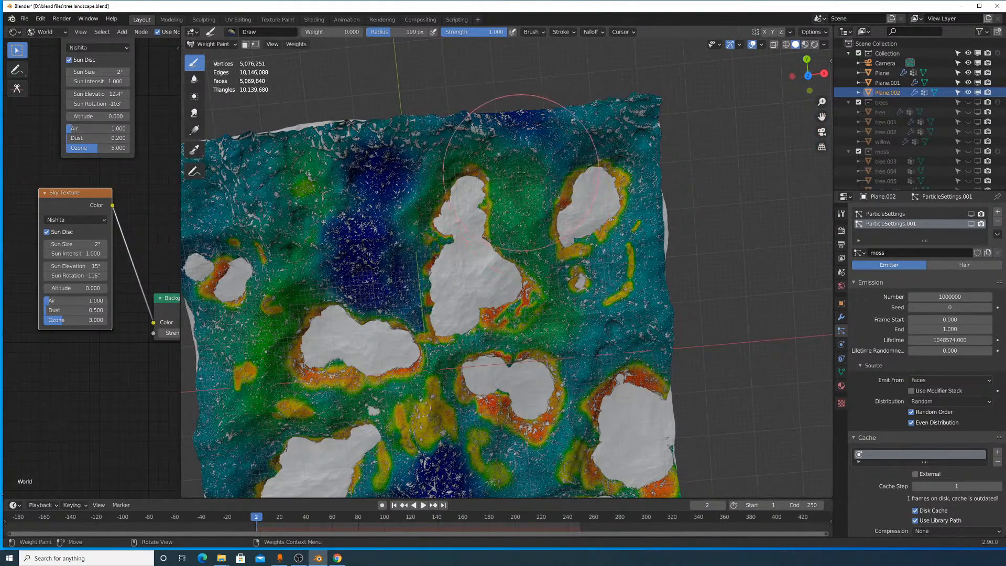
Paint zero weight over the slopes between the near lakes and along the terrain's front edge.
mouse_move(602, 335)
middle_mouse_down()
mouse_move(616, 338)
mouse_move(498, 270)
middle_mouse_up()
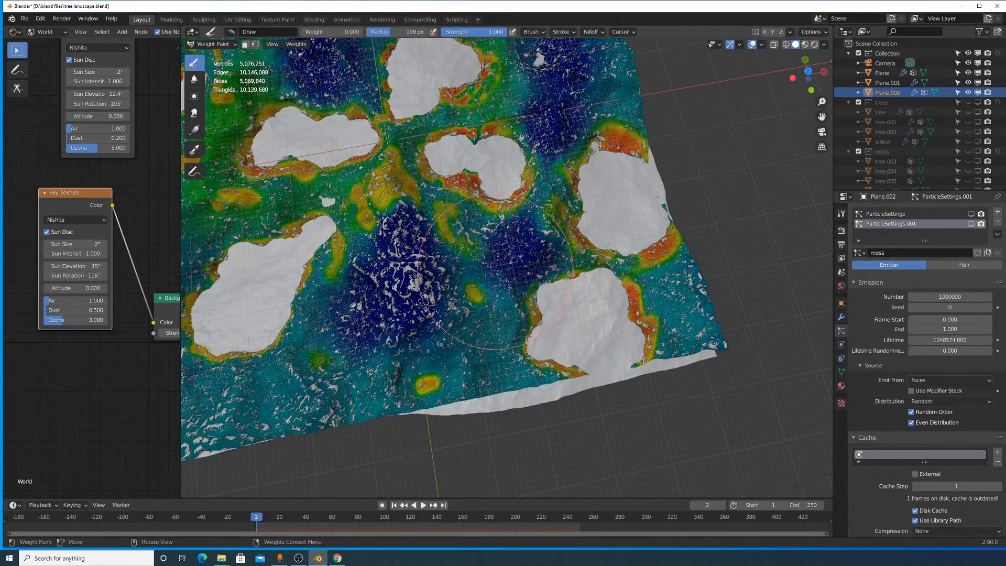
mouse_move(498, 270)
left_mouse_down()
mouse_move(493, 336)
mouse_move(461, 367)
mouse_move(347, 367)
left_mouse_up()
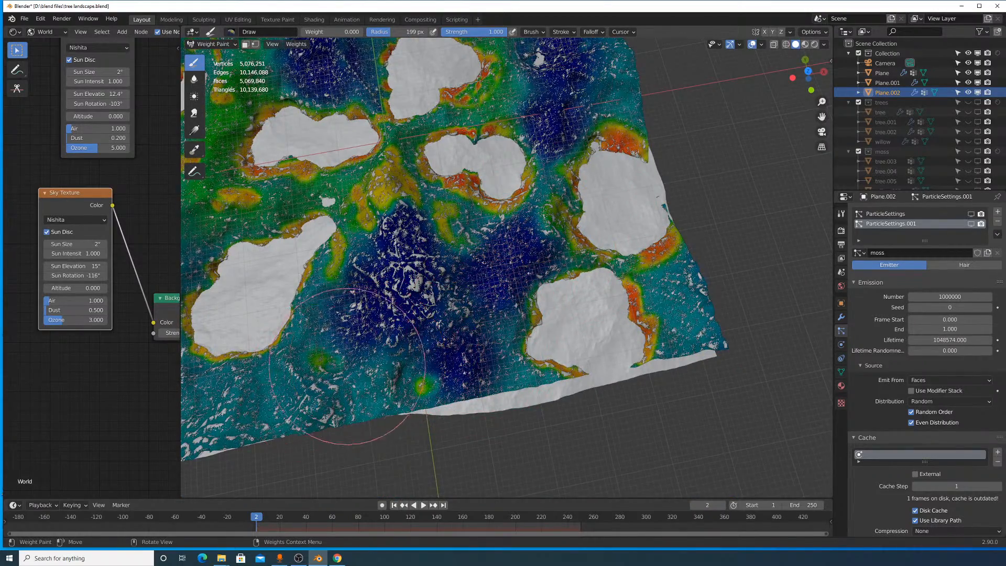
mouse_move(347, 366)
middle_mouse_down()
mouse_move(374, 332)
mouse_move(393, 338)
middle_mouse_up()
left_click_drag(448, 315, 398, 336)
middle_click_drag(398, 336, 423, 352)
mouse_move(309, 340)
left_mouse_down()
mouse_move(269, 309)
mouse_move(260, 278)
left_mouse_up()
Paint zero weight in a band between the paired small lakes and the central lake, extending to the far side.
middle_click_drag(367, 244, 366, 256)
middle_click_drag(374, 259, 457, 324, "shift")
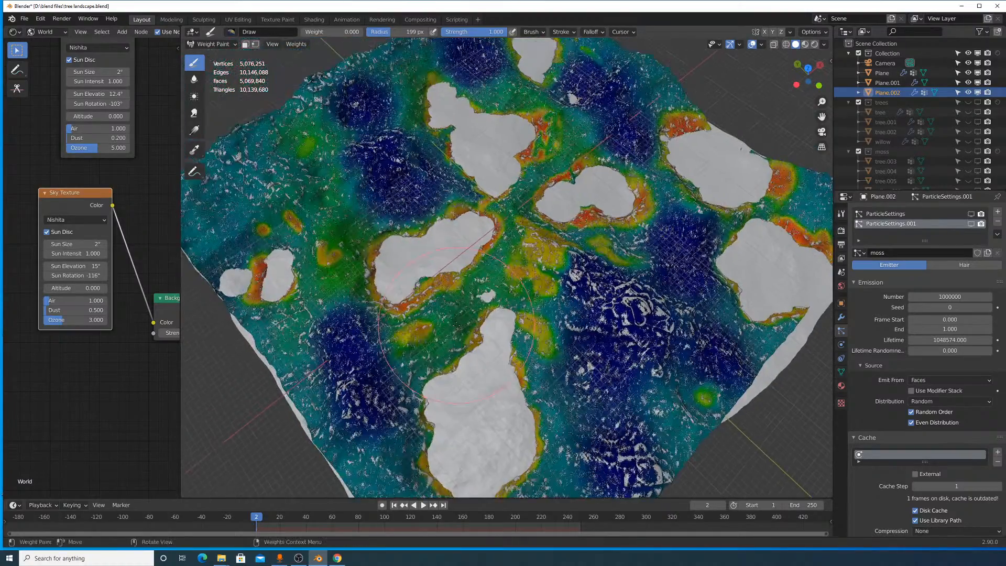
left_click_drag(335, 283, 344, 197)
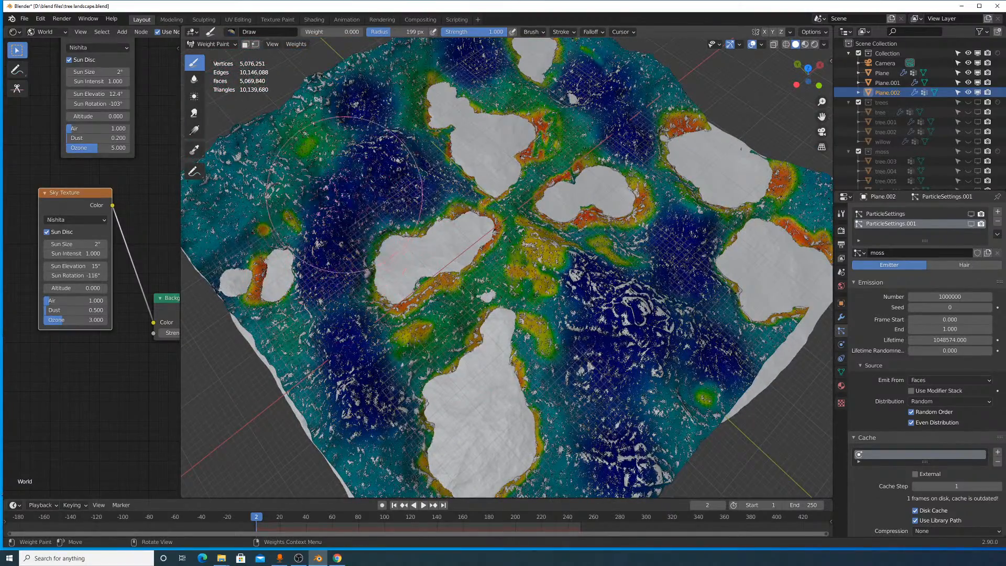
scroll(356, 188, "up", 3)
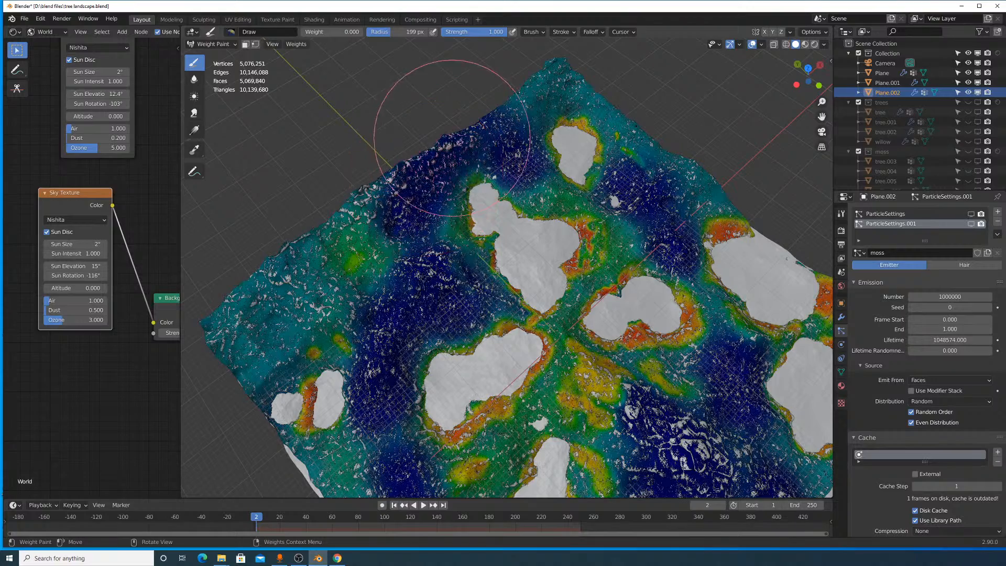
middle_click_drag(461, 144, 497, 163)
scroll(539, 180, "down", 2)
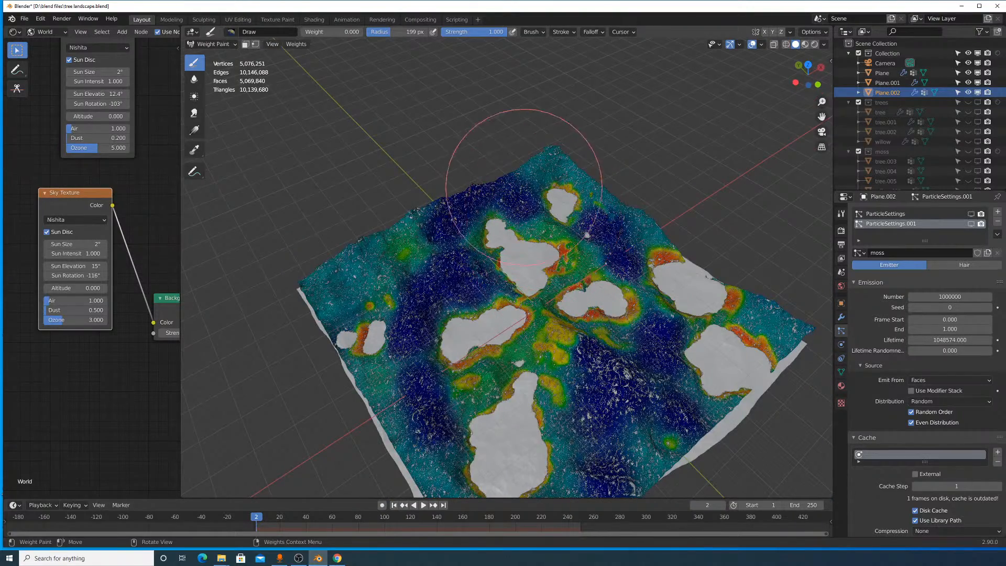
scroll(524, 187, "up", 2)
Set the brush radius to 91 px and weight to 0.354, and dab partial weight back into the zeroed band beside the central lakes.
key("f")
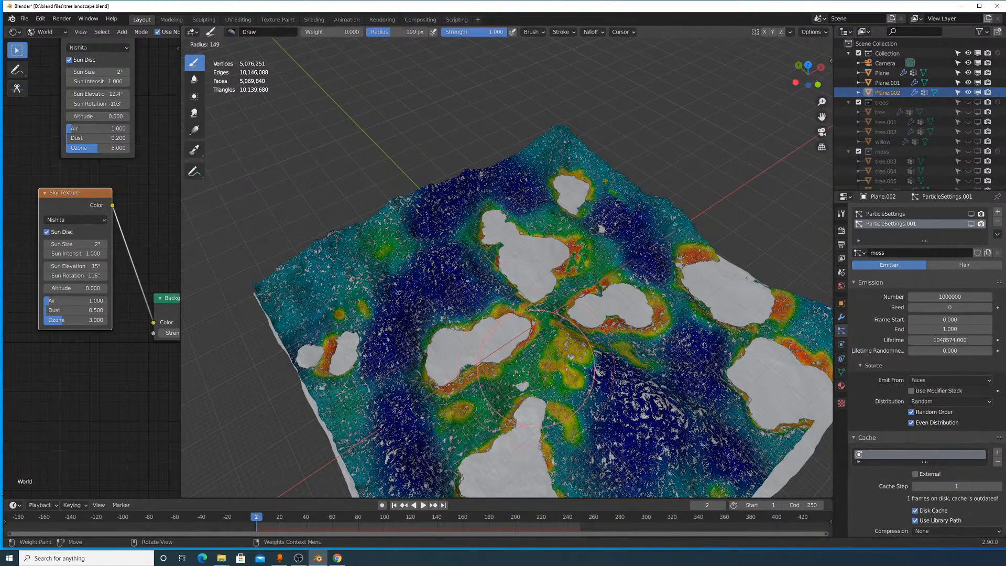
left_click(503, 388)
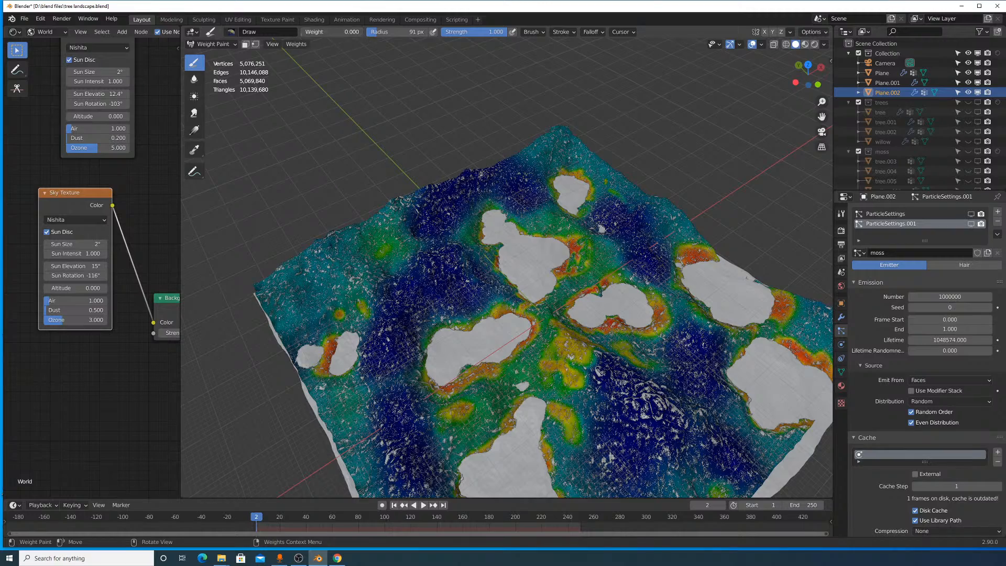
left_click_drag(307, 31, 325, 31)
mouse_move(446, 272)
left_mouse_down()
mouse_move(431, 288)
mouse_move(435, 264)
mouse_move(420, 234)
mouse_move(482, 186)
mouse_move(538, 182)
mouse_move(414, 296)
mouse_move(393, 367)
mouse_move(403, 466)
mouse_move(421, 415)
left_mouse_up()
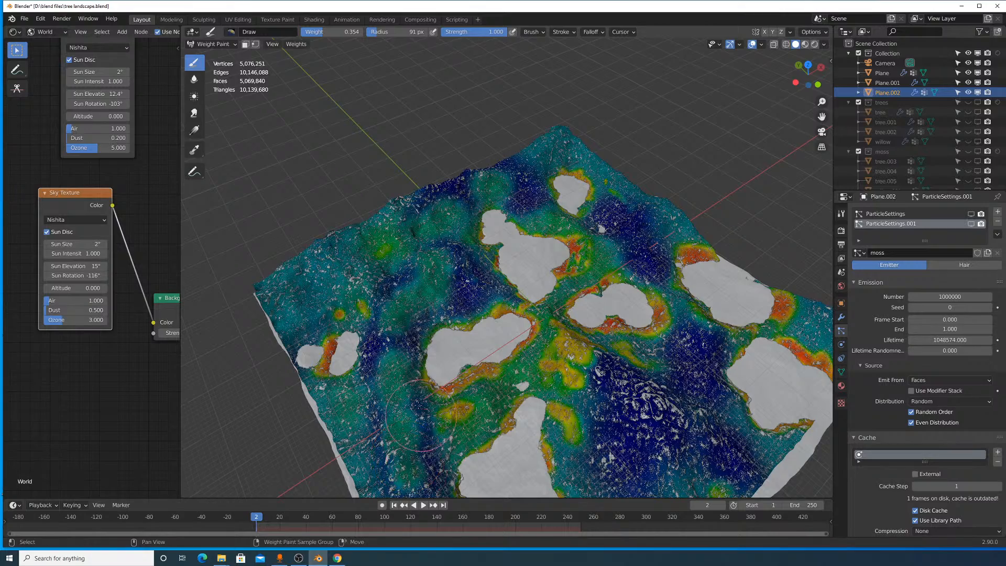
Enlarge the brush radius to 284 px and paint 0.354 weight back over the zeroed ridge near the front lakes.
middle_click_drag(420, 416, 427, 336, "shift")
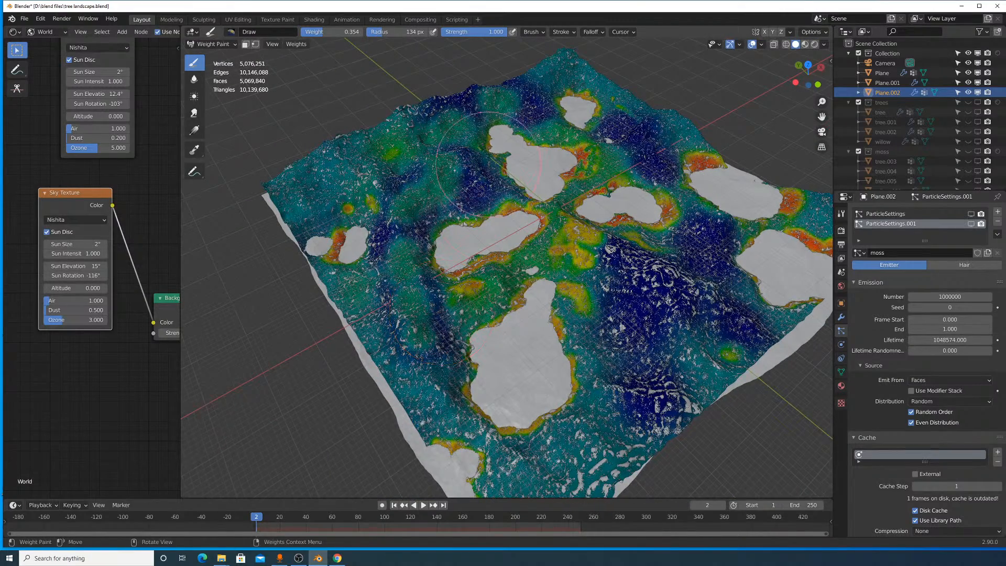
left_click(656, 290)
key("f")
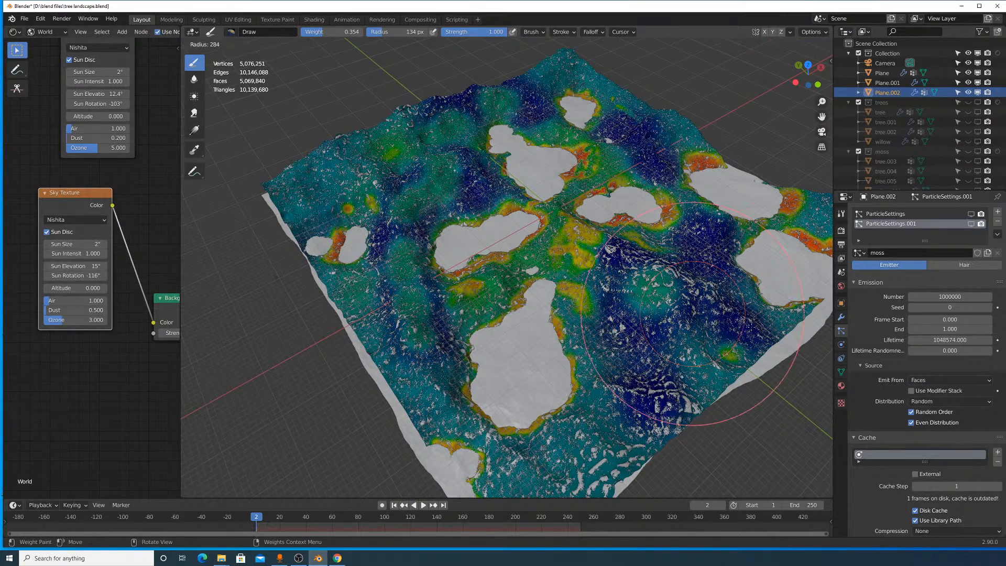
left_click(751, 326)
left_click(700, 308)
left_click(707, 235)
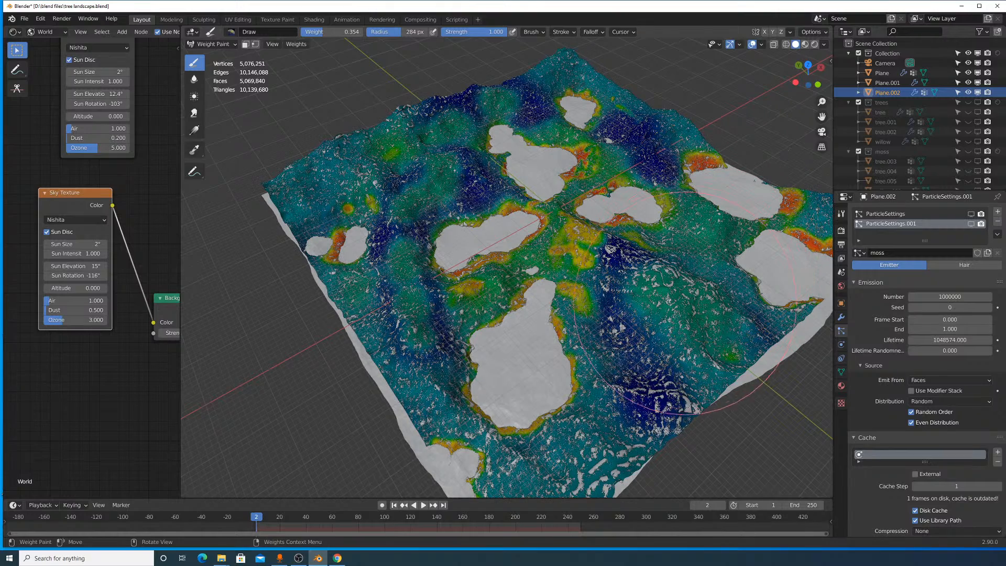
Return Plane.002 to Object Mode and save the blend file.
key("Tab")
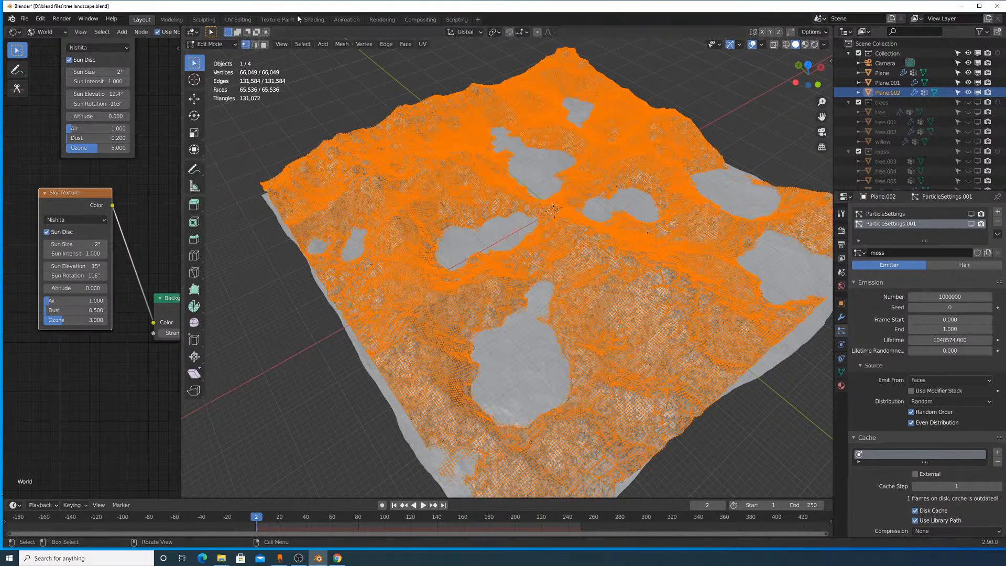
left_click(211, 44)
left_click(213, 53)
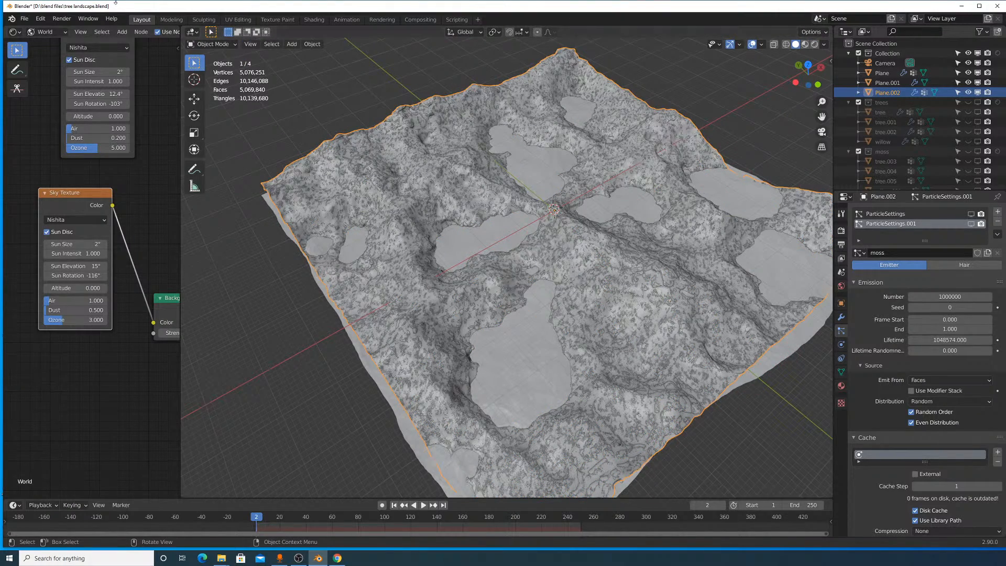
left_click(24, 19)
left_click(52, 86)
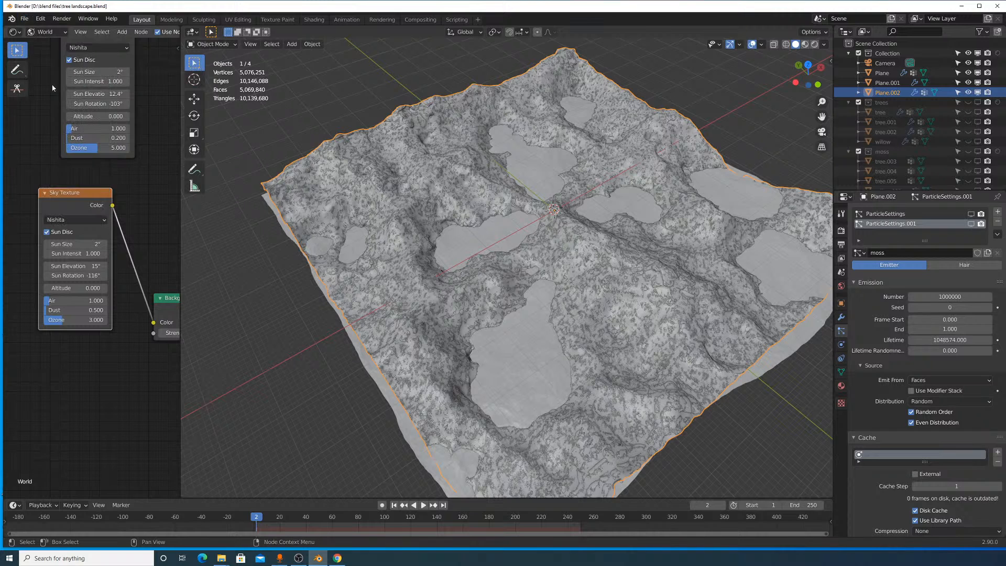
Turn off Show Emitter in the viewport display settings of Plane.002's moss particle system.
left_click(968, 92)
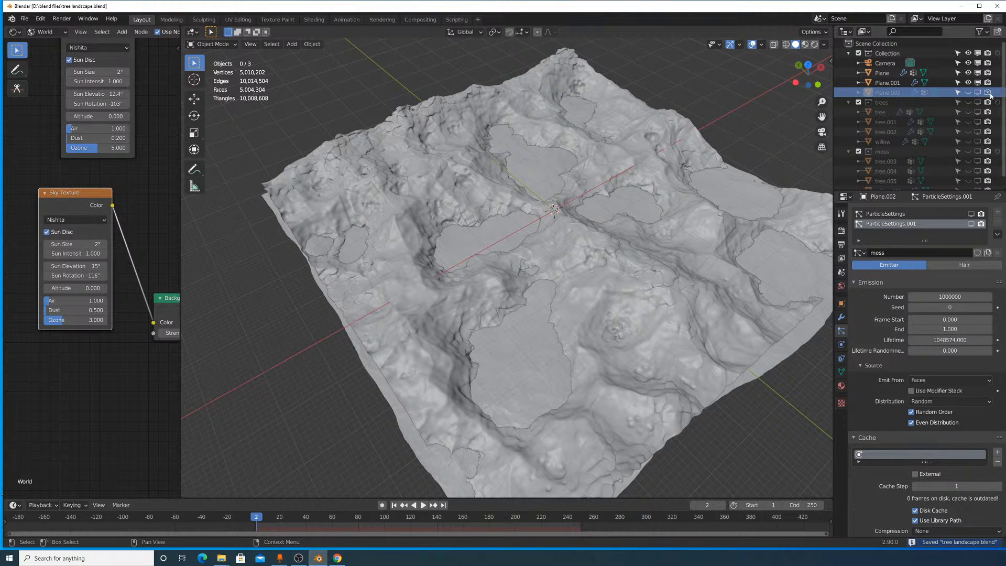
key("ctrl+z")
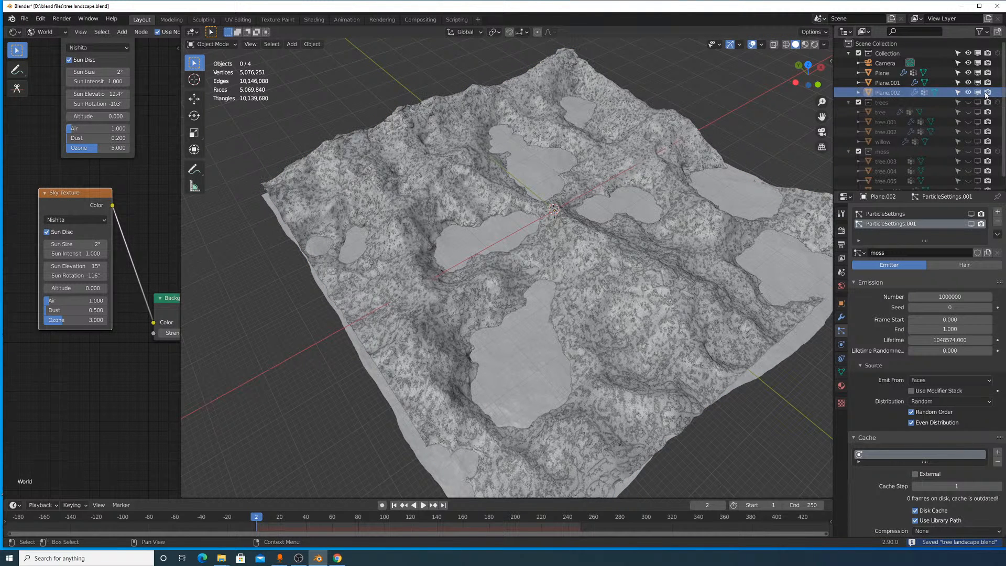
scroll(941, 378, "down", 7)
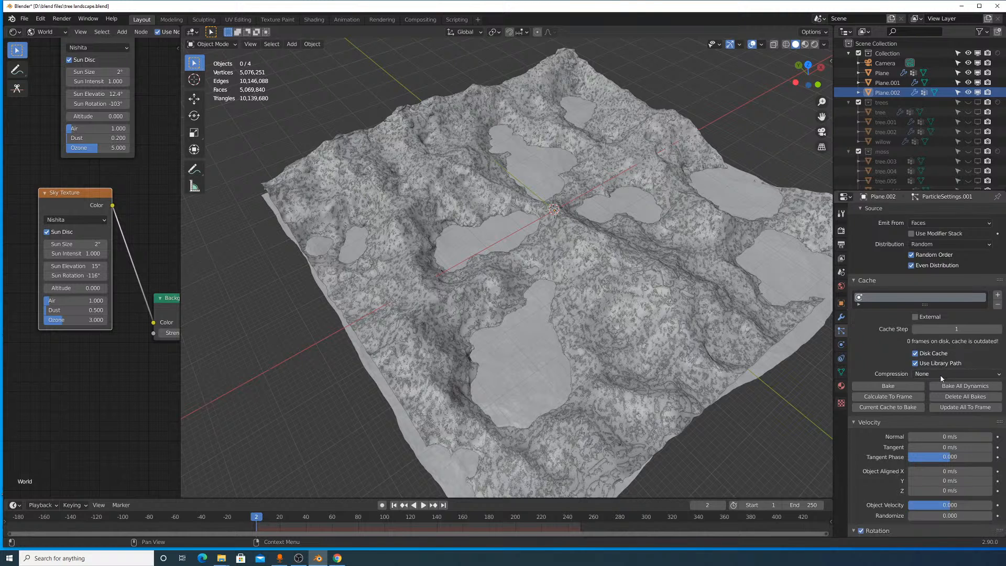
scroll(941, 378, "down", 20)
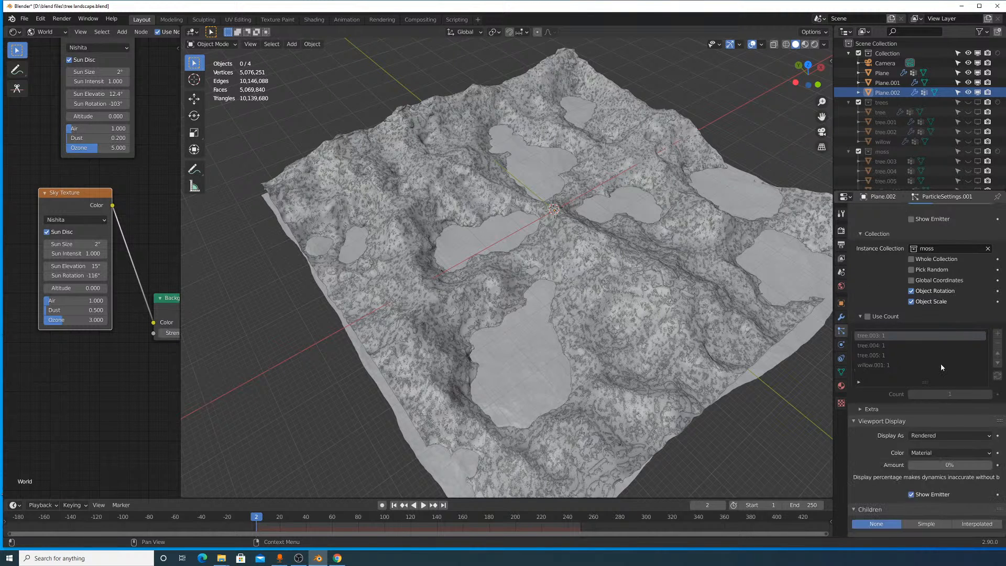
scroll(941, 365, "down", 6)
left_click(917, 354)
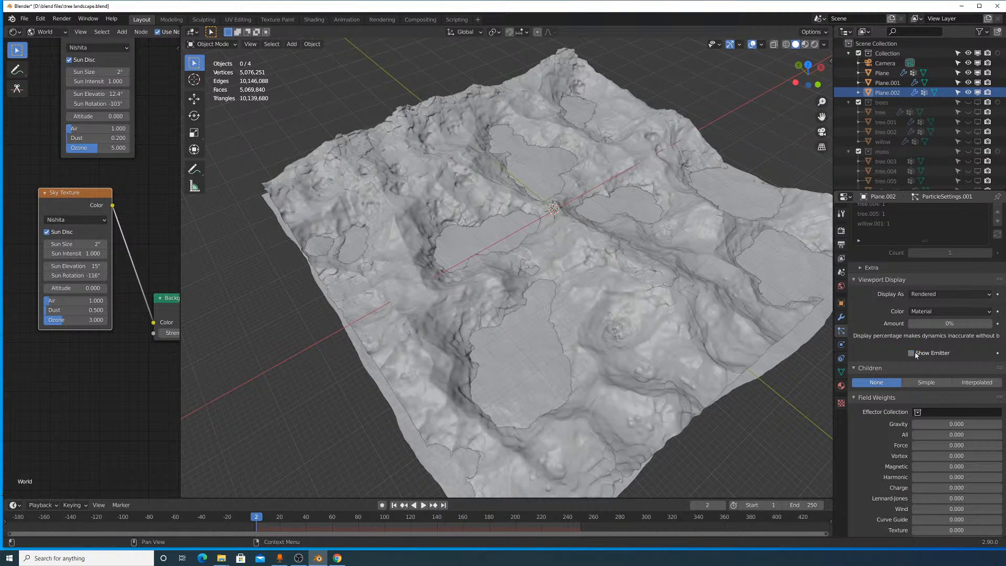
Render the image from the scene camera and inspect the willow, mossy hill and lake areas as the tiles fill in.
left_click(61, 23)
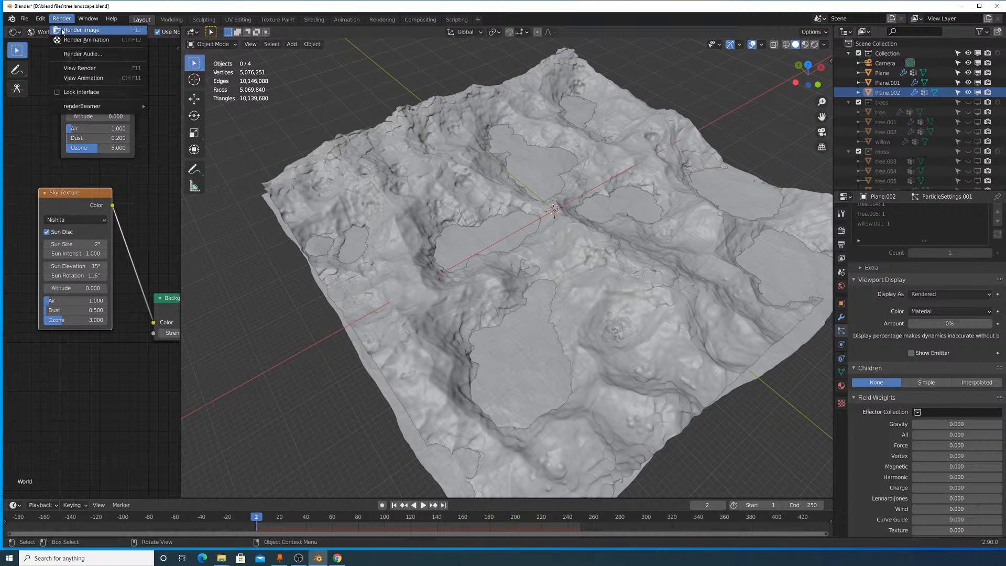
left_click(74, 30)
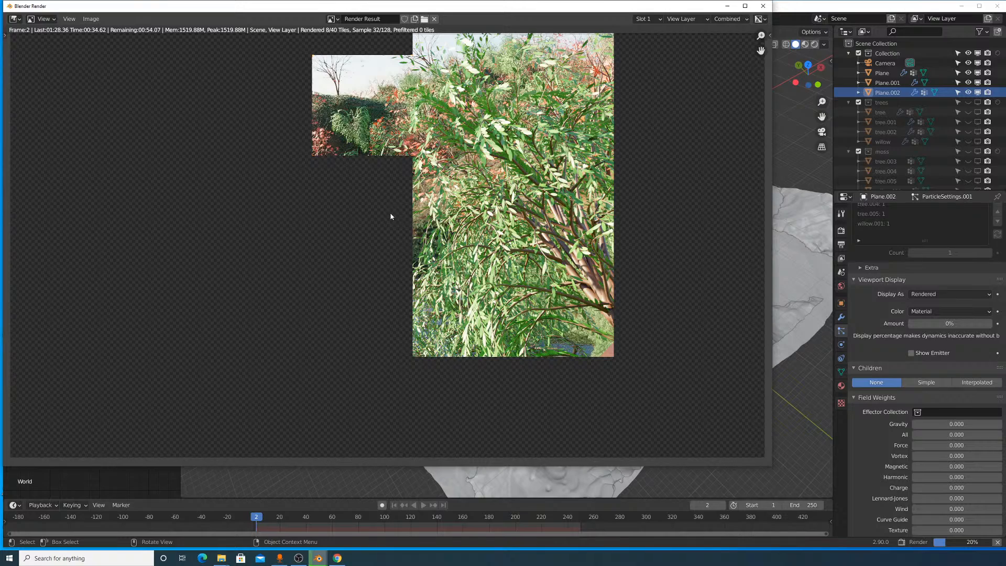
scroll(391, 216, "up", 2)
scroll(388, 217, "down", 1)
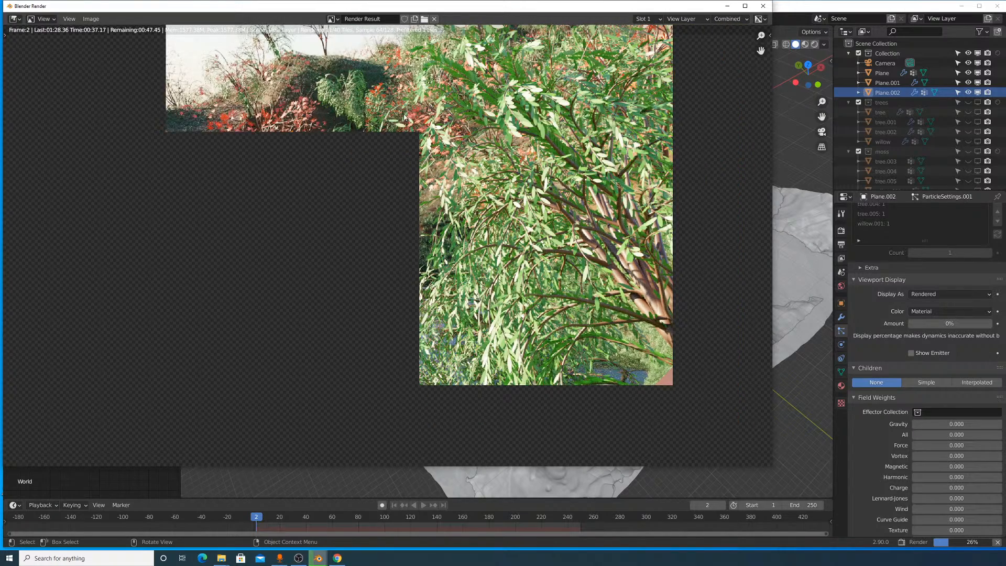
middle_click_drag(404, 116, 422, 181)
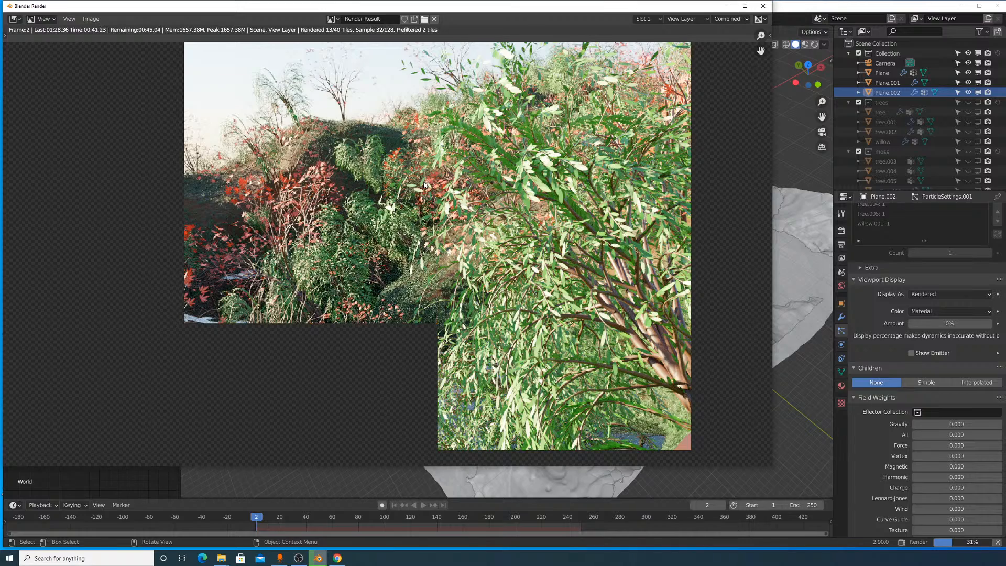
middle_click_drag(388, 244, 374, 192)
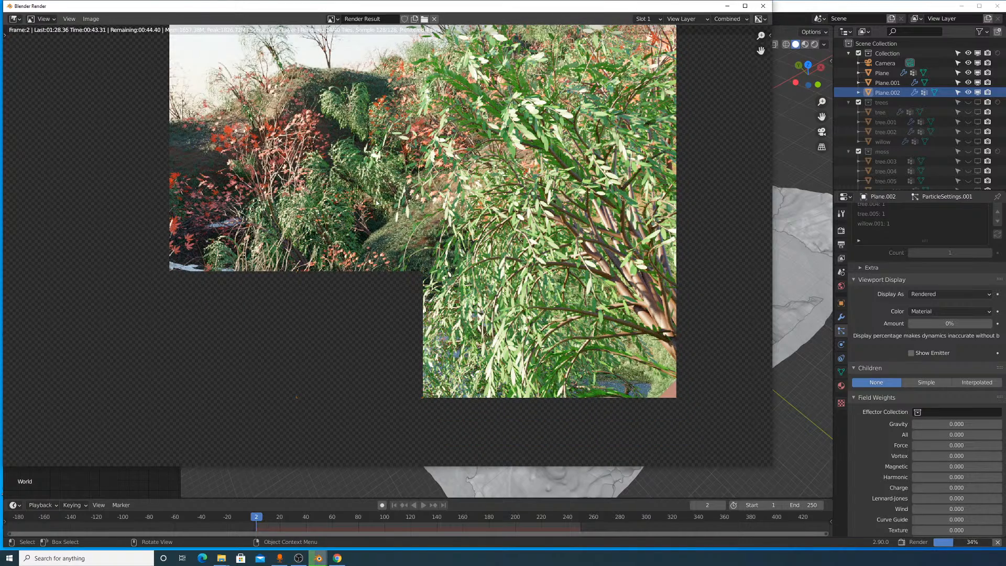
scroll(376, 203, "down", 1)
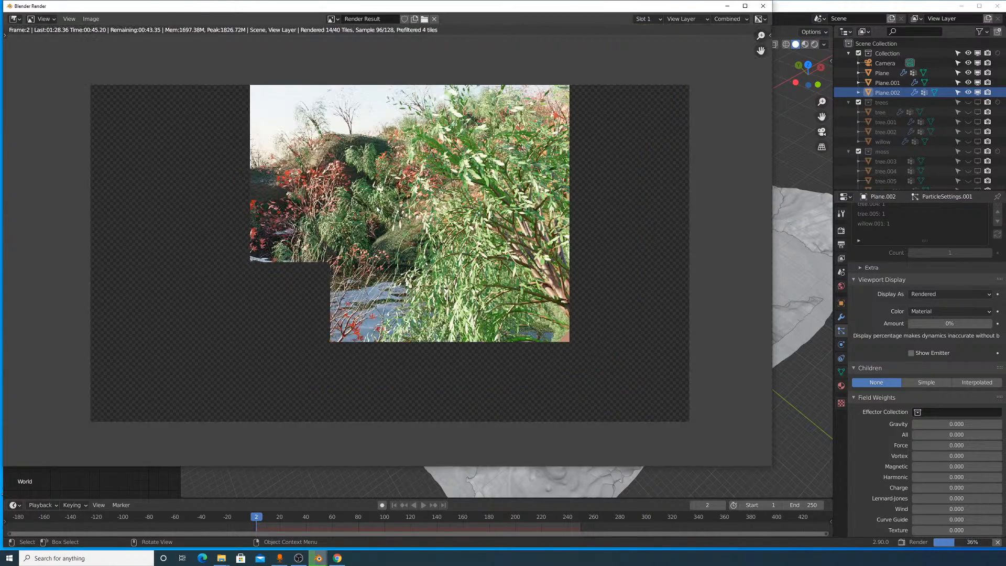
scroll(370, 206, "up", 1)
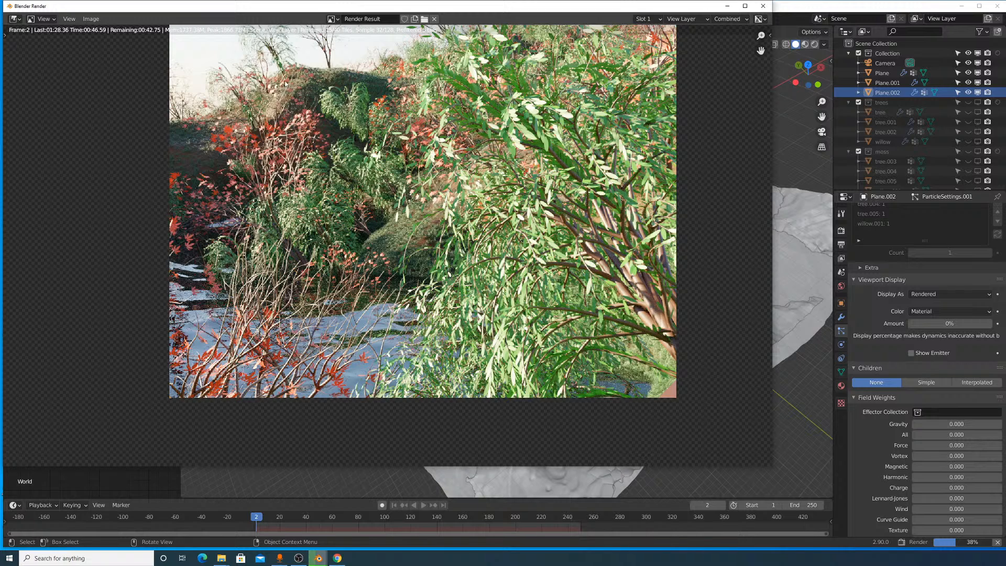
scroll(449, 242, "down", 2)
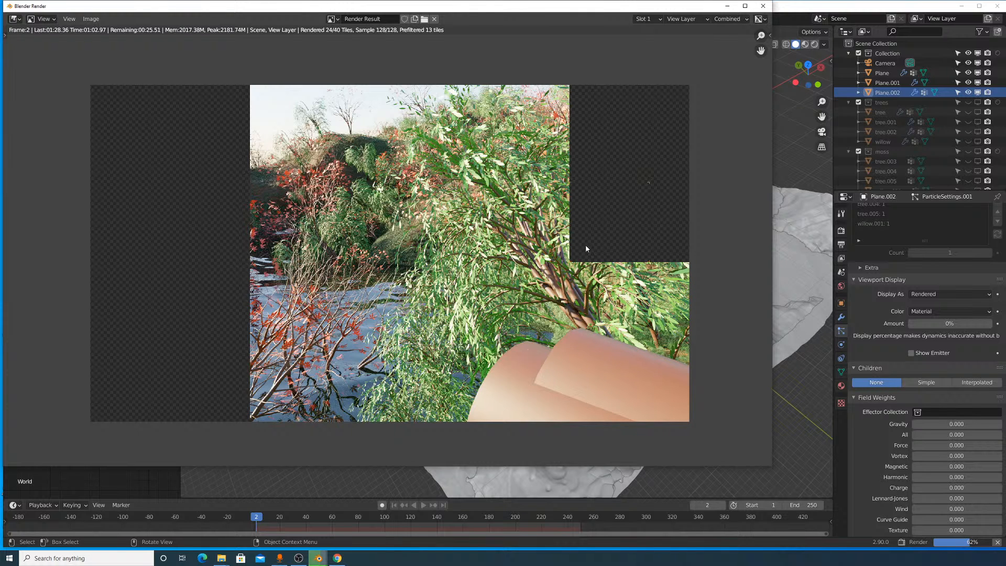
scroll(617, 248, "up", 1)
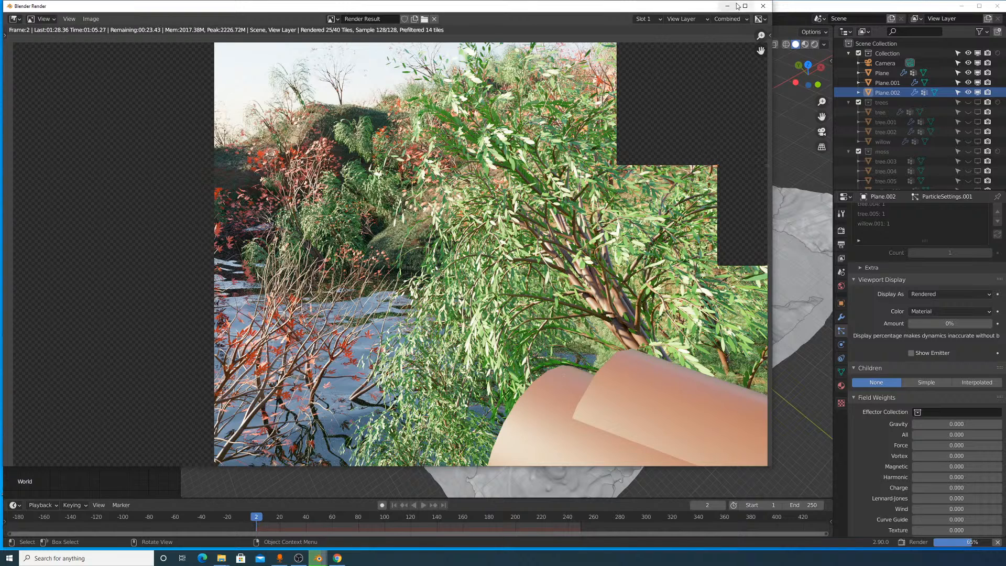
Enlarge the render window in width and height so the whole landscape image fits inside it.
left_click_drag(772, 62, 960, 62)
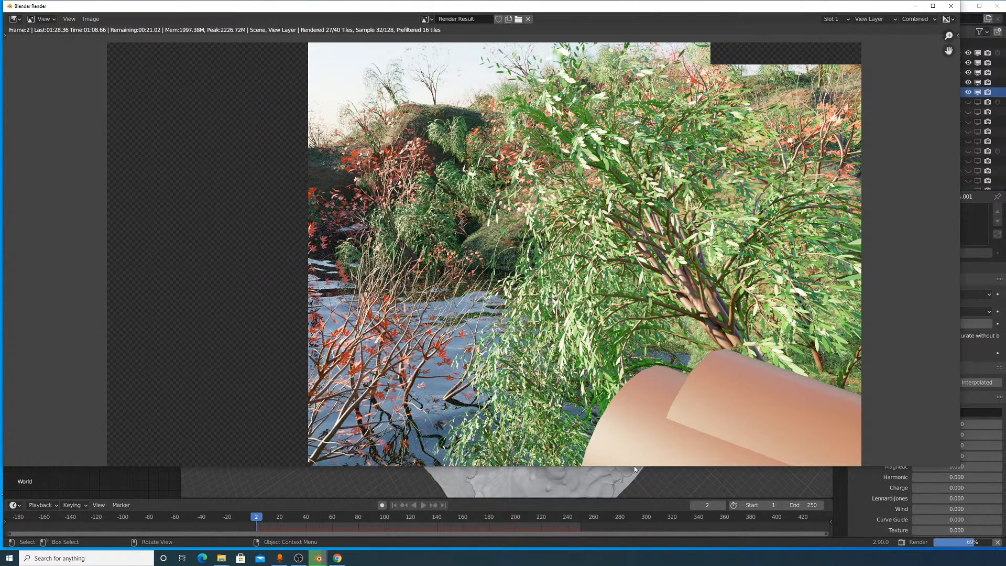
left_click_drag(635, 465, 616, 516)
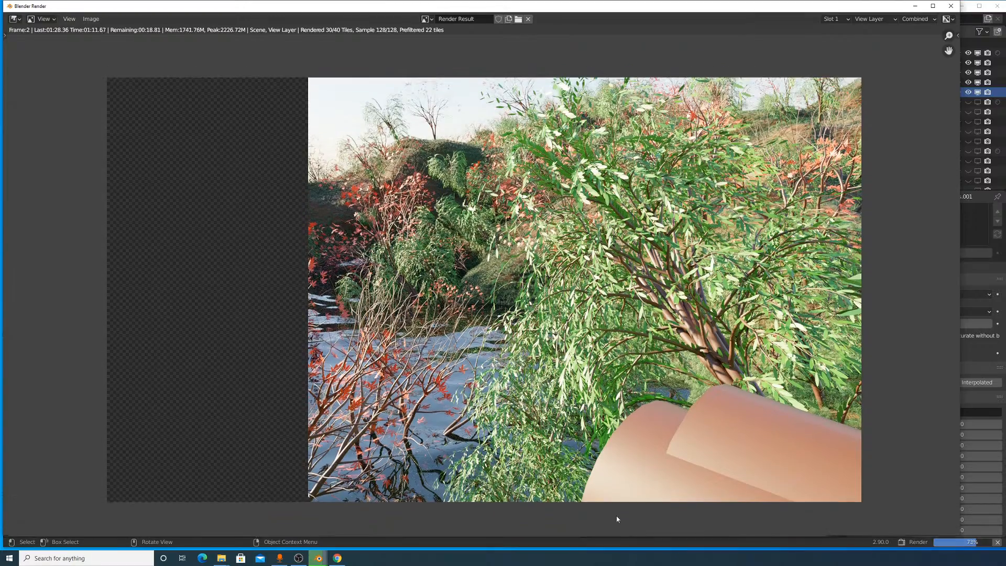
scroll(555, 323, "up", 2)
scroll(556, 324, "down", 1)
middle_click_drag(514, 239, 517, 263)
scroll(492, 246, "down", 1)
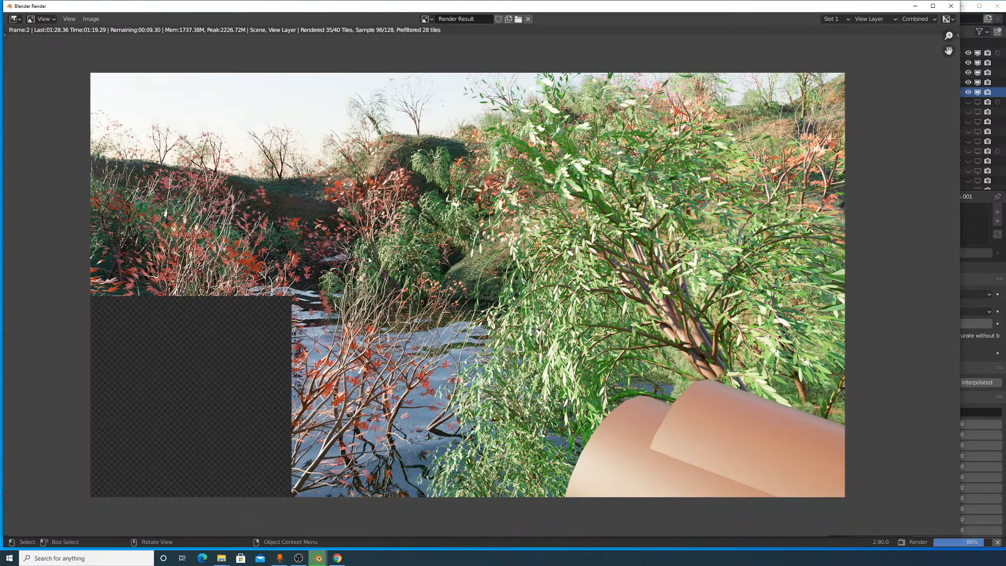
Examine the rendered landscape both close up and as a full frame, checking moss coverage, lake surface, red-leaved trees and foreground willow.
scroll(472, 304, "up", 1)
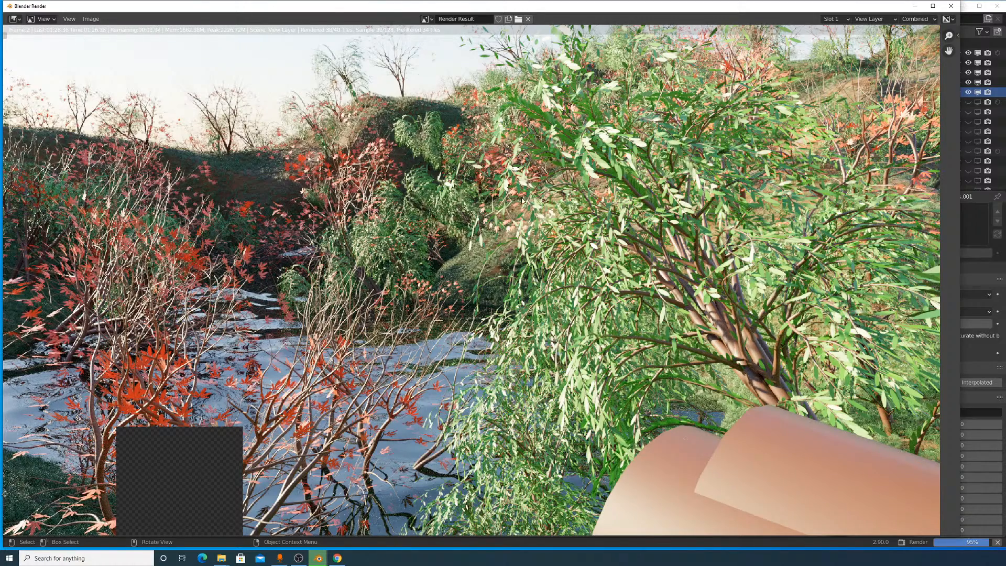
scroll(517, 251, "down", 1)
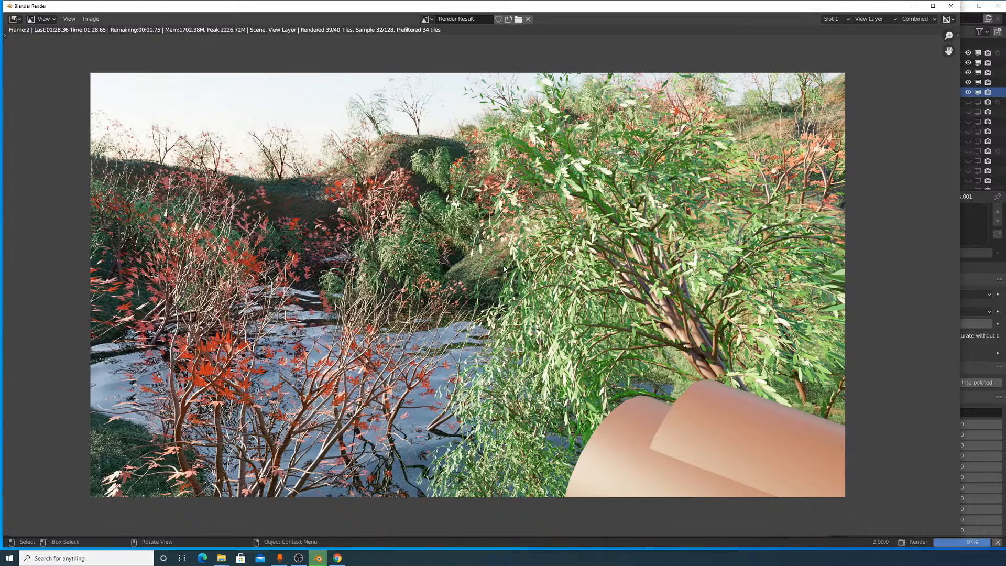
scroll(505, 269, "up", 1)
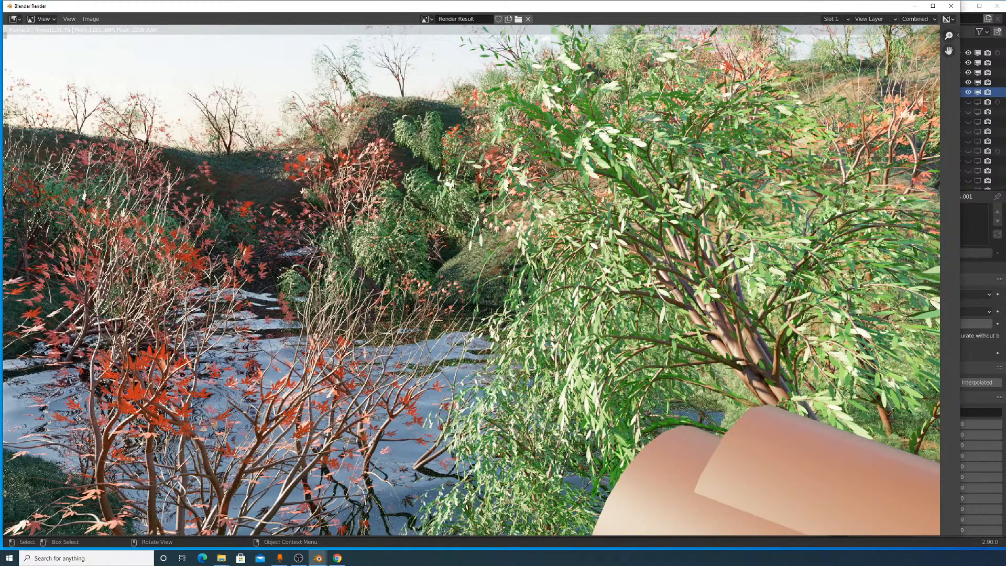
scroll(312, 243, "down", 1)
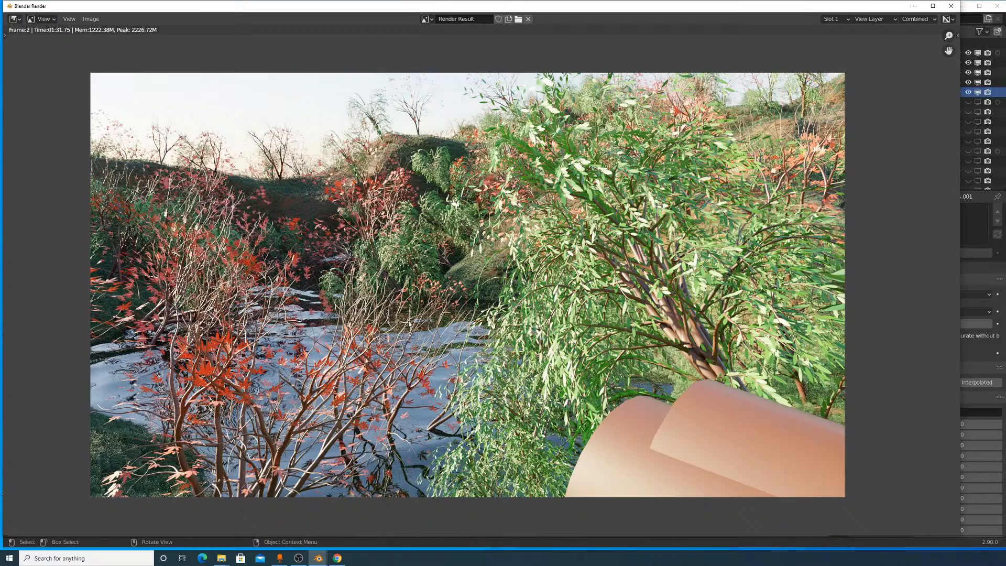
scroll(385, 283, "up", 1)
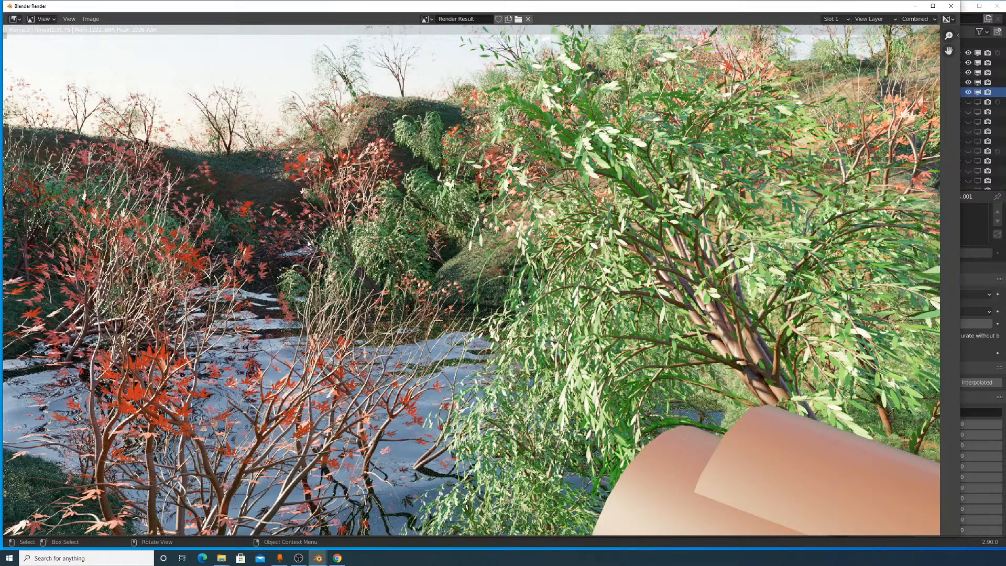
scroll(463, 231, "down", 2)
scroll(463, 231, "up", 1)
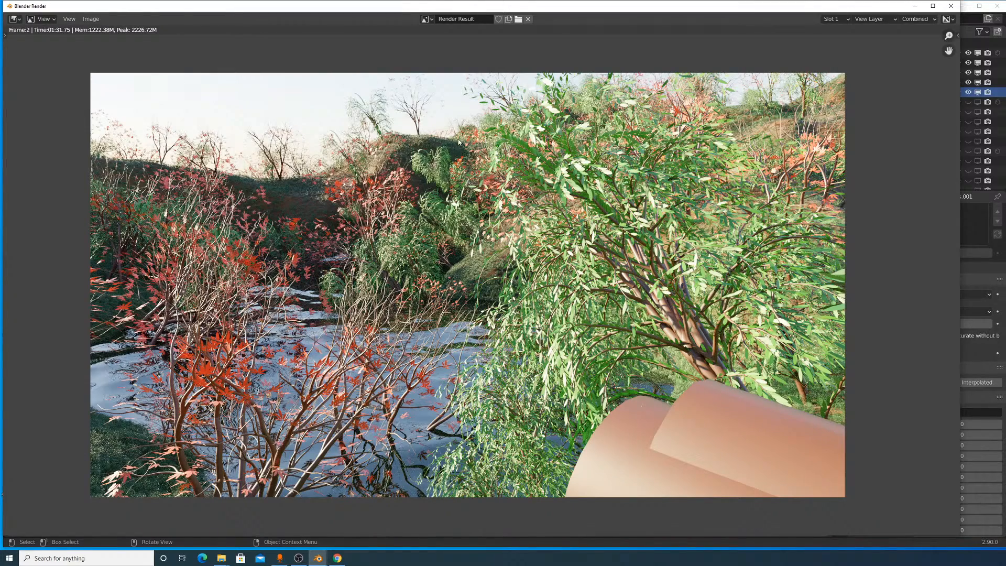
scroll(461, 146, "up", 1)
scroll(462, 158, "down", 1)
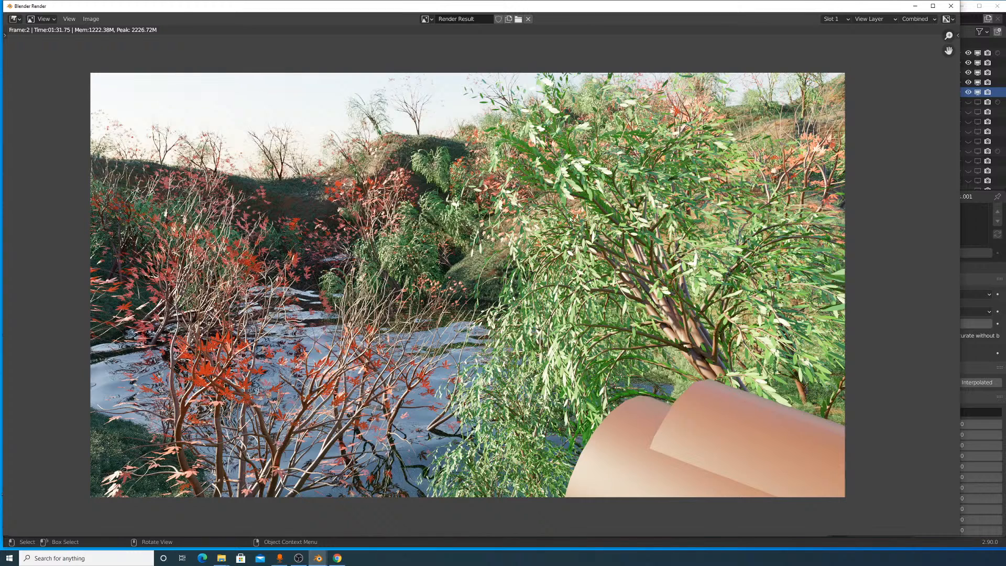